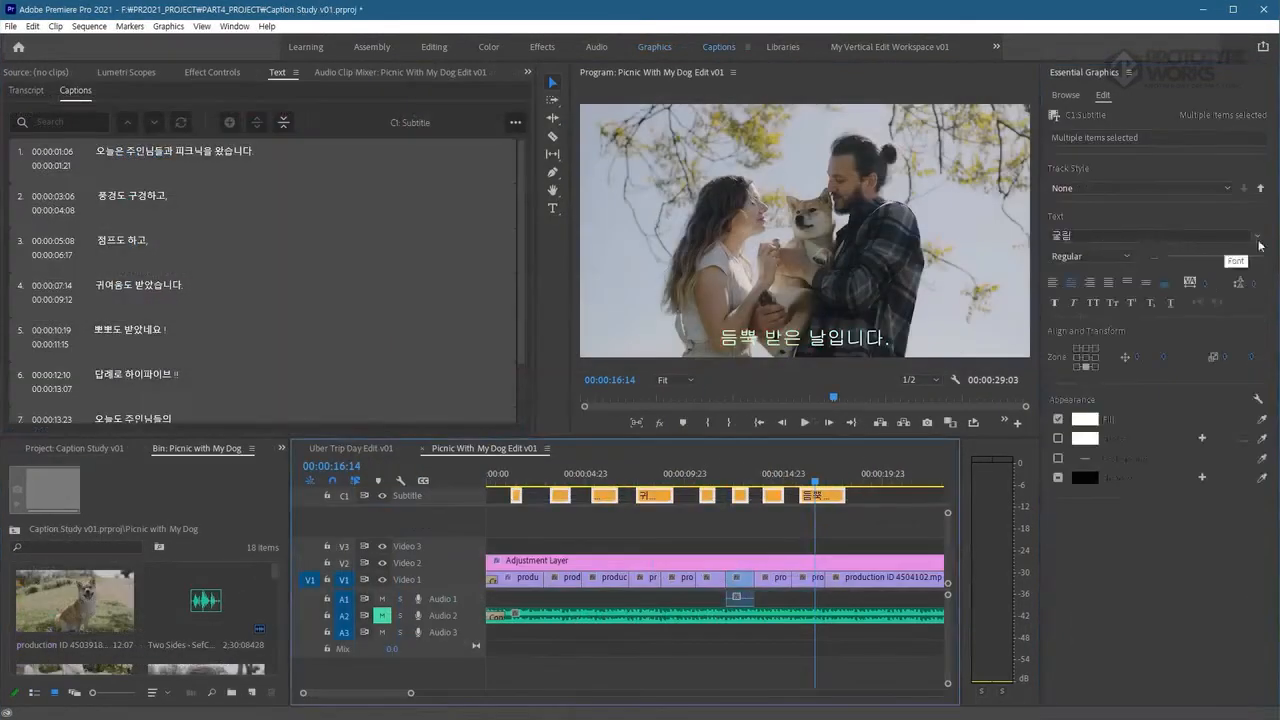
Change the selected captions' font, turn on their background and pick a blue background colour with the colour picker
{"action": "left_click", "coordinate": [1150, 235]}
{"action": "left_click", "coordinate": [1157, 416]}
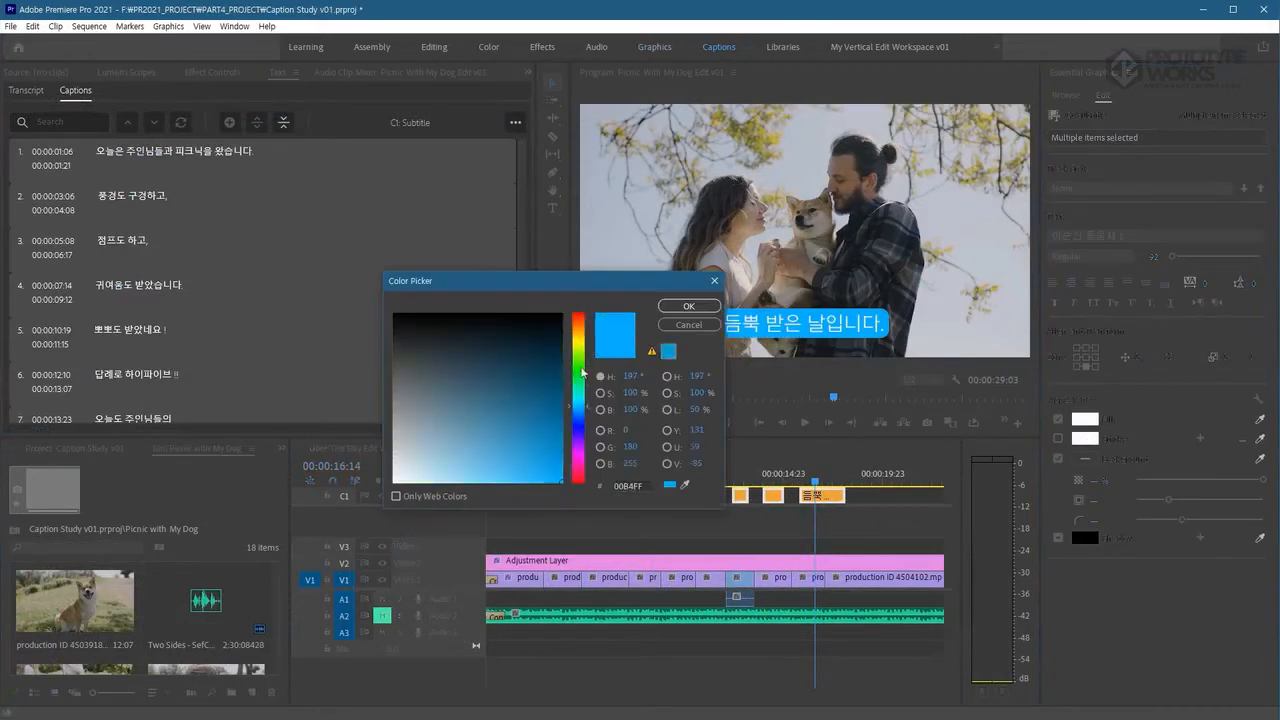
{"action": "left_click_drag", "start_coordinate": [583, 371], "coordinate": [583, 395]}
{"action": "left_click", "coordinate": [689, 305]}
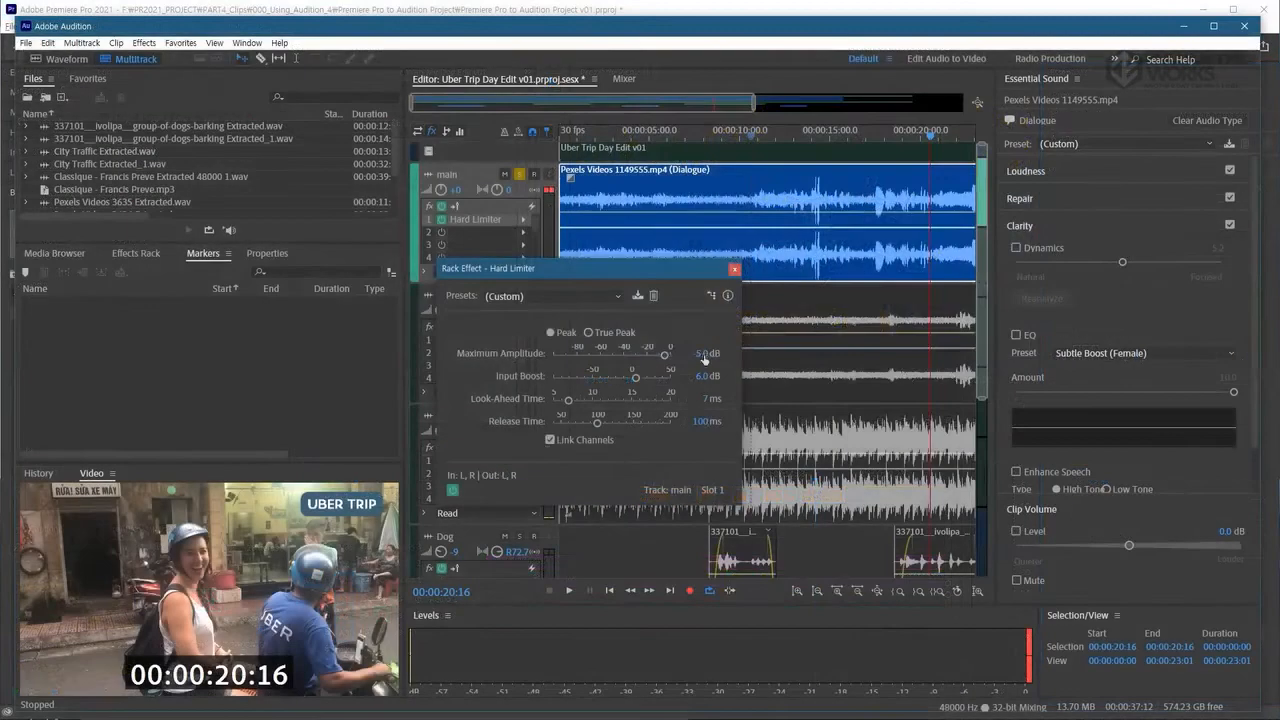
In Adobe Audition, close the Hard Limiter settings and lower the dialogue clip's volume in Essential Sound
{"action": "left_click", "coordinate": [734, 268]}
{"action": "left_click", "coordinate": [418, 131]}
{"action": "left_click", "coordinate": [1027, 517]}
{"action": "key", "text": "space"}
{"action": "left_click_drag", "start_coordinate": [1129, 545], "coordinate": [1055, 546]}
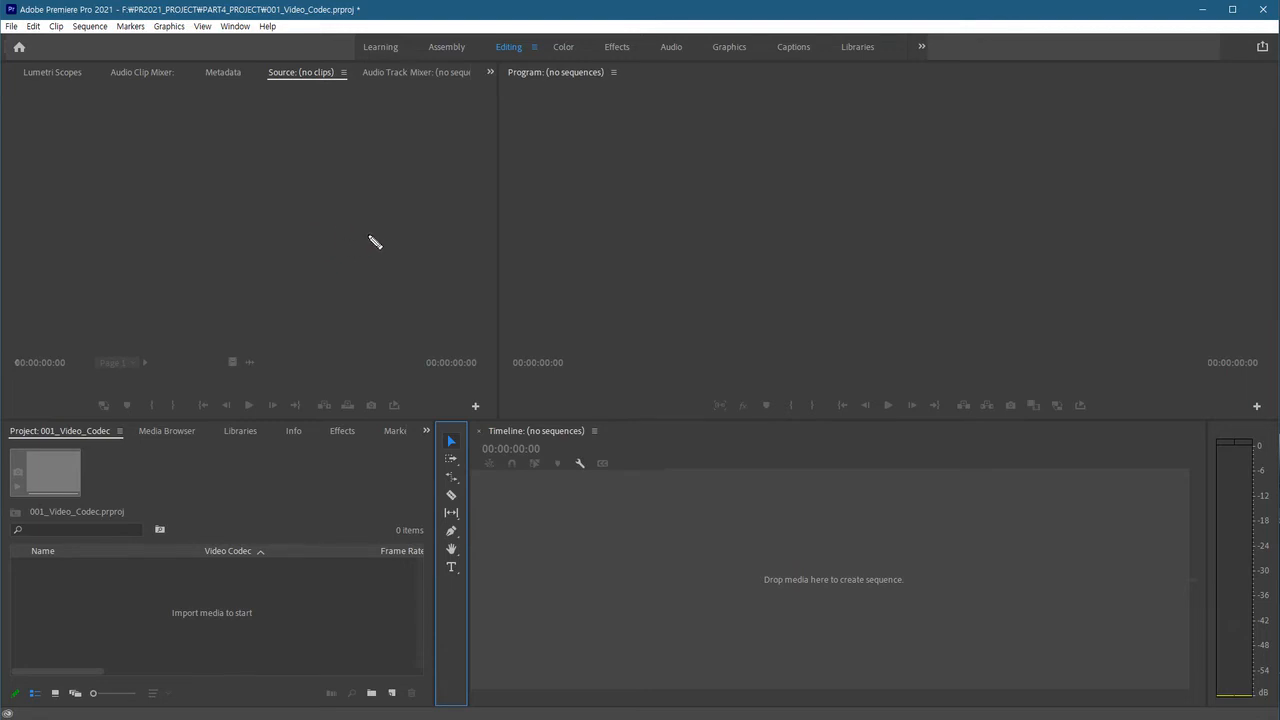
Sketch a video camera with a lens, two reels and incoming light, and label its inner square "sensoR"
{"action": "mouse_move", "coordinate": [337, 205]}
{"action": "left_mouse_down"}
{"action": "mouse_move", "coordinate": [338, 282]}
{"action": "mouse_move", "coordinate": [460, 277]}
{"action": "left_mouse_up"}
{"action": "mouse_move", "coordinate": [337, 203]}
{"action": "left_mouse_down"}
{"action": "mouse_move", "coordinate": [443, 205]}
{"action": "mouse_move", "coordinate": [457, 278]}
{"action": "left_mouse_up"}
{"action": "mouse_move", "coordinate": [377, 195]}
{"action": "left_mouse_down"}
{"action": "mouse_move", "coordinate": [354, 149]}
{"action": "mouse_move", "coordinate": [423, 137]}
{"action": "mouse_move", "coordinate": [440, 195]}
{"action": "left_mouse_up"}
{"action": "mouse_move", "coordinate": [321, 238]}
{"action": "left_mouse_down"}
{"action": "mouse_move", "coordinate": [274, 297]}
{"action": "mouse_move", "coordinate": [333, 245]}
{"action": "left_mouse_up"}
{"action": "mouse_move", "coordinate": [175, 245]}
{"action": "left_mouse_down"}
{"action": "mouse_move", "coordinate": [410, 252]}
{"action": "mouse_move", "coordinate": [411, 229]}
{"action": "mouse_move", "coordinate": [488, 210]}
{"action": "mouse_move", "coordinate": [531, 217]}
{"action": "mouse_move", "coordinate": [537, 234]}
{"action": "mouse_move", "coordinate": [555, 218]}
{"action": "left_mouse_up"}
Draw a downward arrow from the camera's sensor and write "abc" in quotation marks beneath it
{"action": "left_click_drag", "start_coordinate": [400, 280], "coordinate": [400, 302]}
{"action": "left_click_drag", "start_coordinate": [391, 292], "coordinate": [406, 292]}
{"action": "mouse_move", "coordinate": [386, 339]}
{"action": "left_mouse_down"}
{"action": "mouse_move", "coordinate": [390, 352]}
{"action": "mouse_move", "coordinate": [428, 350]}
{"action": "mouse_move", "coordinate": [438, 336]}
{"action": "left_mouse_up"}
{"action": "left_click_drag", "start_coordinate": [447, 320], "coordinate": [445, 334]}
{"action": "left_click_drag", "start_coordinate": [336, 331], "coordinate": [337, 341]}
{"action": "left_click_drag", "start_coordinate": [344, 330], "coordinate": [345, 340]}
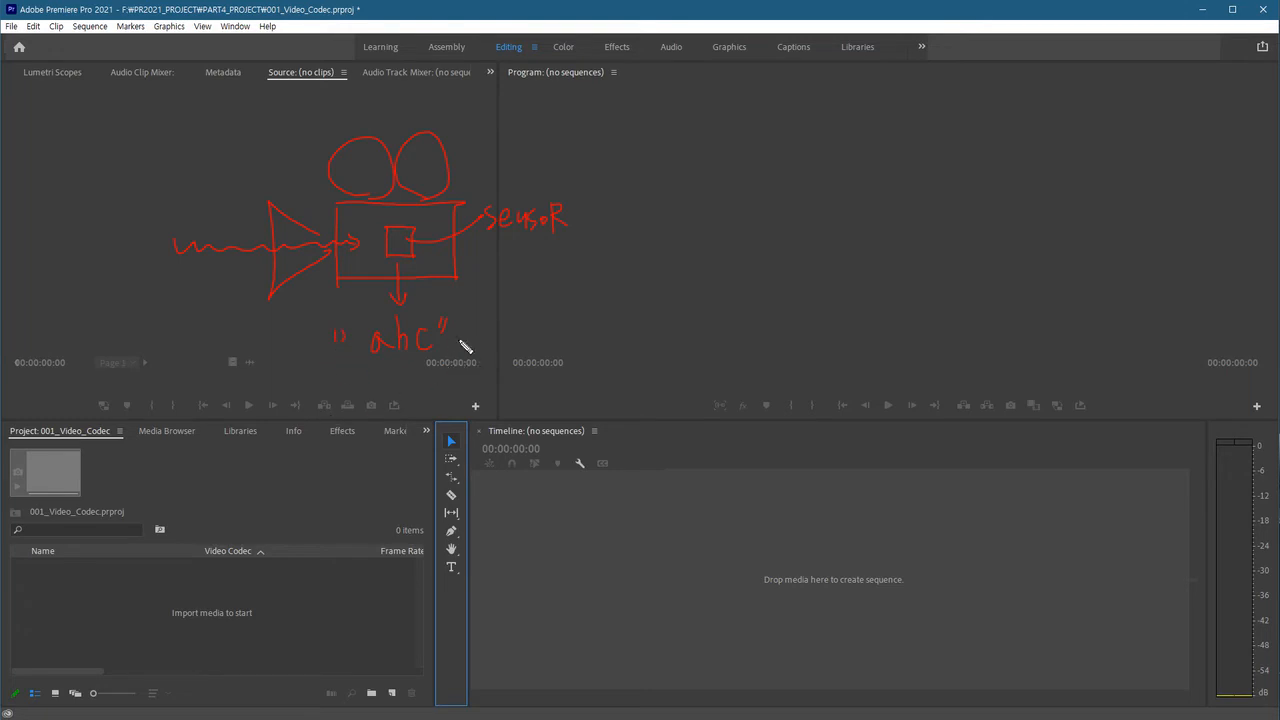
Draw a branch from "abc" to the handwritten label "RAW format" and mark that label with an X
{"action": "left_click_drag", "start_coordinate": [468, 340], "coordinate": [537, 292]}
{"action": "mouse_move", "coordinate": [549, 271]}
{"action": "left_mouse_down"}
{"action": "mouse_move", "coordinate": [580, 311]}
{"action": "mouse_move", "coordinate": [588, 285]}
{"action": "mouse_move", "coordinate": [580, 298]}
{"action": "mouse_move", "coordinate": [628, 276]}
{"action": "left_mouse_up"}
{"action": "mouse_move", "coordinate": [561, 342]}
{"action": "left_mouse_down"}
{"action": "mouse_move", "coordinate": [632, 348]}
{"action": "mouse_move", "coordinate": [651, 363]}
{"action": "mouse_move", "coordinate": [660, 347]}
{"action": "left_mouse_up"}
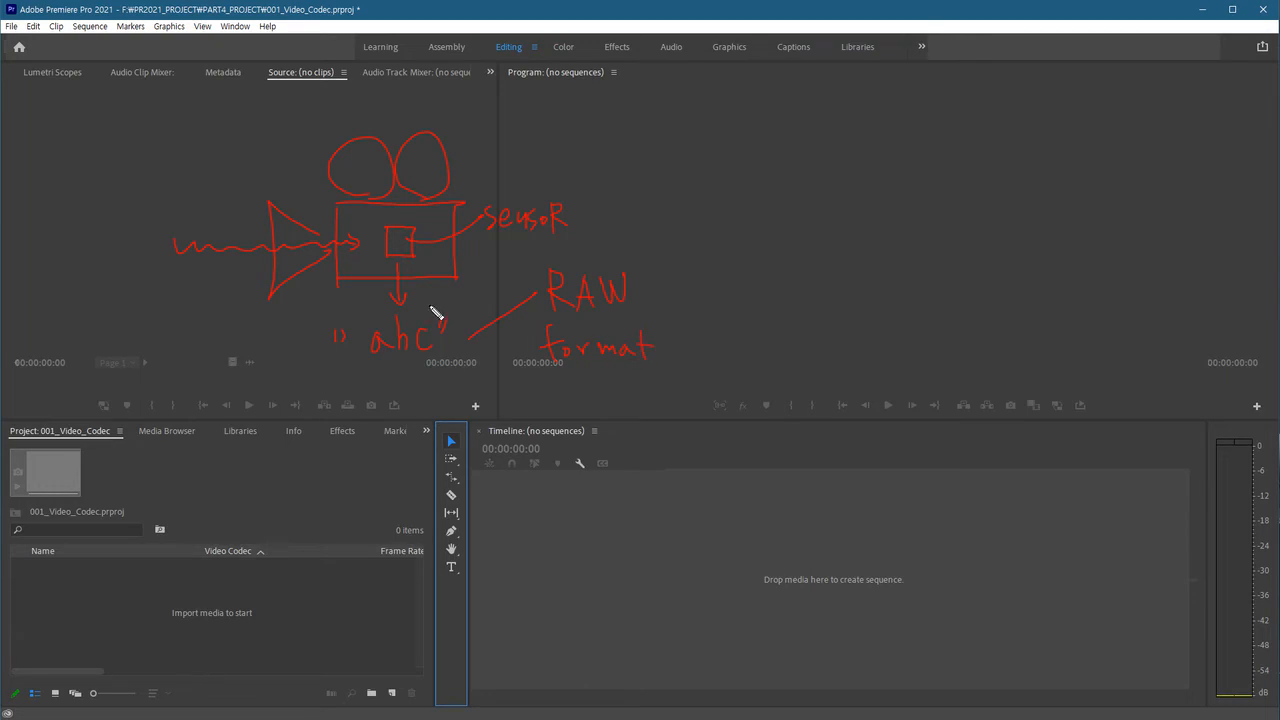
{"action": "left_click_drag", "start_coordinate": [437, 320], "coordinate": [443, 329]}
{"action": "left_click_drag", "start_coordinate": [672, 290], "coordinate": [671, 317]}
Draw a second branch down from "abc" to the handwritten label "Compressed format"
{"action": "left_click_drag", "start_coordinate": [458, 363], "coordinate": [486, 450]}
{"action": "mouse_move", "coordinate": [514, 409]}
{"action": "left_mouse_down"}
{"action": "mouse_move", "coordinate": [520, 441]}
{"action": "mouse_move", "coordinate": [574, 442]}
{"action": "mouse_move", "coordinate": [590, 458]}
{"action": "mouse_move", "coordinate": [602, 438]}
{"action": "mouse_move", "coordinate": [688, 442]}
{"action": "left_mouse_up"}
{"action": "mouse_move", "coordinate": [558, 462]}
{"action": "left_mouse_down"}
{"action": "mouse_move", "coordinate": [555, 510]}
{"action": "mouse_move", "coordinate": [572, 490]}
{"action": "mouse_move", "coordinate": [587, 506]}
{"action": "mouse_move", "coordinate": [615, 505]}
{"action": "mouse_move", "coordinate": [603, 493]}
{"action": "mouse_move", "coordinate": [664, 500]}
{"action": "left_mouse_up"}
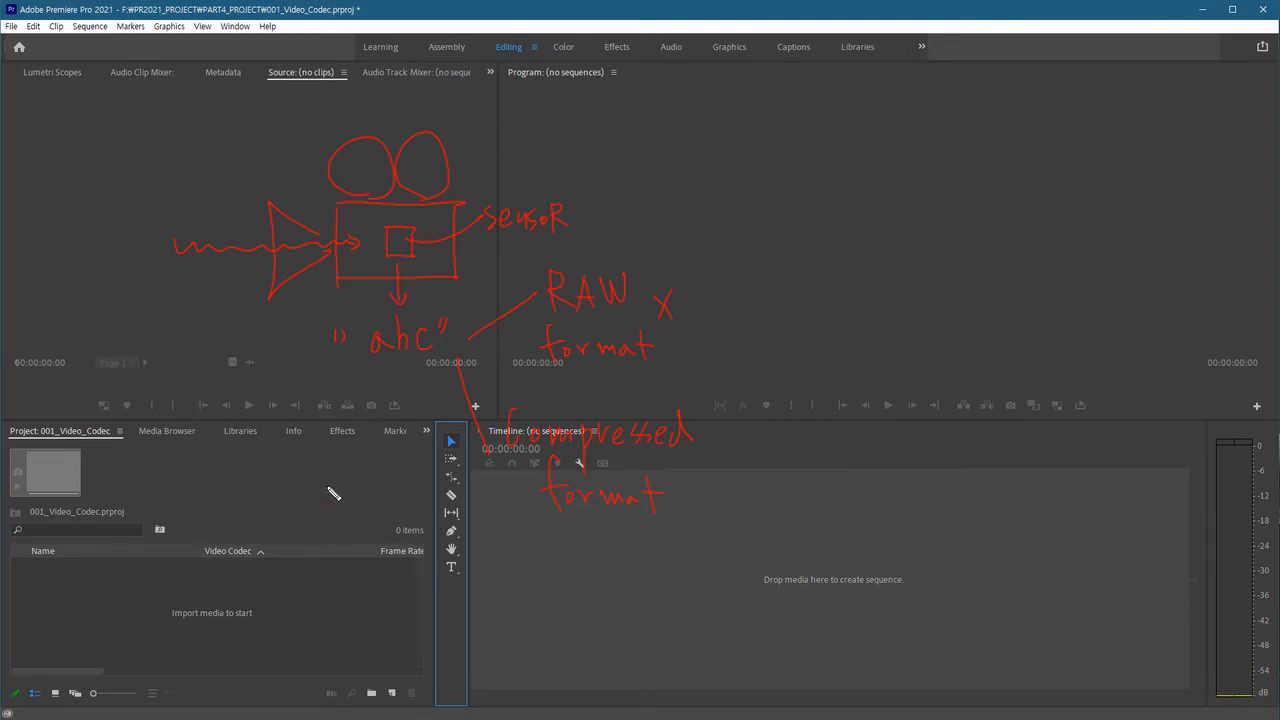
Write the codec names "H.264" and "Mpeg" beside the compressed format label and join them with a bracket
{"action": "mouse_move", "coordinate": [246, 458]}
{"action": "left_mouse_down"}
{"action": "mouse_move", "coordinate": [246, 497]}
{"action": "mouse_move", "coordinate": [264, 476]}
{"action": "left_mouse_up"}
{"action": "mouse_move", "coordinate": [262, 462]}
{"action": "left_mouse_down"}
{"action": "mouse_move", "coordinate": [311, 497]}
{"action": "mouse_move", "coordinate": [346, 484]}
{"action": "left_mouse_up"}
{"action": "left_click", "coordinate": [271, 488]}
{"action": "mouse_move", "coordinate": [258, 543]}
{"action": "left_mouse_down"}
{"action": "mouse_move", "coordinate": [293, 569]}
{"action": "mouse_move", "coordinate": [332, 560]}
{"action": "left_mouse_up"}
{"action": "mouse_move", "coordinate": [226, 488]}
{"action": "left_mouse_down"}
{"action": "mouse_move", "coordinate": [214, 514]}
{"action": "mouse_move", "coordinate": [230, 530]}
{"action": "left_mouse_up"}
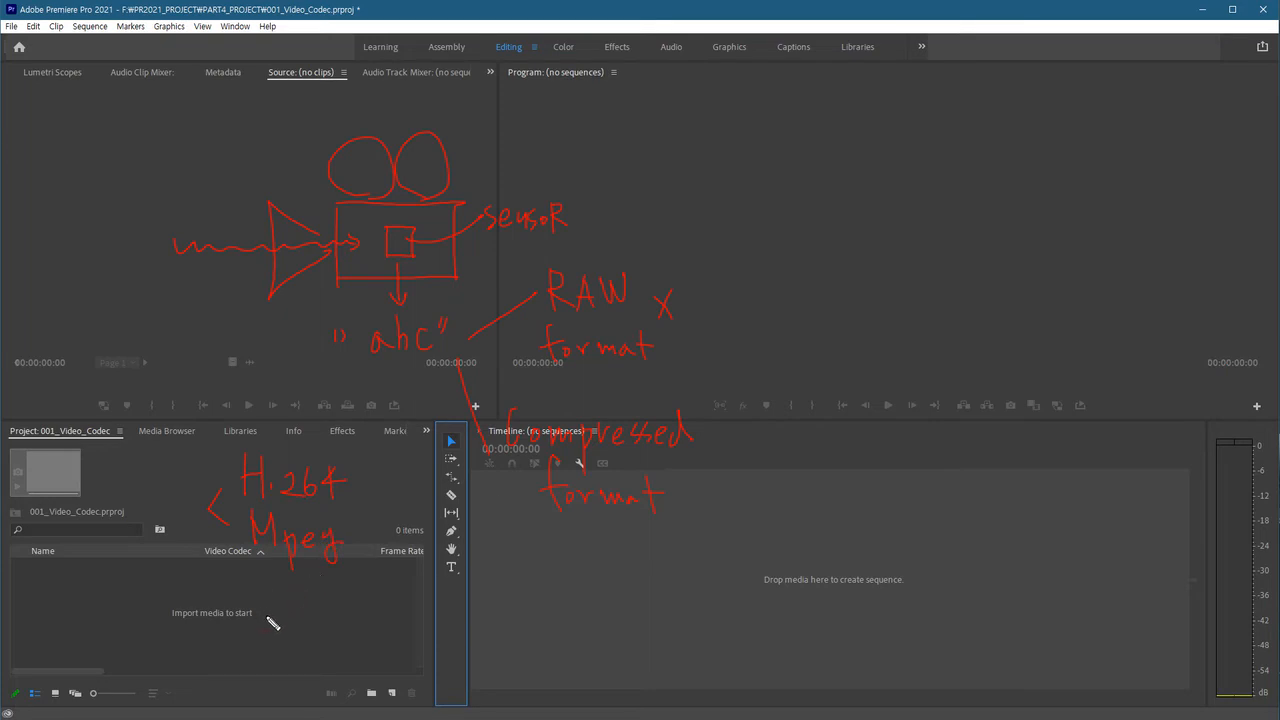
Write "ProRes" and "DNxHD/HR" below the first codec pair and join them with a bracket
{"action": "mouse_move", "coordinate": [252, 599]}
{"action": "left_mouse_down"}
{"action": "mouse_move", "coordinate": [270, 631]}
{"action": "mouse_move", "coordinate": [301, 607]}
{"action": "mouse_move", "coordinate": [300, 621]}
{"action": "mouse_move", "coordinate": [337, 617]}
{"action": "mouse_move", "coordinate": [342, 632]}
{"action": "left_mouse_up"}
{"action": "mouse_move", "coordinate": [258, 657]}
{"action": "left_mouse_down"}
{"action": "mouse_move", "coordinate": [290, 674]}
{"action": "mouse_move", "coordinate": [315, 662]}
{"action": "mouse_move", "coordinate": [305, 674]}
{"action": "mouse_move", "coordinate": [331, 678]}
{"action": "mouse_move", "coordinate": [345, 662]}
{"action": "mouse_move", "coordinate": [391, 675]}
{"action": "mouse_move", "coordinate": [428, 676]}
{"action": "left_mouse_up"}
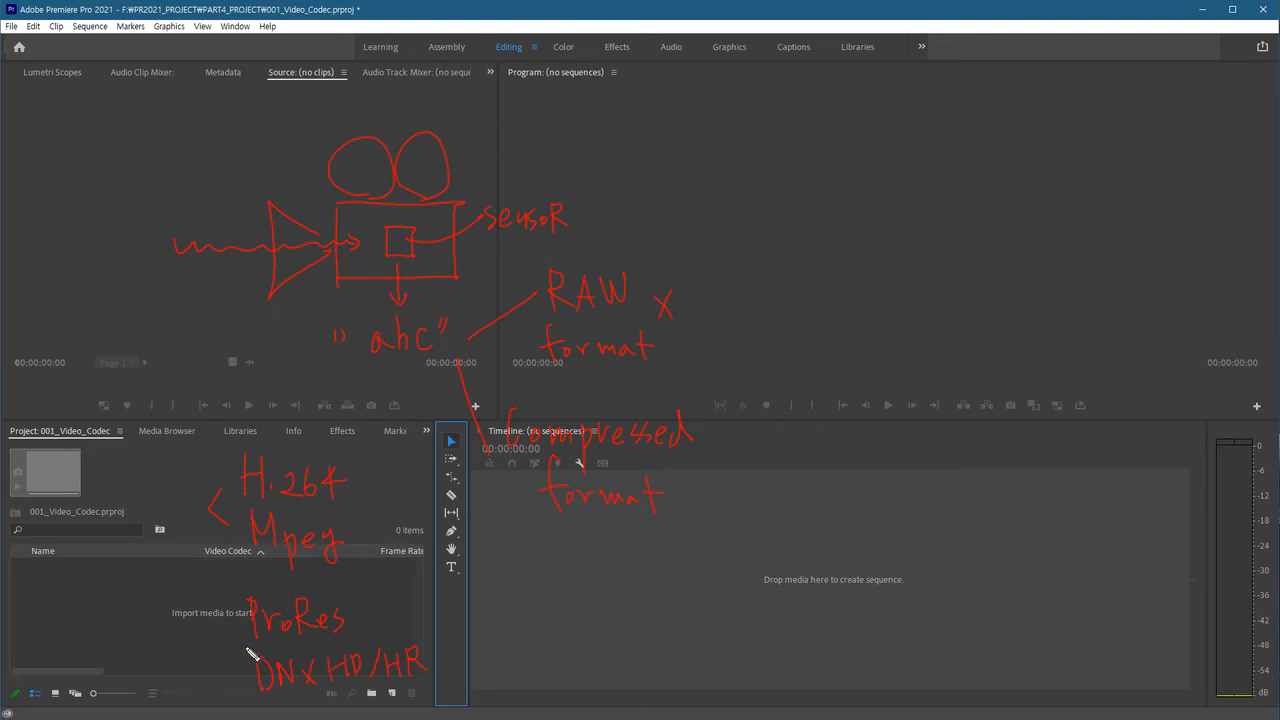
{"action": "mouse_move", "coordinate": [228, 638]}
{"action": "left_mouse_down"}
{"action": "mouse_move", "coordinate": [210, 654]}
{"action": "mouse_move", "coordinate": [228, 668]}
{"action": "left_mouse_up"}
Label both bracketed pairs of compression formats with the word "Codec"
{"action": "mouse_move", "coordinate": [390, 501]}
{"action": "left_mouse_down"}
{"action": "mouse_move", "coordinate": [392, 521]}
{"action": "mouse_move", "coordinate": [476, 524]}
{"action": "left_mouse_up"}
{"action": "mouse_move", "coordinate": [458, 617]}
{"action": "left_mouse_down"}
{"action": "mouse_move", "coordinate": [458, 645]}
{"action": "mouse_move", "coordinate": [527, 641]}
{"action": "left_mouse_up"}
{"action": "left_click_drag", "start_coordinate": [546, 629], "coordinate": [547, 645]}
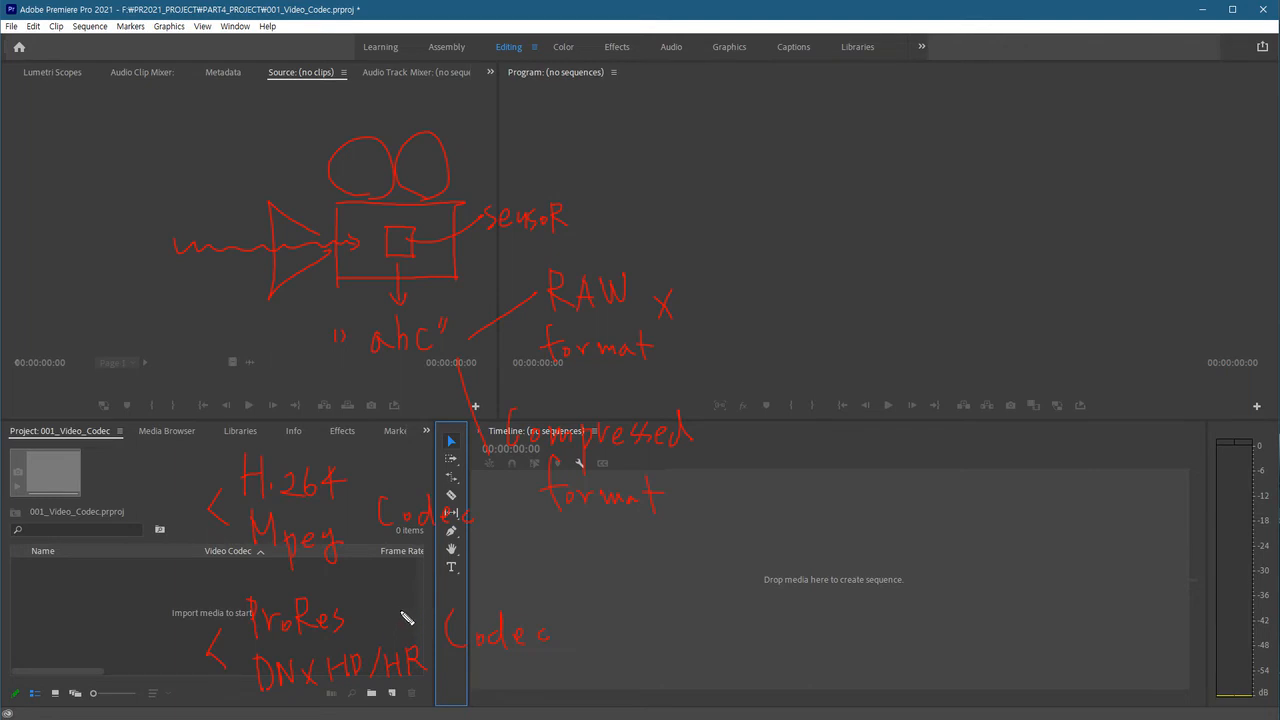
Circle "ProRes" and write "Read" and a crossed-out "Write" next to it
{"action": "mouse_move", "coordinate": [381, 627]}
{"action": "left_mouse_down"}
{"action": "mouse_move", "coordinate": [280, 651]}
{"action": "mouse_move", "coordinate": [334, 571]}
{"action": "mouse_move", "coordinate": [312, 634]}
{"action": "mouse_move", "coordinate": [330, 633]}
{"action": "left_mouse_up"}
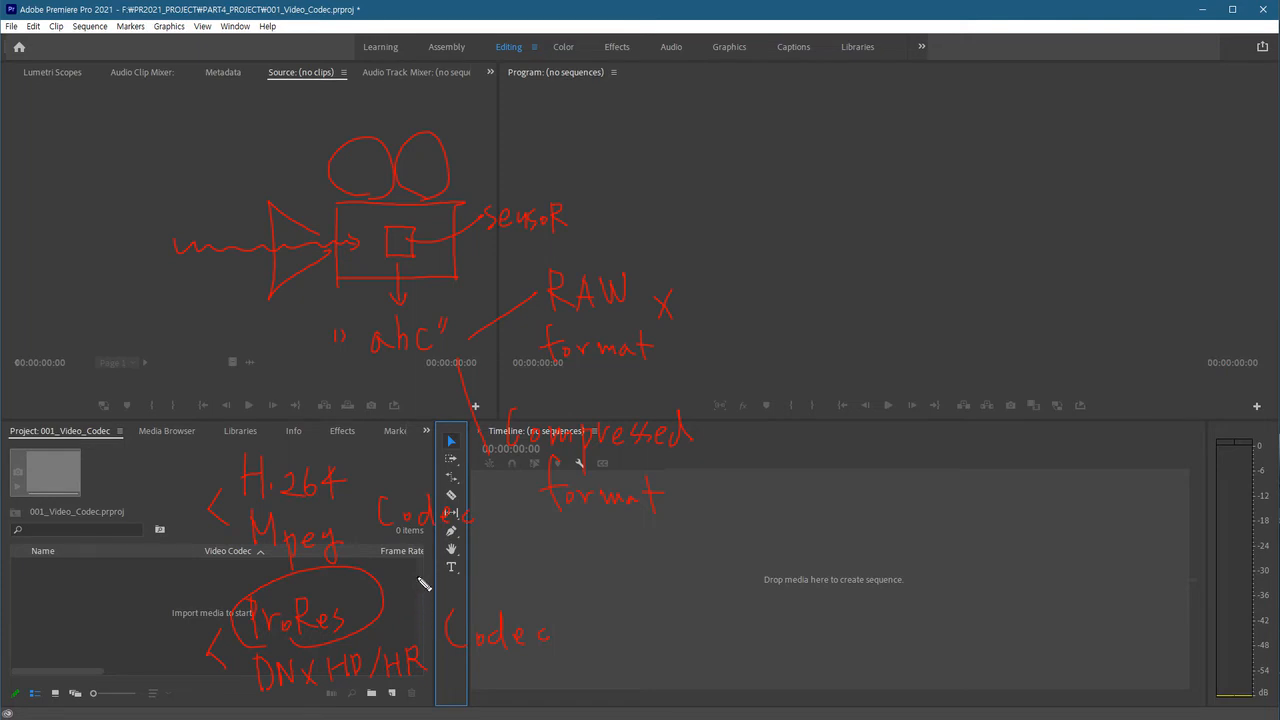
{"action": "mouse_move", "coordinate": [412, 556]}
{"action": "left_mouse_down"}
{"action": "mouse_move", "coordinate": [425, 592]}
{"action": "mouse_move", "coordinate": [480, 578]}
{"action": "left_mouse_up"}
{"action": "mouse_move", "coordinate": [410, 598]}
{"action": "left_mouse_down"}
{"action": "mouse_move", "coordinate": [450, 601]}
{"action": "mouse_move", "coordinate": [449, 588]}
{"action": "mouse_move", "coordinate": [464, 603]}
{"action": "mouse_move", "coordinate": [476, 588]}
{"action": "mouse_move", "coordinate": [428, 616]}
{"action": "mouse_move", "coordinate": [480, 616]}
{"action": "left_mouse_up"}
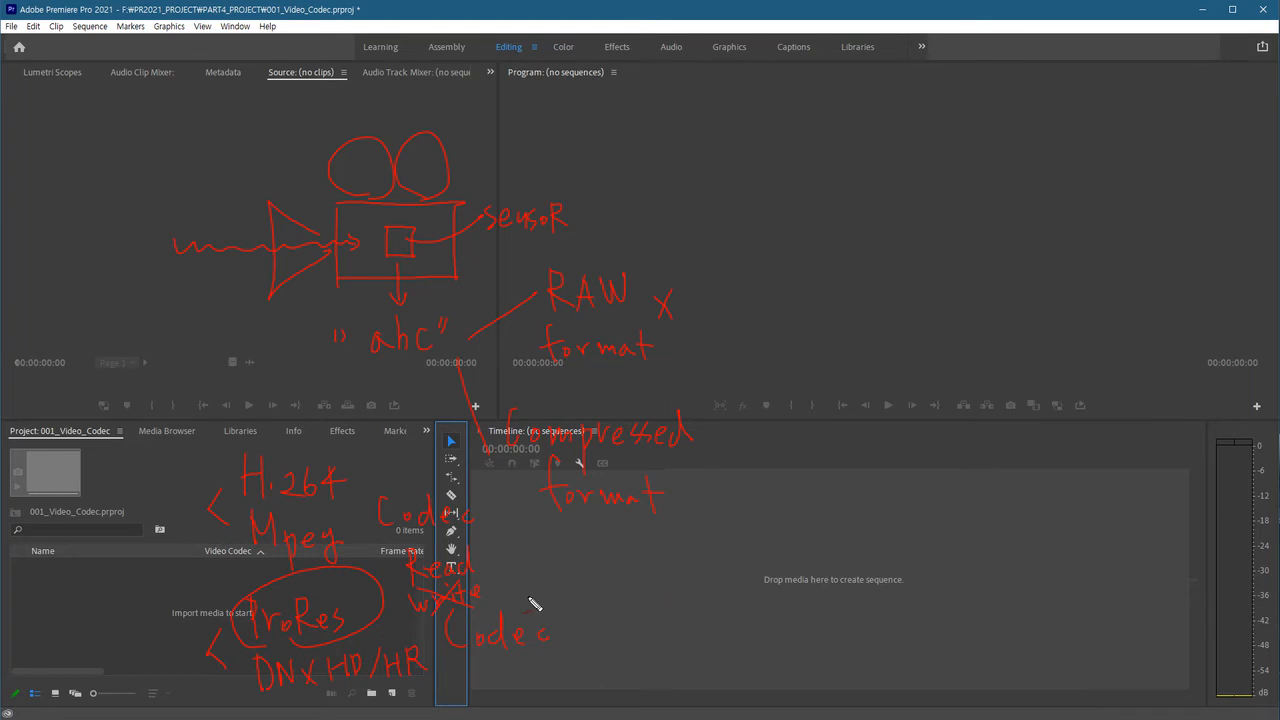
Clear the handwritten annotations and switch to the web browser showing Apple's About Apple ProRes article
{"action": "key", "text": "Escape"}
{"action": "key", "text": "alt+Tab"}
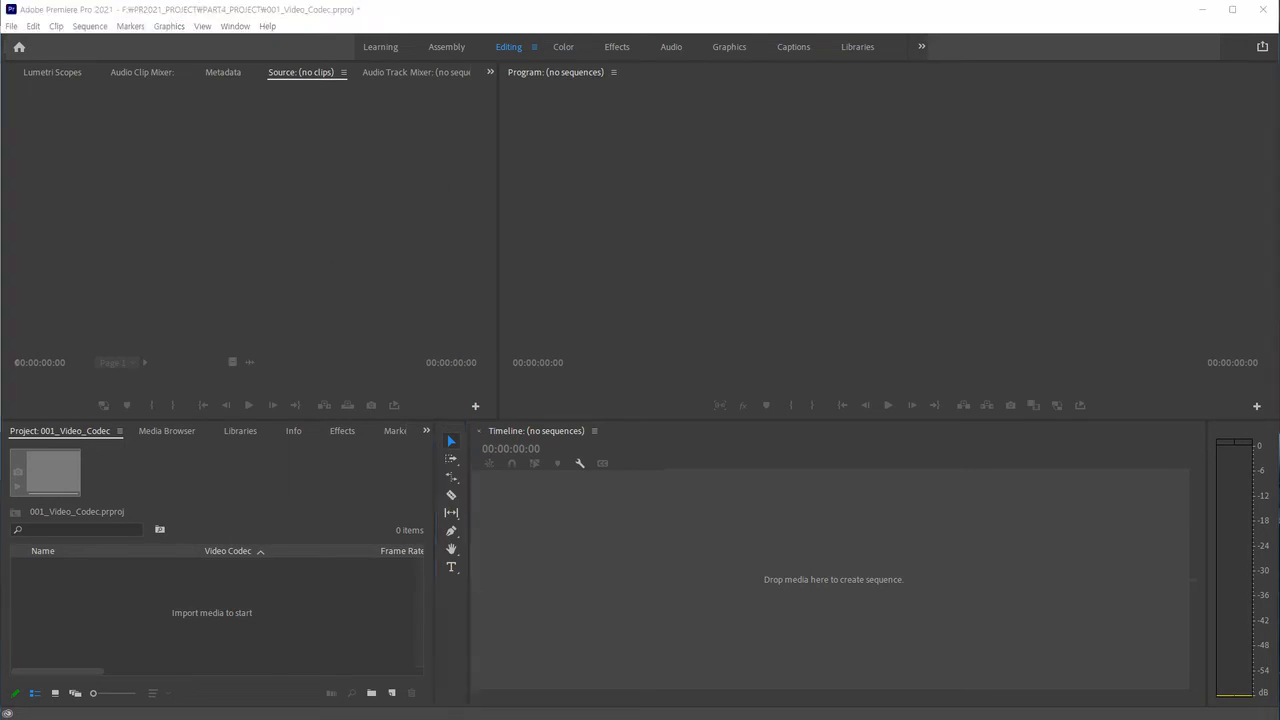
{"action": "key", "text": "F11"}
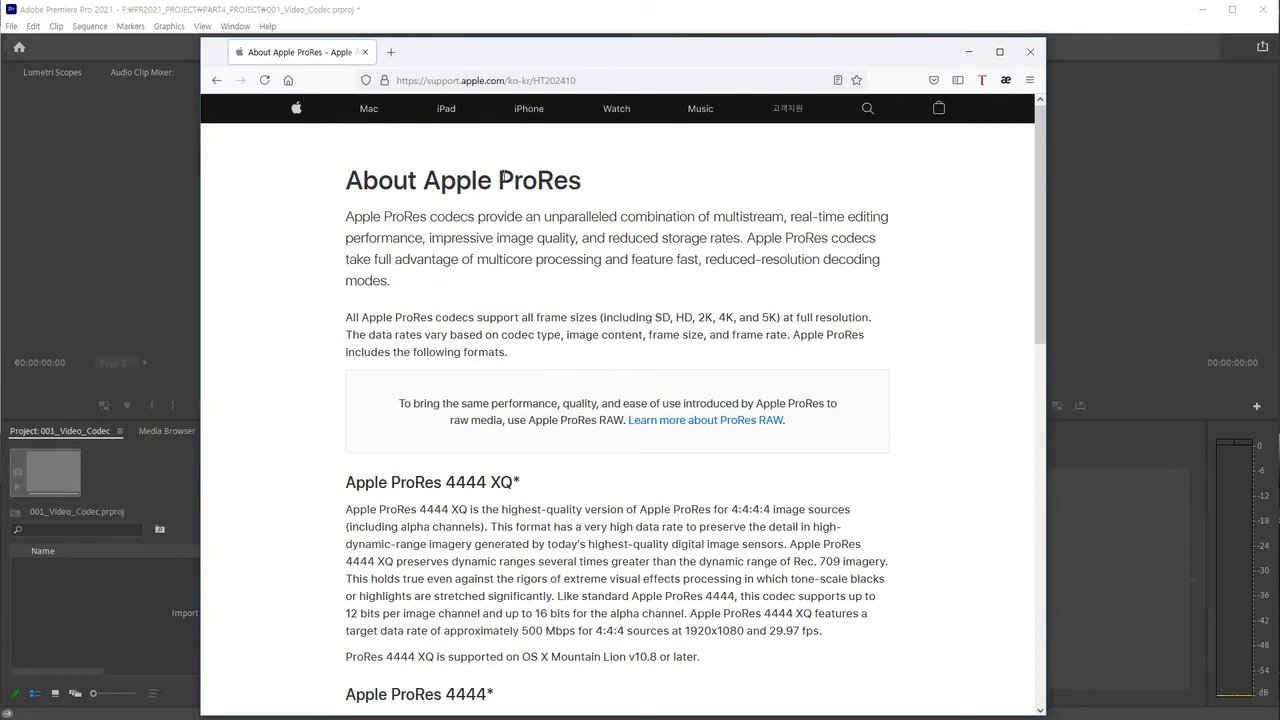
Skim the whole About Apple ProRes article and highlight the word "ProRes" in its title
{"action": "left_click_drag", "start_coordinate": [498, 180], "coordinate": [611, 186]}
{"action": "scroll", "coordinate": [628, 336], "scroll_direction": "down", "scroll_amount": 3}
{"action": "scroll", "coordinate": [628, 336], "scroll_direction": "down", "scroll_amount": 3}
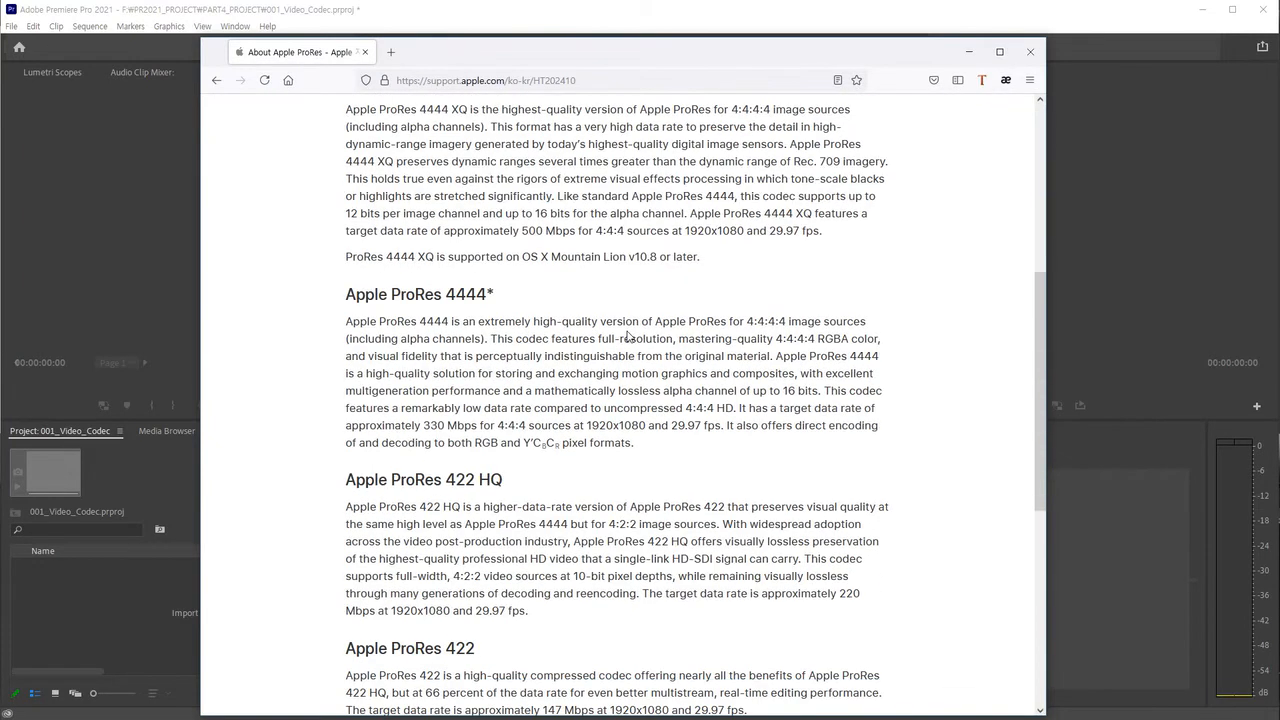
{"action": "scroll", "coordinate": [628, 336], "scroll_direction": "down", "scroll_amount": 6}
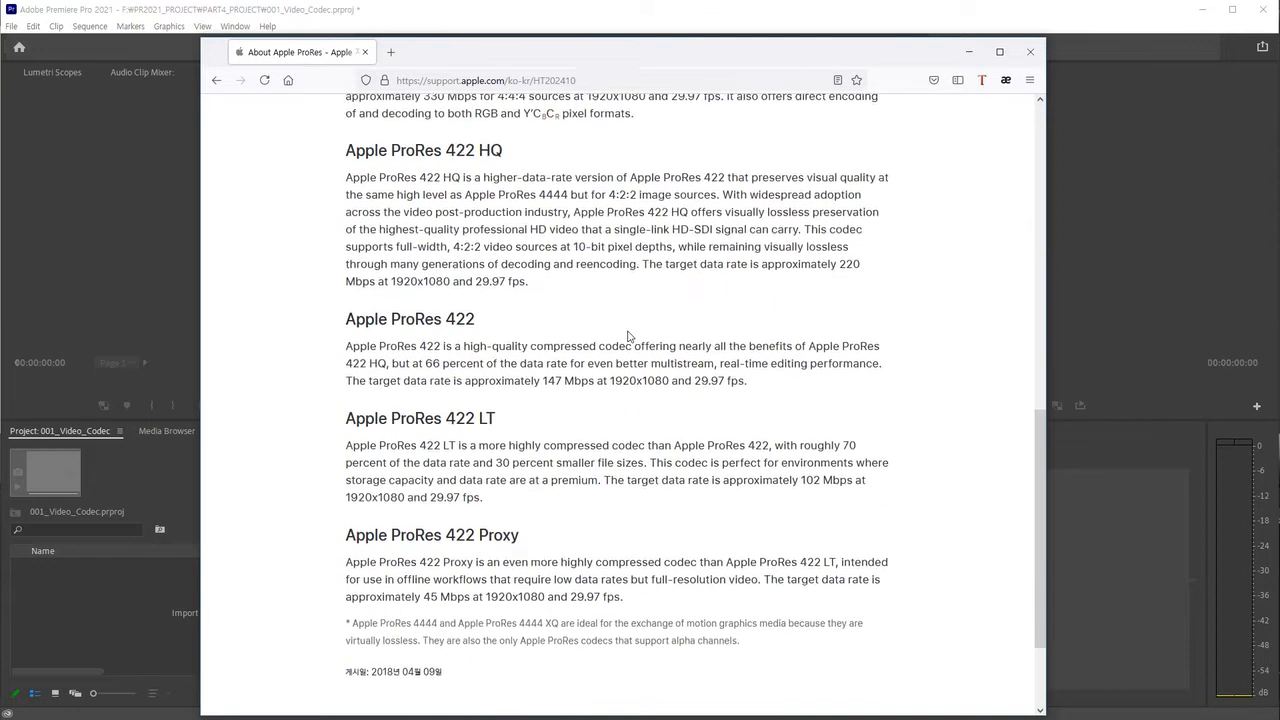
{"action": "scroll", "coordinate": [628, 336], "scroll_direction": "up", "scroll_amount": 10}
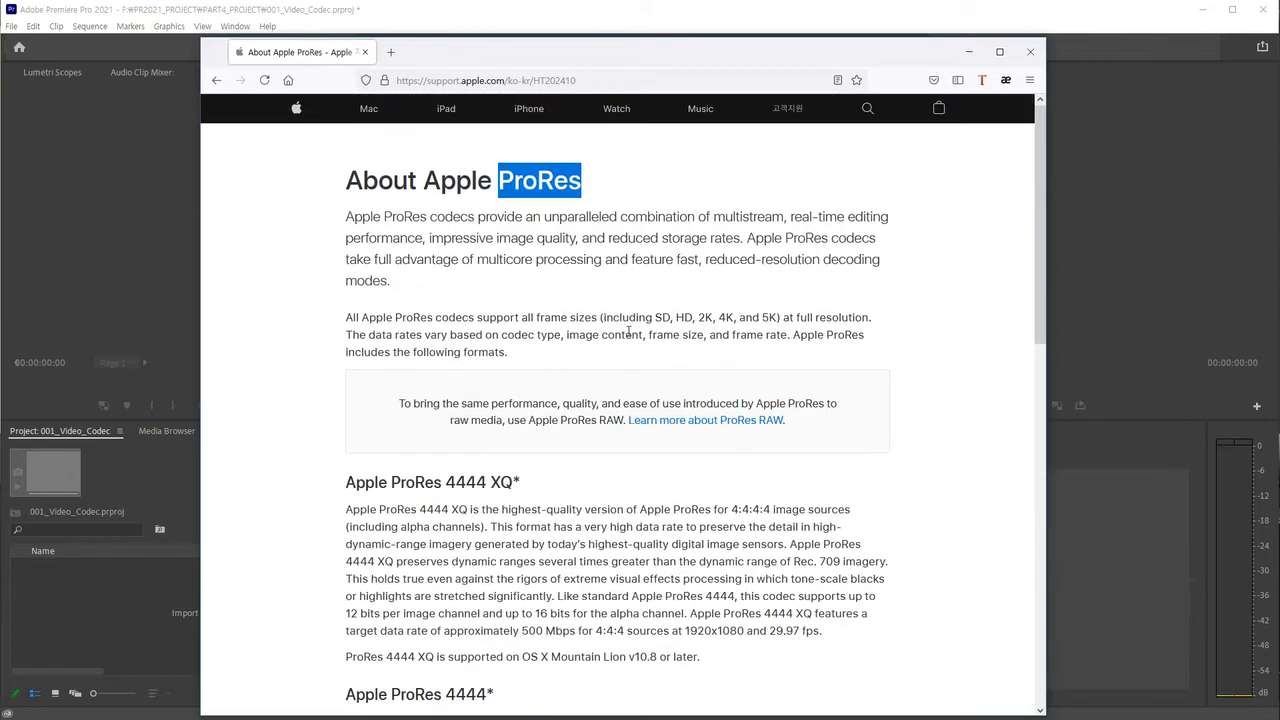
{"action": "left_click", "coordinate": [578, 222]}
{"action": "left_click_drag", "start_coordinate": [500, 180], "coordinate": [570, 184]}
{"action": "left_click", "coordinate": [586, 473]}
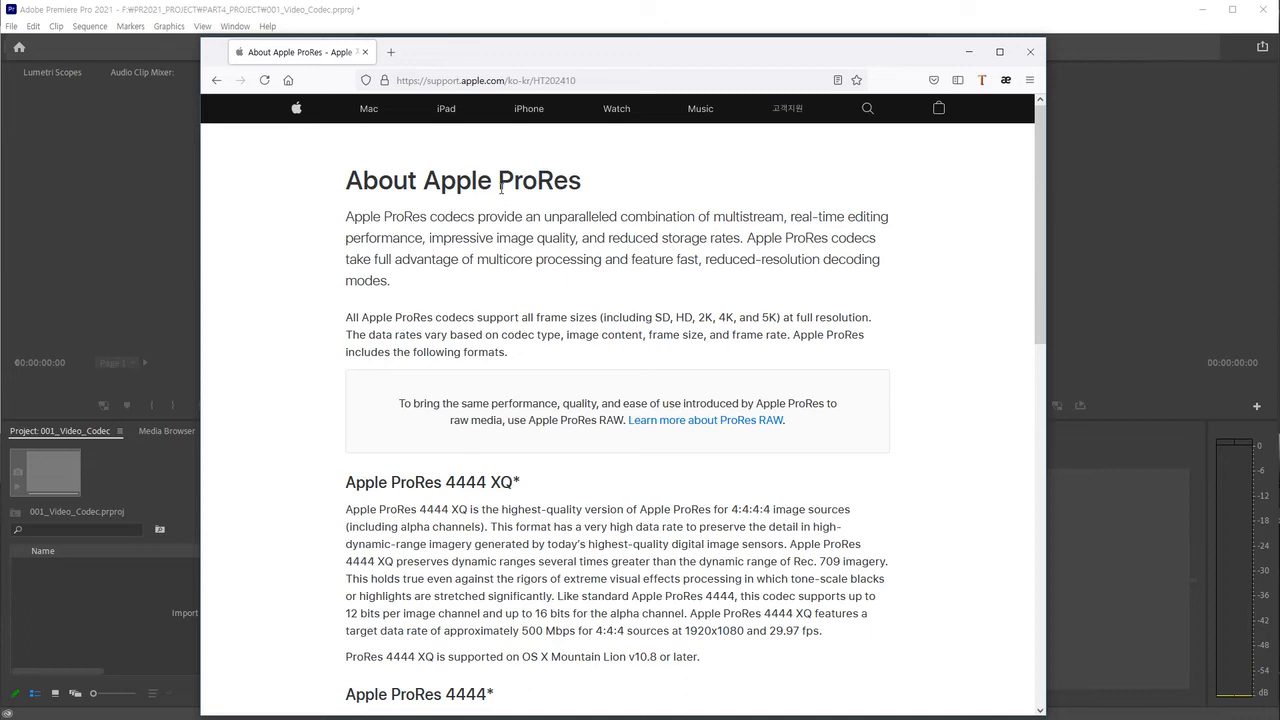
{"action": "left_click_drag", "start_coordinate": [499, 182], "coordinate": [582, 193]}
Go through the ProRes variants by highlighting each heading in turn, from 4444 XQ down to 422 Proxy
{"action": "left_click_drag", "start_coordinate": [446, 483], "coordinate": [513, 483]}
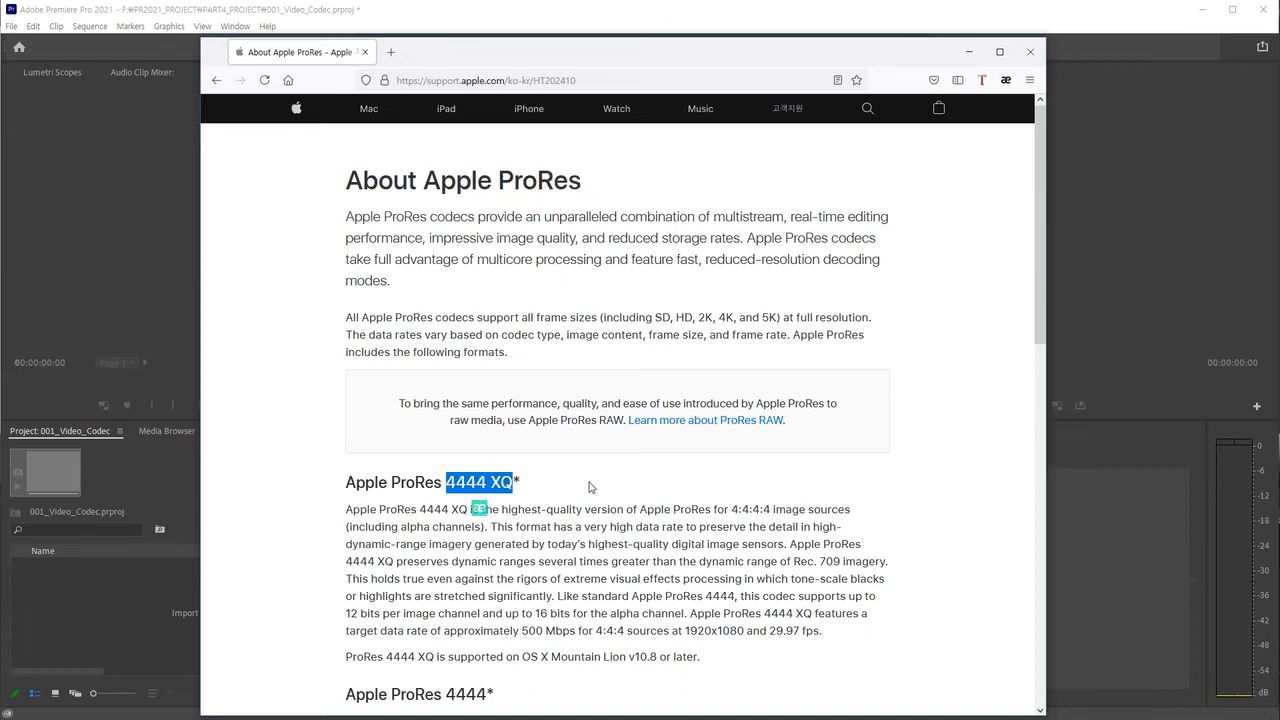
{"action": "scroll", "coordinate": [489, 406], "scroll_direction": "down", "scroll_amount": 3}
{"action": "left_click_drag", "start_coordinate": [446, 375], "coordinate": [495, 377]}
{"action": "left_click_drag", "start_coordinate": [446, 560], "coordinate": [491, 561]}
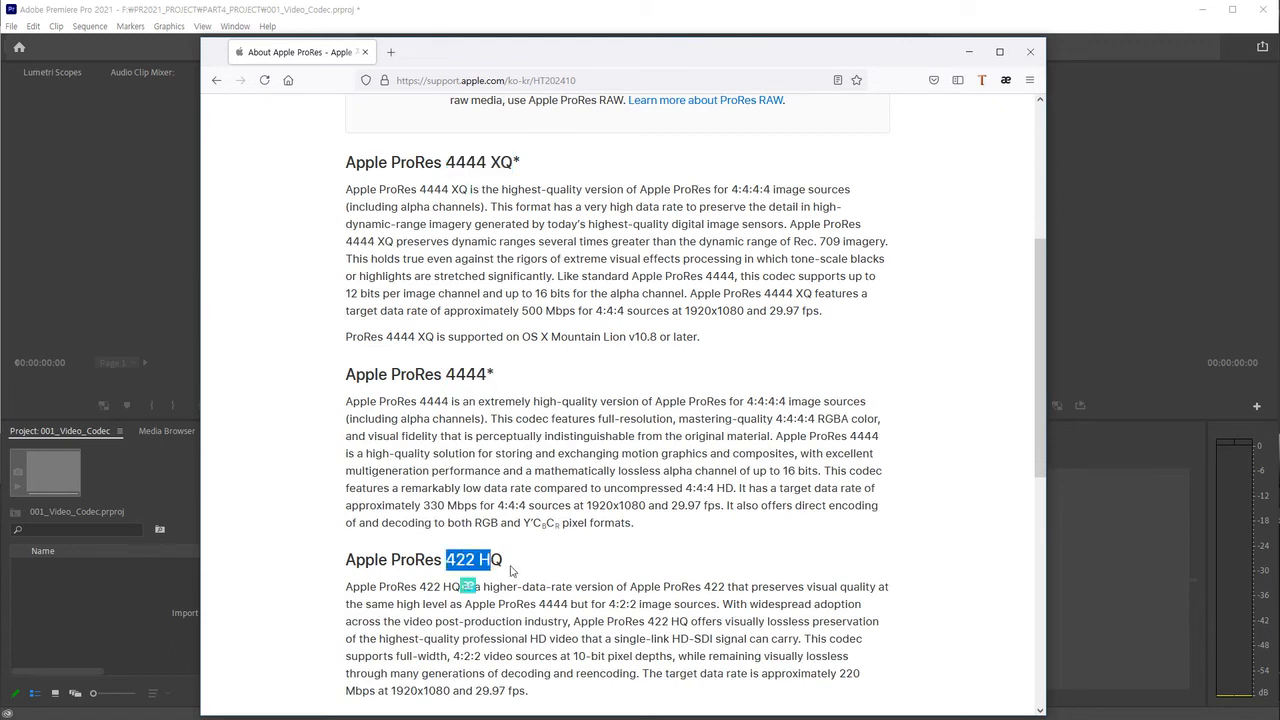
{"action": "scroll", "coordinate": [485, 475], "scroll_direction": "down", "scroll_amount": 3}
{"action": "left_click_drag", "start_coordinate": [446, 409], "coordinate": [477, 409]}
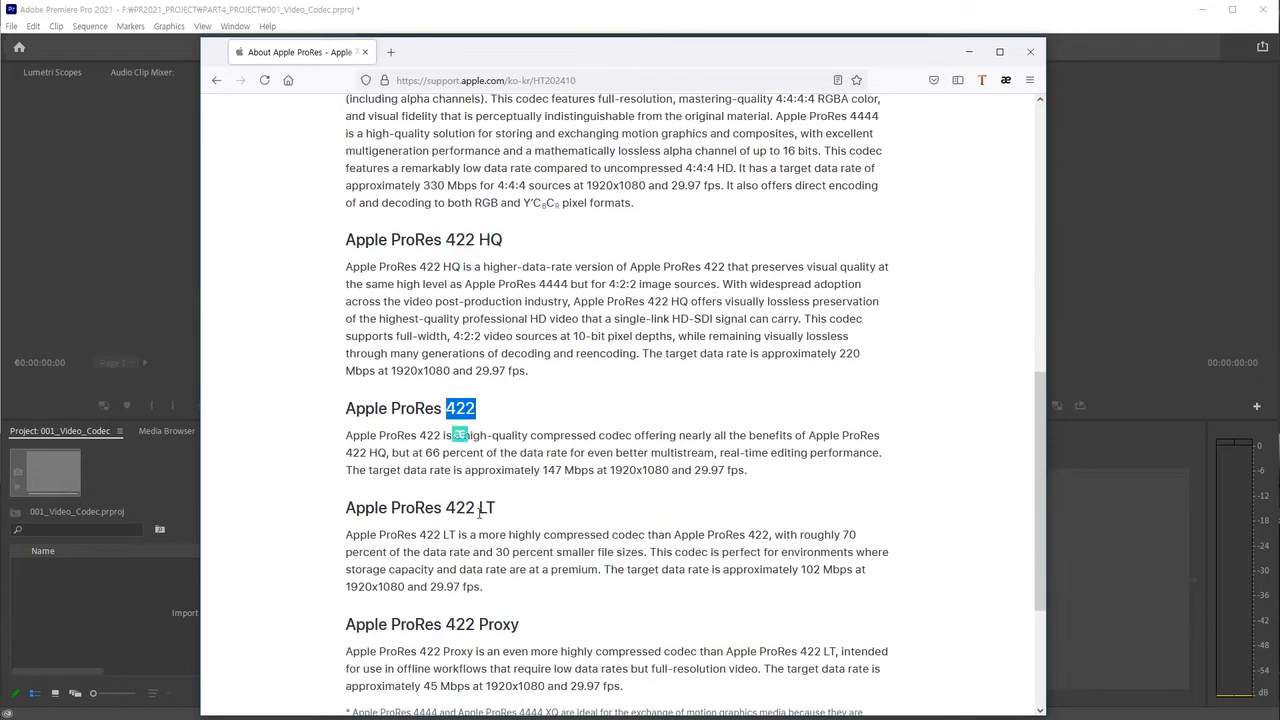
{"action": "left_click_drag", "start_coordinate": [446, 508], "coordinate": [490, 508]}
{"action": "left_click_drag", "start_coordinate": [488, 624], "coordinate": [520, 625]}
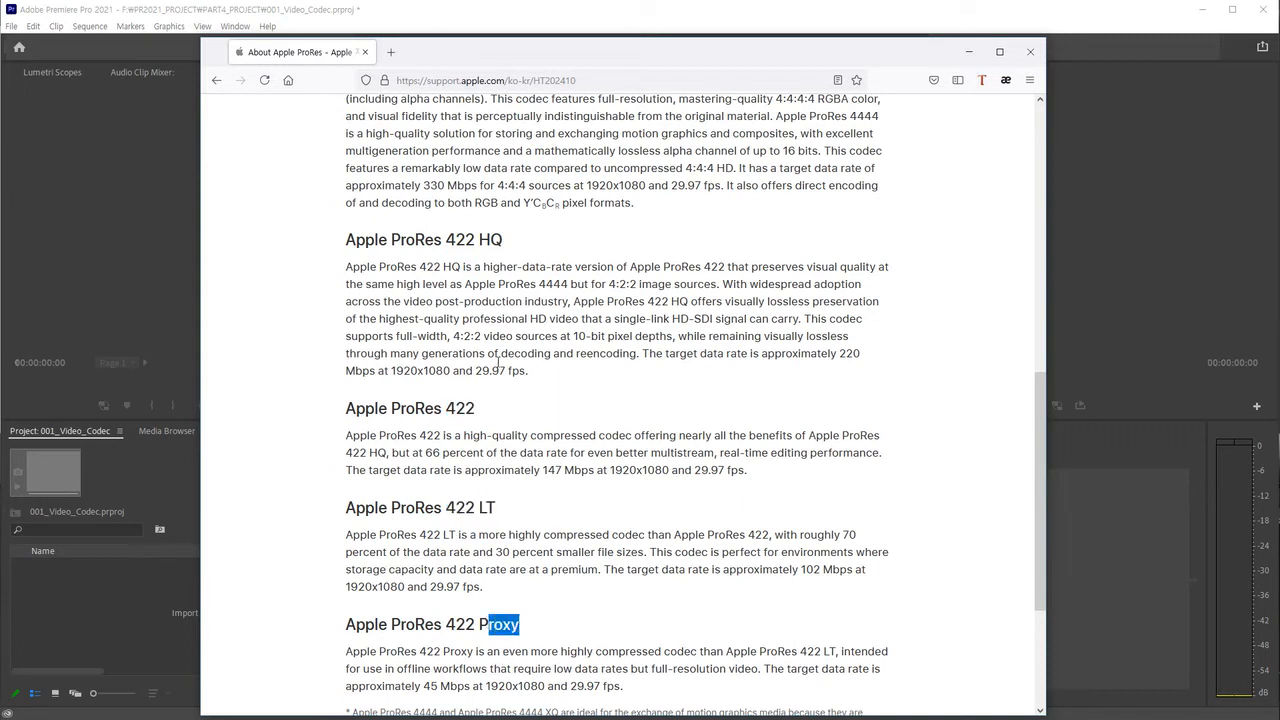
{"action": "scroll", "coordinate": [497, 365], "scroll_direction": "down", "scroll_amount": 3}
{"action": "scroll", "coordinate": [497, 366], "scroll_direction": "up", "scroll_amount": 12}
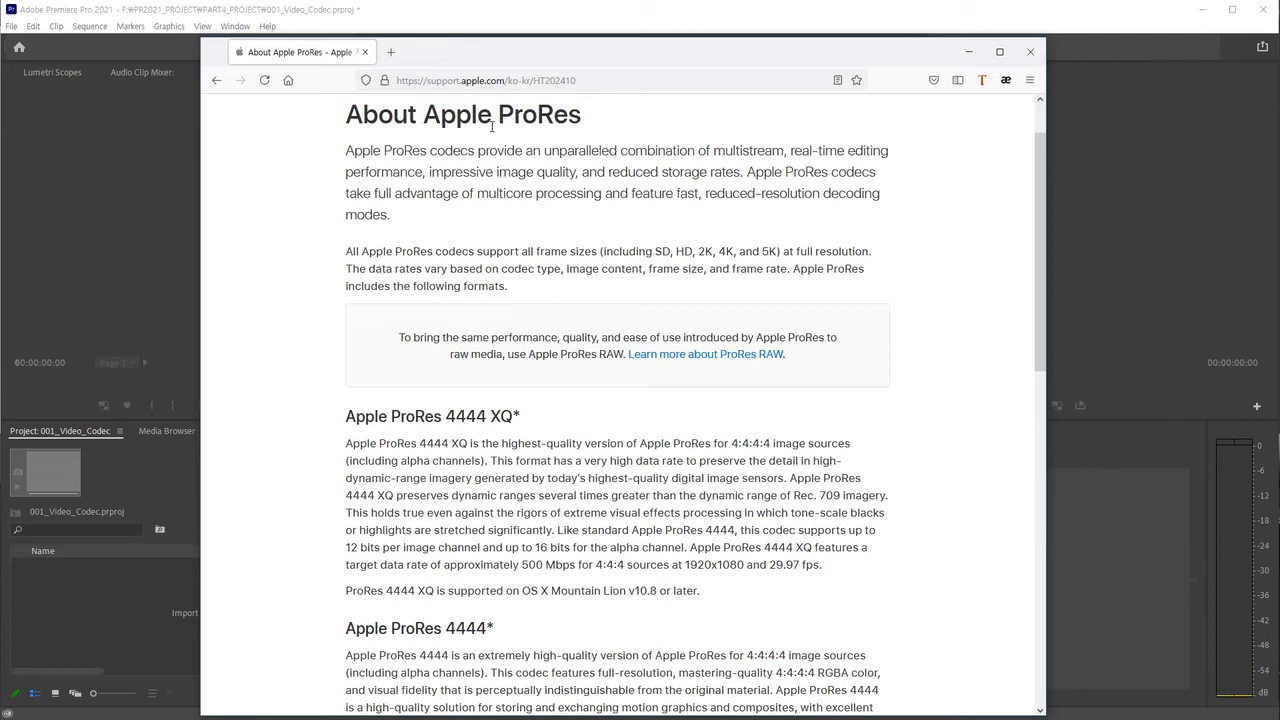
Review the two alpha-capable variants by highlighting the 4444 XQ and 4444 headings
{"action": "left_click_drag", "start_coordinate": [456, 416], "coordinate": [513, 416]}
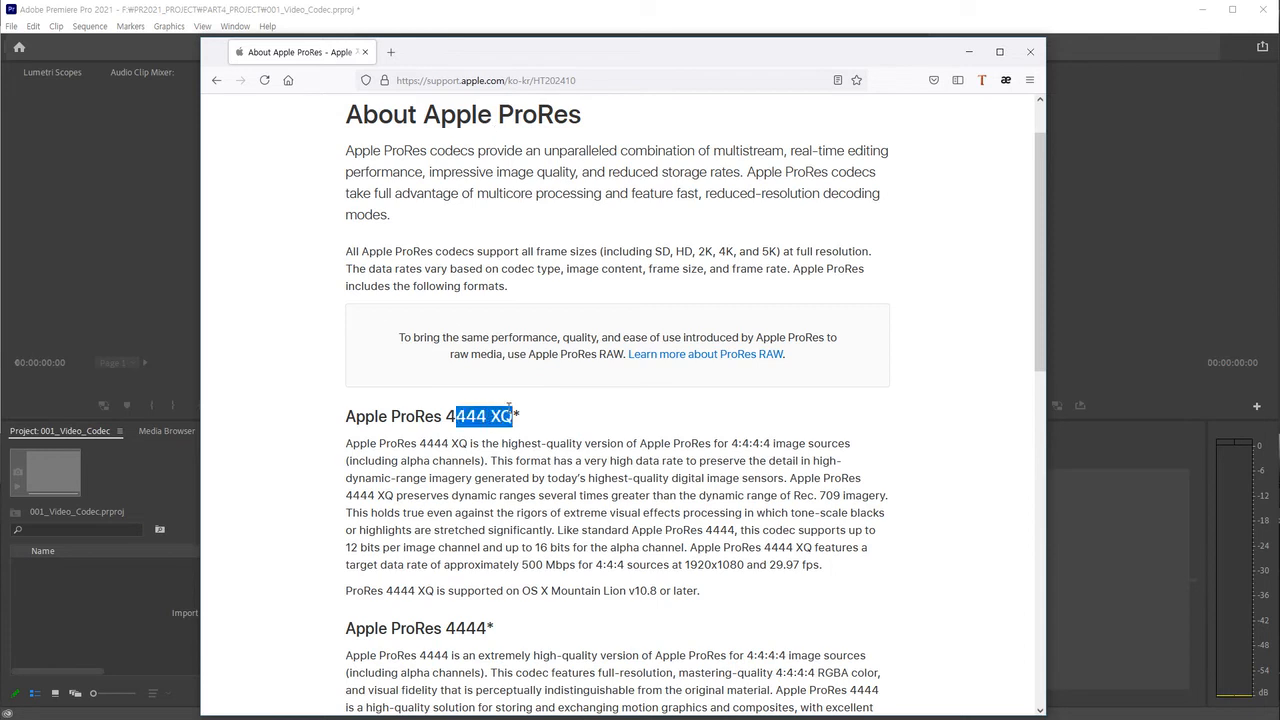
{"action": "left_click_drag", "start_coordinate": [446, 628], "coordinate": [476, 628]}
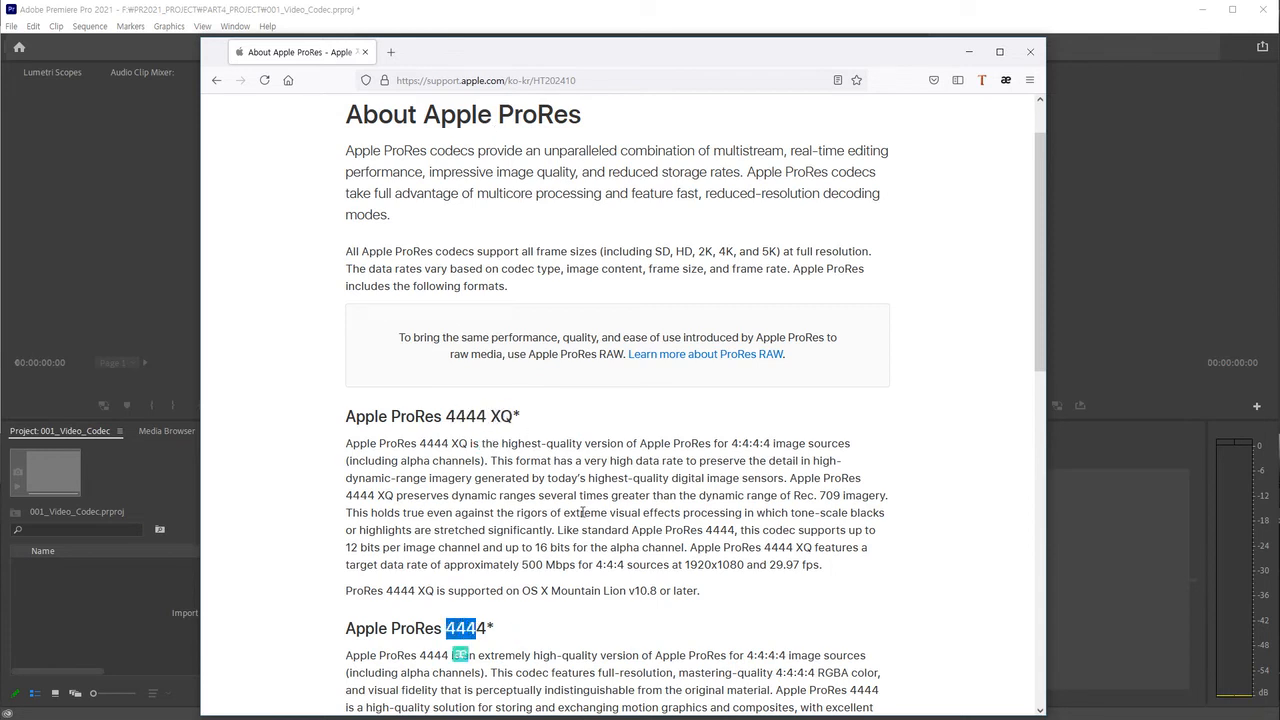
{"action": "scroll", "coordinate": [621, 502], "scroll_direction": "down", "scroll_amount": 3}
{"action": "scroll", "coordinate": [621, 502], "scroll_direction": "down", "scroll_amount": 1}
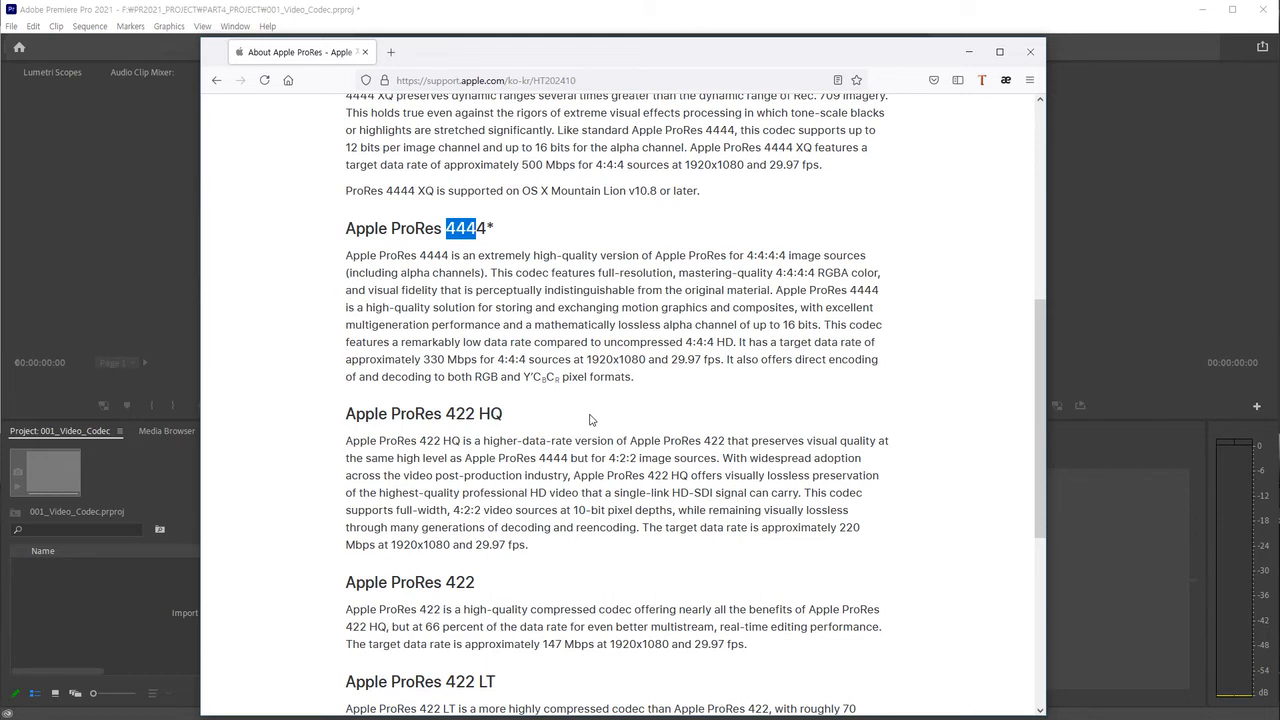
Review the 422 family by highlighting the 422 HQ, 422, 422 LT and Proxy names in the headings
{"action": "key", "text": "alt+Tab"}
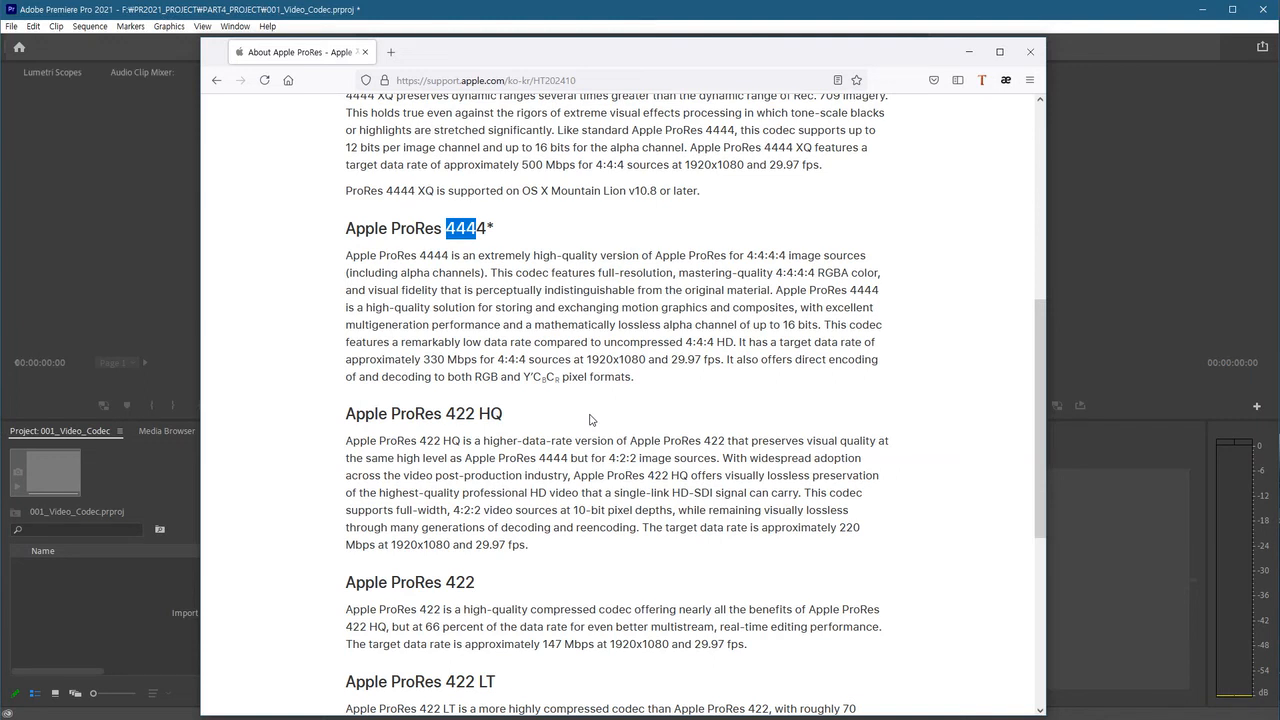
{"action": "left_click_drag", "start_coordinate": [443, 413], "coordinate": [504, 413]}
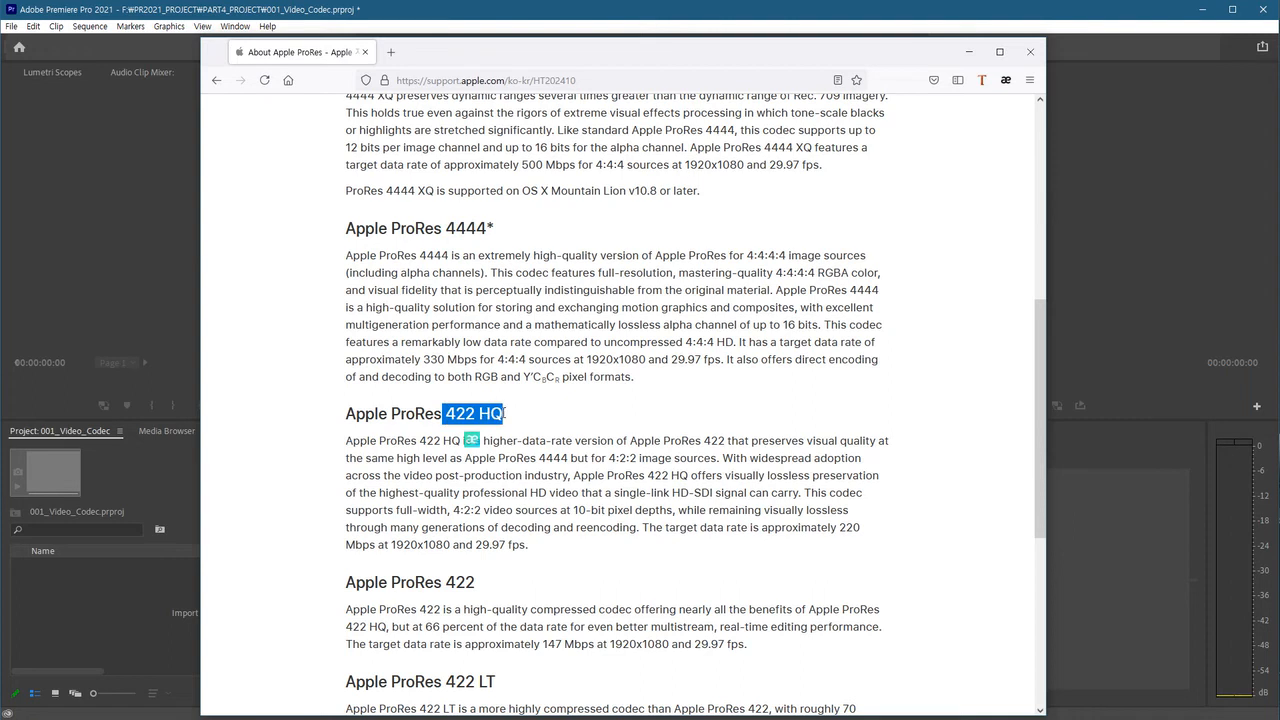
{"action": "left_click_drag", "start_coordinate": [446, 582], "coordinate": [477, 584]}
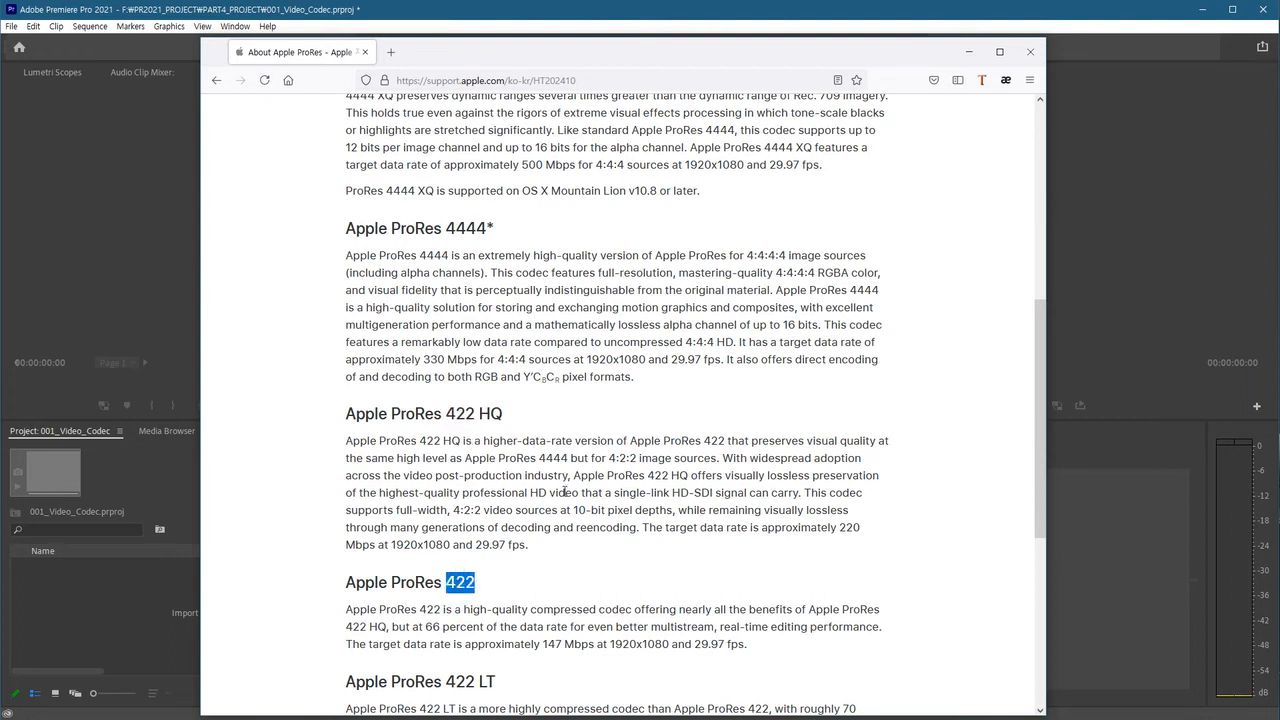
{"action": "scroll", "coordinate": [565, 492], "scroll_direction": "down", "scroll_amount": 4}
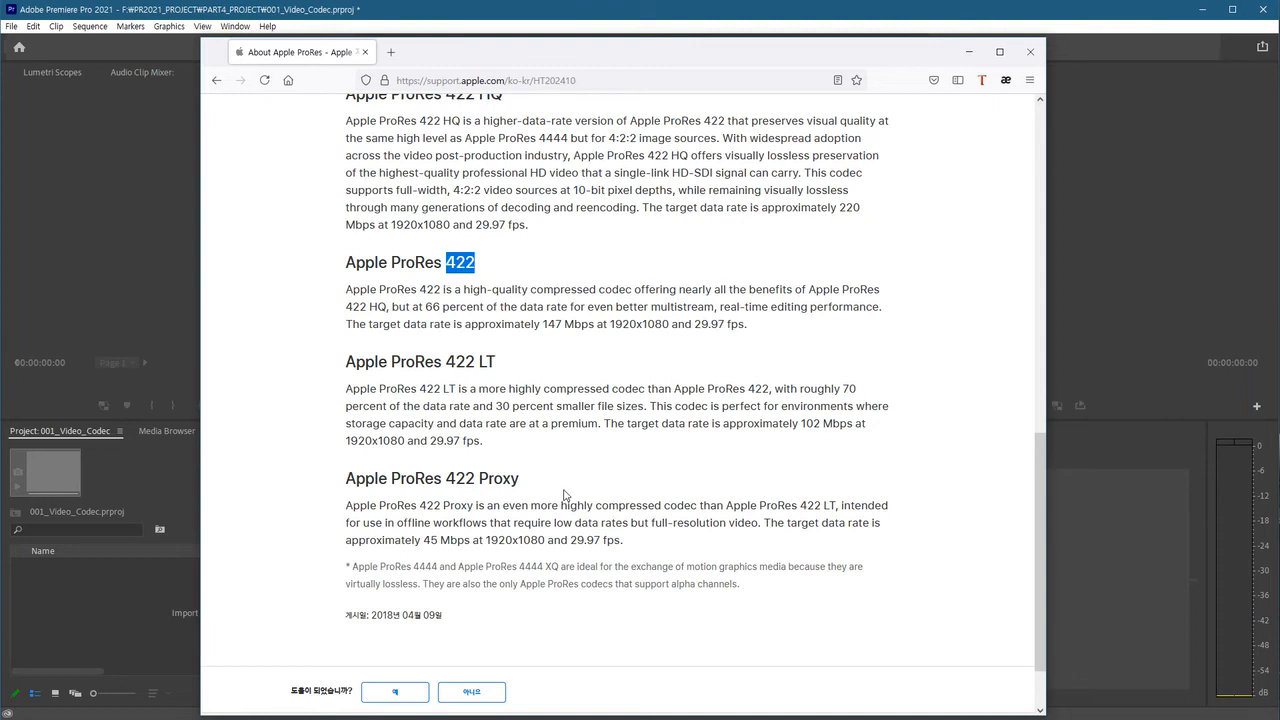
{"action": "left_click_drag", "start_coordinate": [448, 363], "coordinate": [491, 363]}
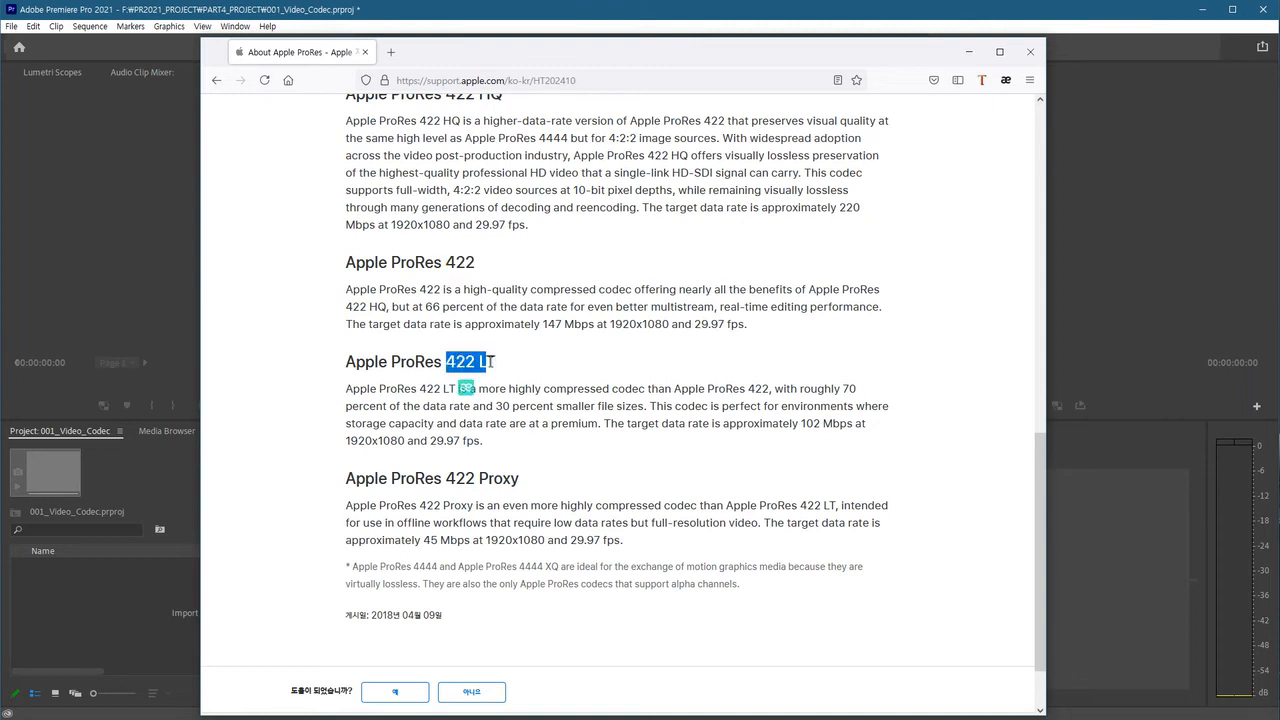
{"action": "left_click_drag", "start_coordinate": [479, 478], "coordinate": [520, 482]}
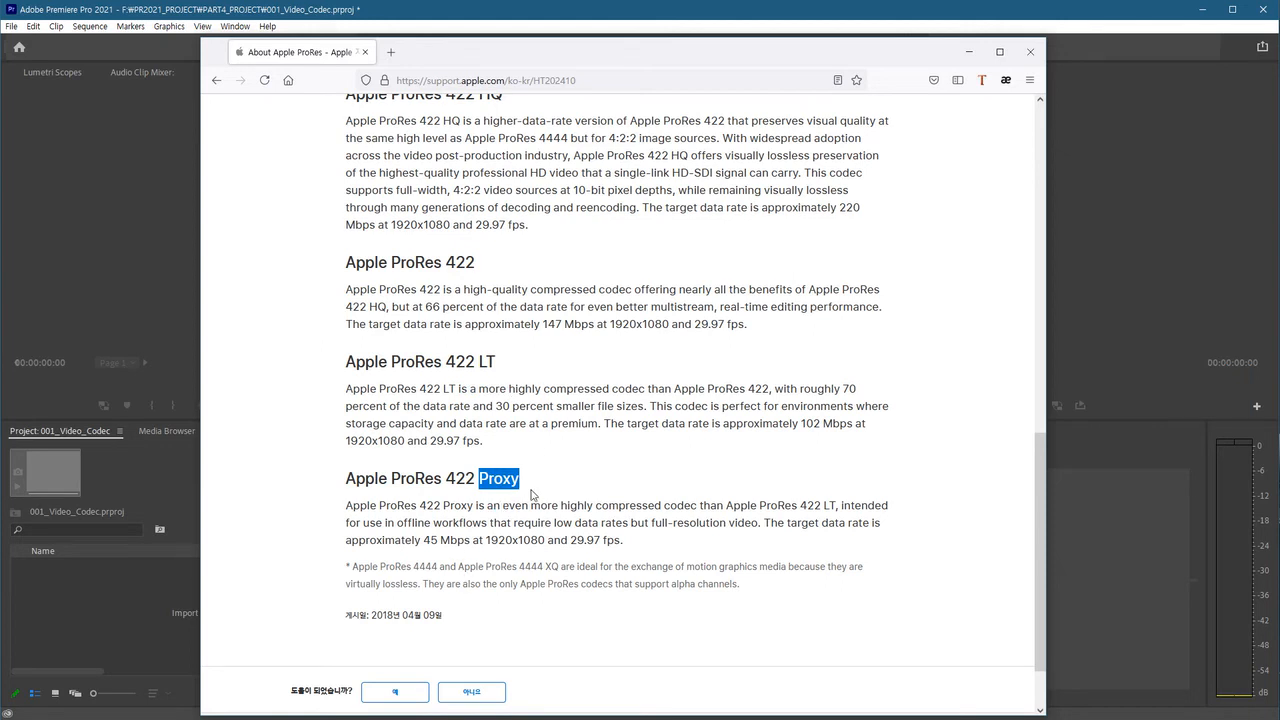
Examine the ProRes 4444 XQ specifications by highlighting the resolution, frame rate and target data rate in its description
{"action": "scroll", "coordinate": [533, 494], "scroll_direction": "up", "scroll_amount": 15}
{"action": "scroll", "coordinate": [547, 488], "scroll_direction": "down", "scroll_amount": 3}
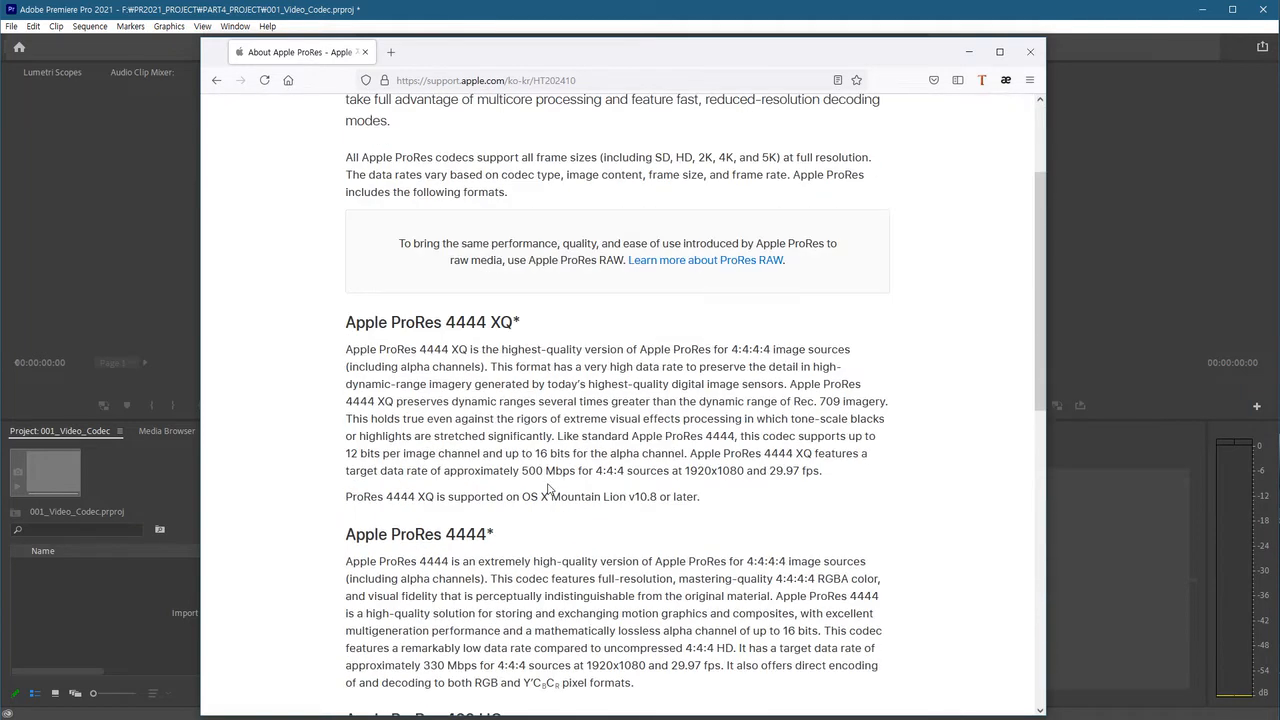
{"action": "scroll", "coordinate": [505, 491], "scroll_direction": "down", "scroll_amount": 1}
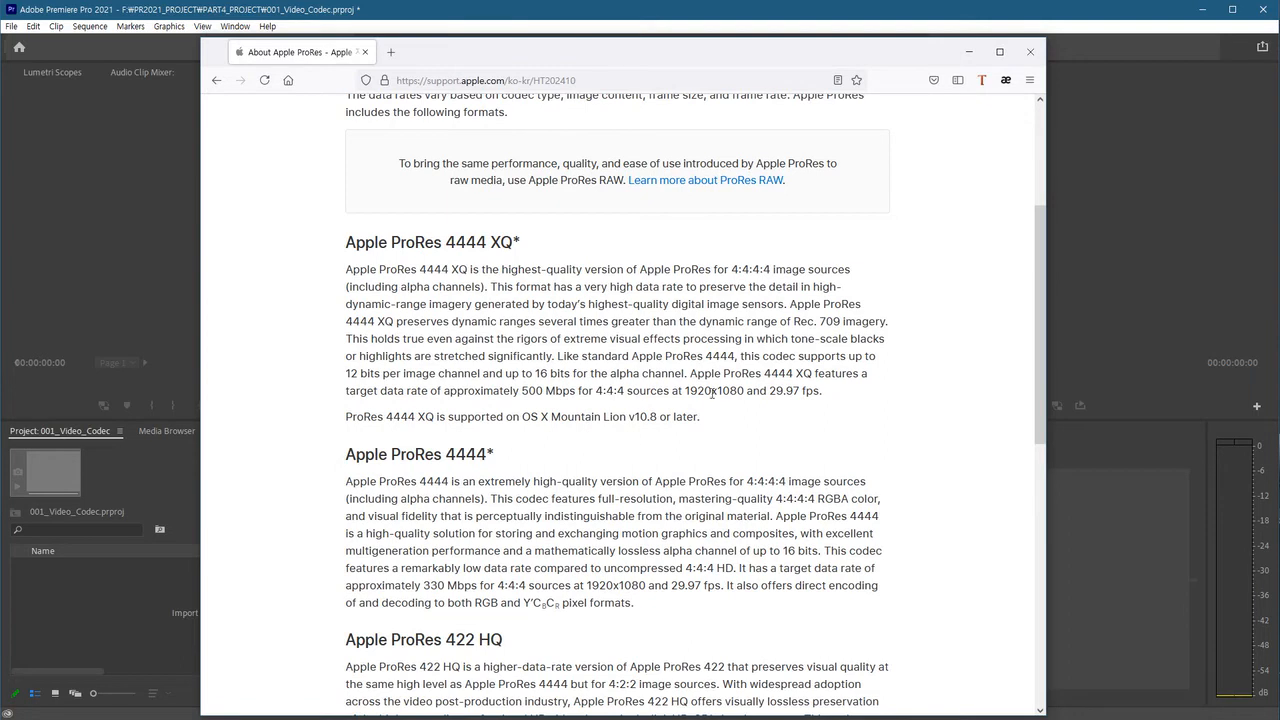
{"action": "left_click_drag", "start_coordinate": [684, 391], "coordinate": [740, 397]}
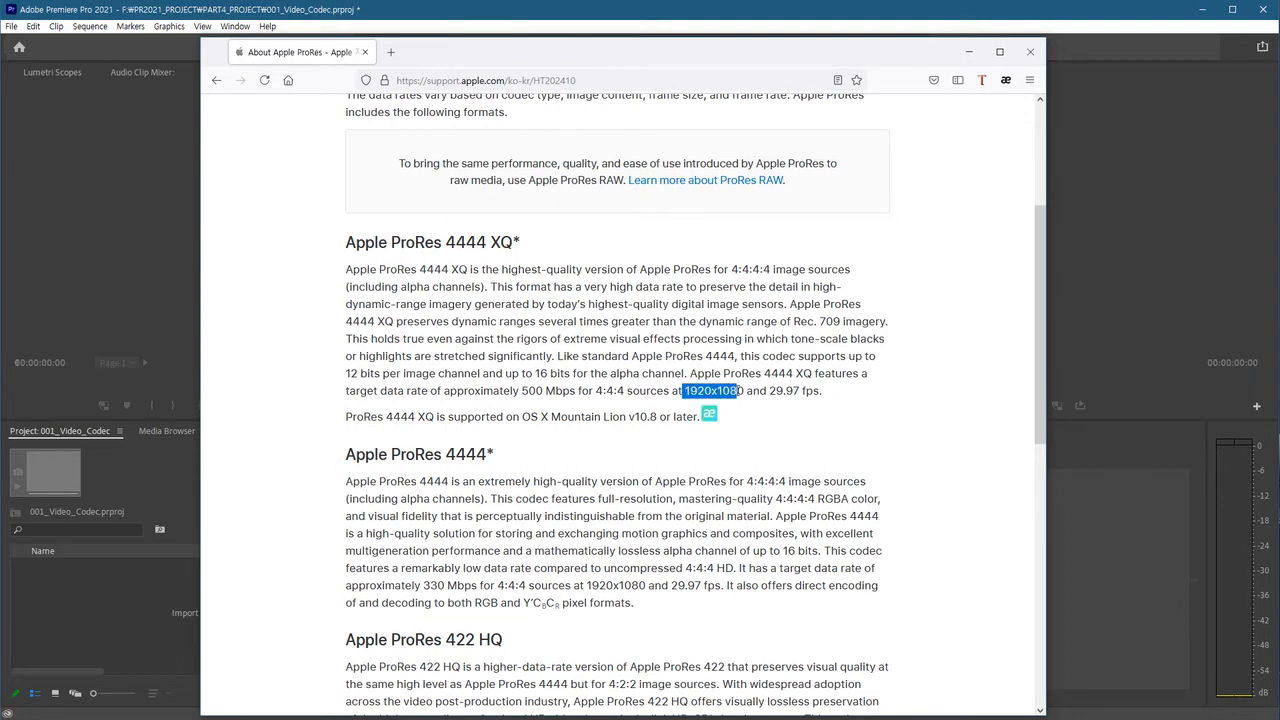
{"action": "left_click_drag", "start_coordinate": [769, 392], "coordinate": [803, 393]}
{"action": "left_click_drag", "start_coordinate": [684, 391], "coordinate": [804, 392]}
{"action": "left_click_drag", "start_coordinate": [522, 391], "coordinate": [577, 392]}
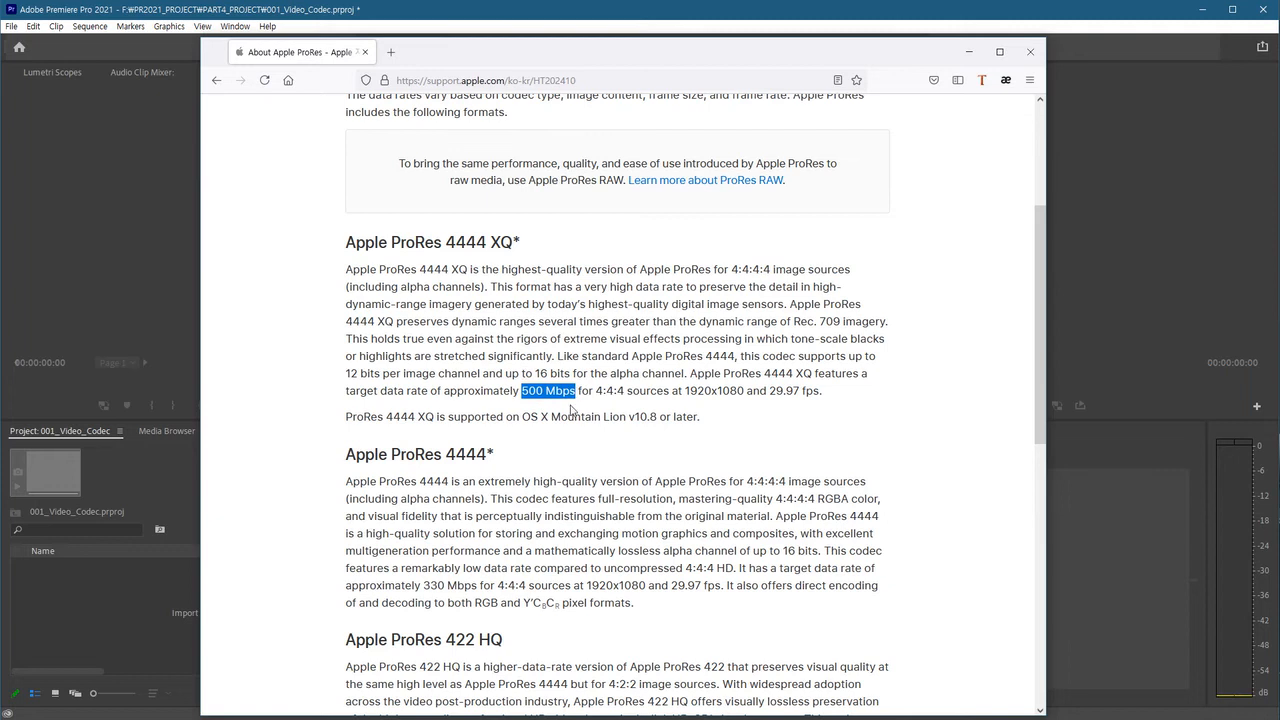
Highlight the 4:4:4 source sampling value in the ProRes 4444 XQ description
{"action": "left_click", "coordinate": [597, 393]}
{"action": "left_click_drag", "start_coordinate": [596, 391], "coordinate": [624, 392]}
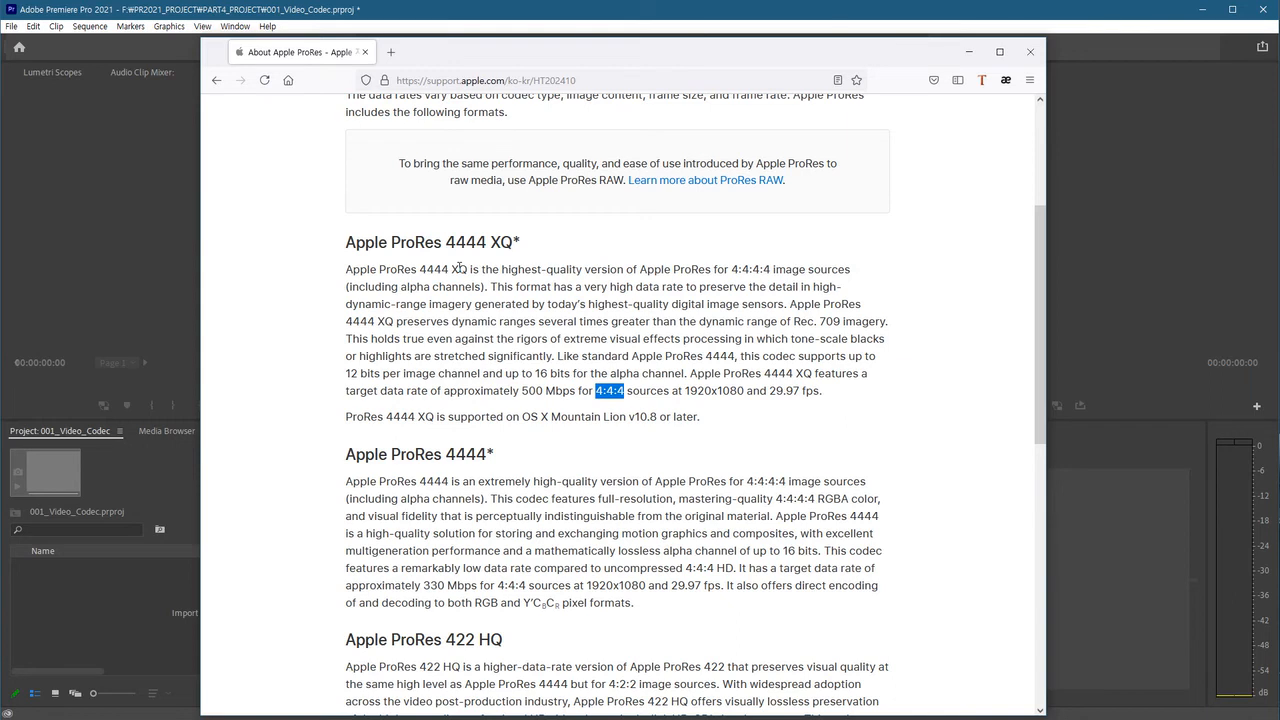
{"action": "left_click", "coordinate": [462, 269]}
Handwrite a "Video" heading with "frame" in quotes beneath it and the numbered items 1 Data and 2 Color over the ProRes page
{"action": "scroll", "coordinate": [620, 280], "scroll_direction": "down", "scroll_amount": 1}
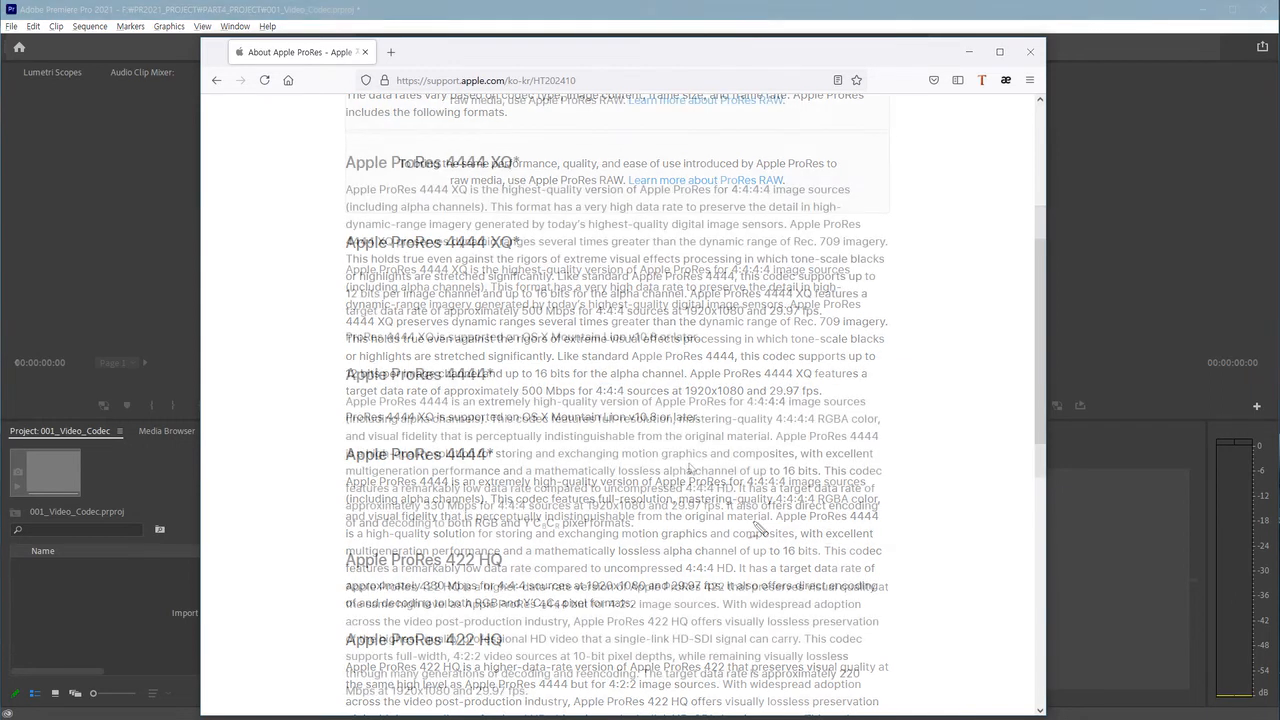
{"action": "mouse_move", "coordinate": [685, 136]}
{"action": "left_mouse_down"}
{"action": "mouse_move", "coordinate": [724, 146]}
{"action": "mouse_move", "coordinate": [727, 166]}
{"action": "mouse_move", "coordinate": [764, 132]}
{"action": "mouse_move", "coordinate": [797, 168]}
{"action": "mouse_move", "coordinate": [852, 144]}
{"action": "mouse_move", "coordinate": [870, 165]}
{"action": "mouse_move", "coordinate": [900, 130]}
{"action": "mouse_move", "coordinate": [892, 162]}
{"action": "mouse_move", "coordinate": [908, 182]}
{"action": "left_mouse_up"}
{"action": "mouse_move", "coordinate": [798, 206]}
{"action": "left_mouse_down"}
{"action": "mouse_move", "coordinate": [806, 248]}
{"action": "mouse_move", "coordinate": [819, 232]}
{"action": "mouse_move", "coordinate": [827, 246]}
{"action": "mouse_move", "coordinate": [844, 234]}
{"action": "mouse_move", "coordinate": [891, 244]}
{"action": "mouse_move", "coordinate": [899, 232]}
{"action": "mouse_move", "coordinate": [903, 250]}
{"action": "mouse_move", "coordinate": [921, 233]}
{"action": "mouse_move", "coordinate": [772, 232]}
{"action": "left_mouse_up"}
{"action": "left_click_drag", "start_coordinate": [730, 327], "coordinate": [744, 324]}
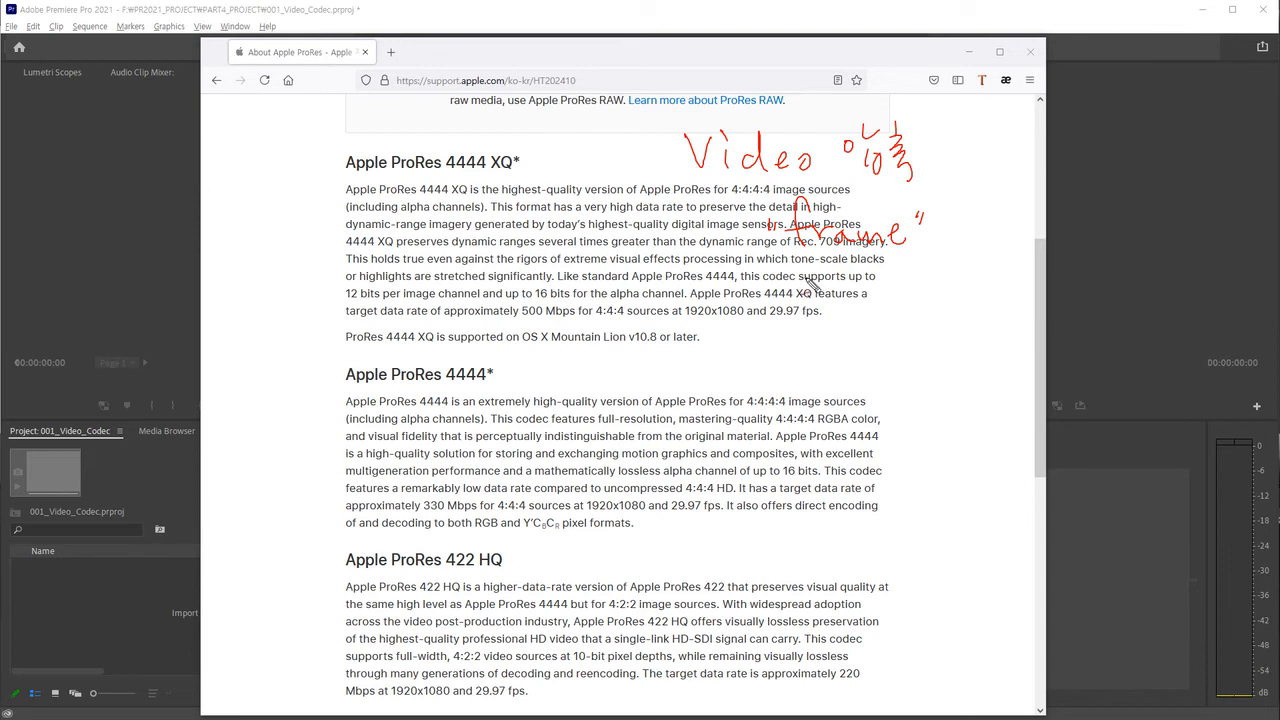
{"action": "mouse_move", "coordinate": [816, 266]}
{"action": "left_mouse_down"}
{"action": "mouse_move", "coordinate": [812, 300]}
{"action": "mouse_move", "coordinate": [852, 266]}
{"action": "mouse_move", "coordinate": [880, 290]}
{"action": "mouse_move", "coordinate": [932, 287]}
{"action": "left_mouse_up"}
{"action": "mouse_move", "coordinate": [838, 320]}
{"action": "left_mouse_down"}
{"action": "mouse_move", "coordinate": [814, 346]}
{"action": "mouse_move", "coordinate": [840, 330]}
{"action": "left_mouse_up"}
{"action": "mouse_move", "coordinate": [818, 330]}
{"action": "left_mouse_down"}
{"action": "mouse_move", "coordinate": [862, 364]}
{"action": "mouse_move", "coordinate": [920, 360]}
{"action": "mouse_move", "coordinate": [950, 330]}
{"action": "left_mouse_up"}
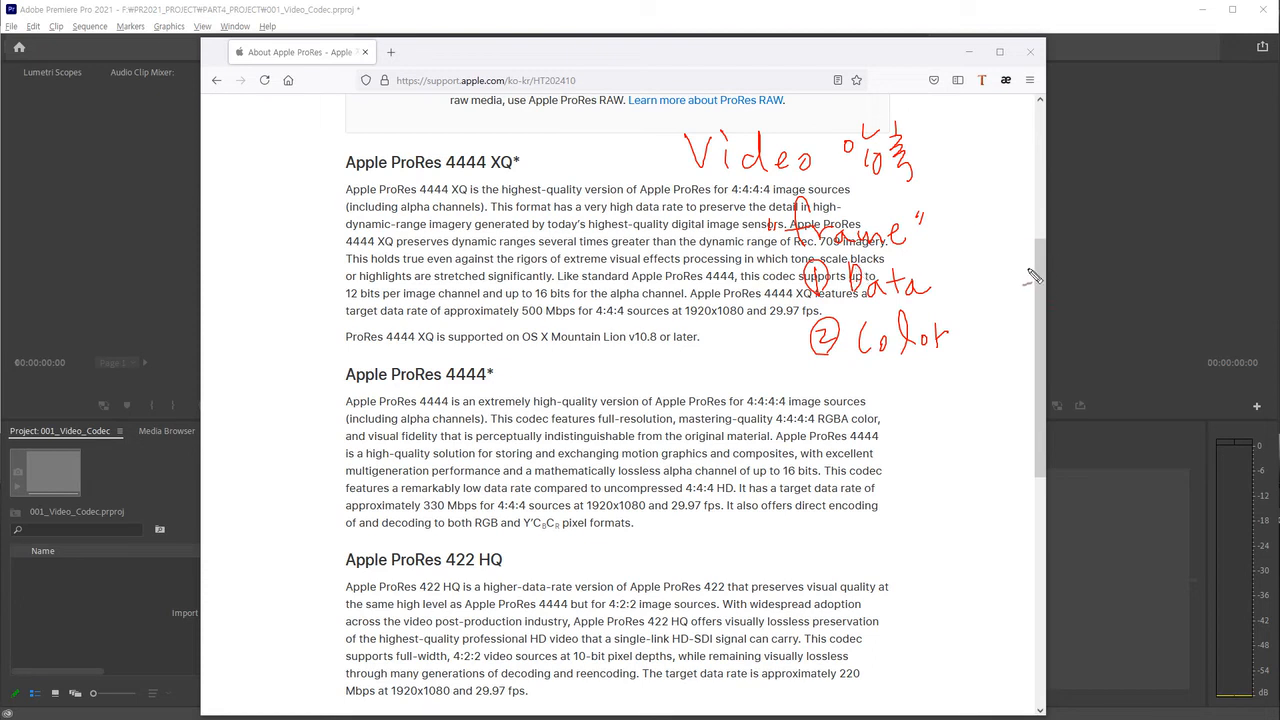
Handwrite the colour models RGB, YUV and YIQ in a column beside the Data and Color items
{"action": "mouse_move", "coordinate": [1022, 298]}
{"action": "left_mouse_down"}
{"action": "mouse_move", "coordinate": [1020, 262]}
{"action": "mouse_move", "coordinate": [1045, 300]}
{"action": "mouse_move", "coordinate": [1063, 285]}
{"action": "mouse_move", "coordinate": [1095, 297]}
{"action": "left_mouse_up"}
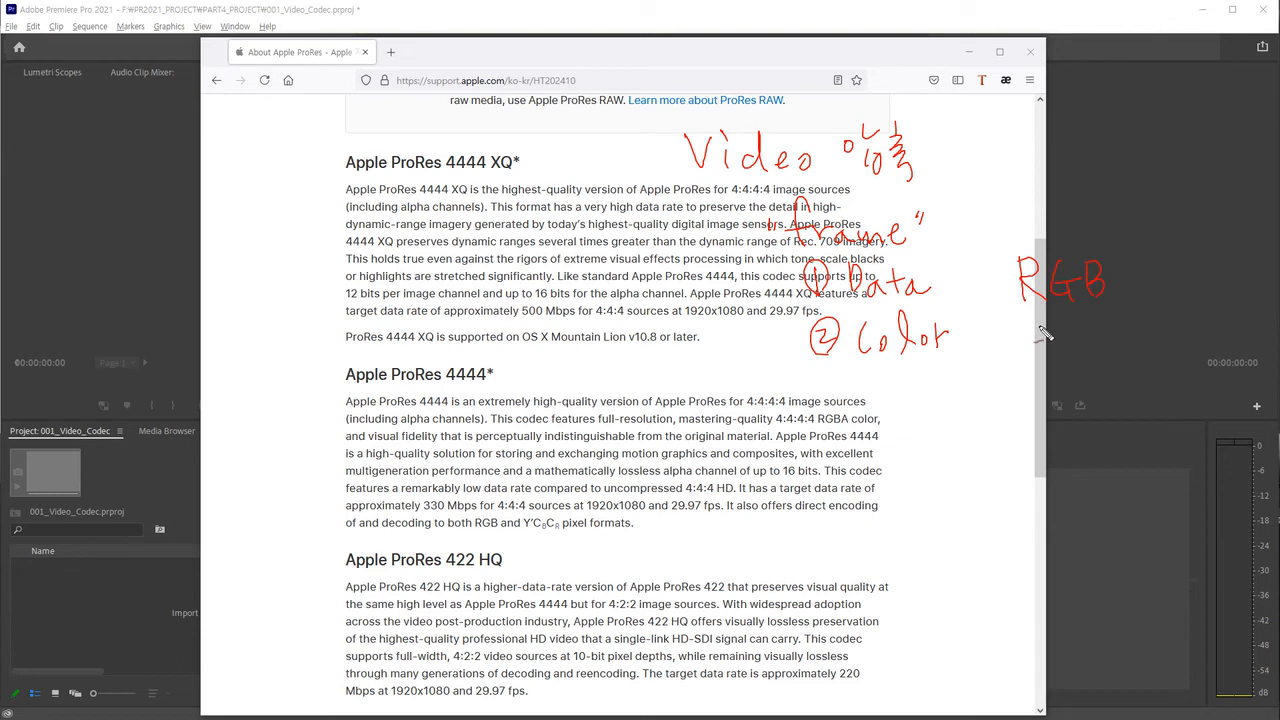
{"action": "mouse_move", "coordinate": [1021, 330]}
{"action": "left_mouse_down"}
{"action": "mouse_move", "coordinate": [1038, 366]}
{"action": "mouse_move", "coordinate": [1078, 334]}
{"action": "mouse_move", "coordinate": [1111, 335]}
{"action": "left_mouse_up"}
{"action": "mouse_move", "coordinate": [1045, 390]}
{"action": "left_mouse_down"}
{"action": "mouse_move", "coordinate": [1055, 420]}
{"action": "mouse_move", "coordinate": [1118, 424]}
{"action": "left_mouse_up"}
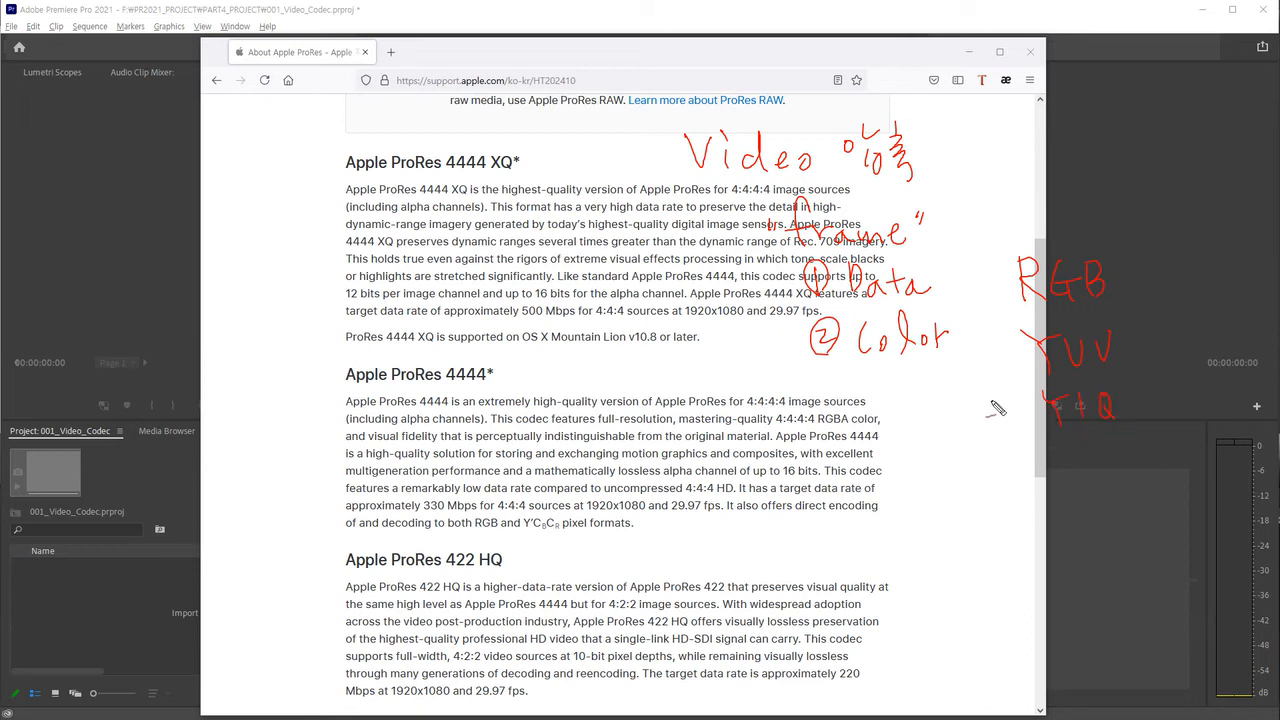
Circle 4444 in the XQ heading and 4:4:4 in its description, and handwrite 444, 422 and 420 below Color
{"action": "left_click_drag", "start_coordinate": [440, 178], "coordinate": [467, 190]}
{"action": "left_click_drag", "start_coordinate": [626, 297], "coordinate": [606, 322]}
{"action": "mouse_move", "coordinate": [878, 381]}
{"action": "left_mouse_down"}
{"action": "mouse_move", "coordinate": [863, 408]}
{"action": "mouse_move", "coordinate": [893, 408]}
{"action": "mouse_move", "coordinate": [899, 426]}
{"action": "mouse_move", "coordinate": [913, 398]}
{"action": "mouse_move", "coordinate": [940, 413]}
{"action": "left_mouse_up"}
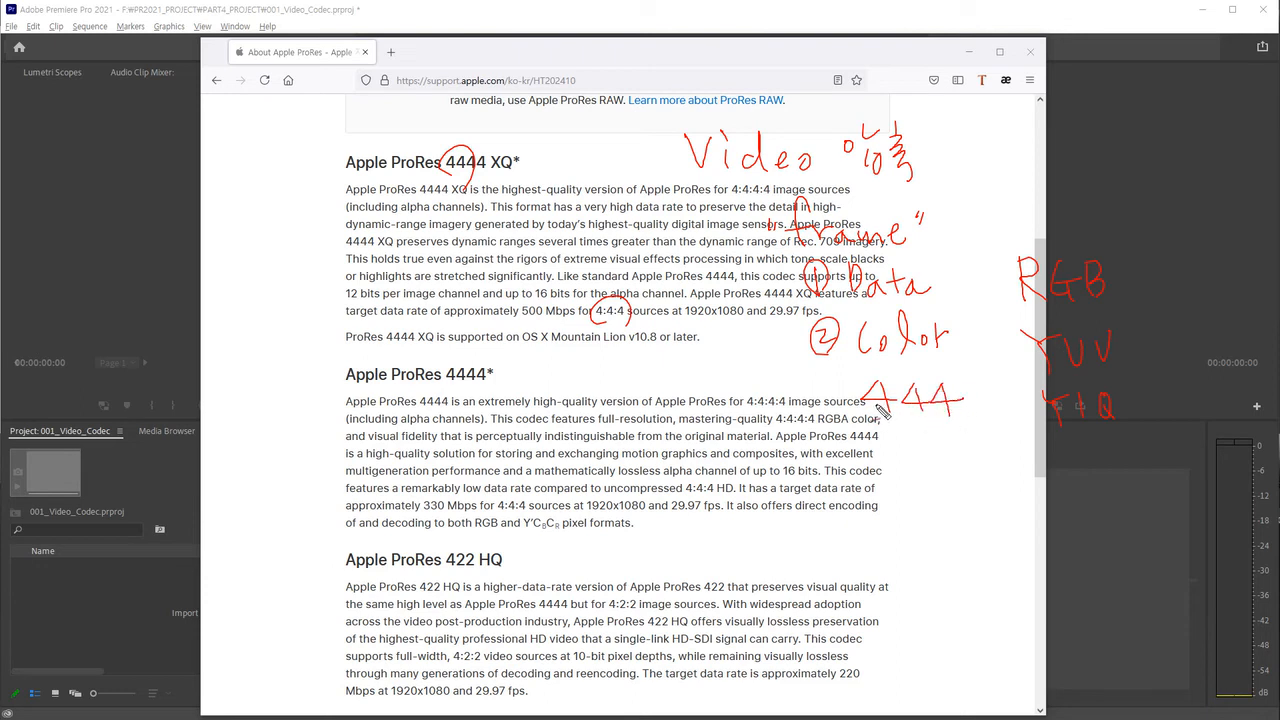
{"action": "mouse_move", "coordinate": [886, 434]}
{"action": "left_mouse_down"}
{"action": "mouse_move", "coordinate": [937, 375]}
{"action": "mouse_move", "coordinate": [890, 439]}
{"action": "mouse_move", "coordinate": [905, 482]}
{"action": "mouse_move", "coordinate": [887, 475]}
{"action": "mouse_move", "coordinate": [948, 479]}
{"action": "mouse_move", "coordinate": [900, 540]}
{"action": "mouse_move", "coordinate": [936, 521]}
{"action": "left_mouse_up"}
{"action": "left_click_drag", "start_coordinate": [950, 505], "coordinate": [949, 507]}
Draw a dotted downward arrow beside the 444, 422 and 420 list and circle the handwritten numbers
{"action": "left_click", "coordinate": [969, 421]}
{"action": "left_click", "coordinate": [973, 436]}
{"action": "left_click", "coordinate": [977, 449]}
{"action": "left_click", "coordinate": [979, 462]}
{"action": "left_click", "coordinate": [980, 470]}
{"action": "left_click", "coordinate": [981, 478]}
{"action": "left_click", "coordinate": [982, 486]}
{"action": "left_click_drag", "start_coordinate": [976, 487], "coordinate": [990, 487]}
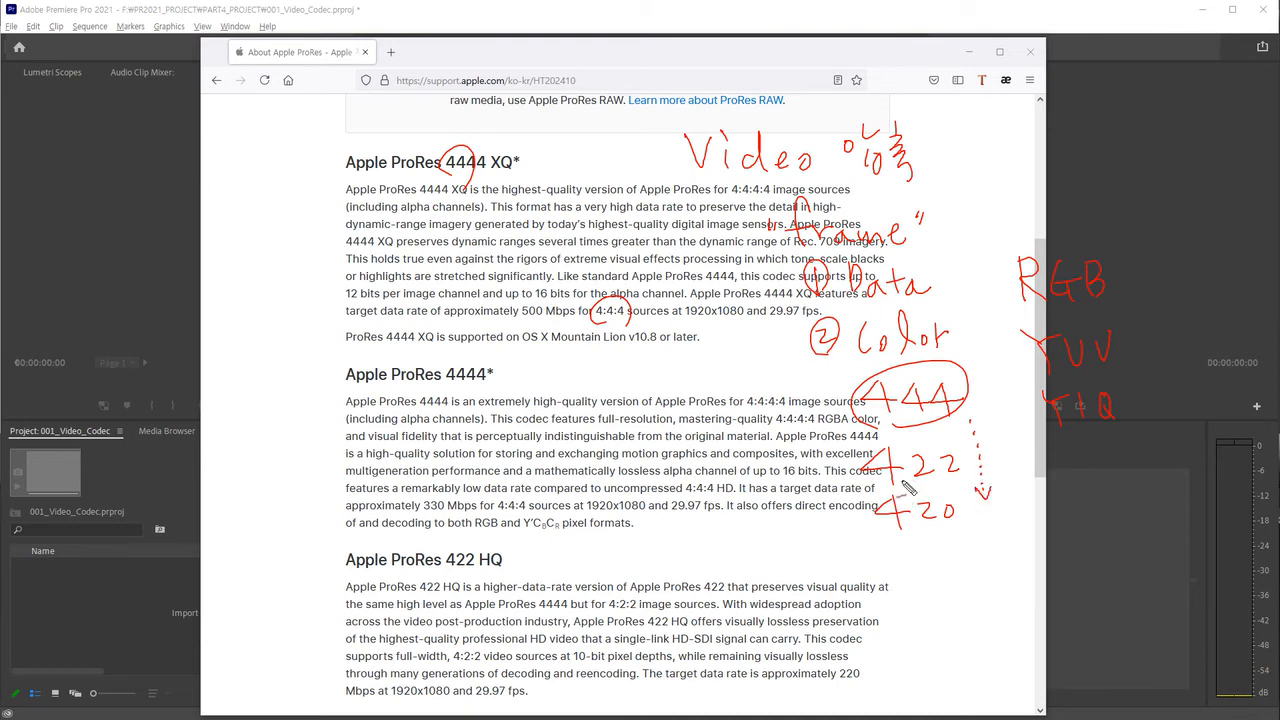
{"action": "mouse_move", "coordinate": [912, 546]}
{"action": "left_mouse_down"}
{"action": "mouse_move", "coordinate": [884, 512]}
{"action": "mouse_move", "coordinate": [916, 541]}
{"action": "left_mouse_up"}
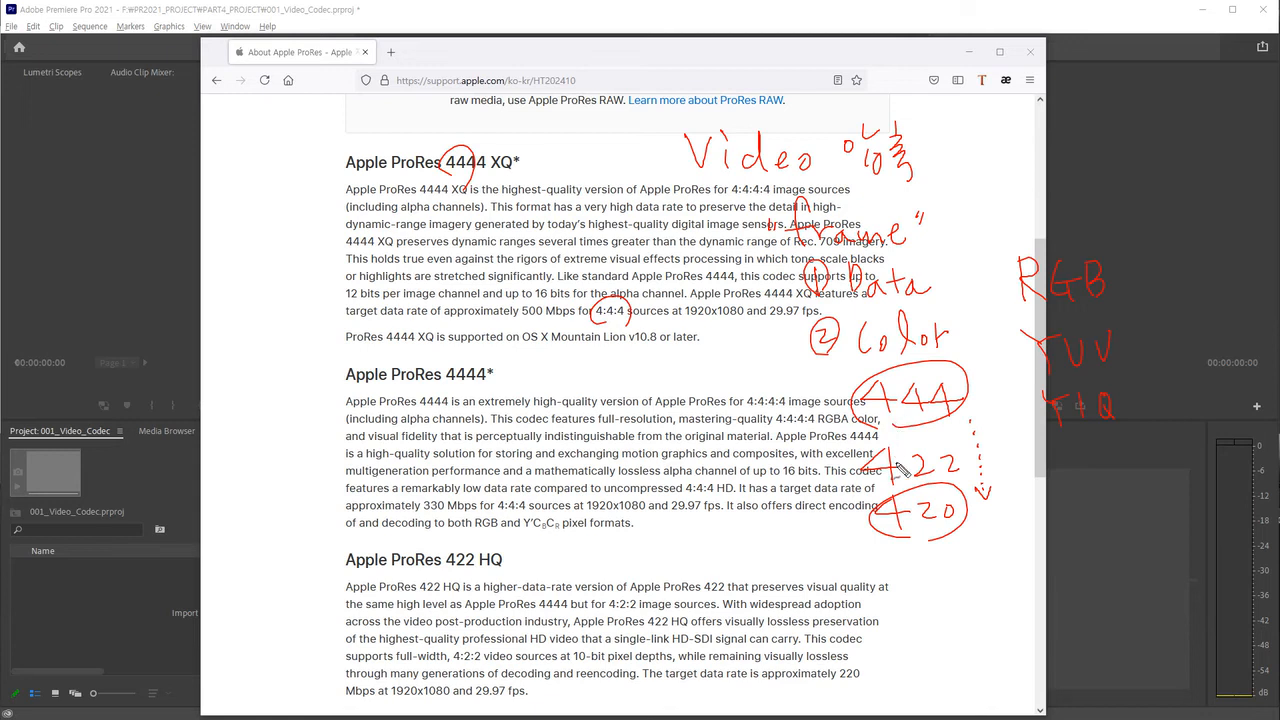
{"action": "mouse_move", "coordinate": [862, 486]}
{"action": "left_mouse_down"}
{"action": "mouse_move", "coordinate": [953, 454]}
{"action": "mouse_move", "coordinate": [906, 486]}
{"action": "left_mouse_up"}
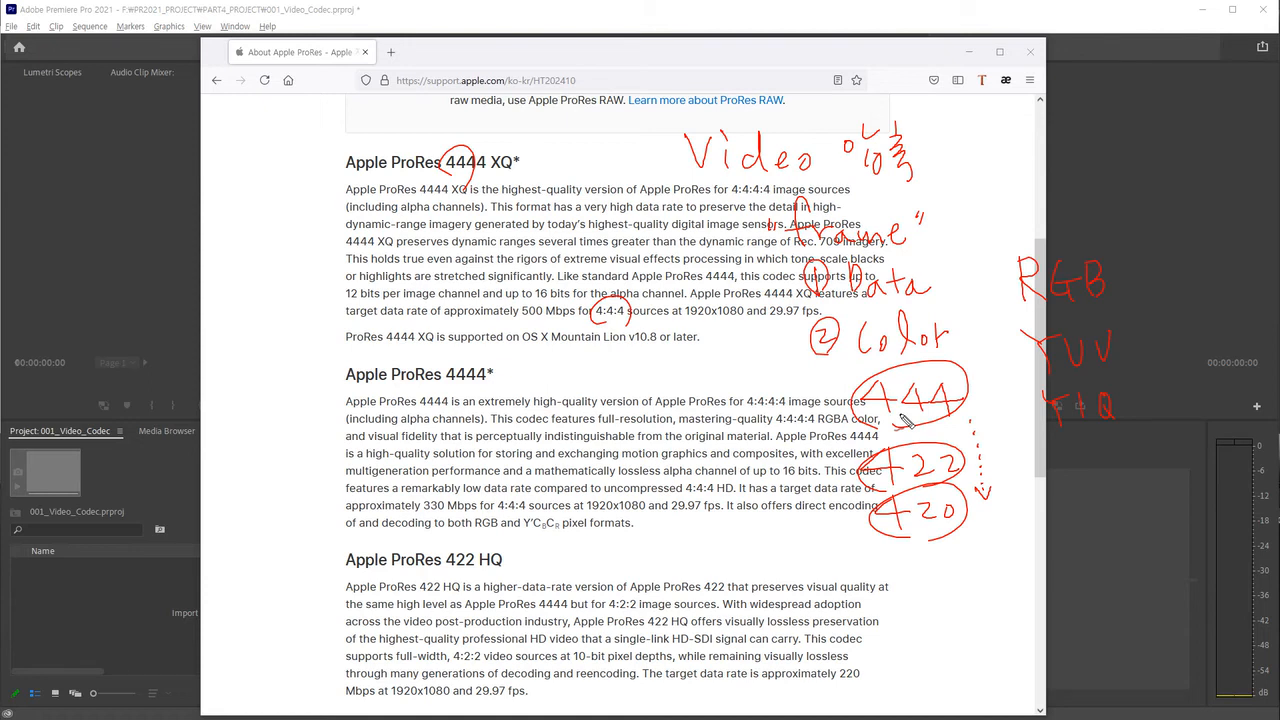
Circle the numbers in the 4444 XQ, 4444 and 422 HQ headings, and clear all the pen annotations
{"action": "left_click_drag", "start_coordinate": [455, 172], "coordinate": [482, 140]}
{"action": "mouse_move", "coordinate": [507, 381]}
{"action": "left_mouse_down"}
{"action": "mouse_move", "coordinate": [518, 377]}
{"action": "mouse_move", "coordinate": [462, 398]}
{"action": "mouse_move", "coordinate": [488, 366]}
{"action": "left_mouse_up"}
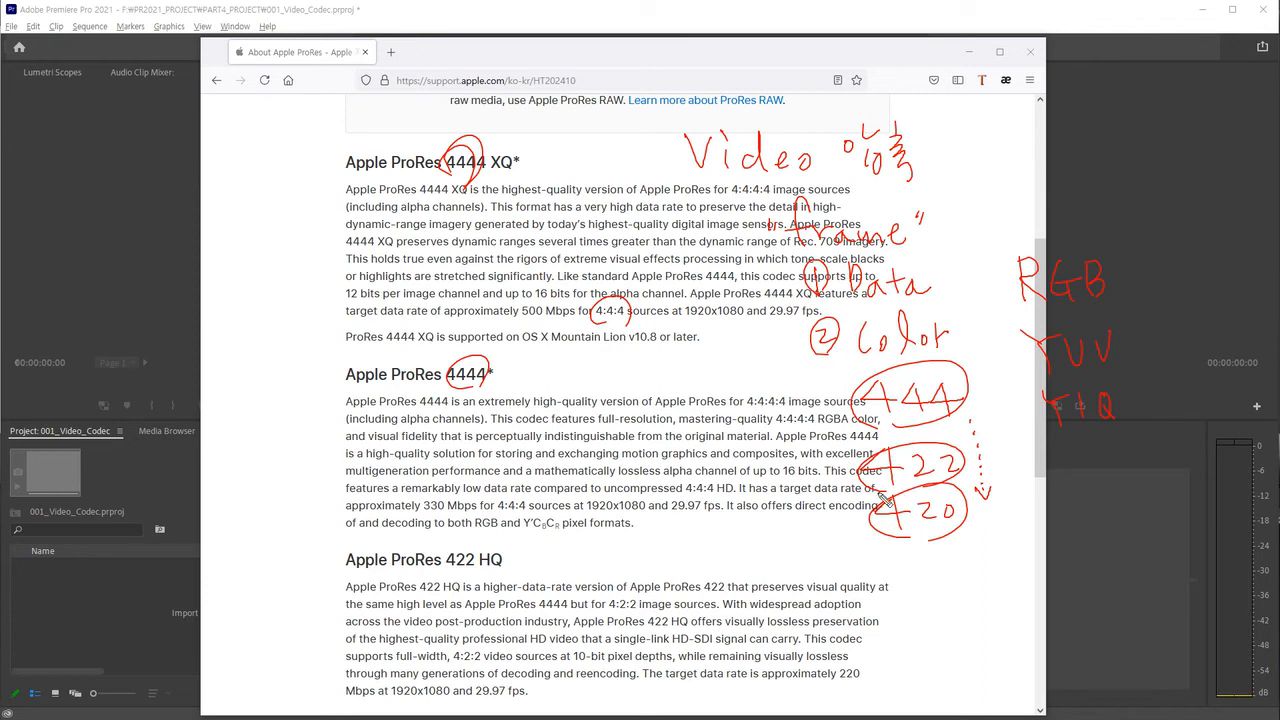
{"action": "left_click_drag", "start_coordinate": [478, 540], "coordinate": [464, 578]}
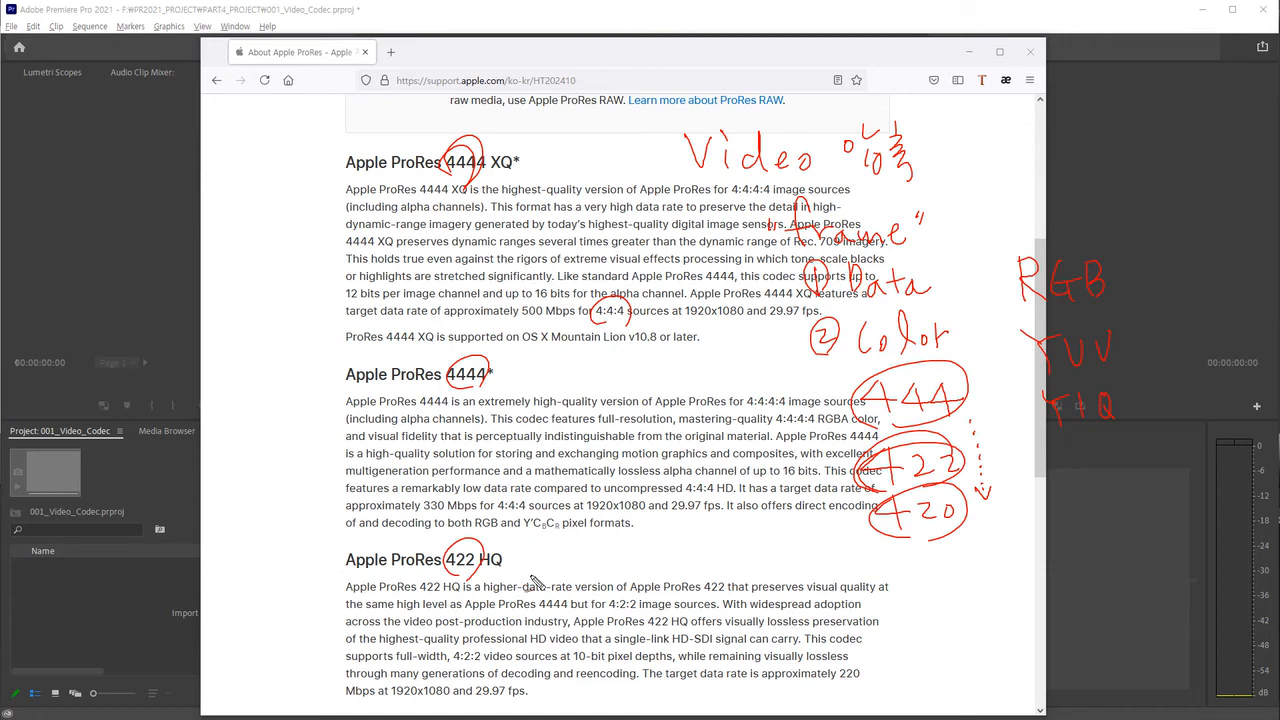
{"action": "key", "text": "Escape"}
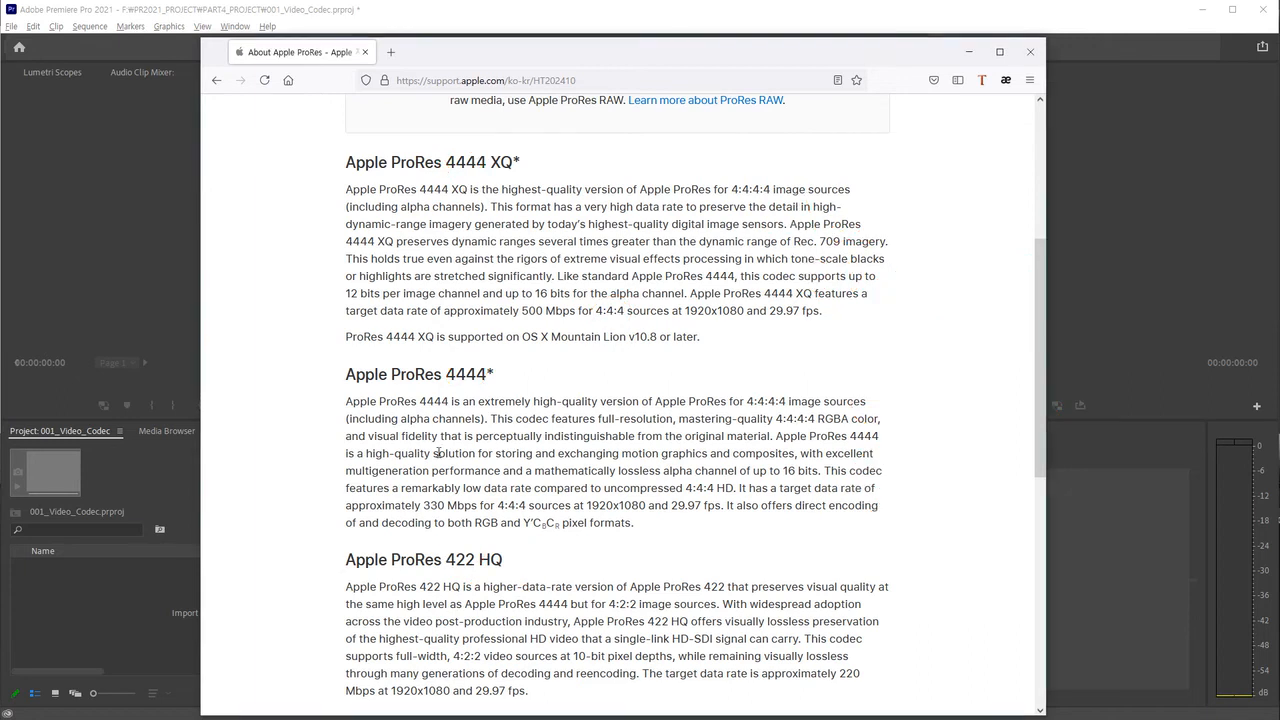
Review ProRes 4444 XQ by highlighting XQ in its heading and its resolution, frame rate, 4:4:4 sampling and data rate
{"action": "scroll", "coordinate": [436, 455], "scroll_direction": "down", "scroll_amount": 5}
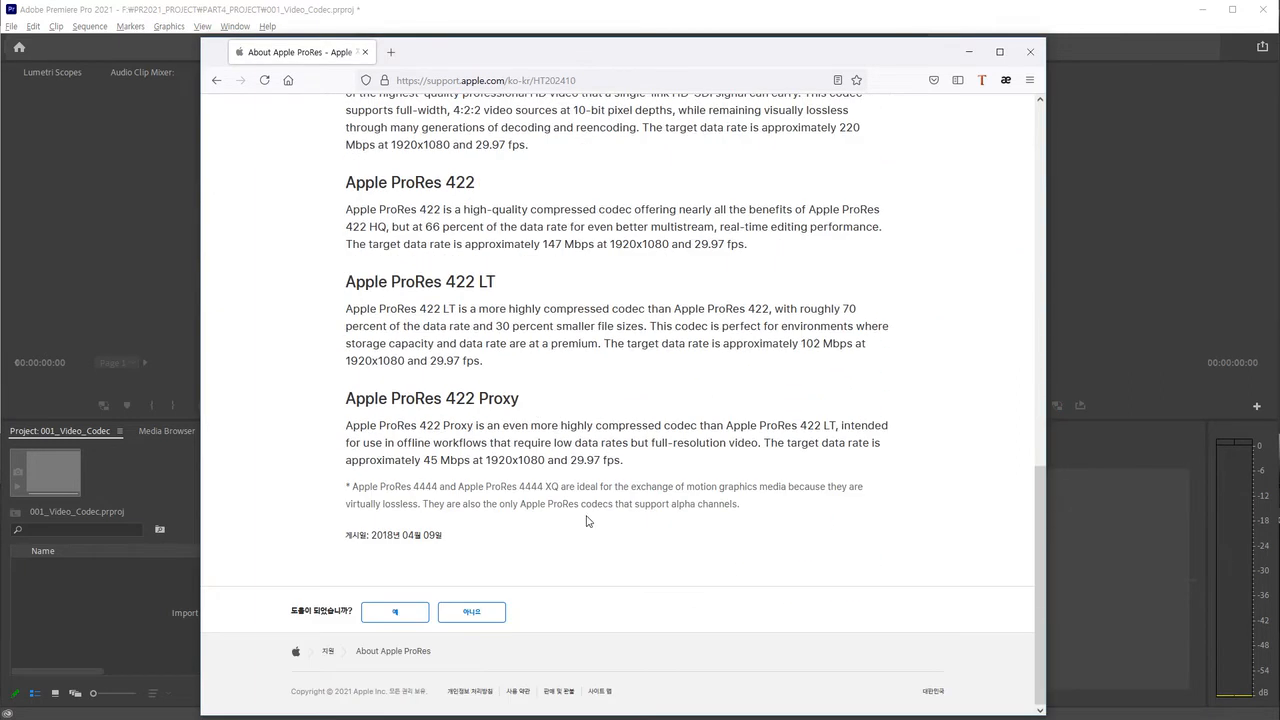
{"action": "scroll", "coordinate": [587, 520], "scroll_direction": "up", "scroll_amount": 12}
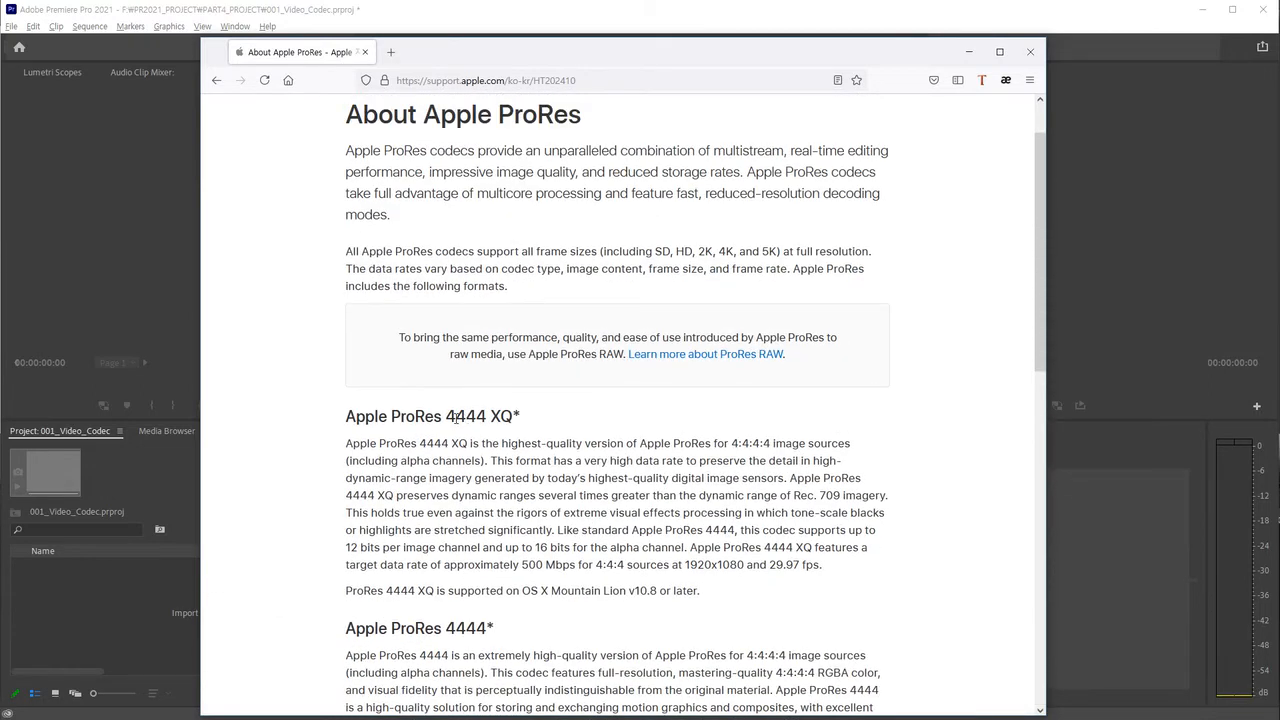
{"action": "left_click_drag", "start_coordinate": [497, 416], "coordinate": [520, 418]}
{"action": "left_click", "coordinate": [710, 580]}
{"action": "left_click_drag", "start_coordinate": [686, 565], "coordinate": [807, 570]}
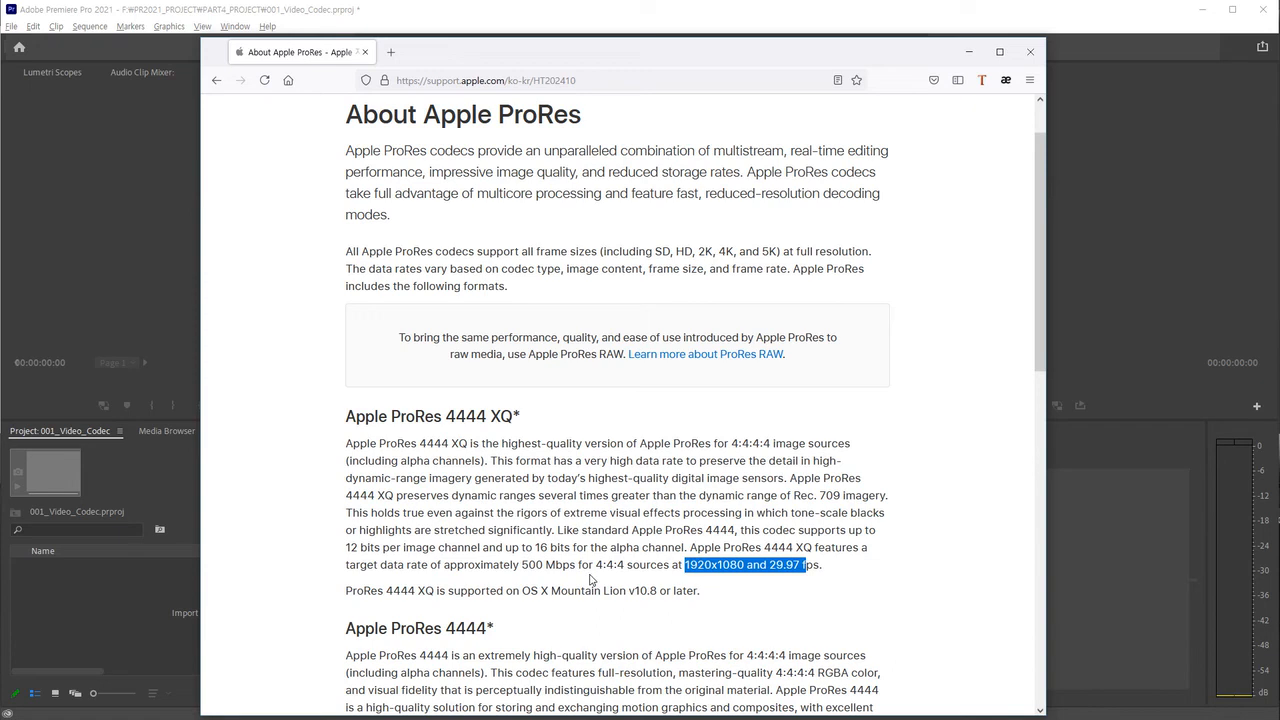
{"action": "left_click_drag", "start_coordinate": [594, 565], "coordinate": [636, 568]}
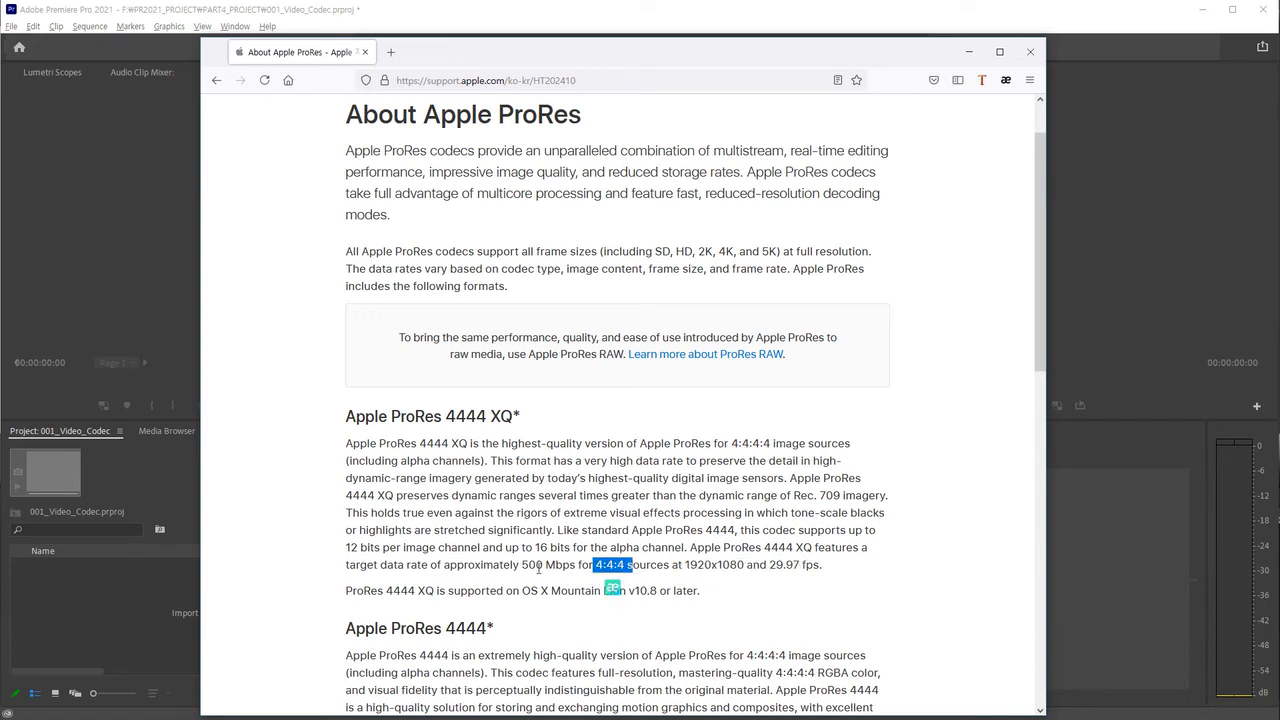
{"action": "left_click_drag", "start_coordinate": [521, 566], "coordinate": [577, 566]}
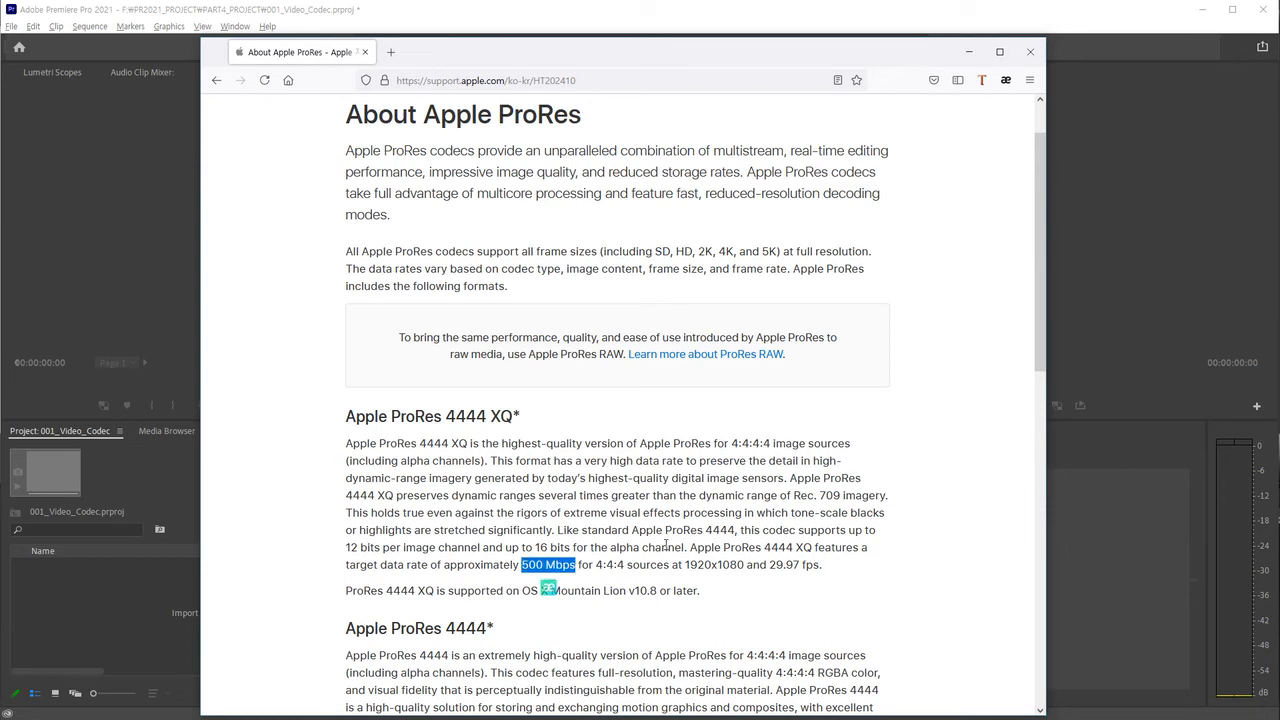
Review ProRes 4444 and 422 HQ by highlighting each heading and its target data rate
{"action": "scroll", "coordinate": [625, 563], "scroll_direction": "down", "scroll_amount": 5}
{"action": "left_click_drag", "start_coordinate": [446, 388], "coordinate": [477, 388]}
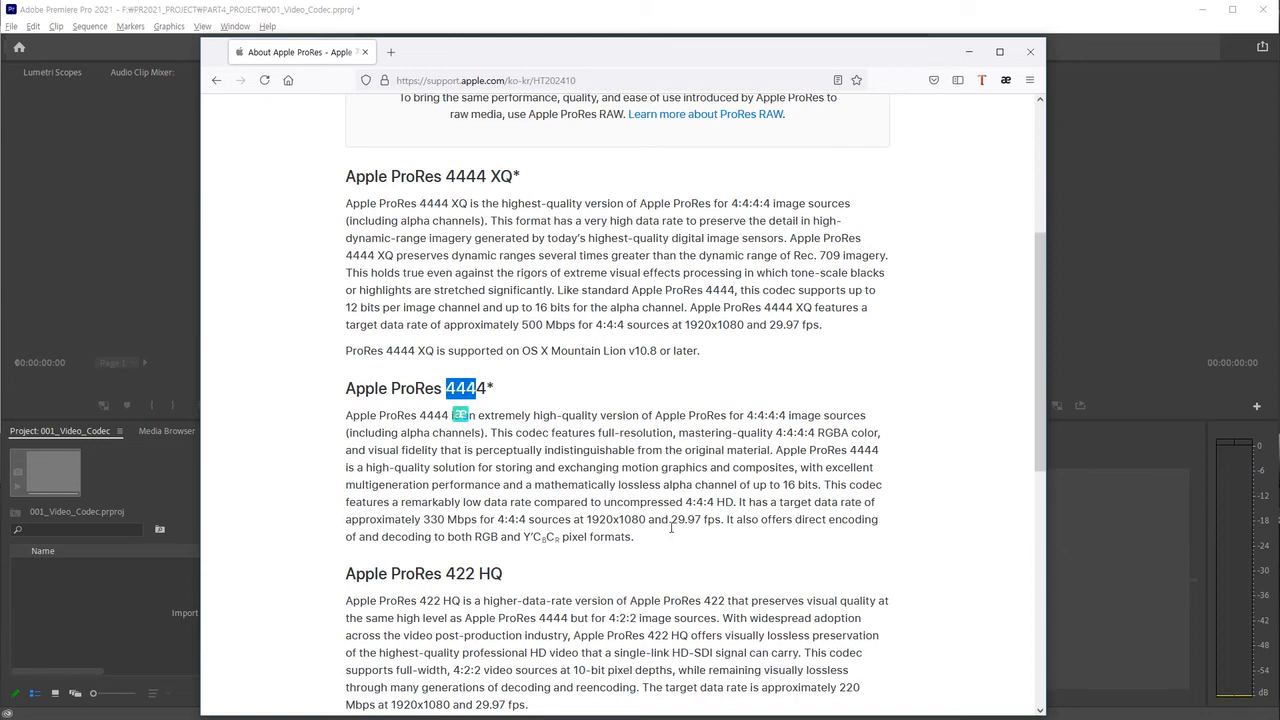
{"action": "left_click_drag", "start_coordinate": [422, 520], "coordinate": [476, 520]}
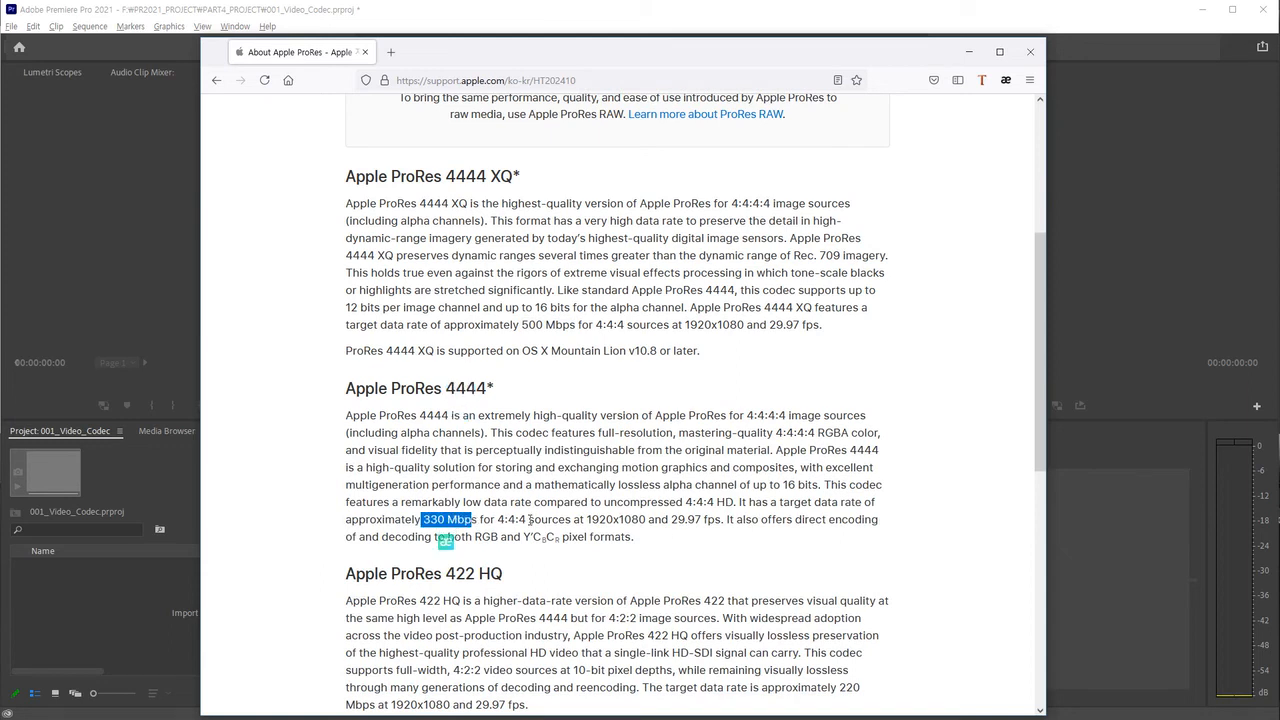
{"action": "scroll", "coordinate": [540, 525], "scroll_direction": "down", "scroll_amount": 3}
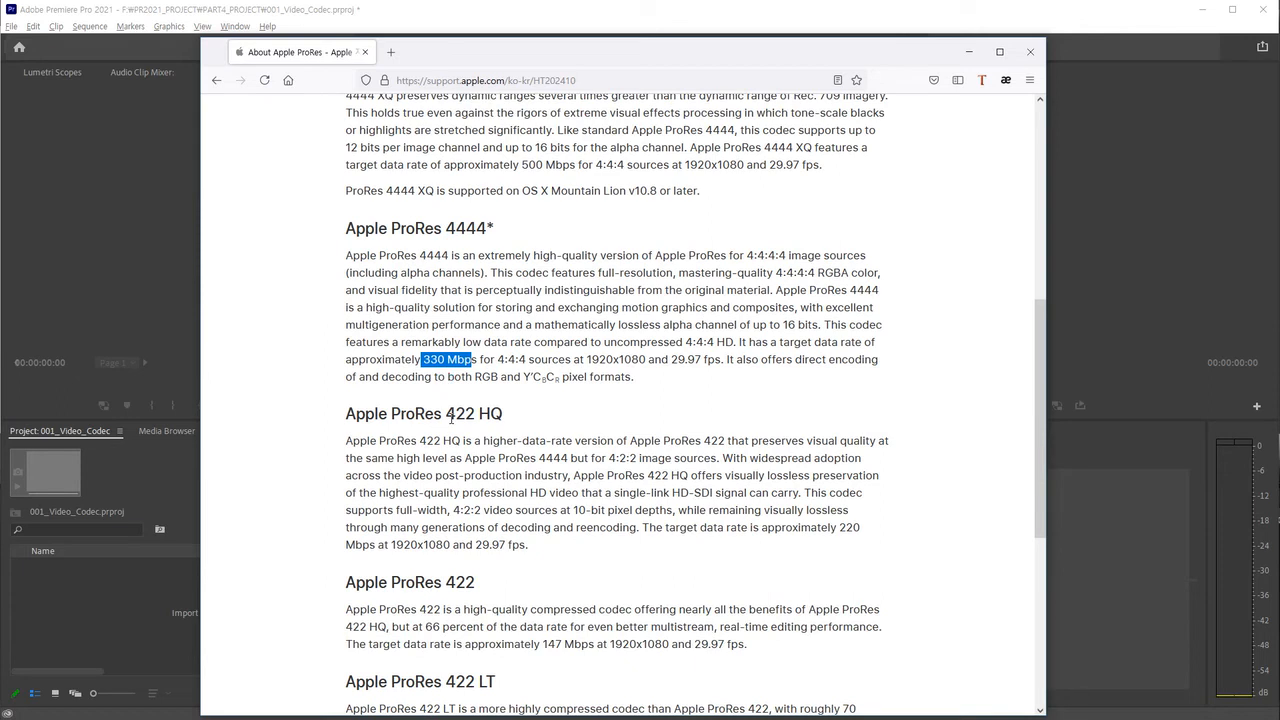
{"action": "left_click_drag", "start_coordinate": [448, 415], "coordinate": [493, 420]}
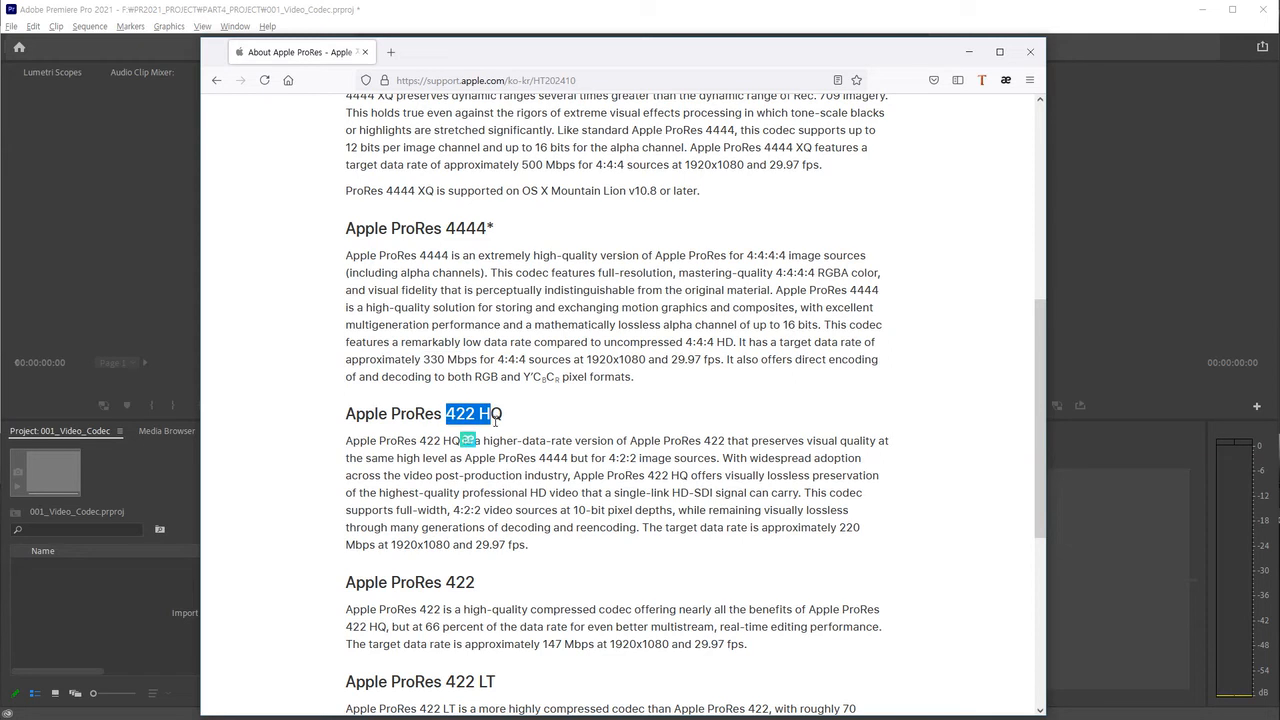
{"action": "left_click_drag", "start_coordinate": [837, 528], "coordinate": [862, 529]}
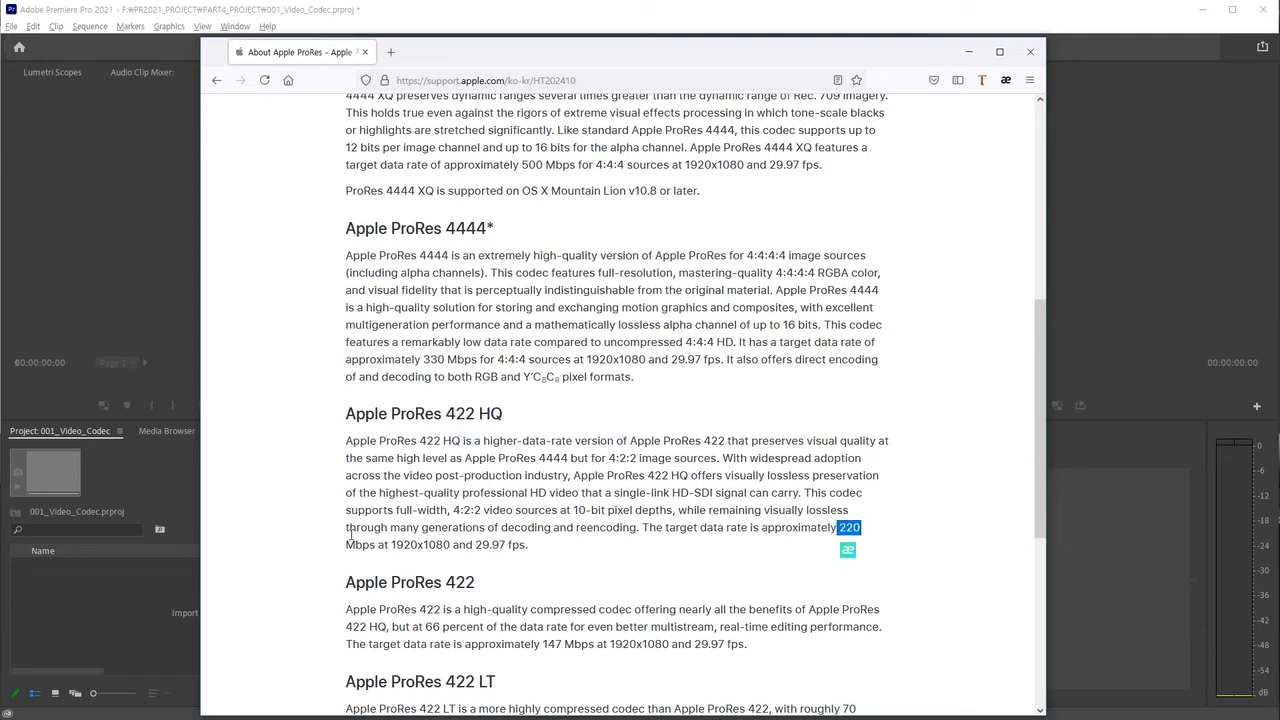
Review the target data rates of ProRes 422, 422 LT and 422 Proxy by highlighting them in the descriptions
{"action": "scroll", "coordinate": [502, 604], "scroll_direction": "down", "scroll_amount": 3}
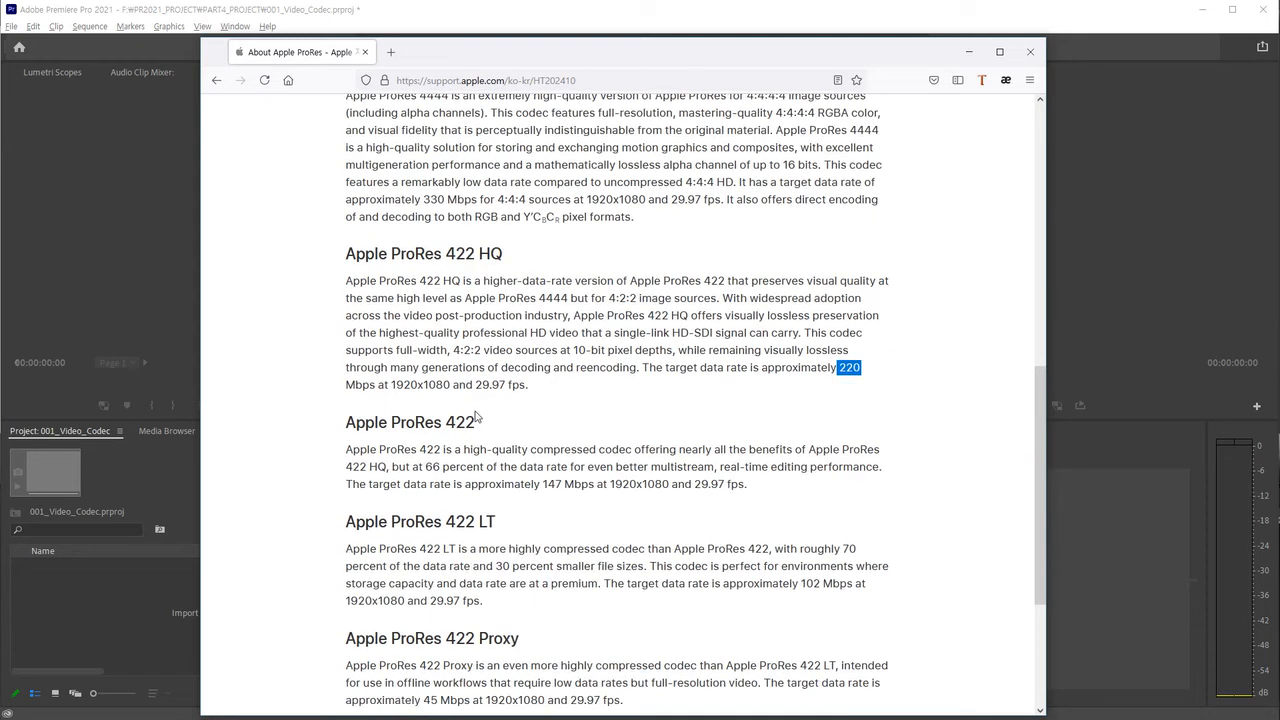
{"action": "left_click_drag", "start_coordinate": [542, 484], "coordinate": [576, 484]}
{"action": "scroll", "coordinate": [576, 484], "scroll_direction": "down", "scroll_amount": 3}
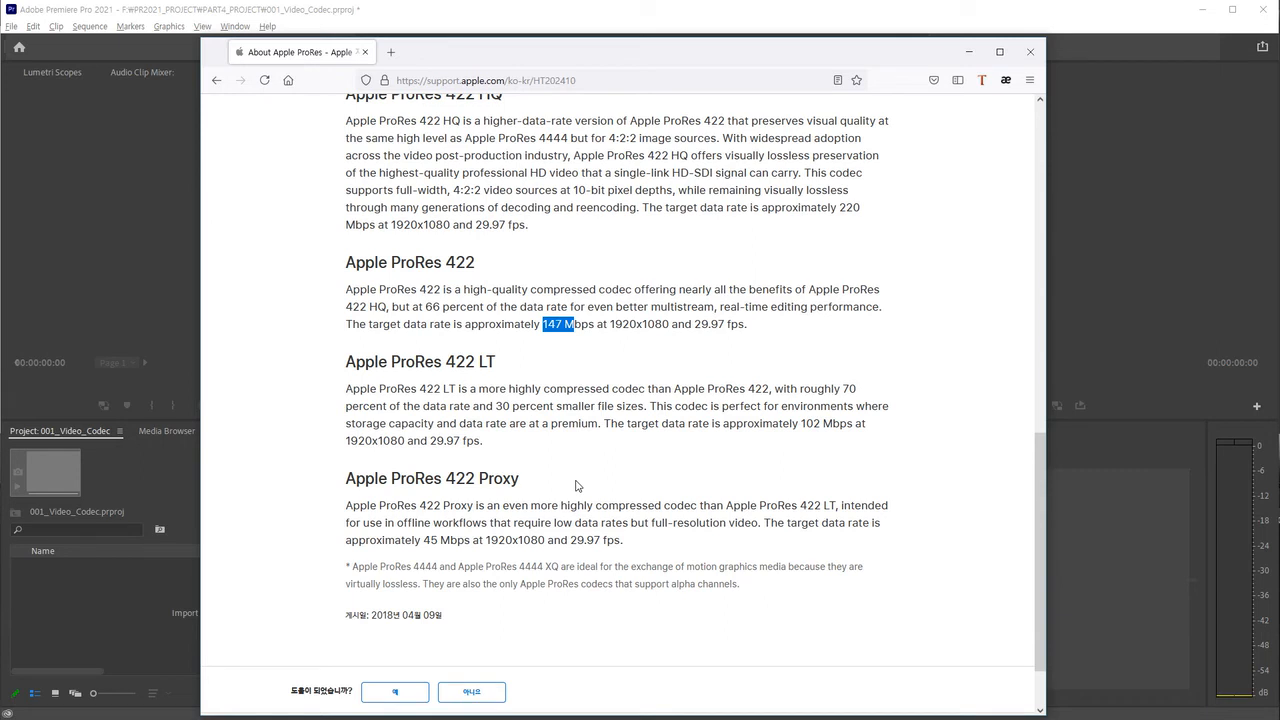
{"action": "left_click", "coordinate": [479, 361]}
{"action": "double_click", "coordinate": [483, 361]}
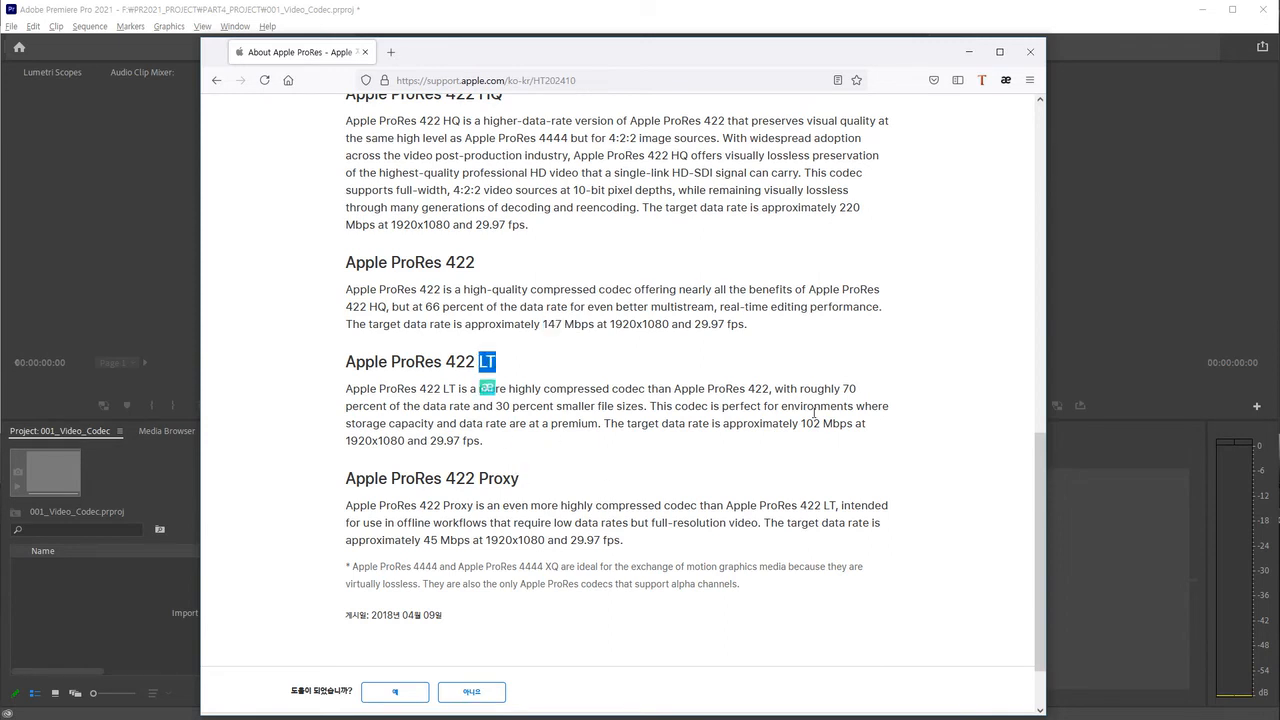
{"action": "left_click_drag", "start_coordinate": [800, 423], "coordinate": [836, 424]}
{"action": "left_click", "coordinate": [484, 480]}
{"action": "double_click", "coordinate": [484, 480]}
{"action": "left_click_drag", "start_coordinate": [422, 540], "coordinate": [470, 541]}
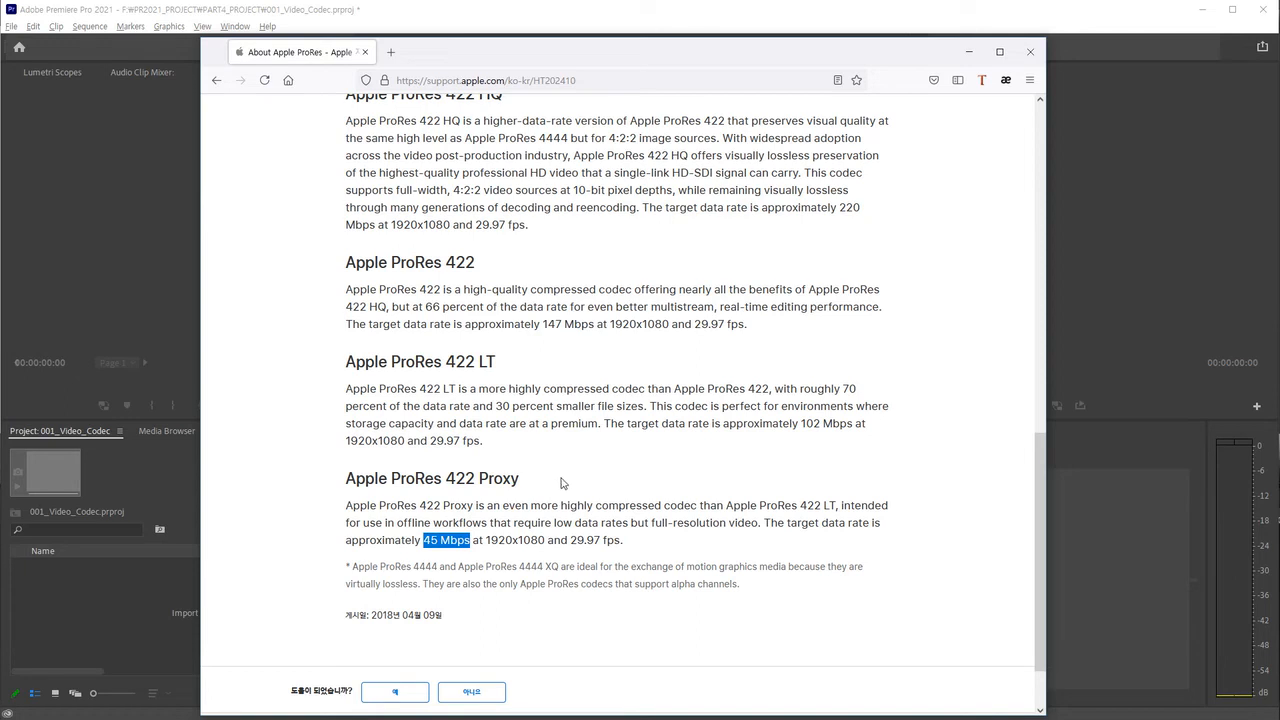
Compare the 4444 variants with 422 Proxy by highlighting both 4444 headings, the 4:4:4 value and the Proxy data rate
{"action": "scroll", "coordinate": [690, 503], "scroll_direction": "up", "scroll_amount": 1}
{"action": "scroll", "coordinate": [690, 503], "scroll_direction": "up", "scroll_amount": 1}
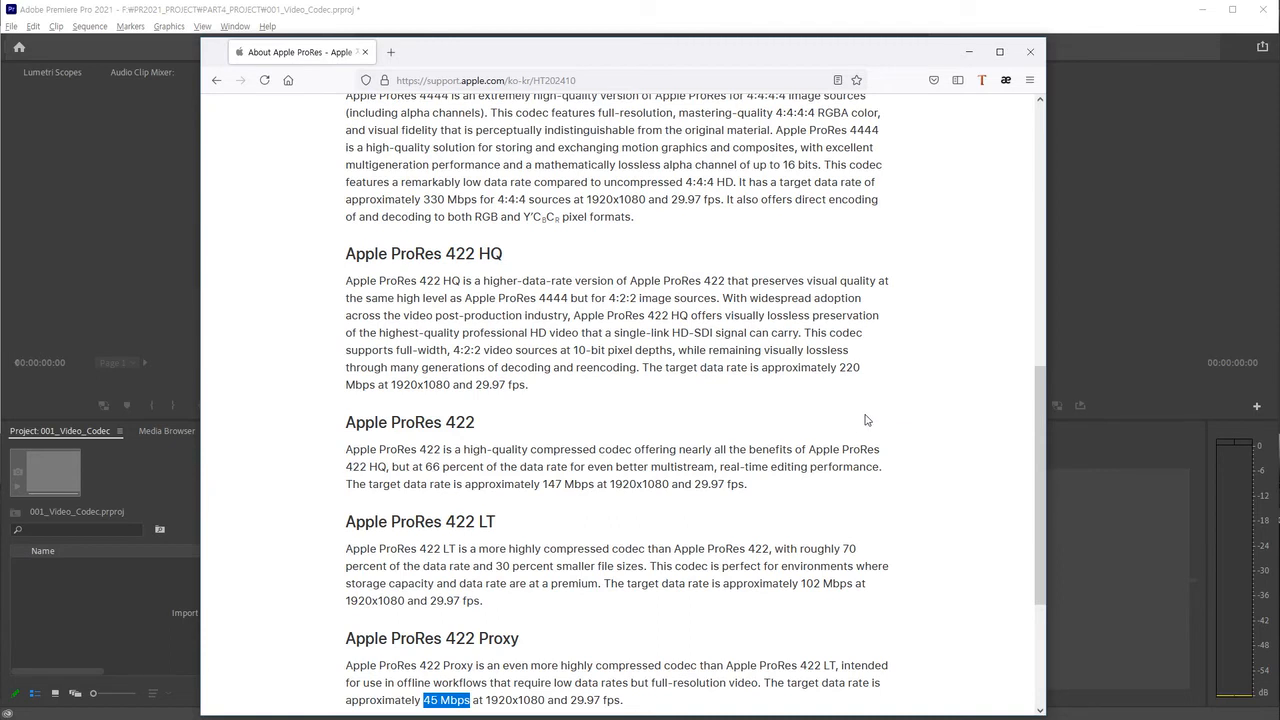
{"action": "scroll", "coordinate": [866, 417], "scroll_direction": "up", "scroll_amount": 4}
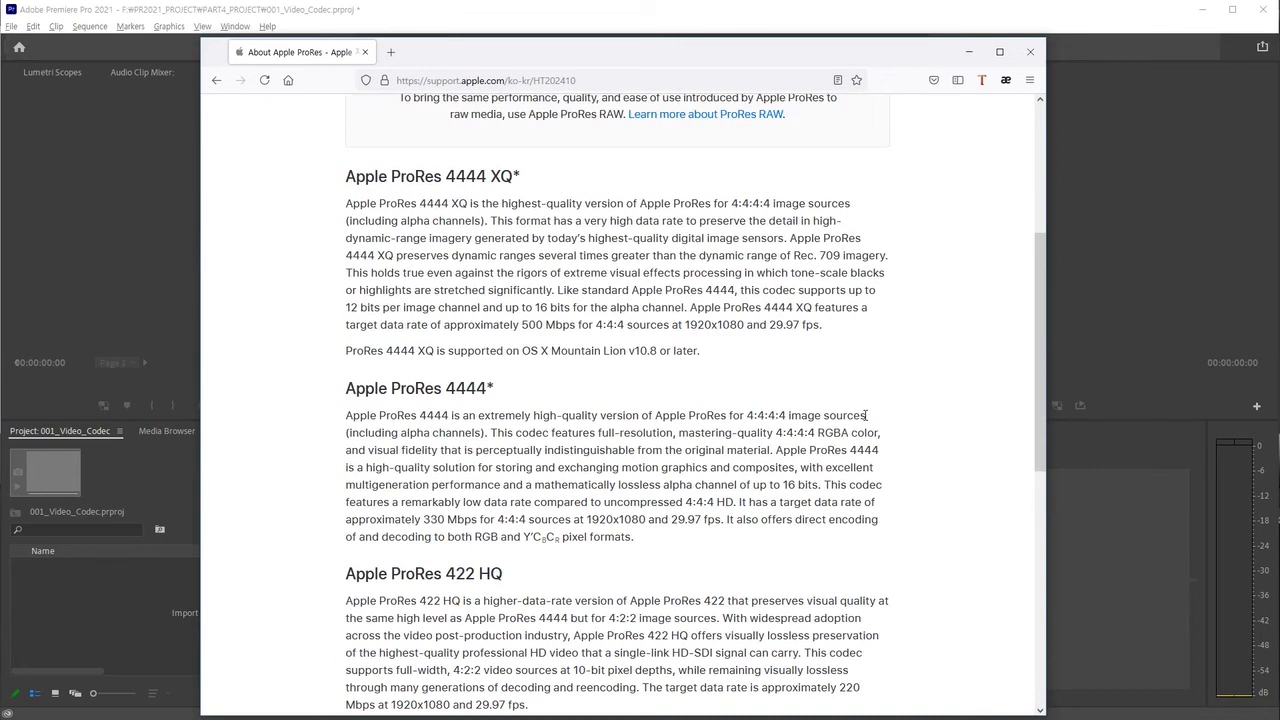
{"action": "left_click_drag", "start_coordinate": [451, 175], "coordinate": [520, 176]}
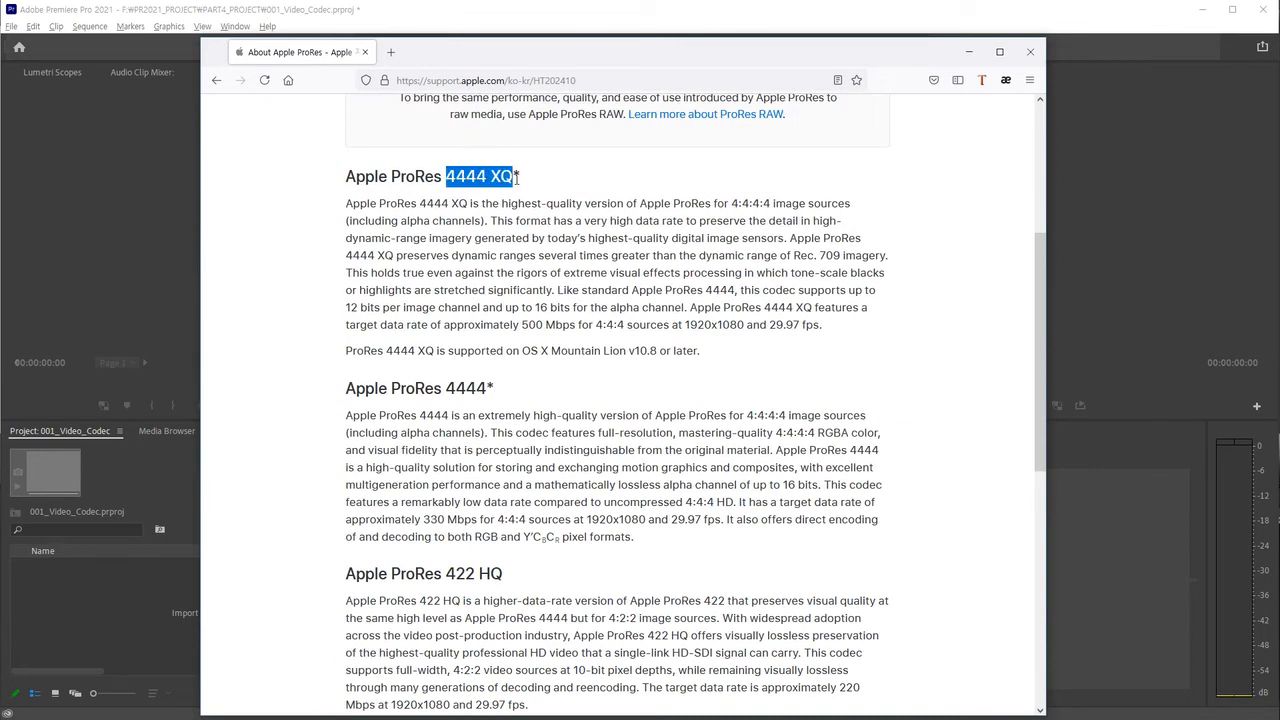
{"action": "left_click_drag", "start_coordinate": [448, 388], "coordinate": [476, 389]}
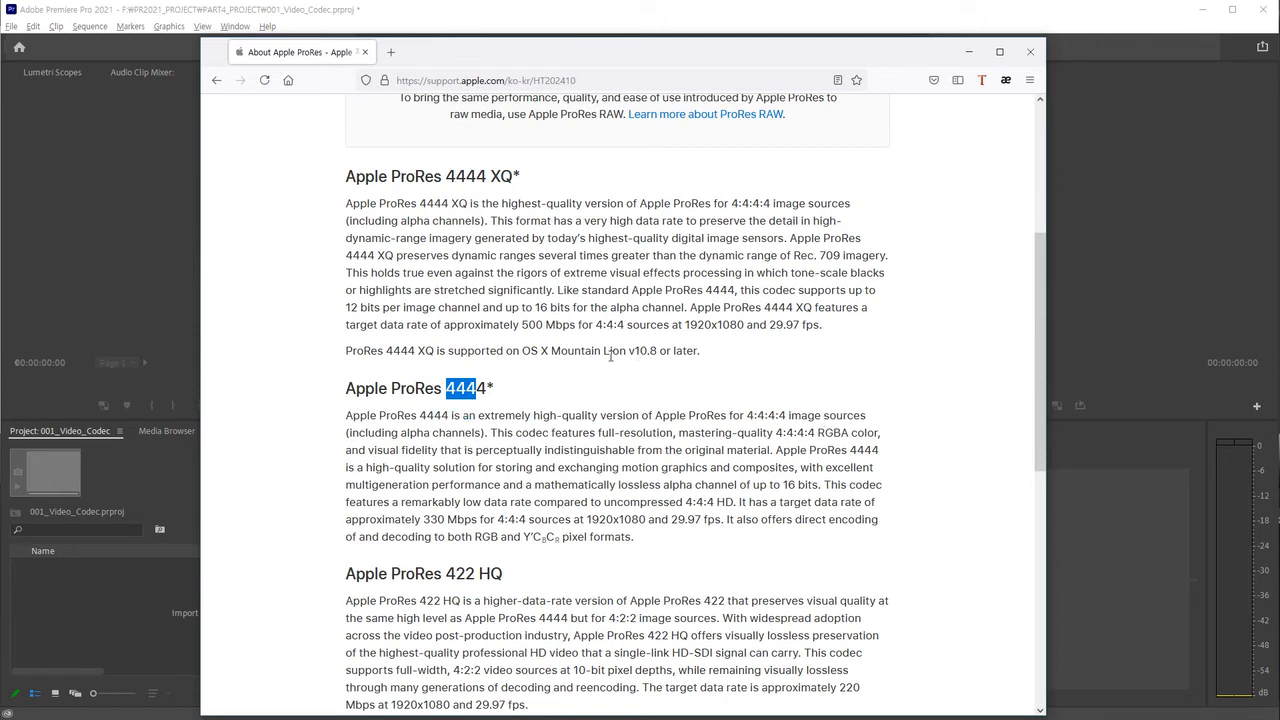
{"action": "left_click_drag", "start_coordinate": [596, 324], "coordinate": [622, 325]}
{"action": "scroll", "coordinate": [631, 350], "scroll_direction": "down", "scroll_amount": 5}
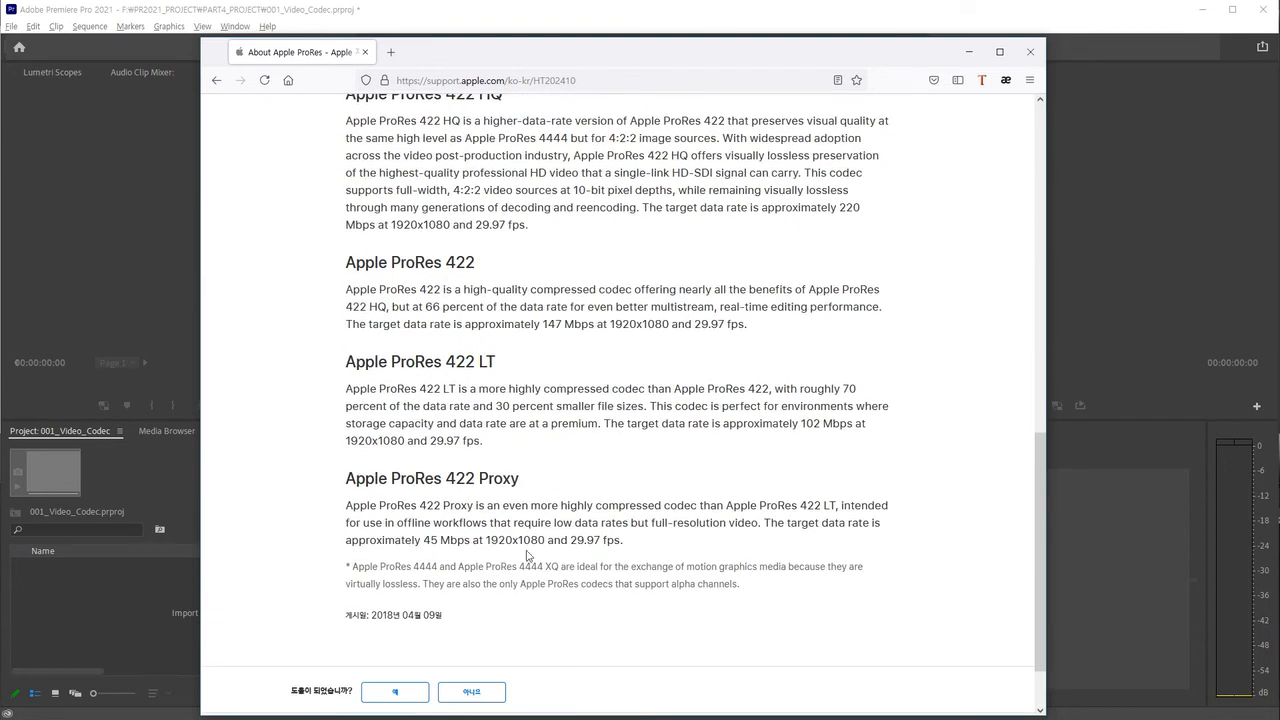
{"action": "left_click_drag", "start_coordinate": [423, 541], "coordinate": [449, 545]}
Circle 4444, 422 HQ and 422 in their headings and draw a curve linking the 422 HQ and 422 sections
{"action": "scroll", "coordinate": [806, 470], "scroll_direction": "up", "scroll_amount": 3}
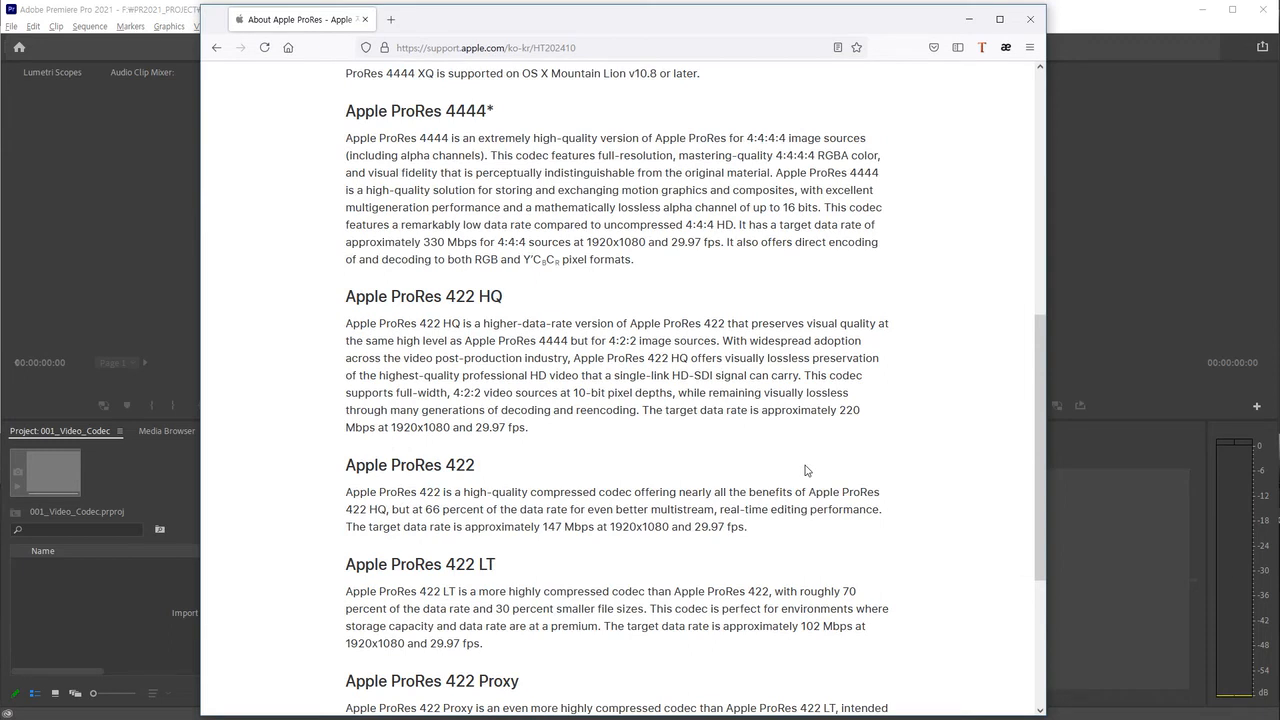
{"action": "left_click_drag", "start_coordinate": [453, 115], "coordinate": [434, 122]}
{"action": "mouse_move", "coordinate": [476, 270]}
{"action": "left_mouse_down"}
{"action": "mouse_move", "coordinate": [503, 288]}
{"action": "mouse_move", "coordinate": [473, 328]}
{"action": "left_mouse_up"}
{"action": "left_click_drag", "start_coordinate": [462, 478], "coordinate": [481, 460]}
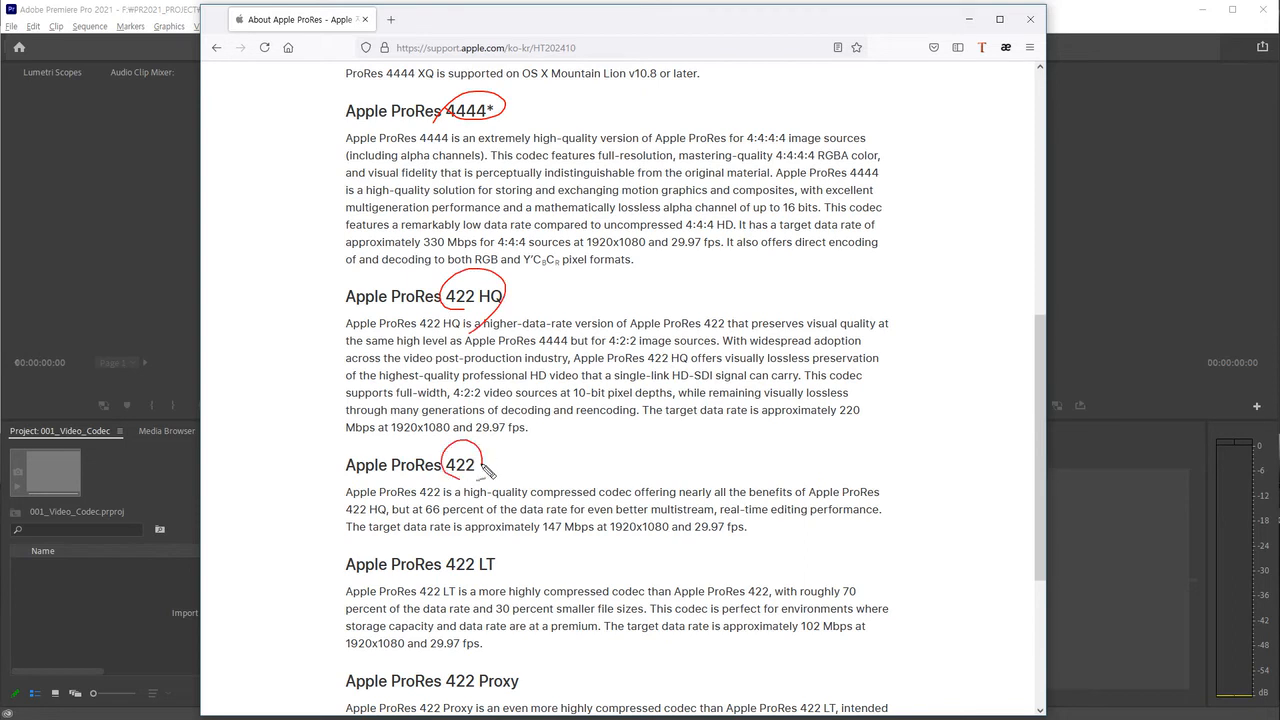
{"action": "left_click_drag", "start_coordinate": [524, 298], "coordinate": [520, 445]}
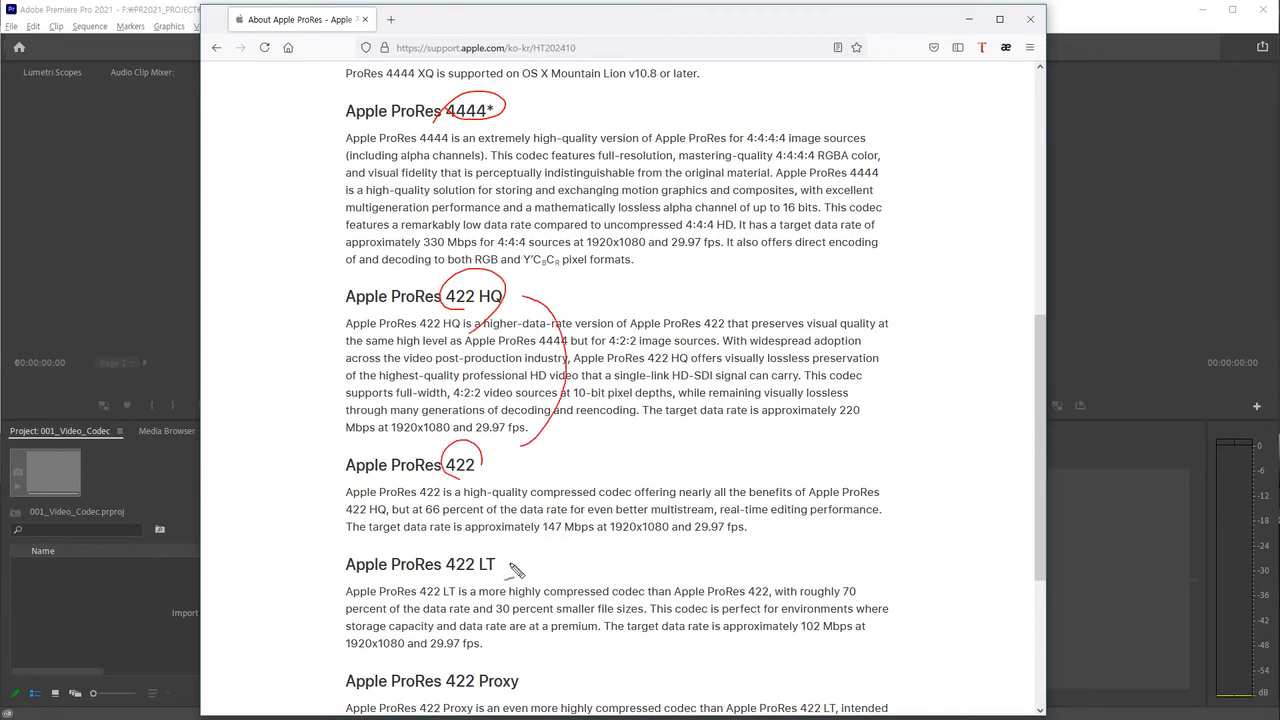
Circle 422 LT and 422 Proxy in their headings, draw a curve linking both sections, and leave the annotation mode
{"action": "left_click_drag", "start_coordinate": [492, 560], "coordinate": [472, 595]}
{"action": "left_click_drag", "start_coordinate": [485, 695], "coordinate": [512, 698]}
{"action": "mouse_move", "coordinate": [531, 572]}
{"action": "left_mouse_down"}
{"action": "mouse_move", "coordinate": [557, 594]}
{"action": "mouse_move", "coordinate": [540, 668]}
{"action": "left_mouse_up"}
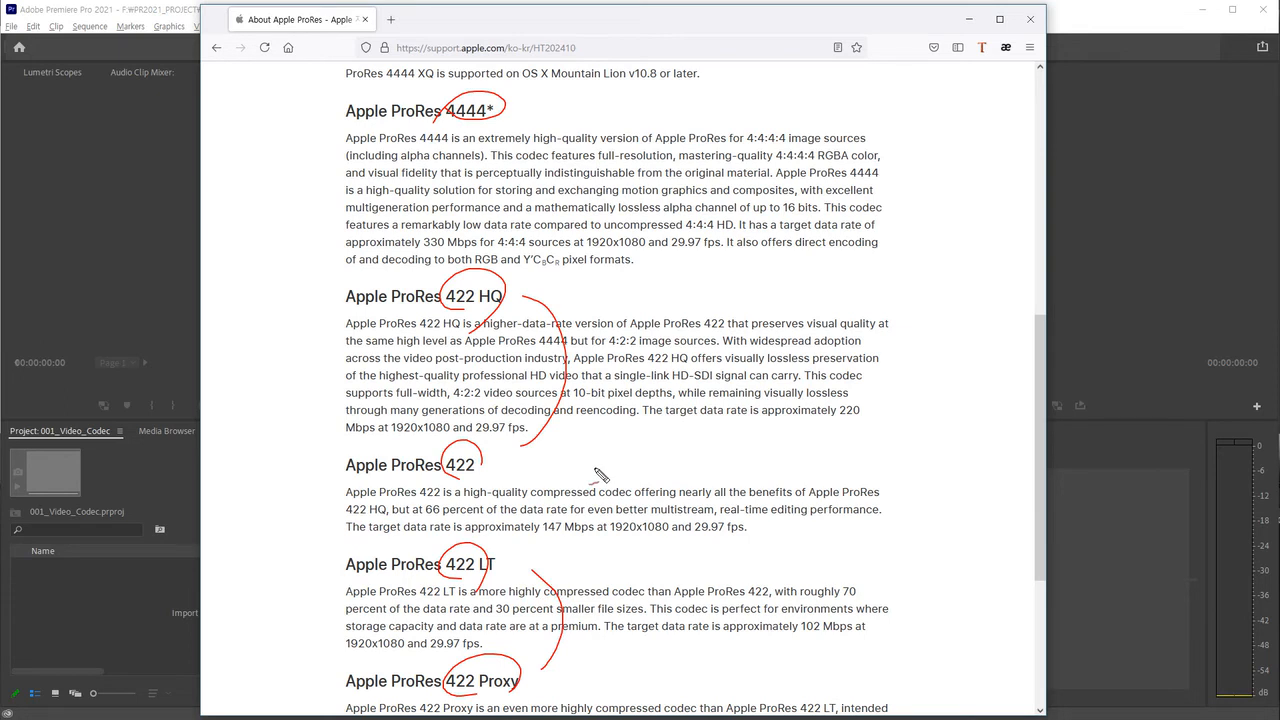
{"action": "key", "text": "Escape"}
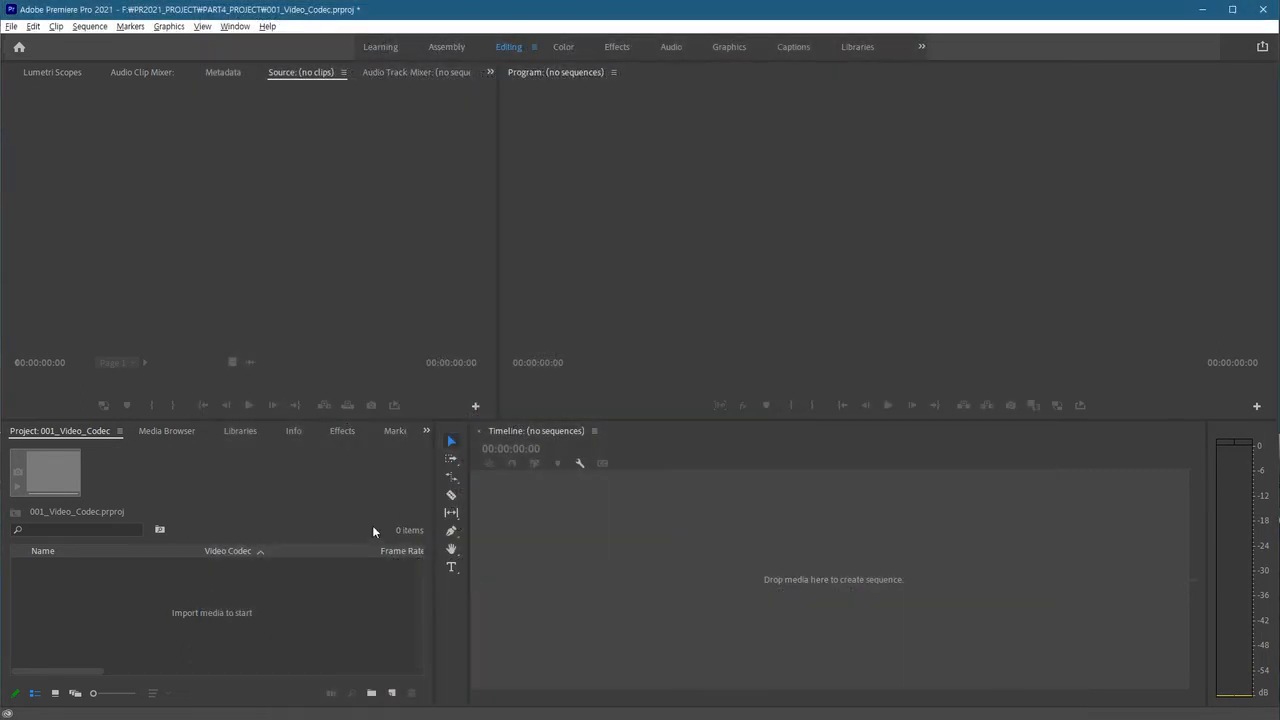
Switch to Premiere Pro and import all six MP4 clips from the 002_ProRes folder into the project
{"action": "double_click", "coordinate": [260, 616]}
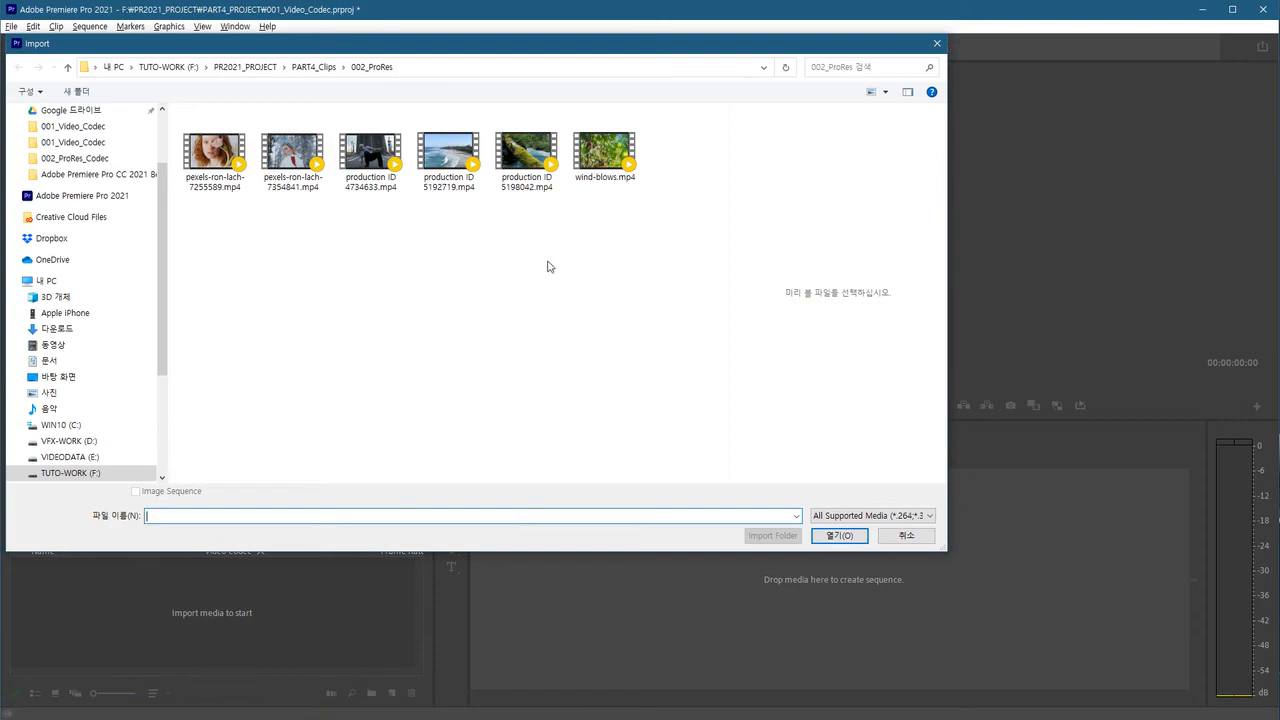
{"action": "left_click_drag", "start_coordinate": [621, 254], "coordinate": [185, 108]}
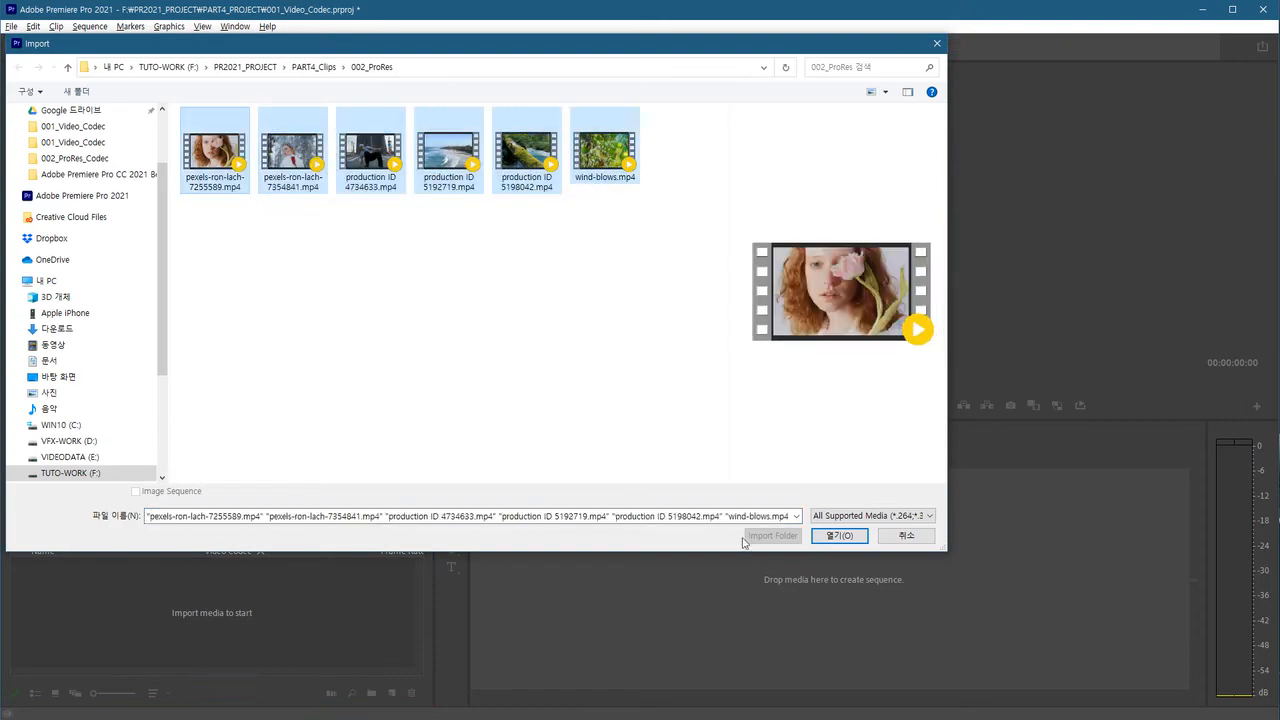
{"action": "left_click", "coordinate": [838, 540]}
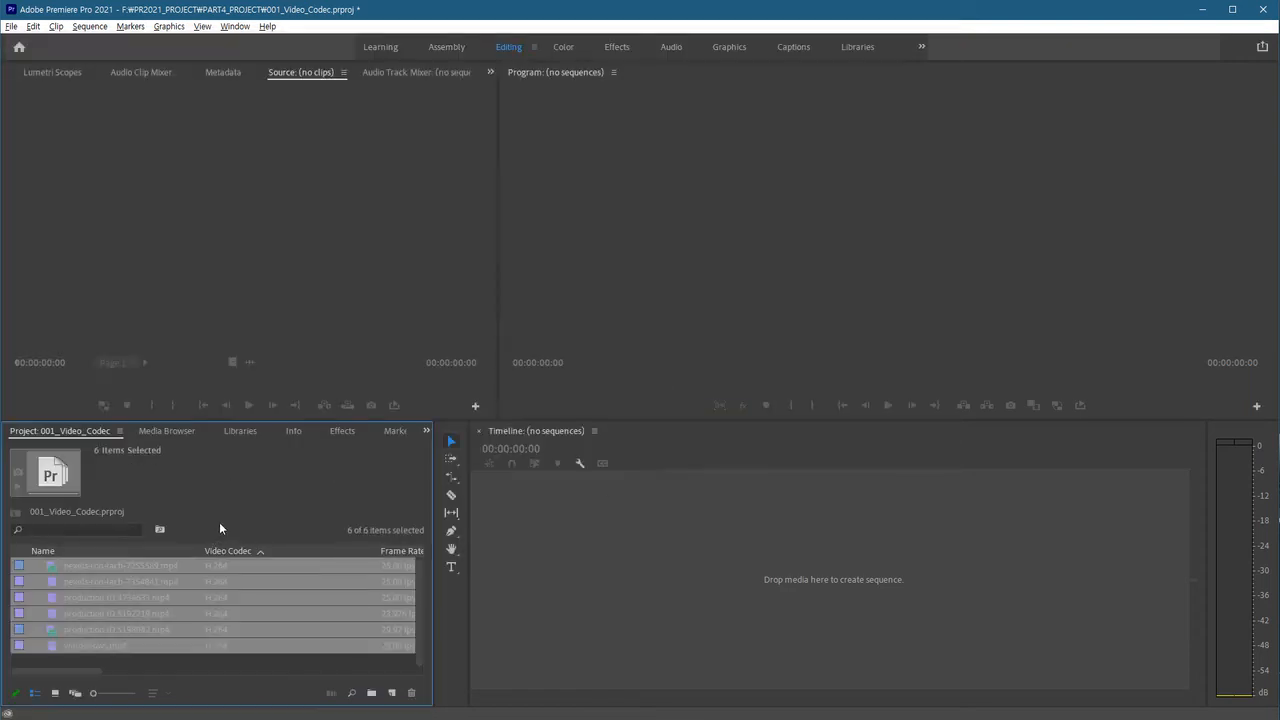
{"action": "left_click", "coordinate": [166, 663]}
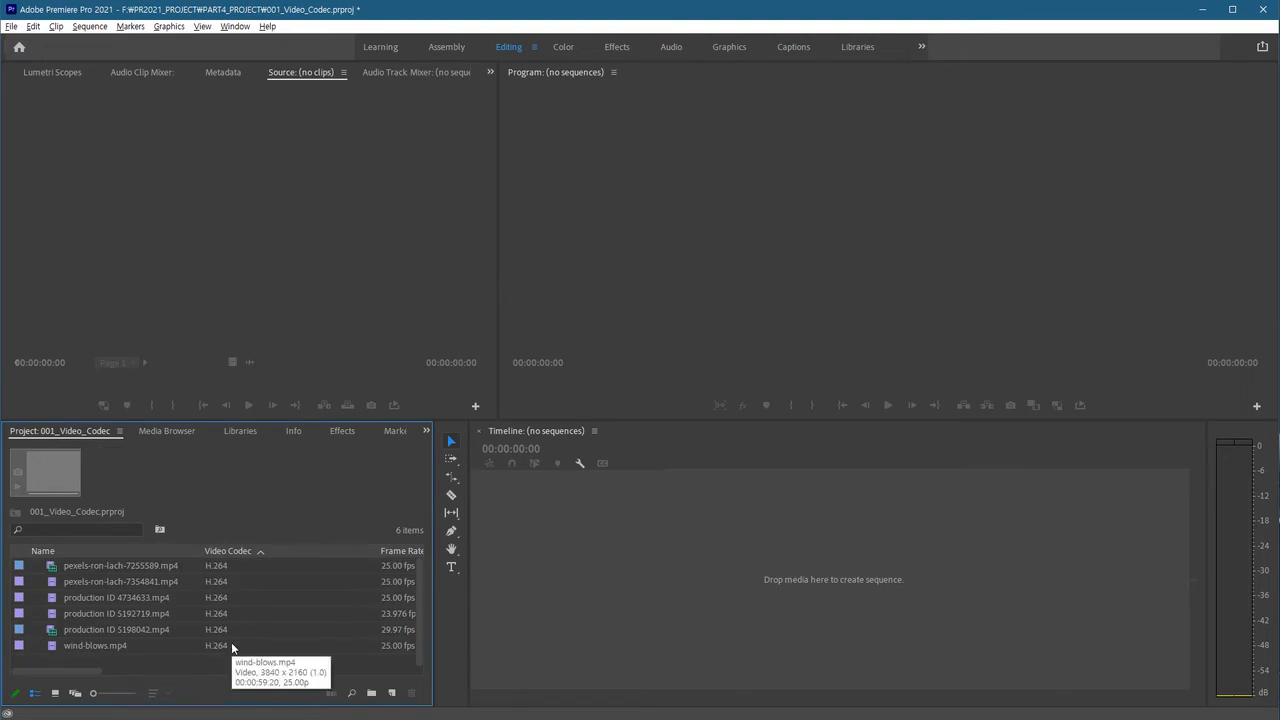
Check the video codec of each imported clip in the project list
{"action": "left_click", "coordinate": [229, 646]}
{"action": "left_click", "coordinate": [222, 632]}
{"action": "left_click", "coordinate": [221, 619]}
{"action": "left_click", "coordinate": [218, 599]}
{"action": "left_click", "coordinate": [215, 582]}
{"action": "left_click", "coordinate": [214, 567]}
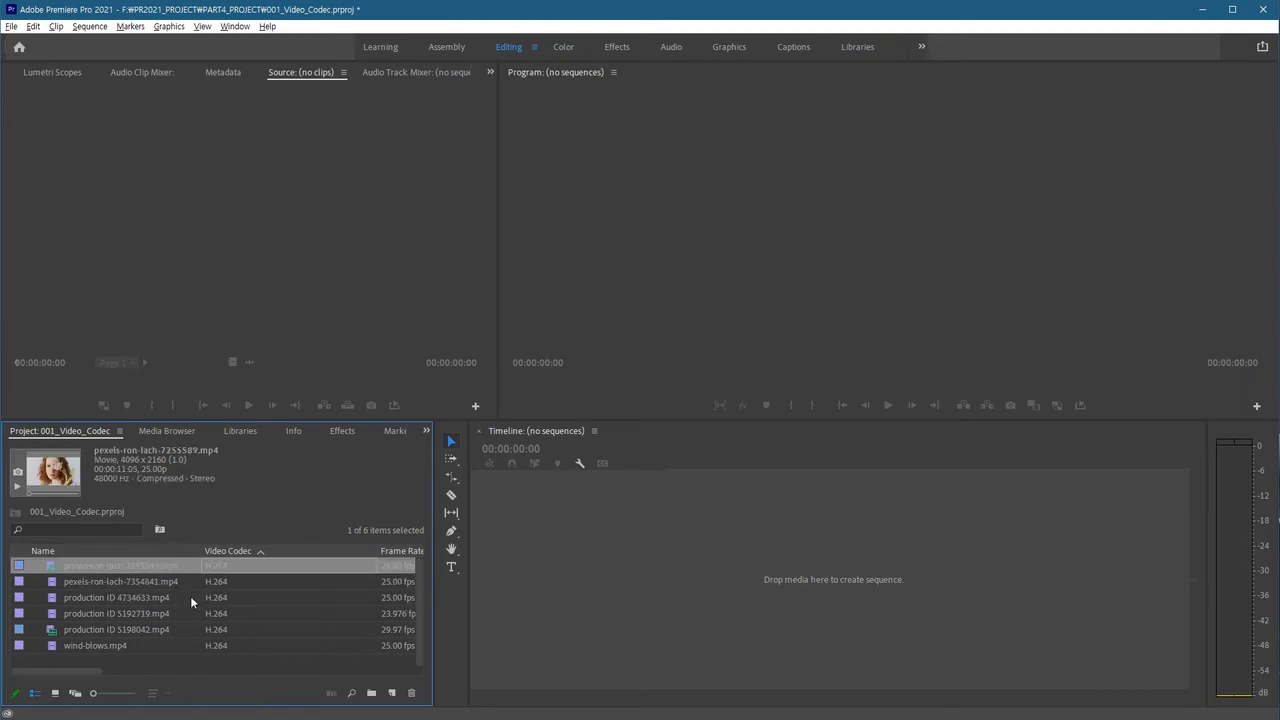
{"action": "left_click", "coordinate": [219, 612]}
{"action": "left_click", "coordinate": [217, 646]}
{"action": "left_click", "coordinate": [220, 630]}
{"action": "left_click", "coordinate": [216, 614]}
{"action": "left_click", "coordinate": [211, 598]}
{"action": "left_click", "coordinate": [205, 587]}
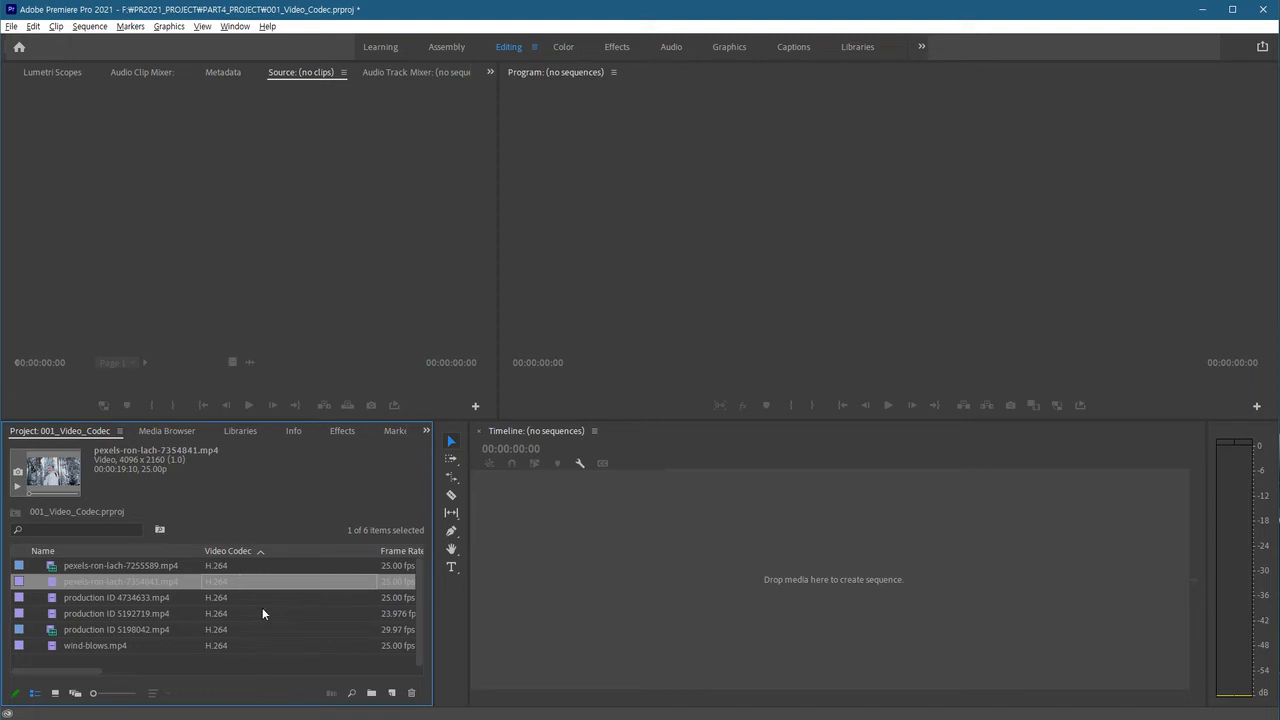
Interpret the footage of all six imported clips at an assumed frame rate of 23.976 fps
{"action": "left_click", "coordinate": [144, 645]}
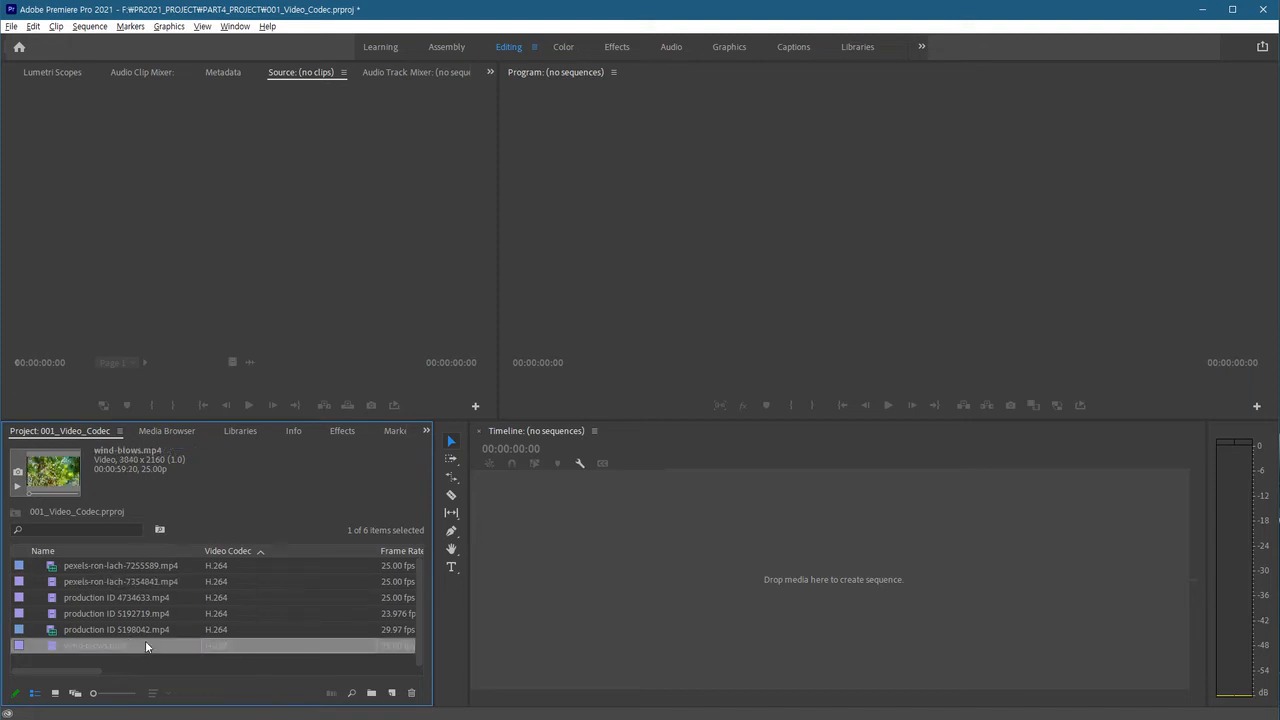
{"action": "left_click", "coordinate": [162, 567], "text": "shift"}
{"action": "left_click_drag", "start_coordinate": [95, 671], "coordinate": [129, 667]}
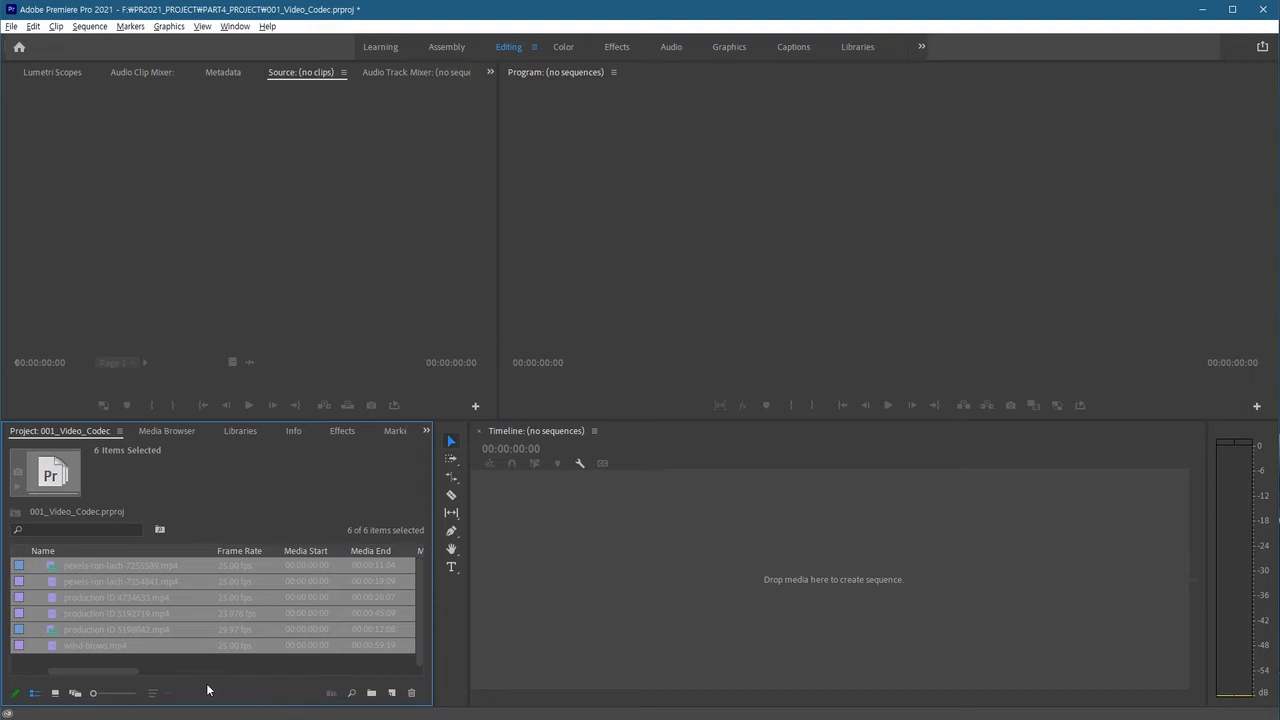
{"action": "right_click", "coordinate": [167, 615]}
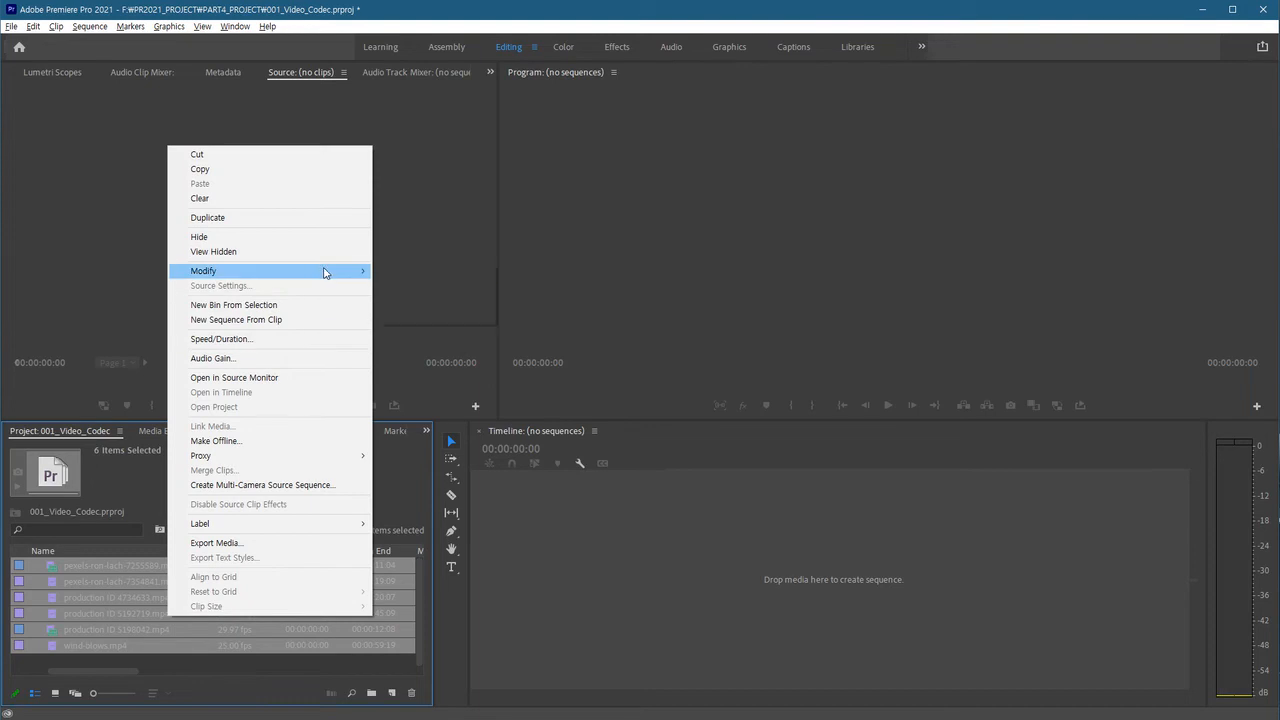
{"action": "mouse_move", "coordinate": [328, 271]}
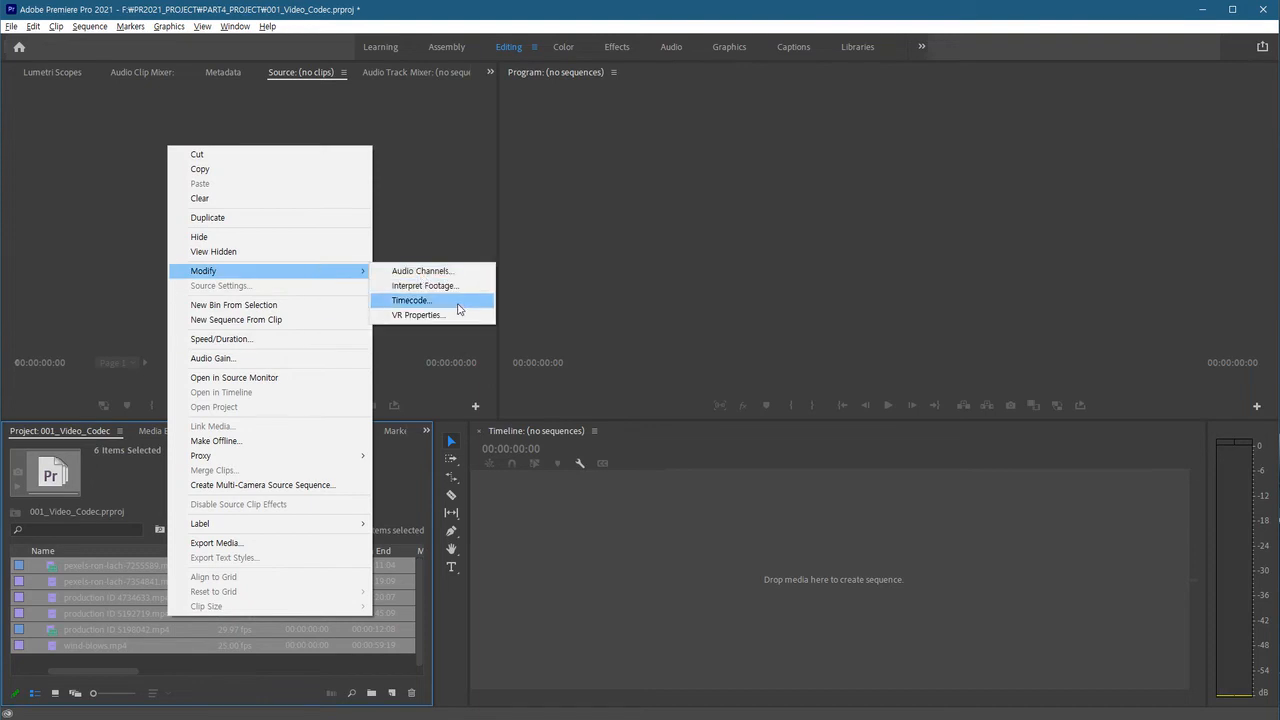
{"action": "left_click", "coordinate": [460, 286]}
{"action": "left_click", "coordinate": [278, 166]}
{"action": "type", "text": "23.976"}
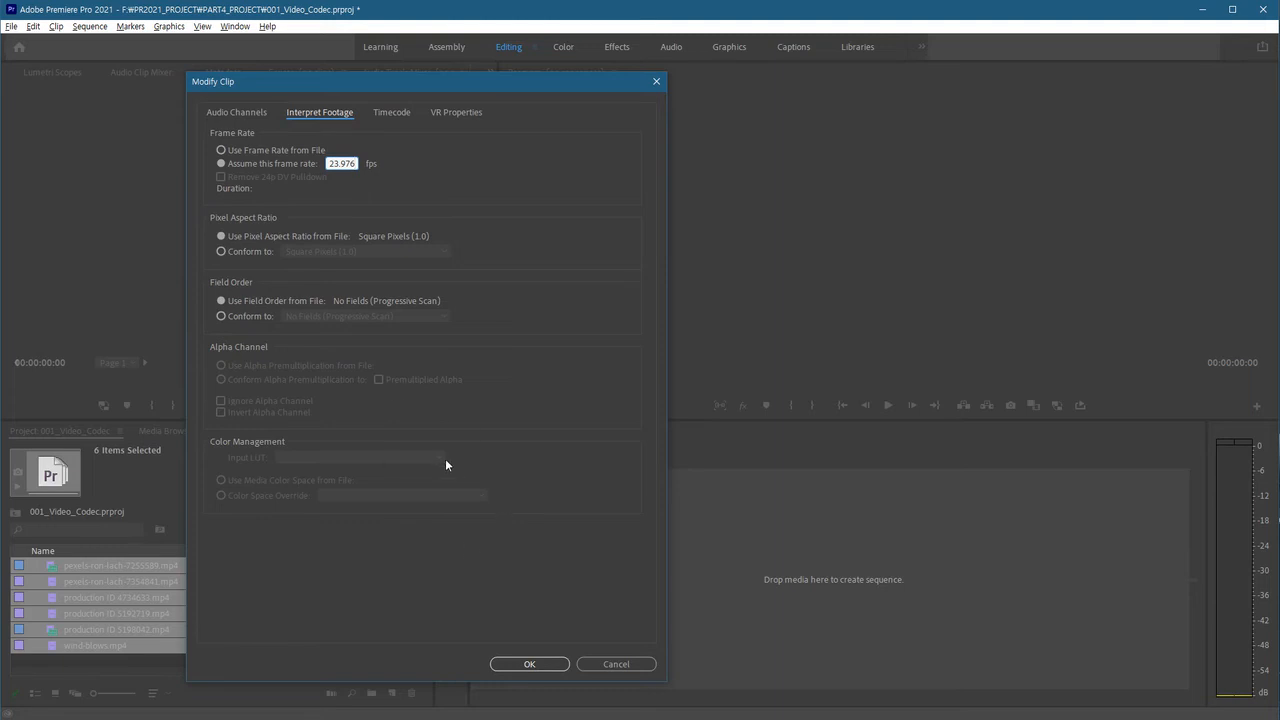
{"action": "left_click", "coordinate": [553, 665]}
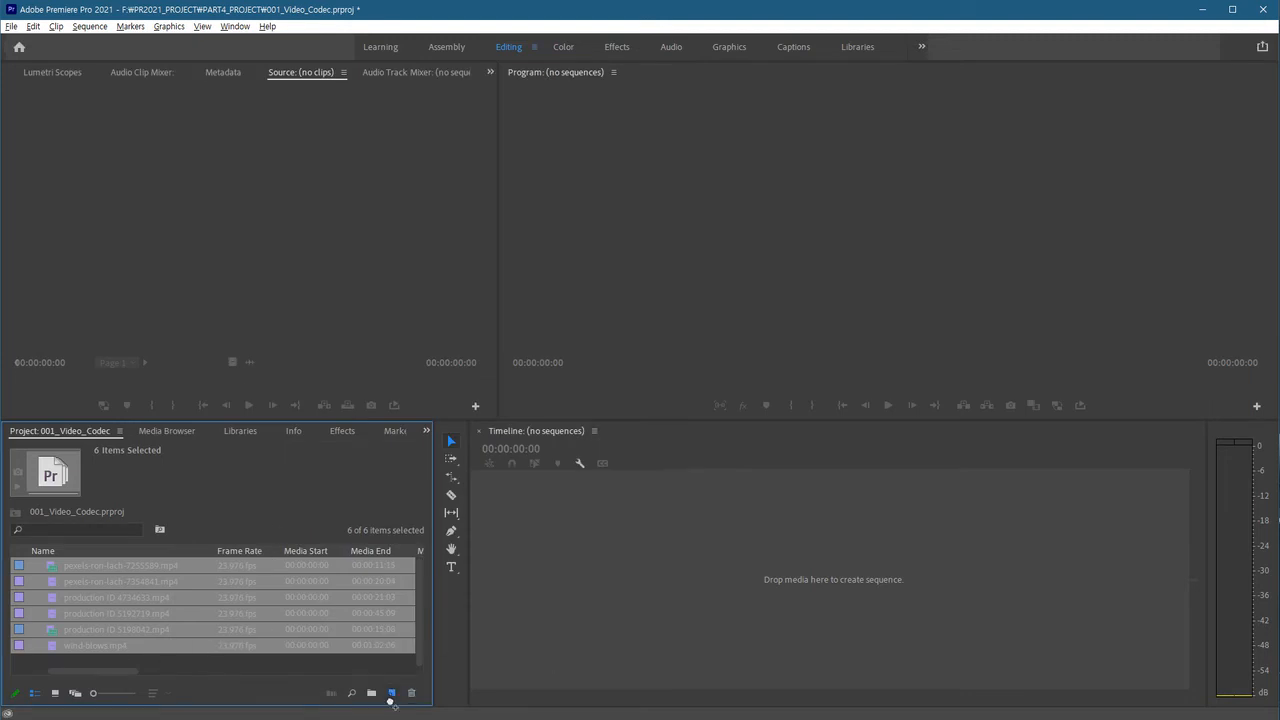
Create a new sequence from the six selected clips and play the beginning of its first clip, wind-blows.mp4
{"action": "left_click_drag", "start_coordinate": [392, 700], "coordinate": [610, 610]}
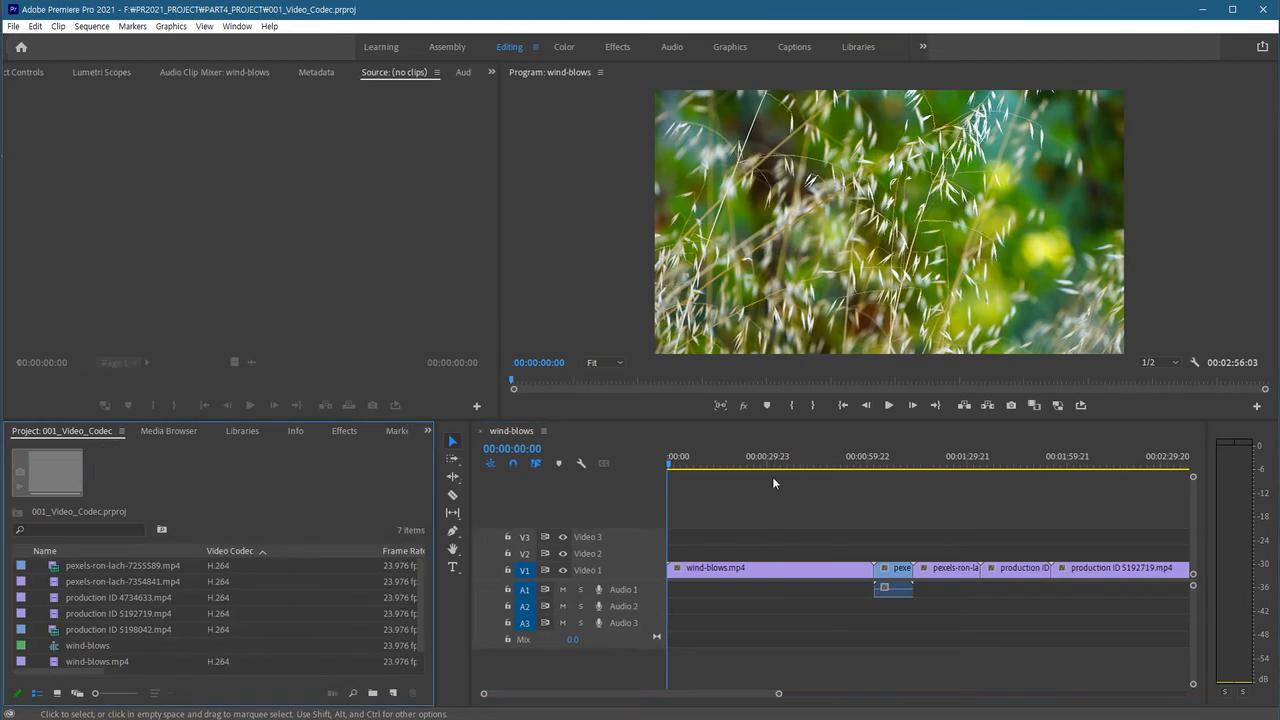
{"action": "left_click", "coordinate": [687, 490]}
{"action": "key", "text": "space"}
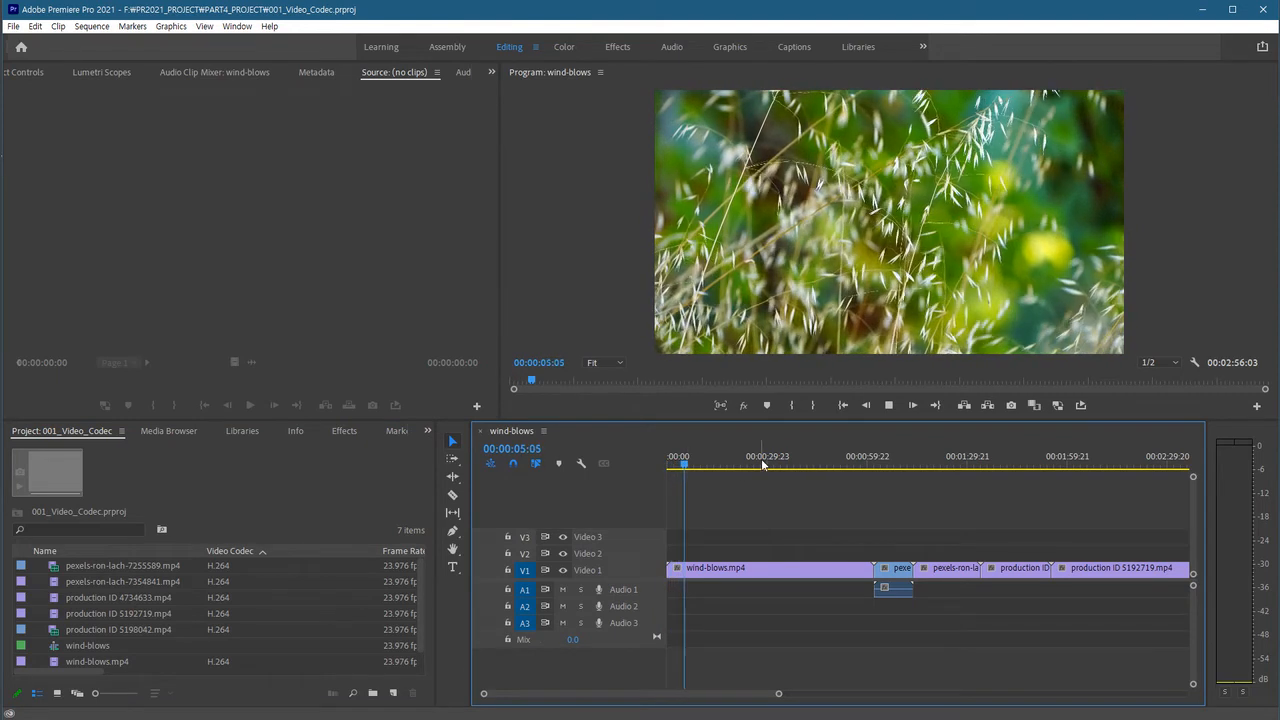
{"action": "key", "text": "space"}
Play and scrub through the remaining clips in the wind-blows sequence to check how smoothly the H.264 footage plays
{"action": "left_click", "coordinate": [872, 465]}
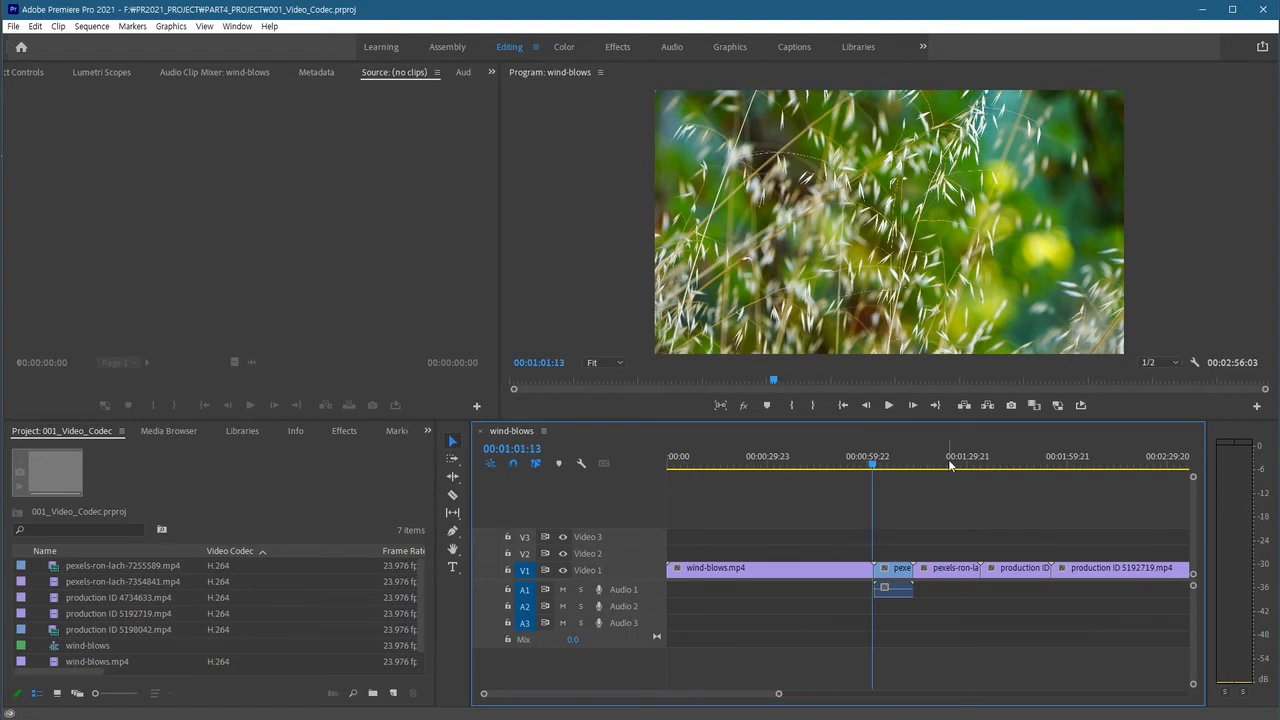
{"action": "key", "text": "space"}
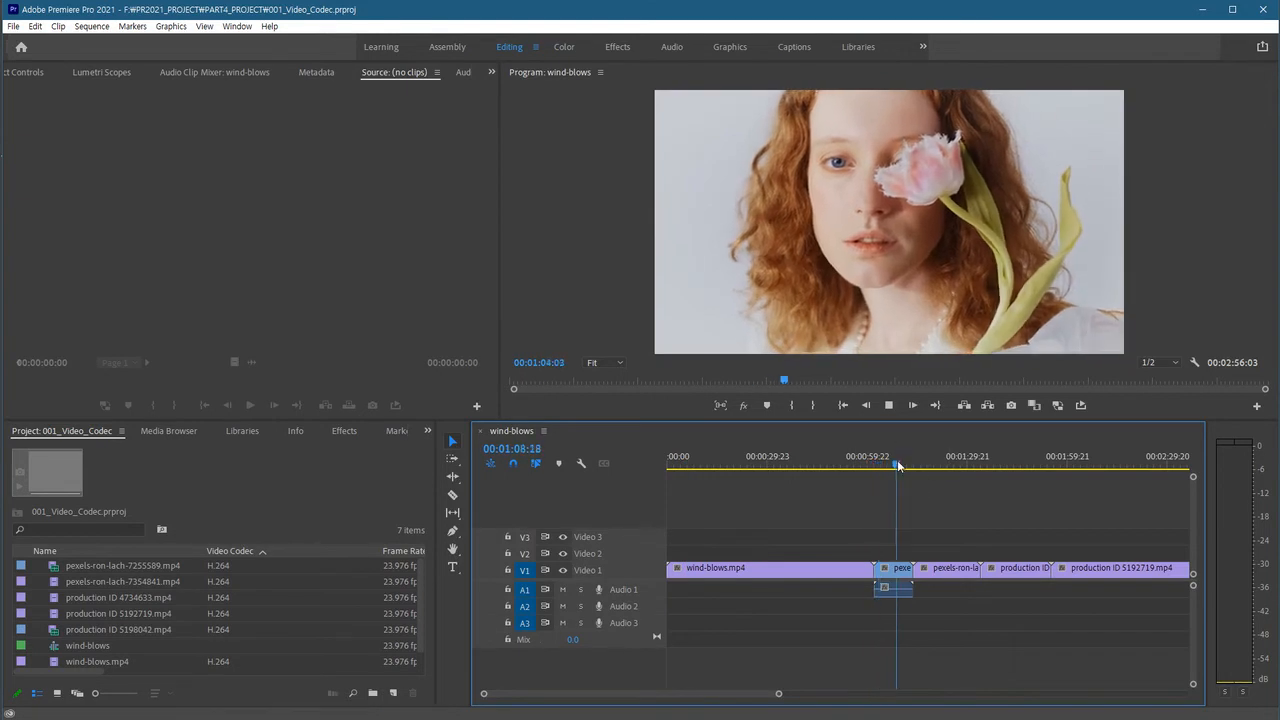
{"action": "left_click", "coordinate": [894, 464]}
{"action": "left_click_drag", "start_coordinate": [895, 466], "coordinate": [937, 479]}
{"action": "mouse_move", "coordinate": [970, 475]}
{"action": "left_mouse_down"}
{"action": "mouse_move", "coordinate": [1020, 471]}
{"action": "mouse_move", "coordinate": [957, 487]}
{"action": "left_mouse_up"}
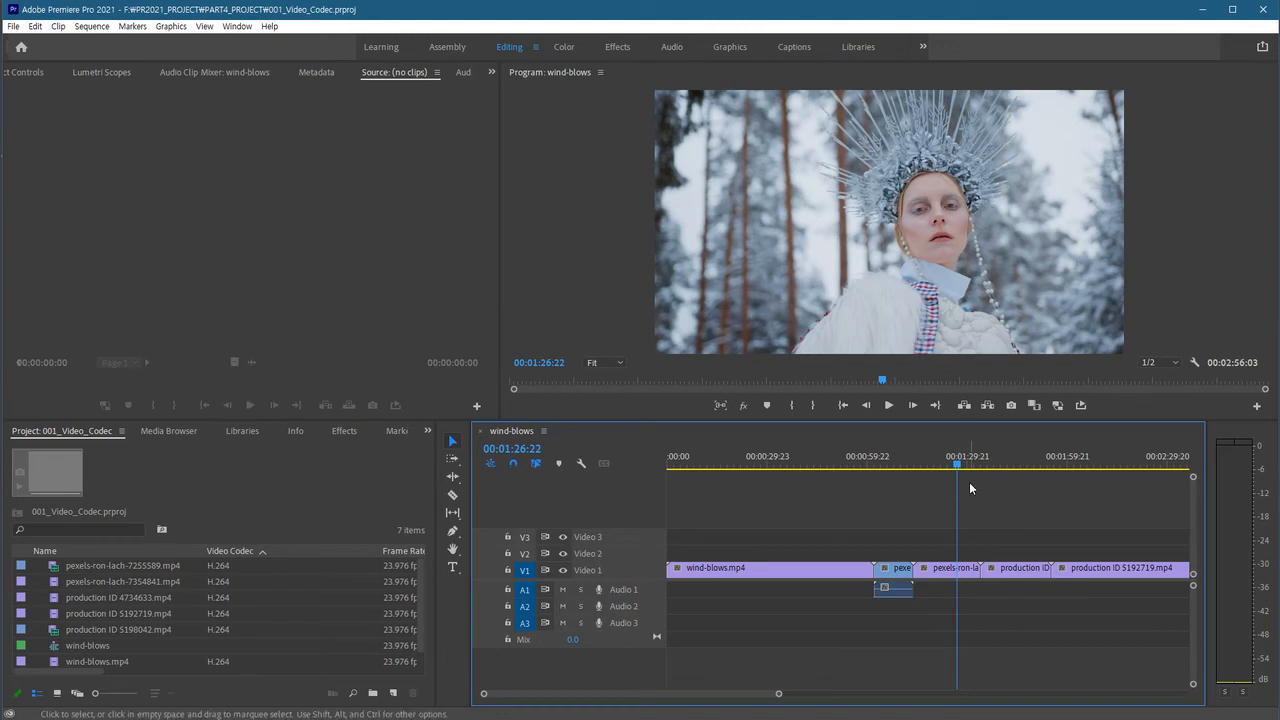
{"action": "key", "text": "space"}
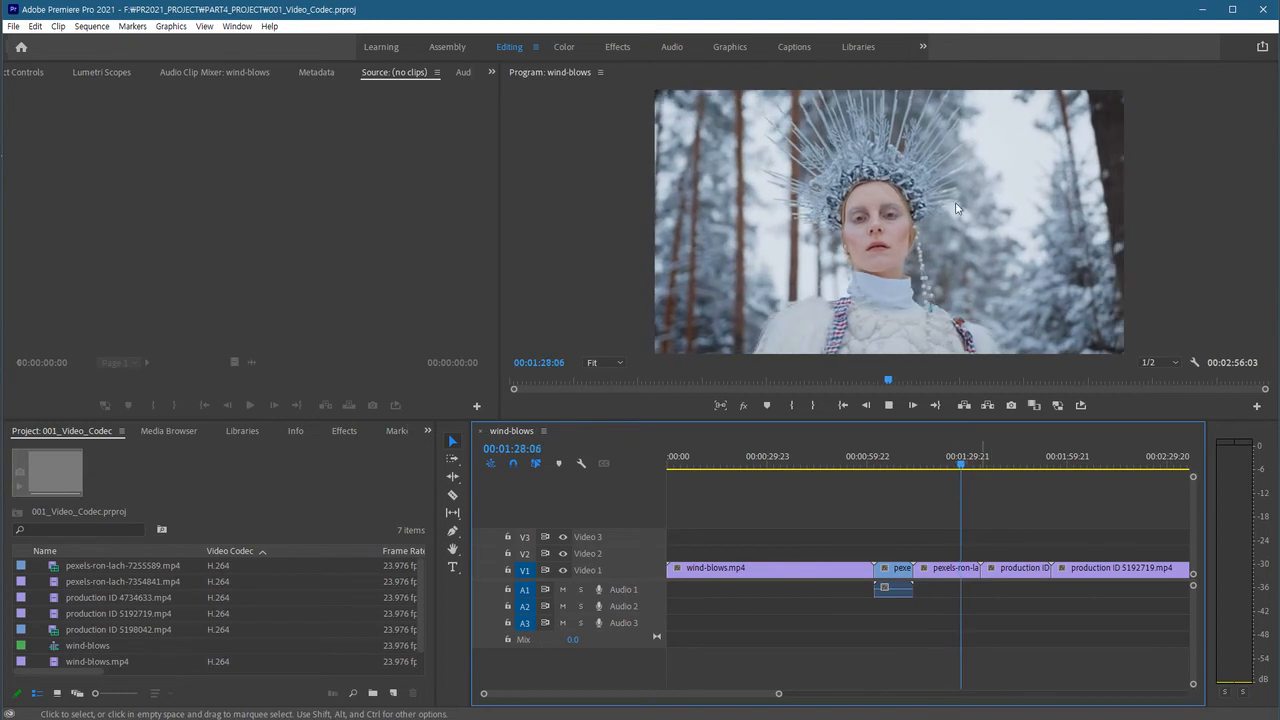
{"action": "left_click_drag", "start_coordinate": [971, 462], "coordinate": [1017, 465]}
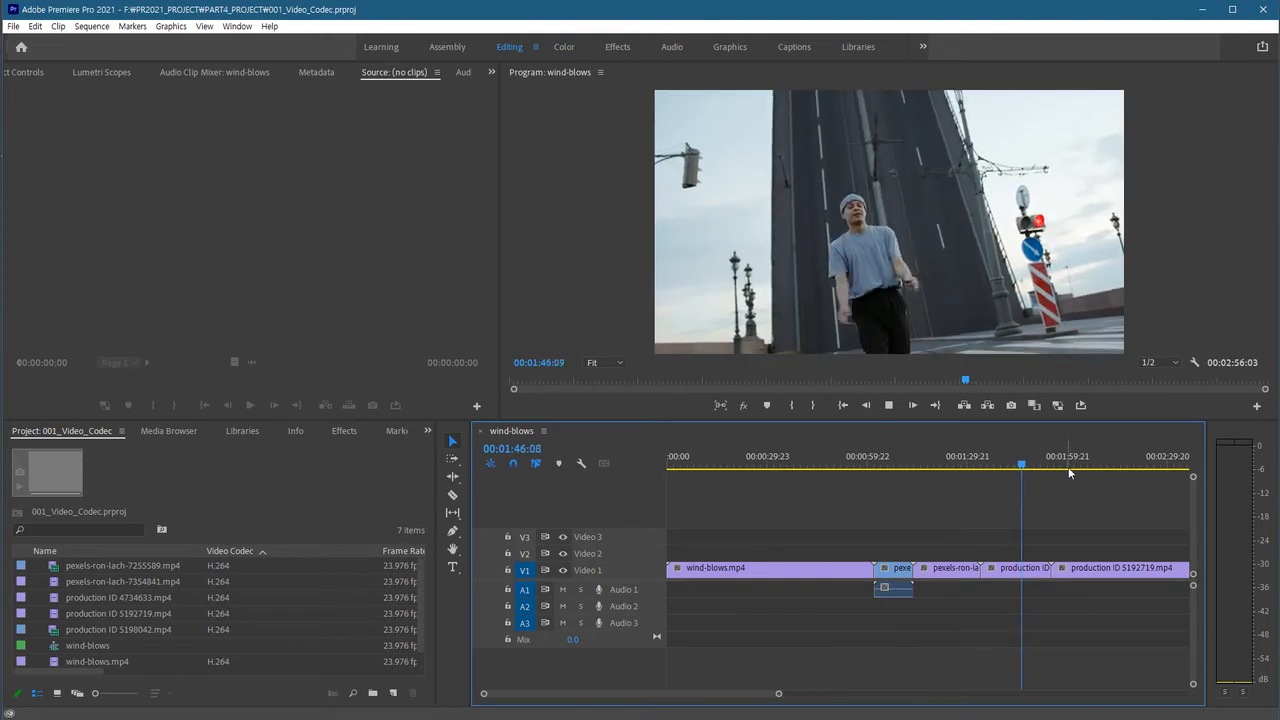
{"action": "left_click_drag", "start_coordinate": [1088, 462], "coordinate": [821, 501]}
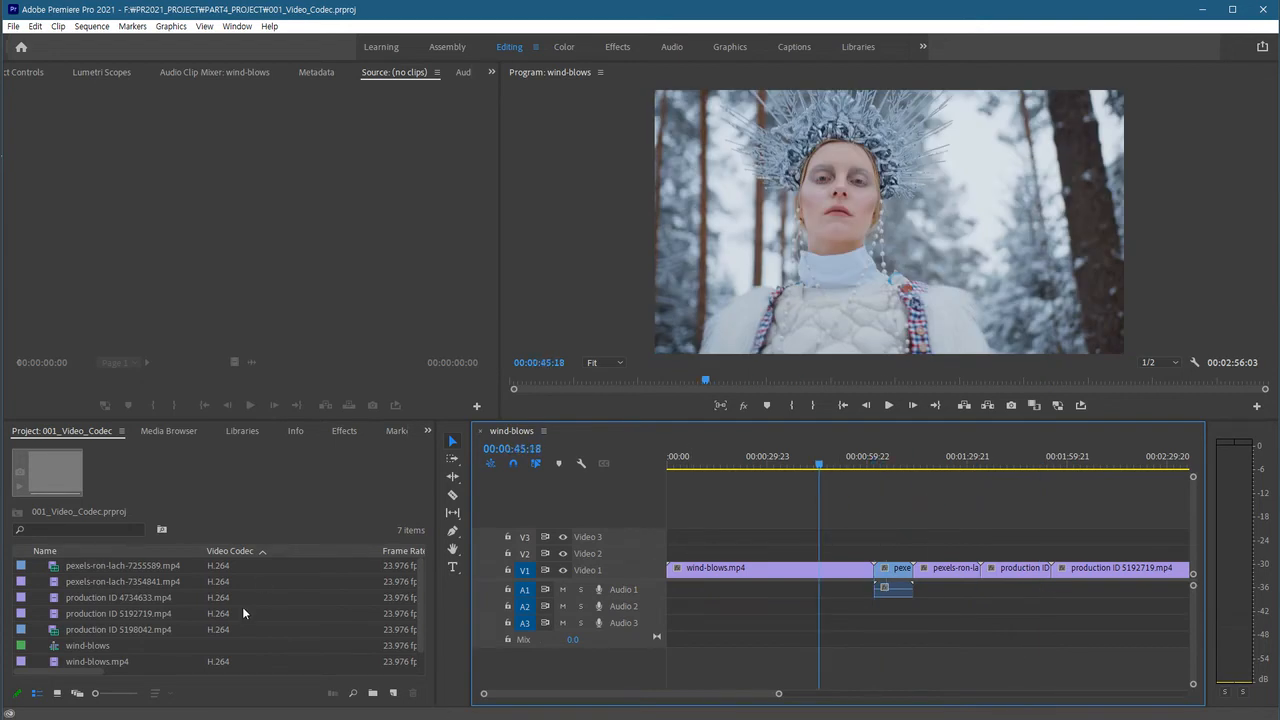
Check the frame size of the portrait, beach, street dancer and snowy forest clips in the project list
{"action": "left_click_drag", "start_coordinate": [88, 669], "coordinate": [50, 675]}
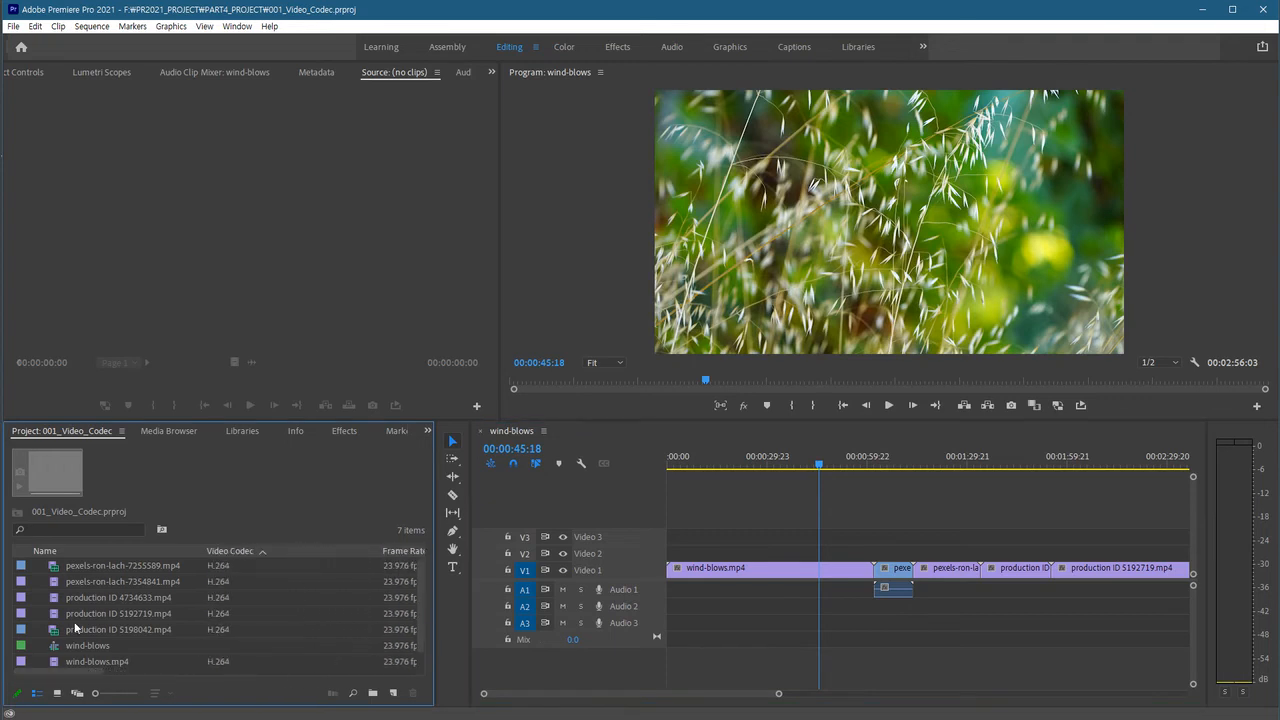
{"action": "left_click", "coordinate": [98, 570]}
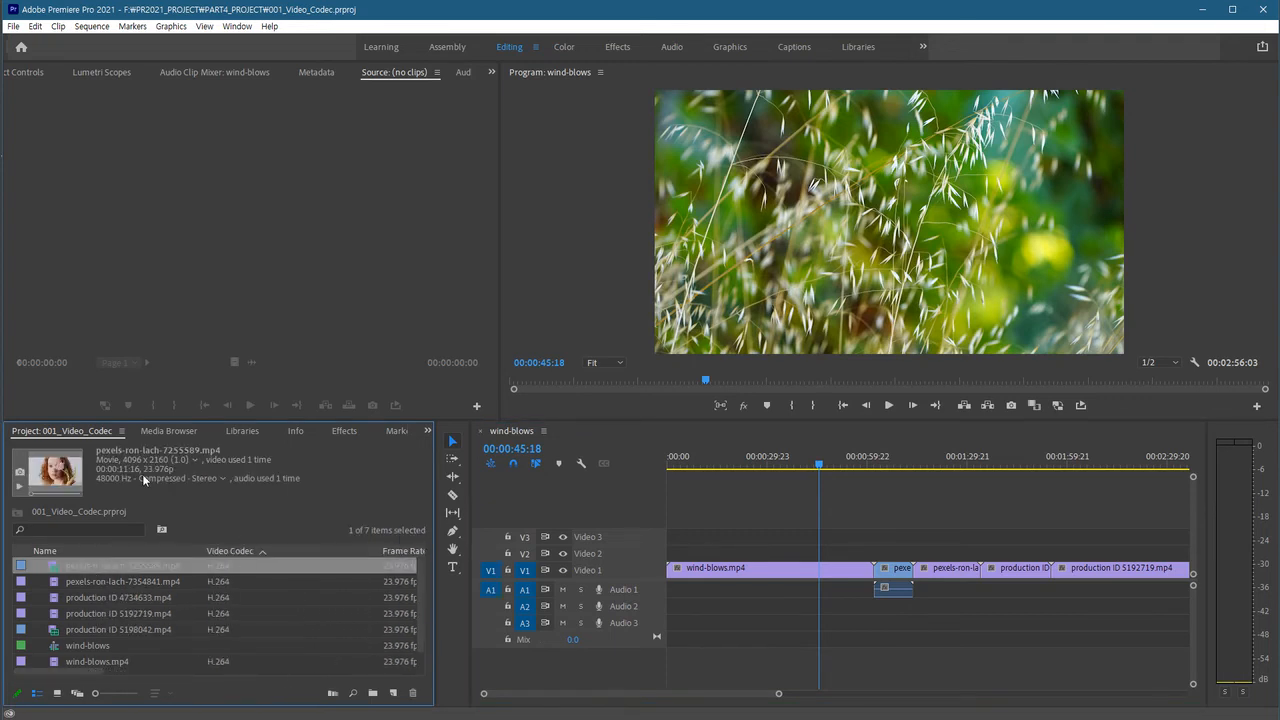
{"action": "left_click", "coordinate": [146, 612]}
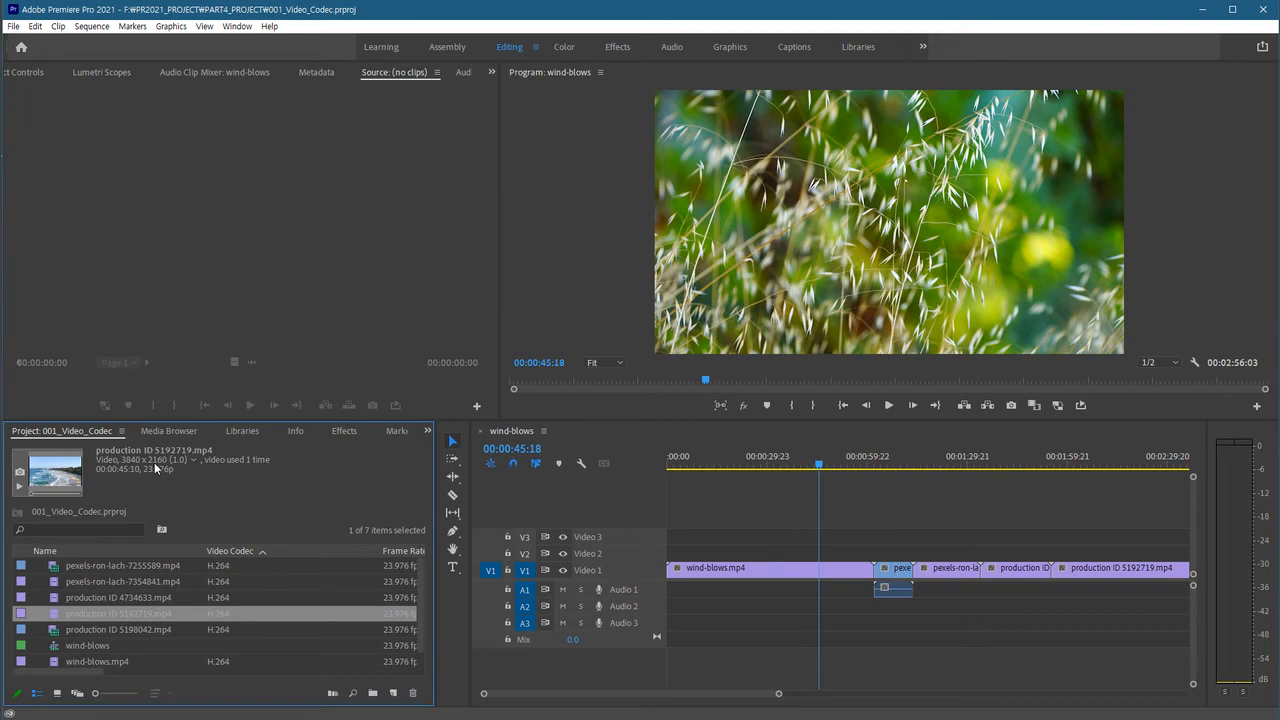
{"action": "mouse_move", "coordinate": [173, 591]}
{"action": "left_click", "coordinate": [165, 599]}
{"action": "left_click", "coordinate": [163, 582]}
{"action": "left_click", "coordinate": [167, 567]}
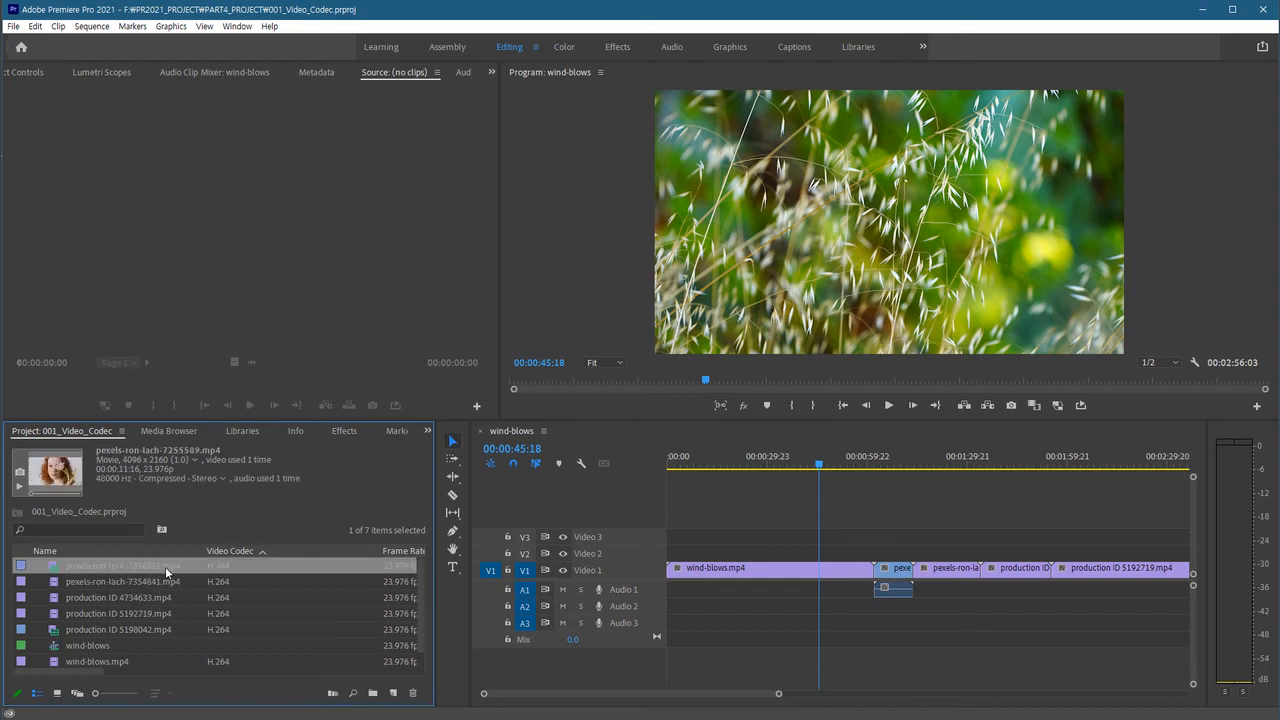
Set the Program monitor's playback resolution to Full and scrub the sequence back to the wind-blows clip
{"action": "left_click_drag", "start_coordinate": [935, 462], "coordinate": [988, 466]}
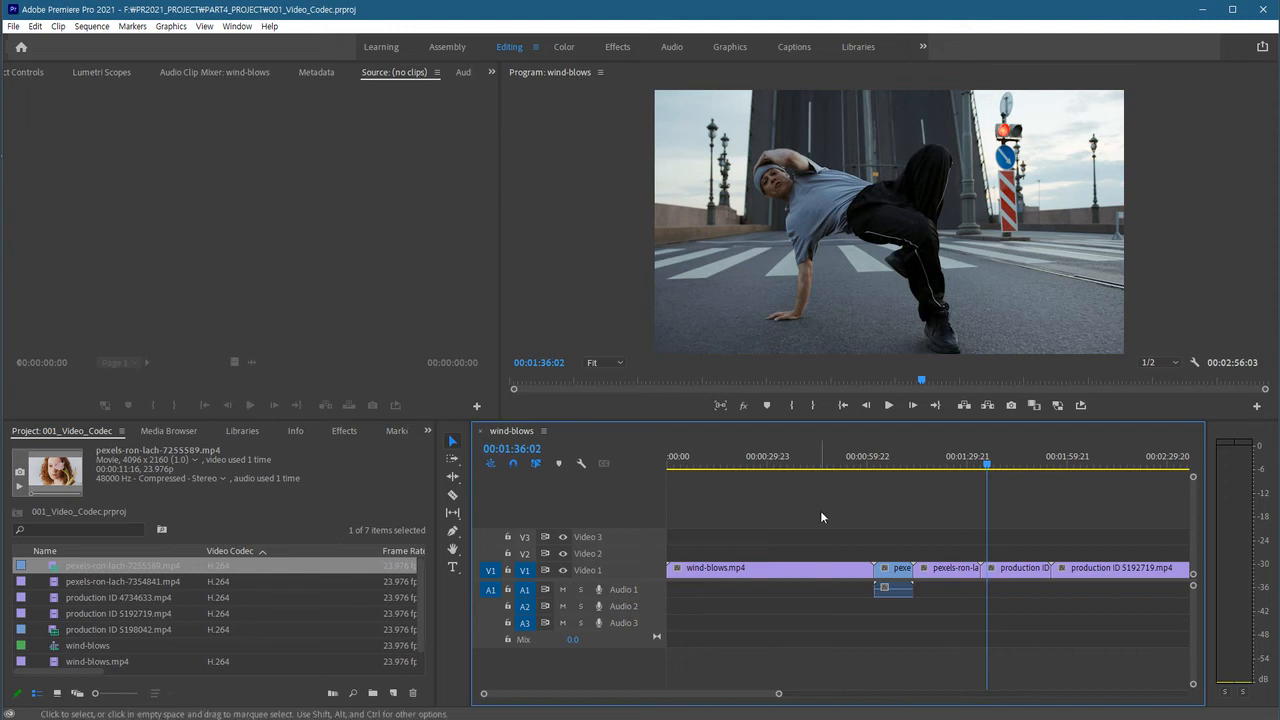
{"action": "left_click", "coordinate": [1176, 363]}
{"action": "left_click", "coordinate": [1172, 380]}
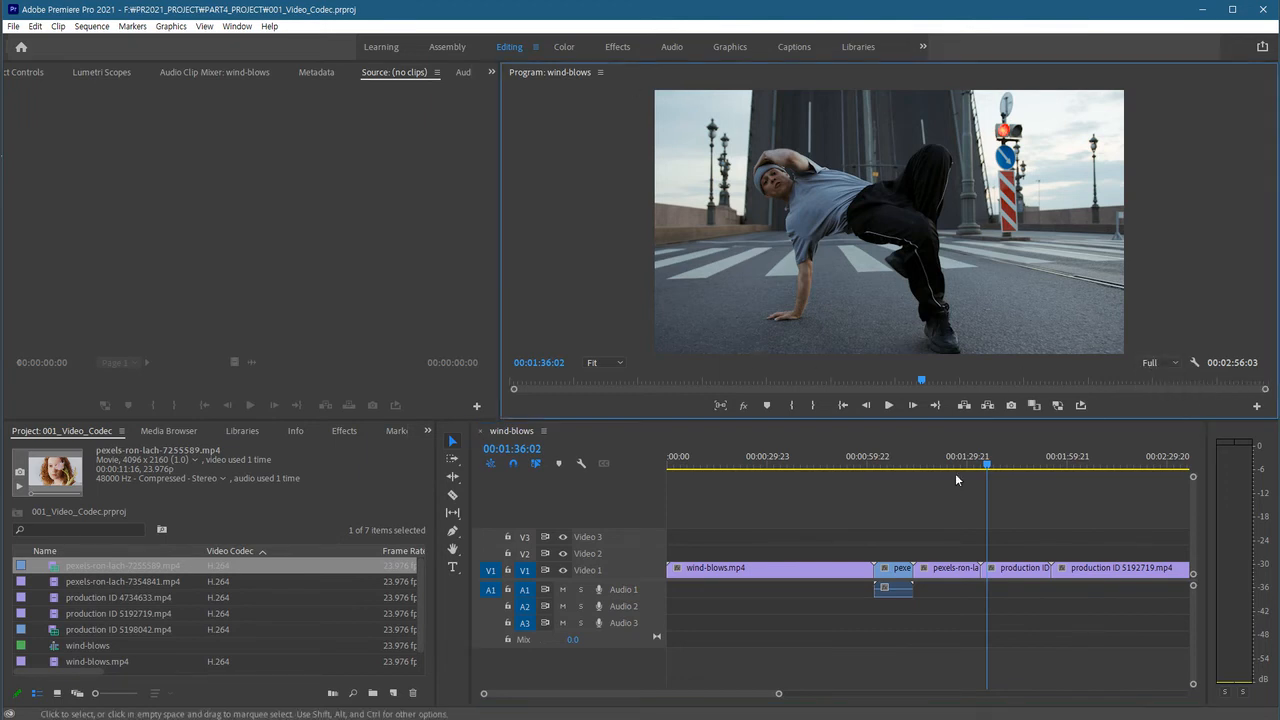
{"action": "left_click_drag", "start_coordinate": [941, 462], "coordinate": [839, 514]}
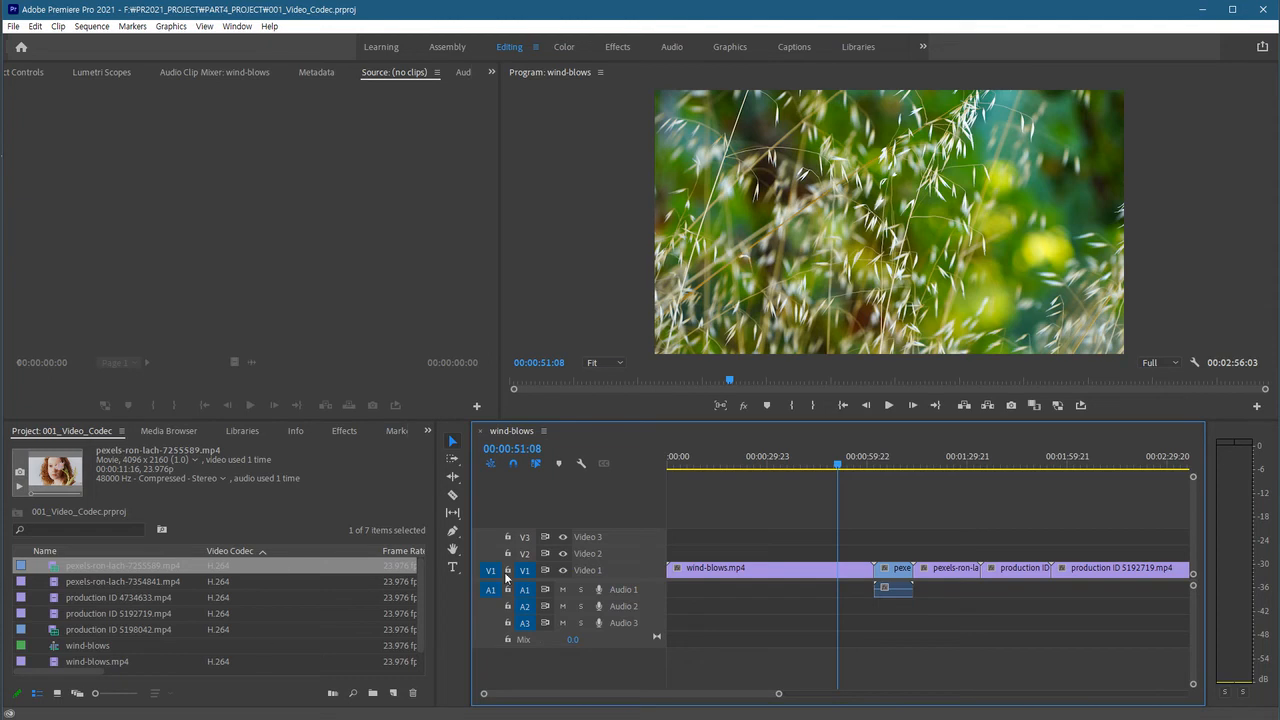
Open the sequence's snowy forest clip in the Source monitor at 00:01:24:03 and set its zoom level to Fit
{"action": "left_click", "coordinate": [949, 468]}
{"action": "mouse_move", "coordinate": [952, 477]}
{"action": "left_mouse_down"}
{"action": "mouse_move", "coordinate": [976, 483]}
{"action": "mouse_move", "coordinate": [947, 490]}
{"action": "left_mouse_up"}
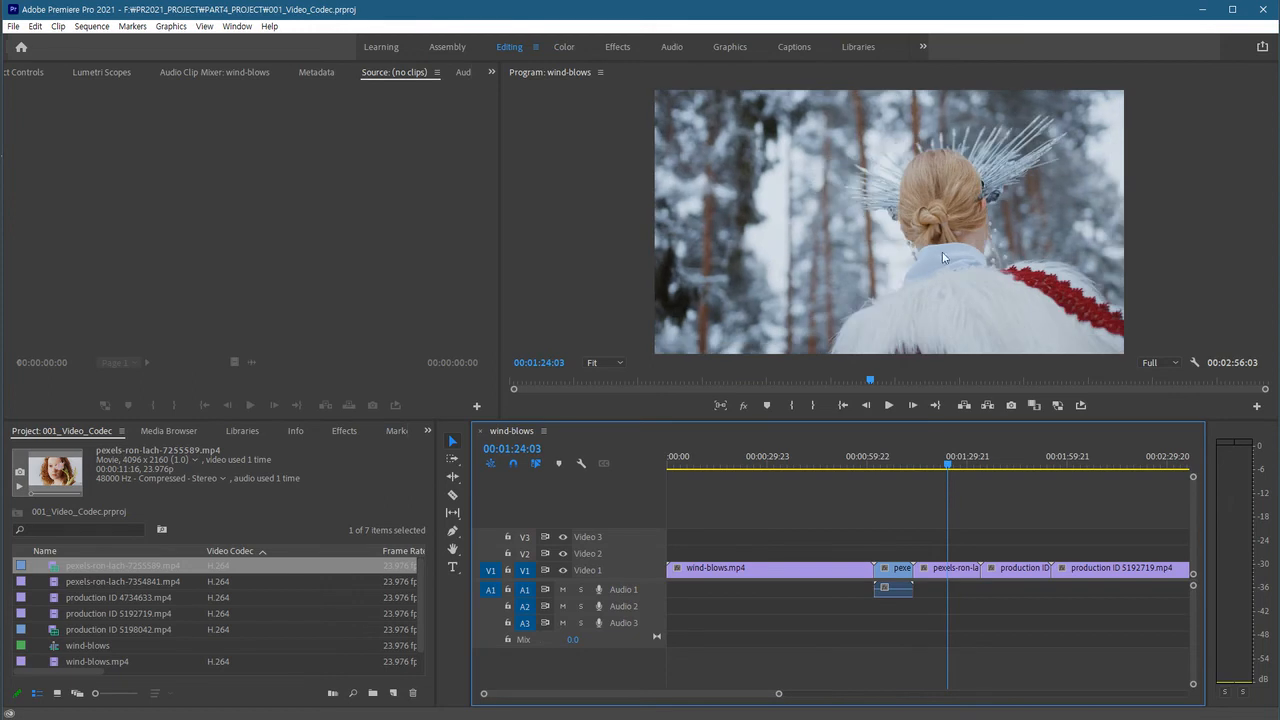
{"action": "double_click", "coordinate": [950, 568]}
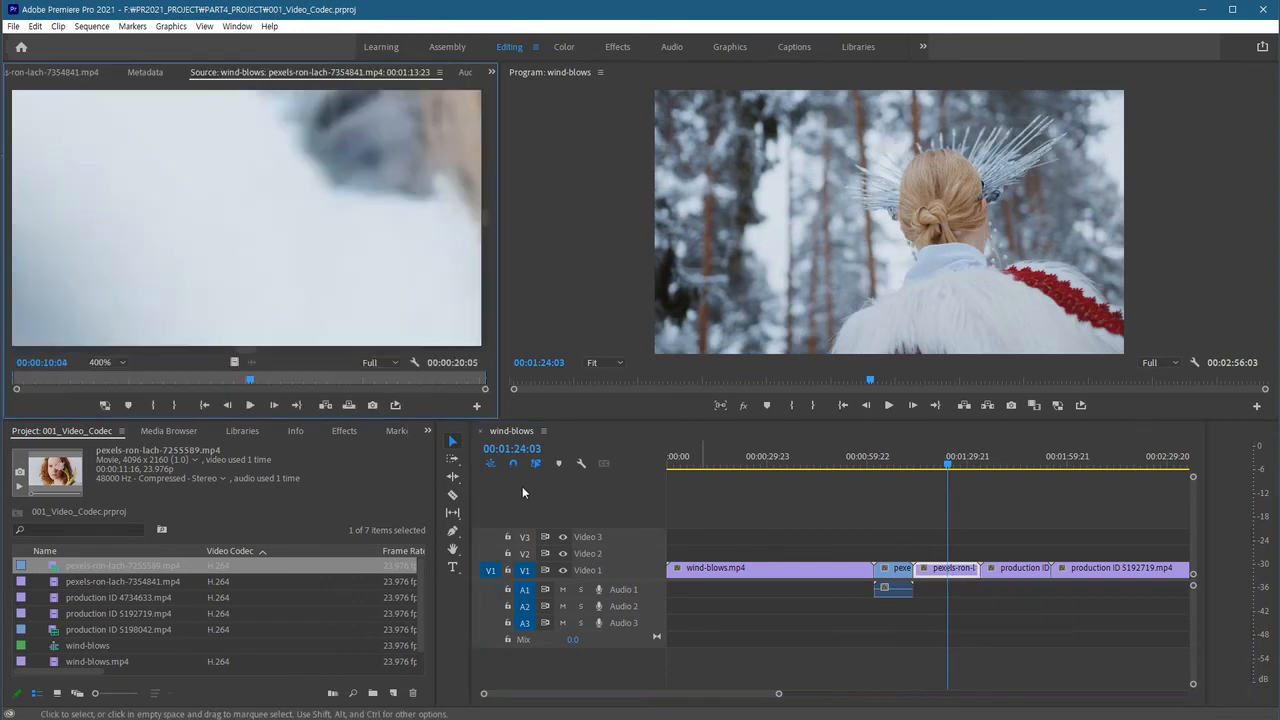
{"action": "left_click", "coordinate": [117, 361]}
{"action": "left_click", "coordinate": [119, 370]}
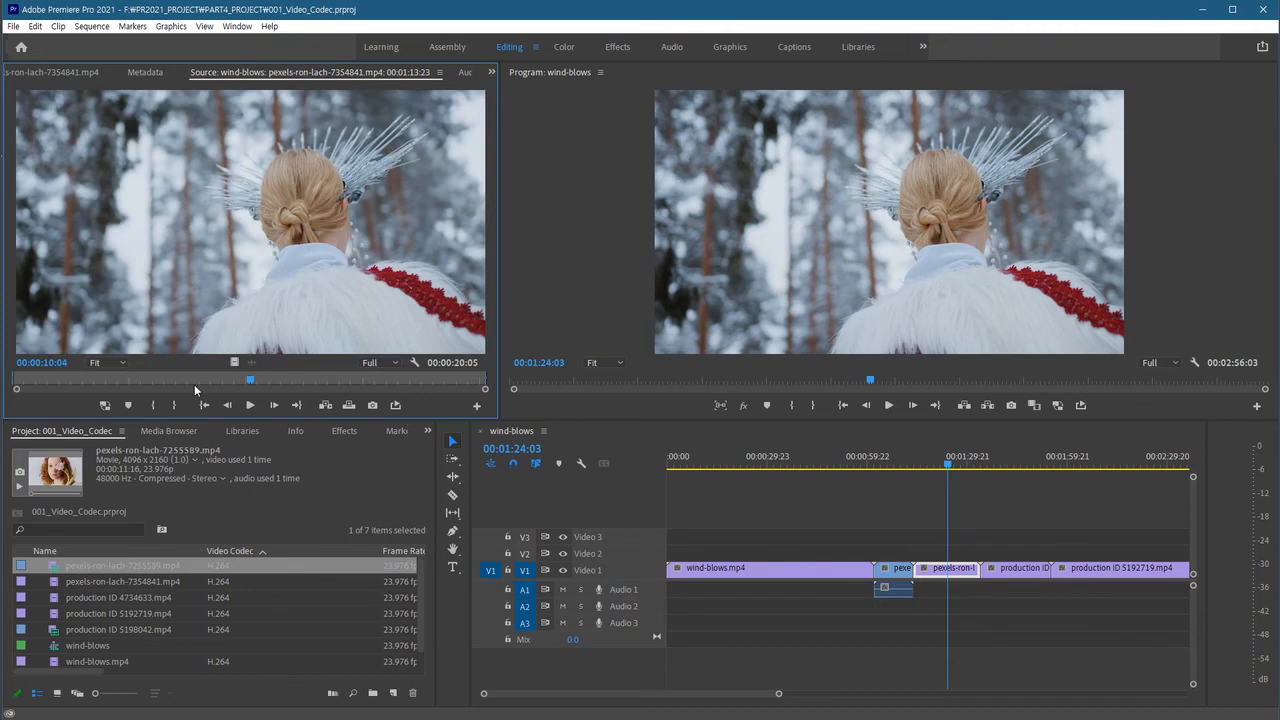
Display the project items as thumbnails and open the export settings for the snowy forest clip
{"action": "left_click", "coordinate": [57, 693]}
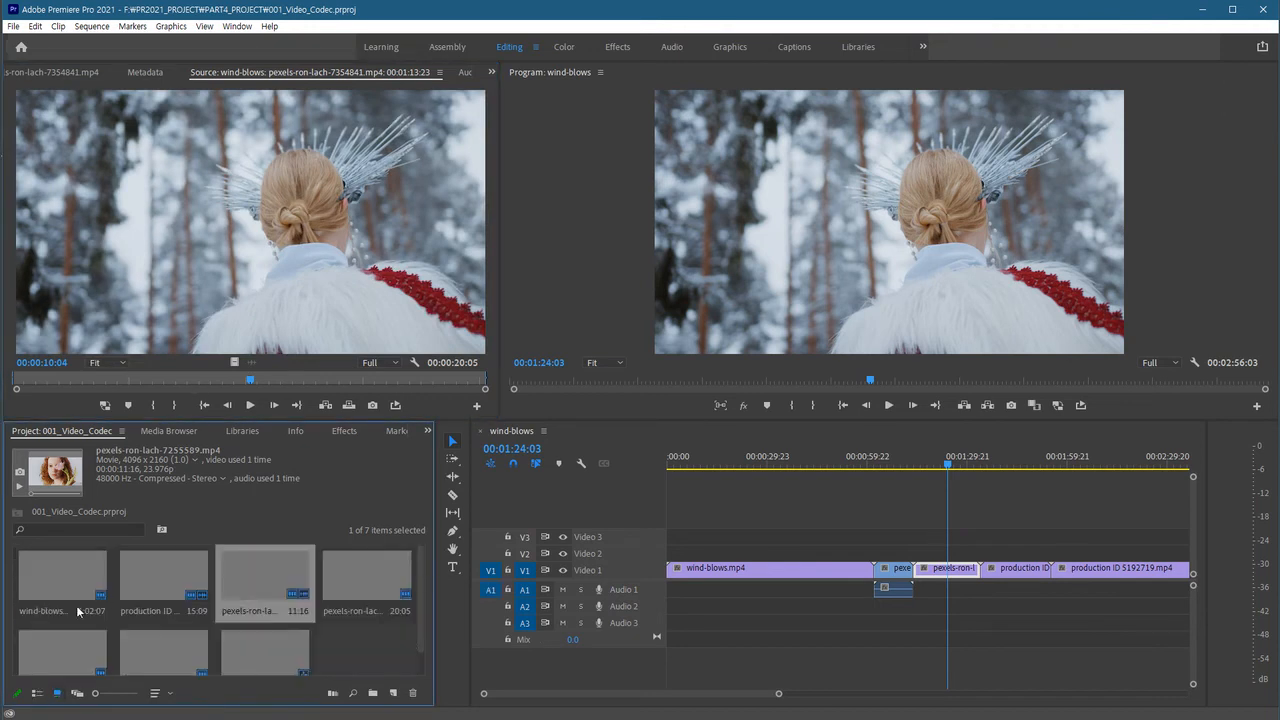
{"action": "left_click", "coordinate": [368, 581]}
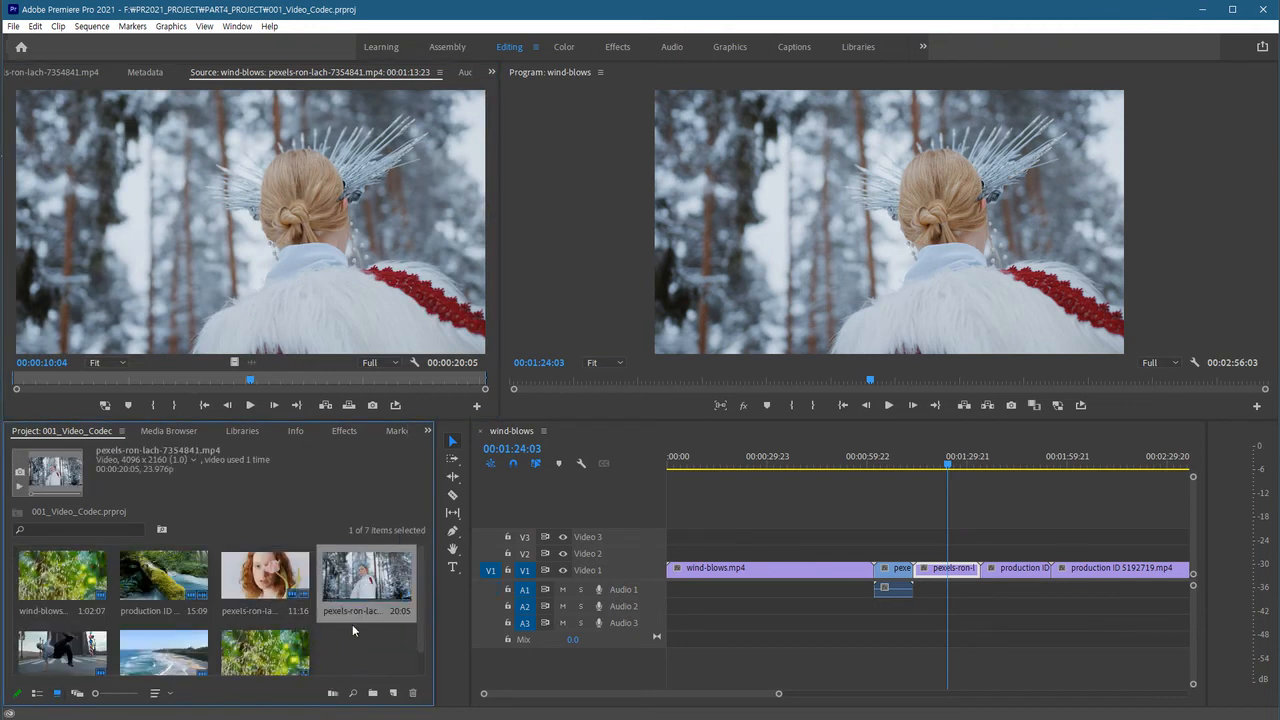
{"action": "right_click", "coordinate": [367, 572]}
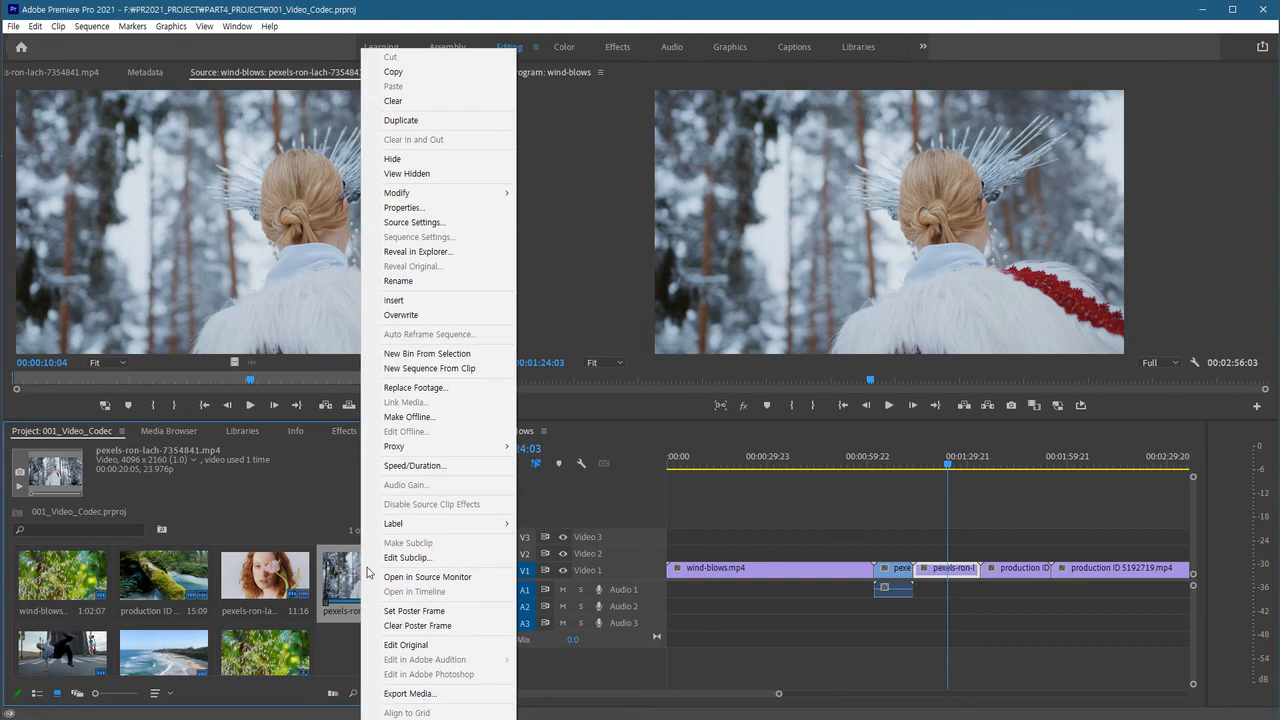
{"action": "left_click", "coordinate": [447, 694]}
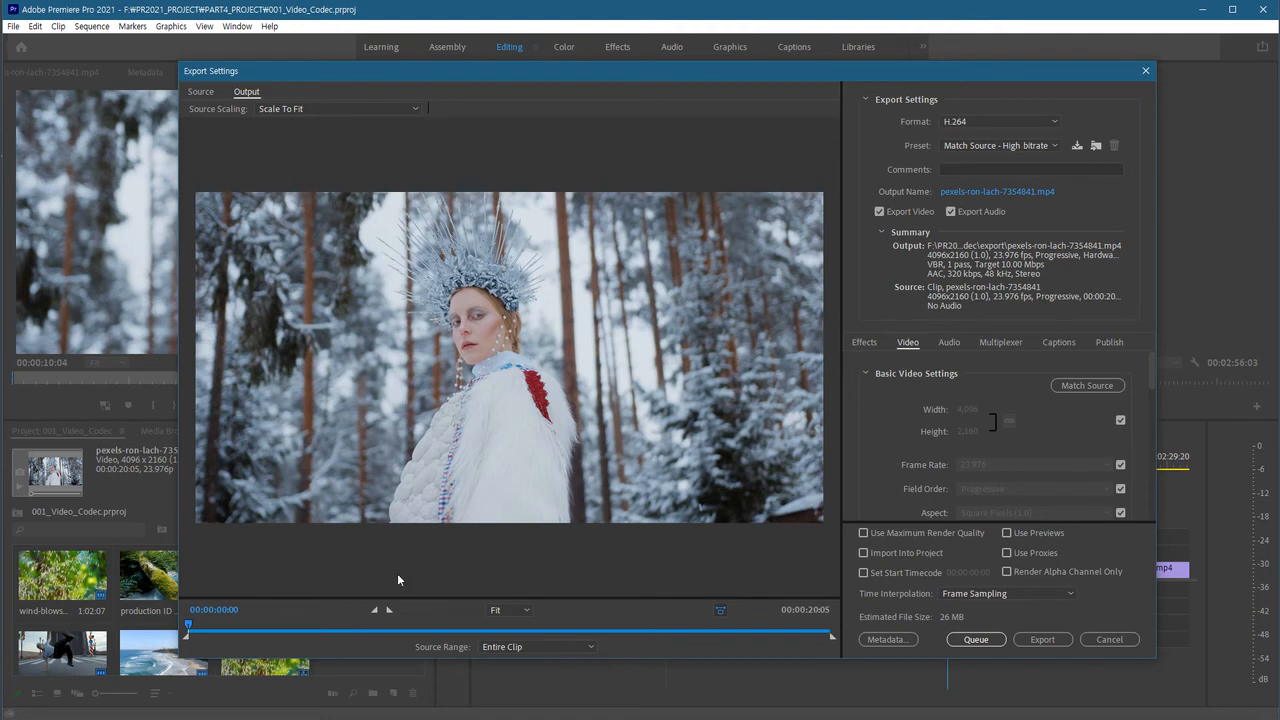
{"action": "left_click_drag", "start_coordinate": [475, 82], "coordinate": [616, 79]}
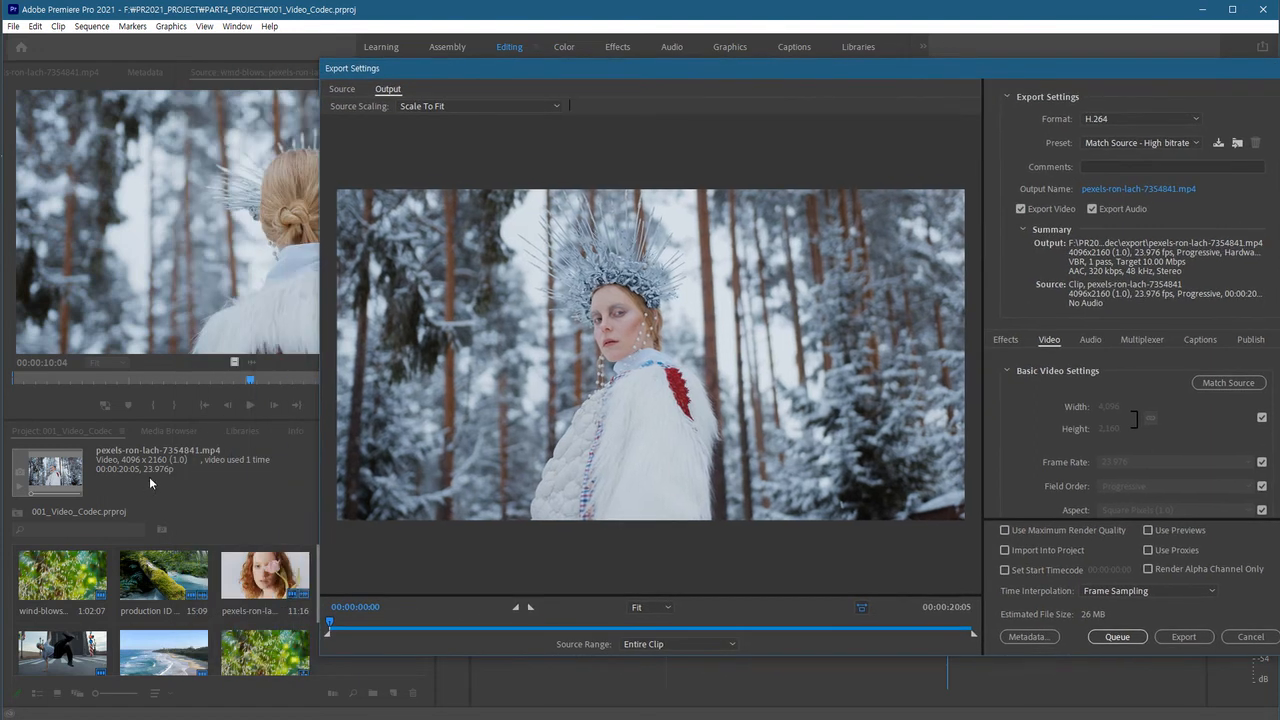
{"action": "left_click_drag", "start_coordinate": [789, 69], "coordinate": [603, 58]}
Set the export format to QuickTime and bring up the video codec choices
{"action": "left_click", "coordinate": [935, 107]}
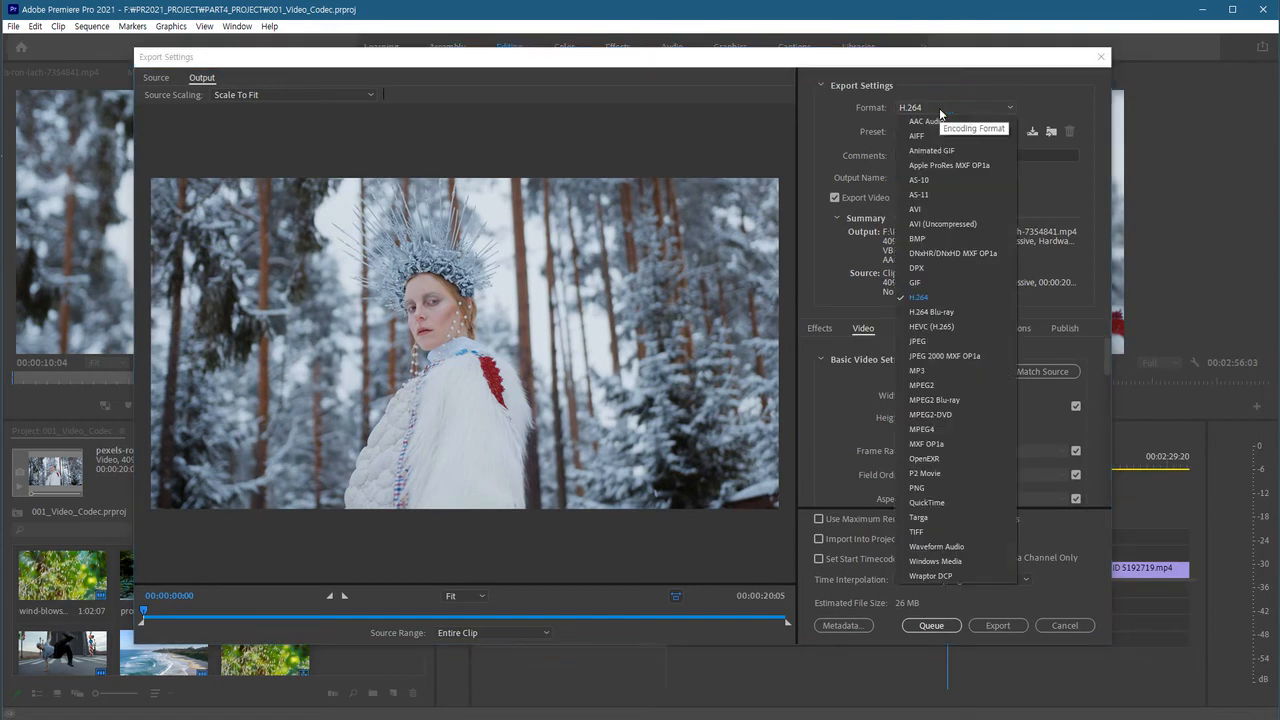
{"action": "key", "text": "Escape"}
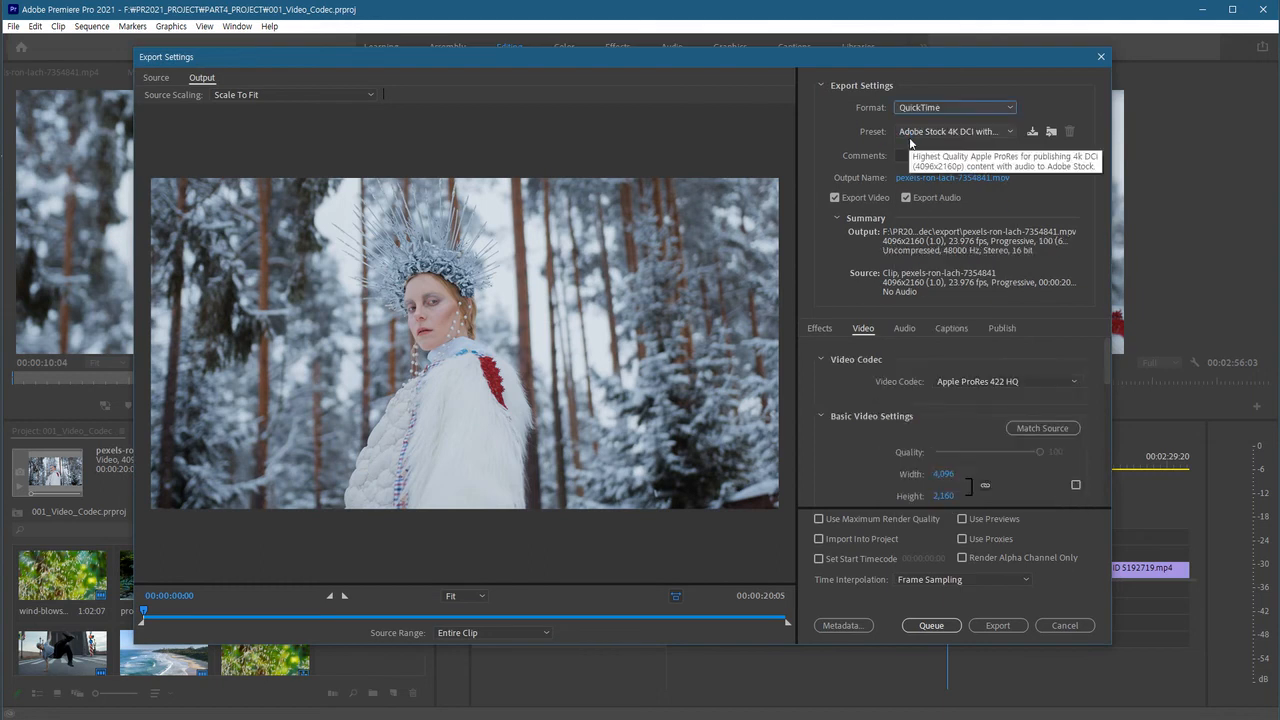
{"action": "left_click", "coordinate": [819, 328]}
{"action": "left_click", "coordinate": [863, 328]}
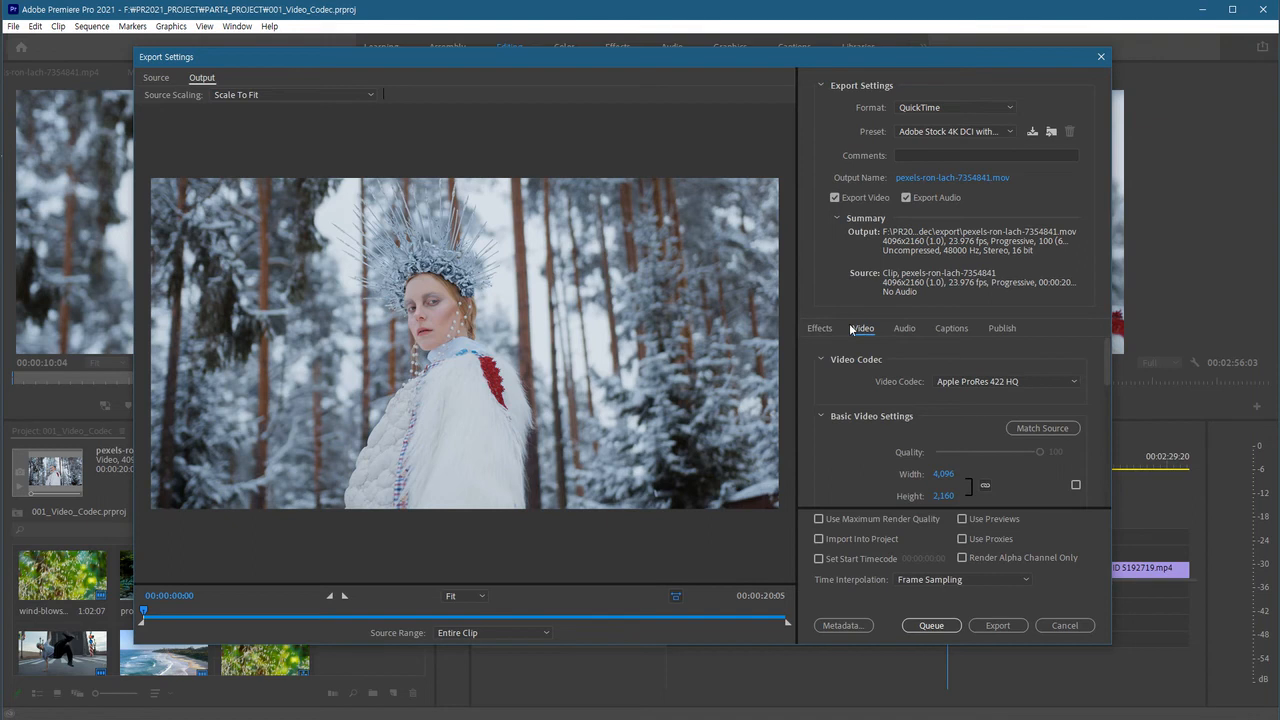
{"action": "left_click", "coordinate": [1019, 381]}
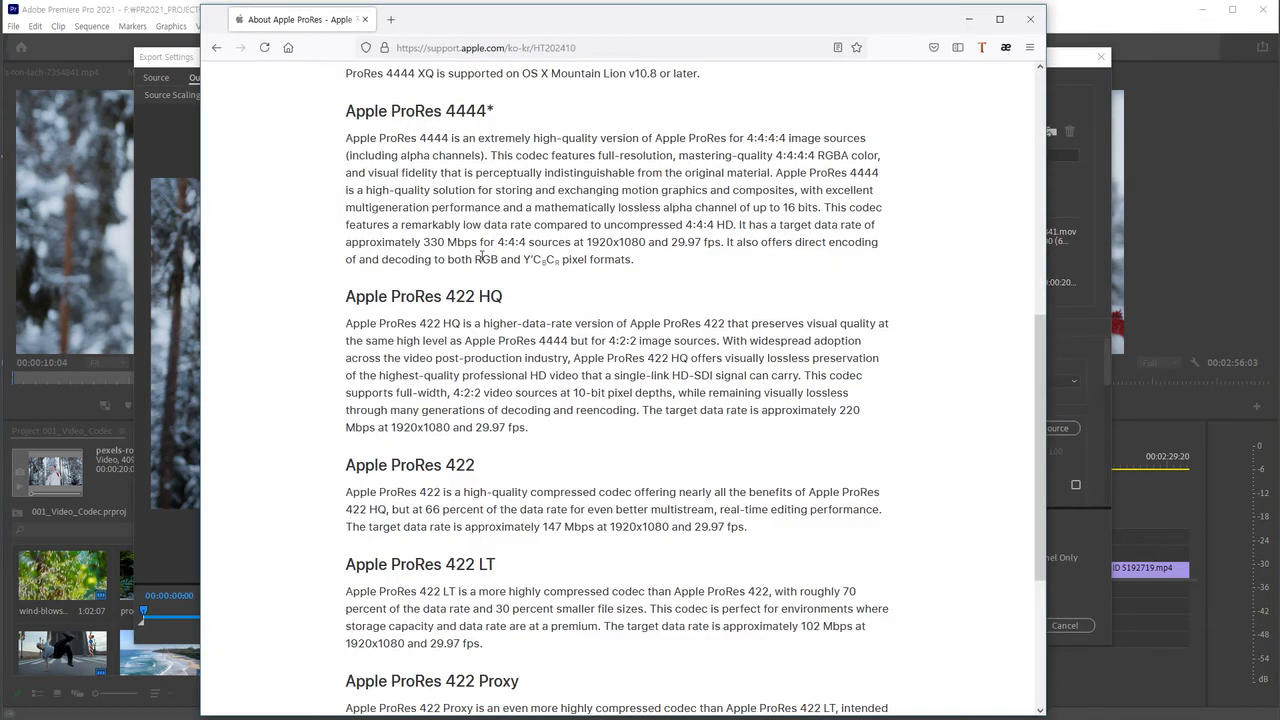
Compare the descriptions of the Apple ProRes variants, from 4444 XQ to 422 Proxy, on the Apple support page in the browser
{"action": "scroll", "coordinate": [708, 430], "scroll_direction": "up", "scroll_amount": 3}
{"action": "scroll", "coordinate": [708, 430], "scroll_direction": "up", "scroll_amount": 1}
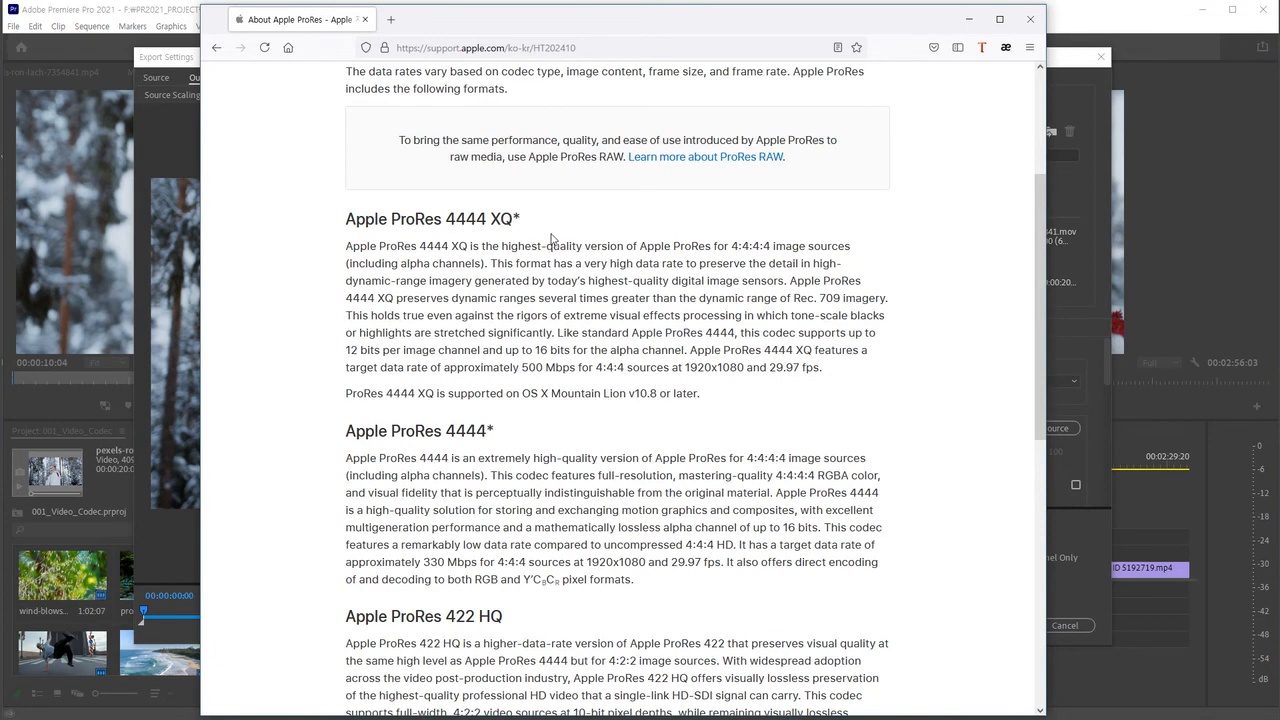
{"action": "scroll", "coordinate": [486, 423], "scroll_direction": "down", "scroll_amount": 6}
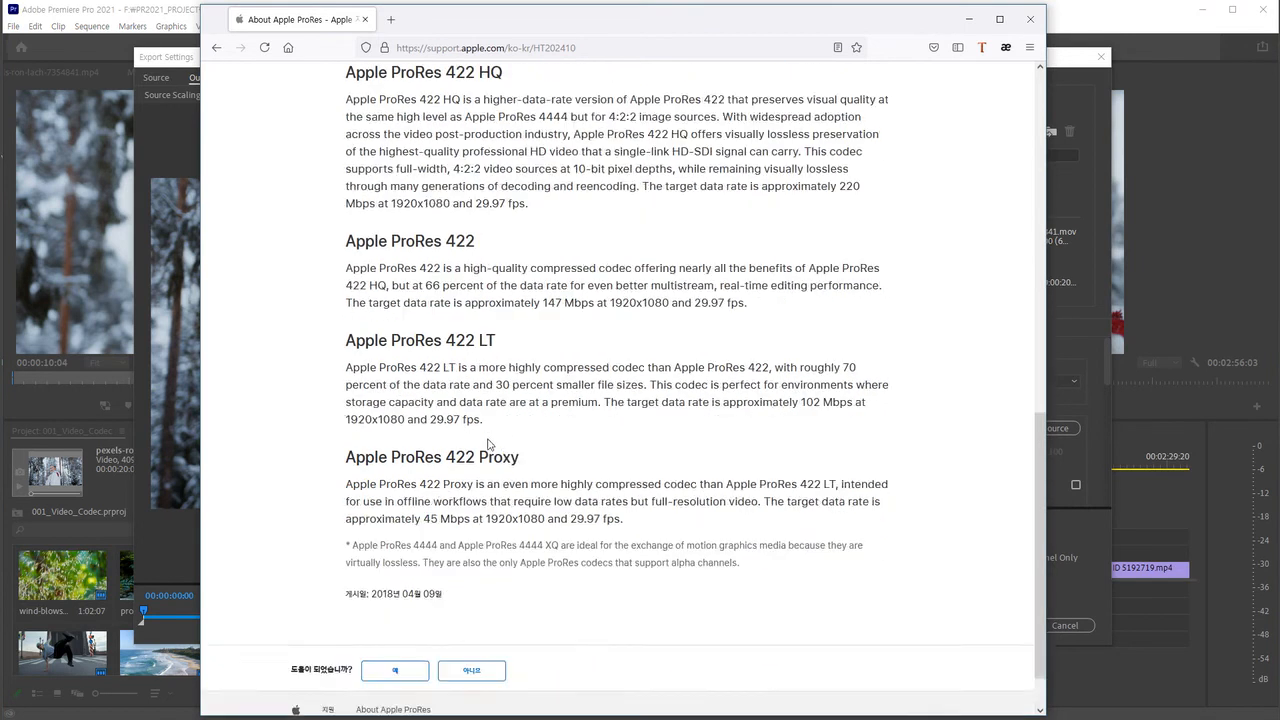
{"action": "scroll", "coordinate": [519, 402], "scroll_direction": "up", "scroll_amount": 4}
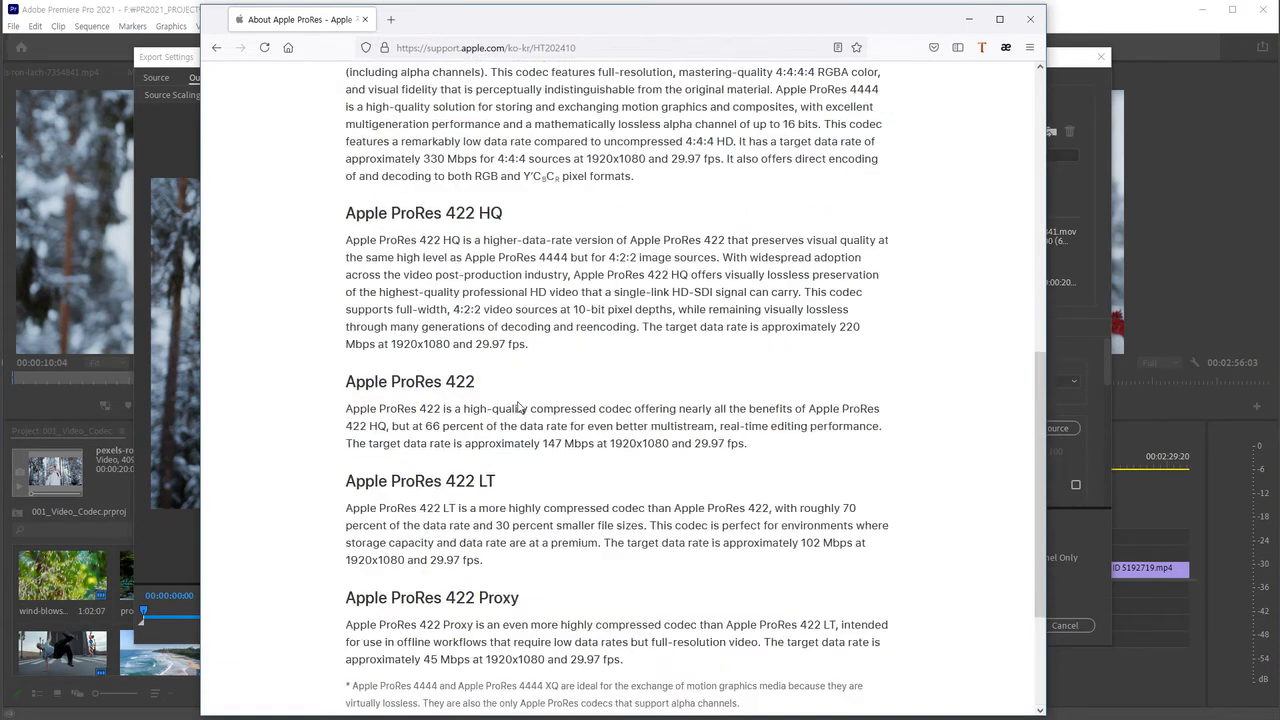
{"action": "scroll", "coordinate": [527, 352], "scroll_direction": "up", "scroll_amount": 3}
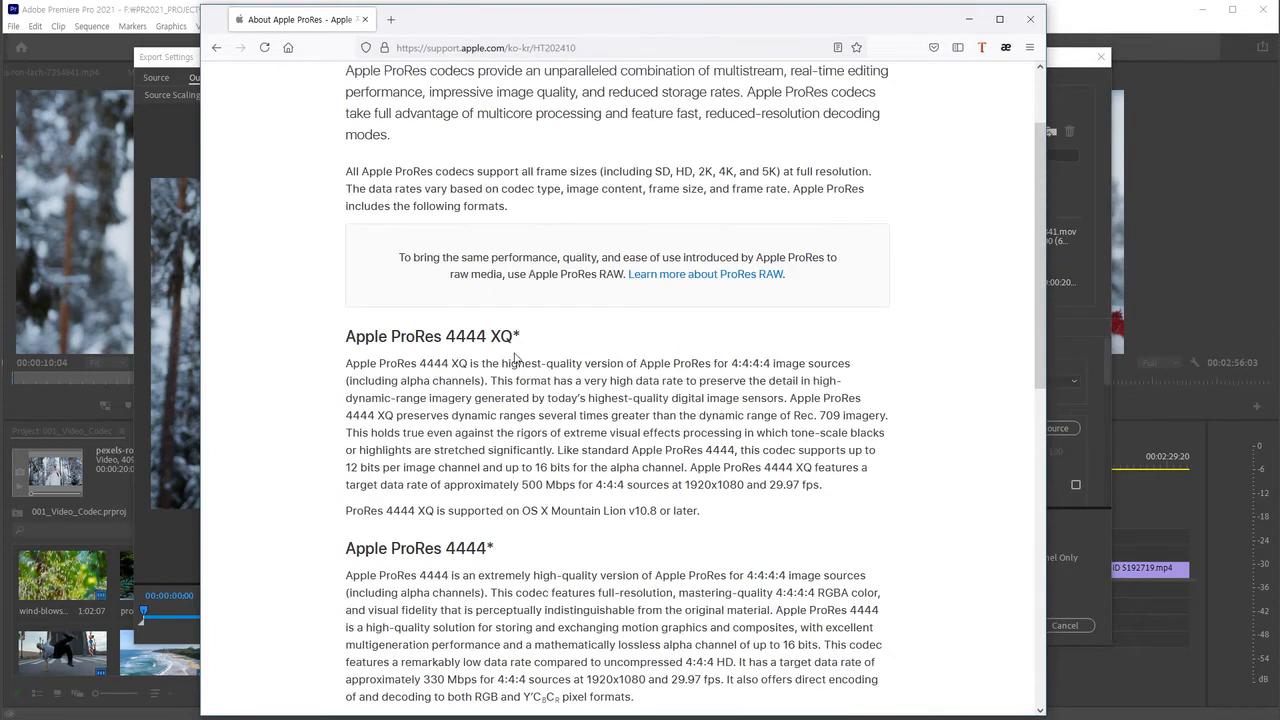
{"action": "left_click", "coordinate": [968, 19]}
Choose Apple ProRes 422 as the video codec and match the export's frame size to the source
{"action": "left_click", "coordinate": [1013, 382]}
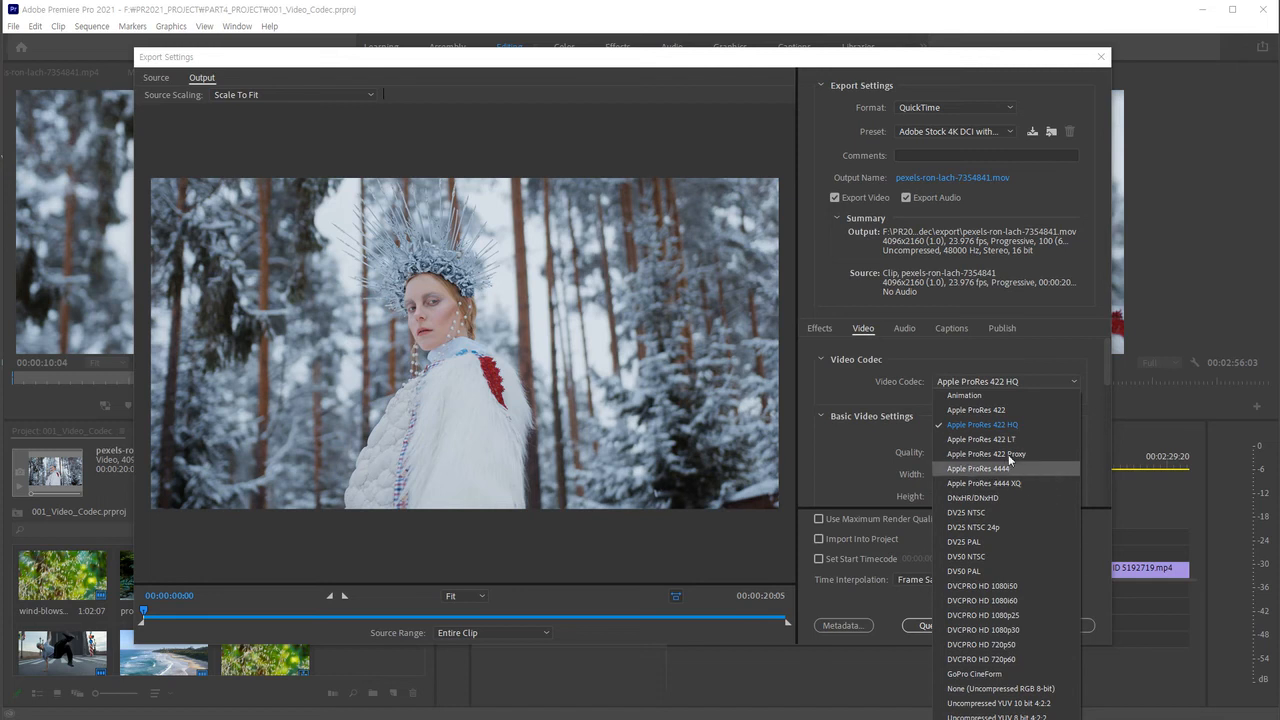
{"action": "left_click", "coordinate": [993, 410]}
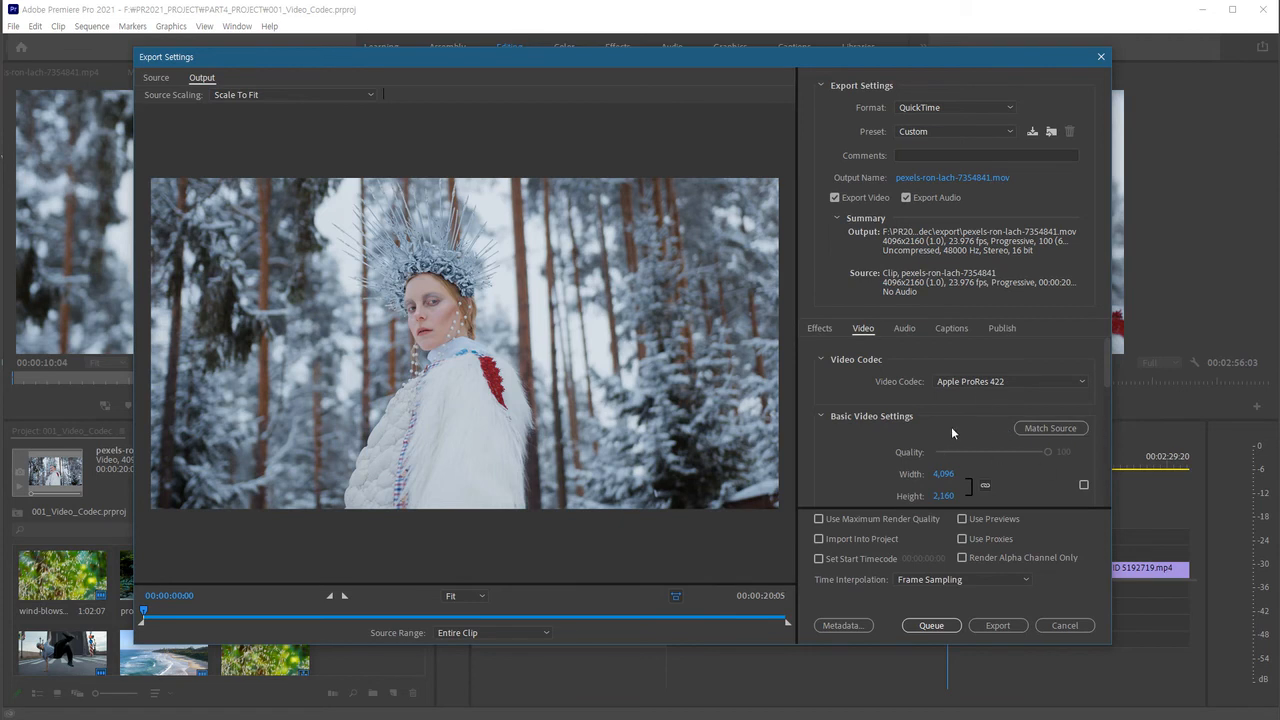
{"action": "left_click", "coordinate": [1083, 484]}
{"action": "scroll", "coordinate": [953, 463], "scroll_direction": "down", "scroll_amount": 1}
{"action": "scroll", "coordinate": [1100, 395], "scroll_direction": "down", "scroll_amount": 1}
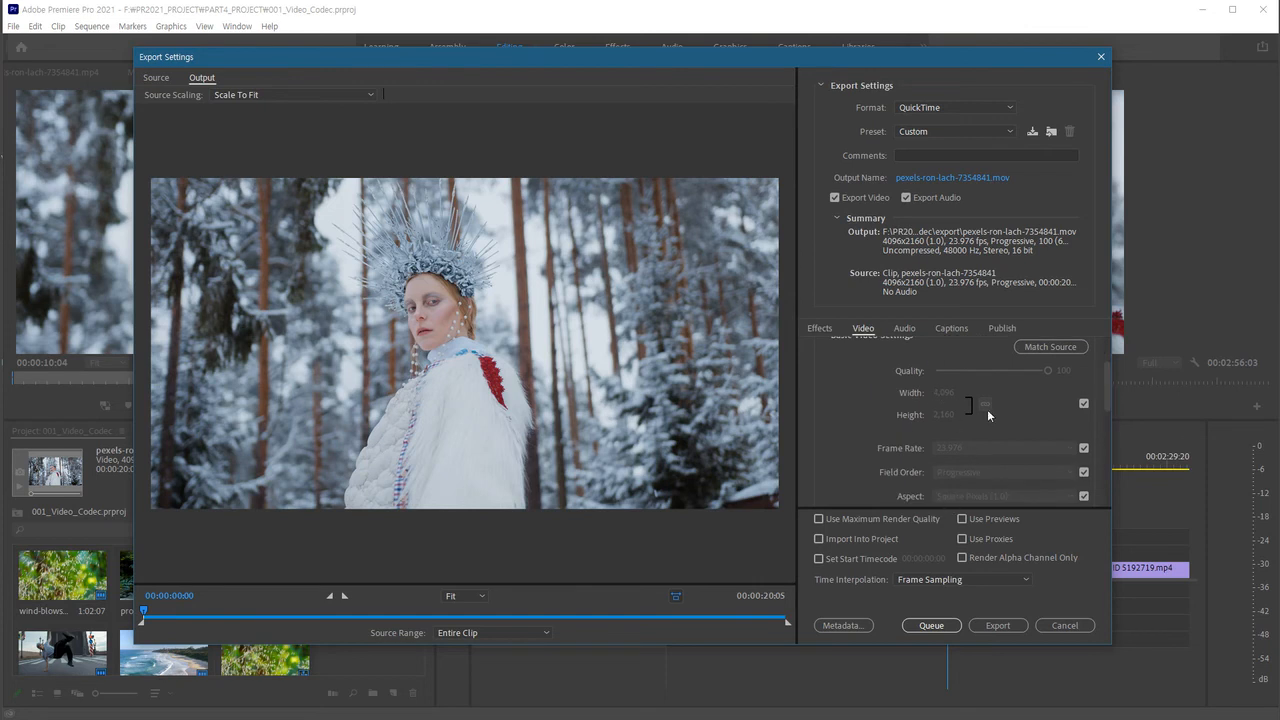
Try unlocking the export's frame size and frame rate, and restore source matching for both
{"action": "left_click", "coordinate": [1085, 405]}
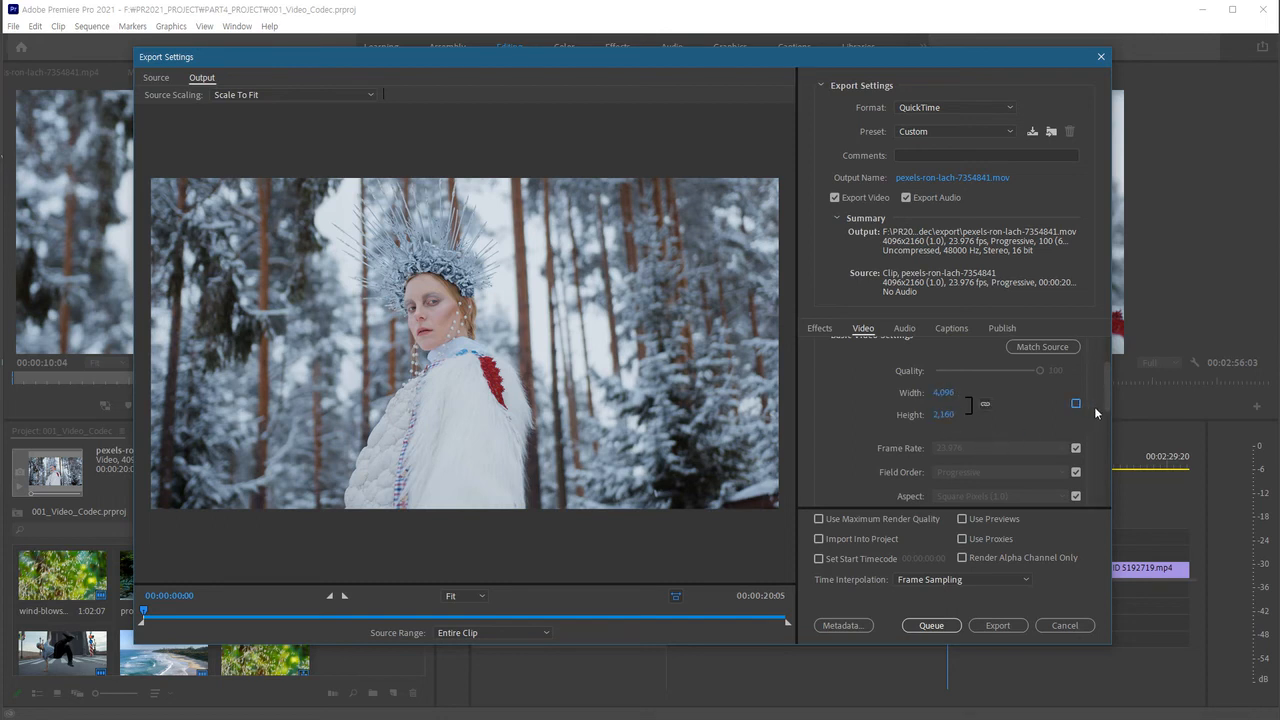
{"action": "left_click", "coordinate": [1076, 403]}
{"action": "left_click", "coordinate": [1076, 448]}
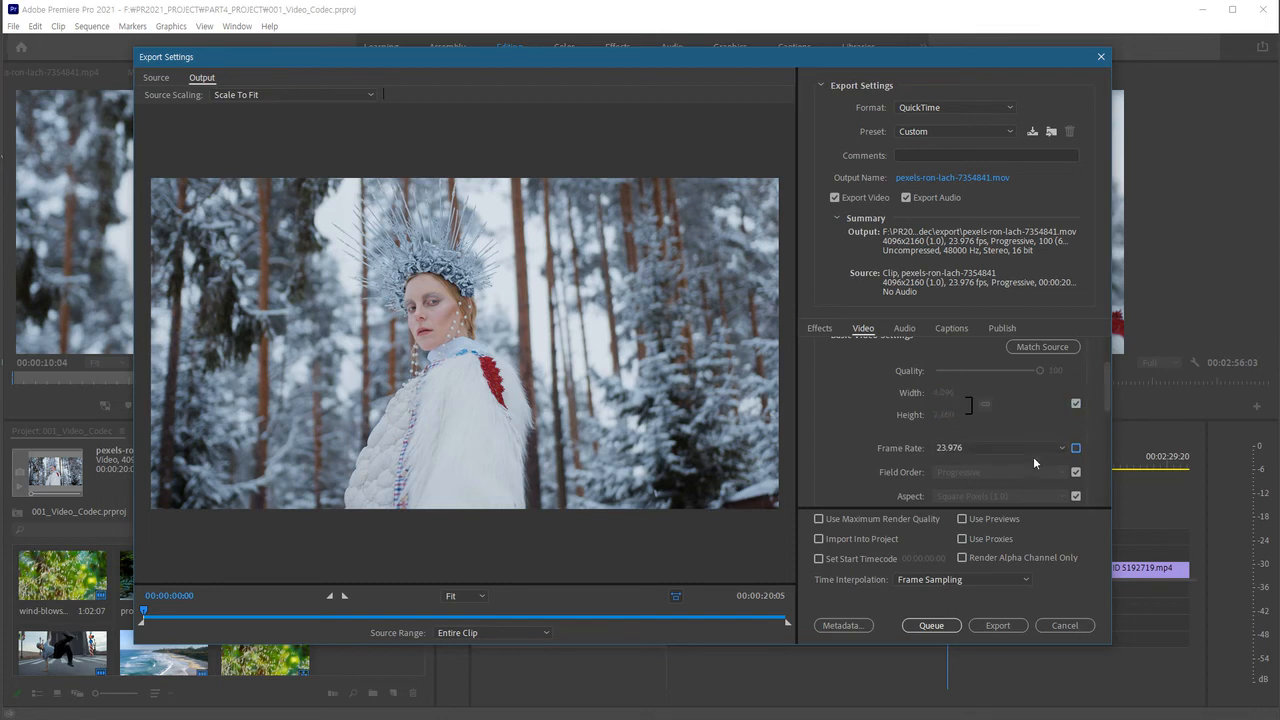
{"action": "left_click", "coordinate": [1058, 446]}
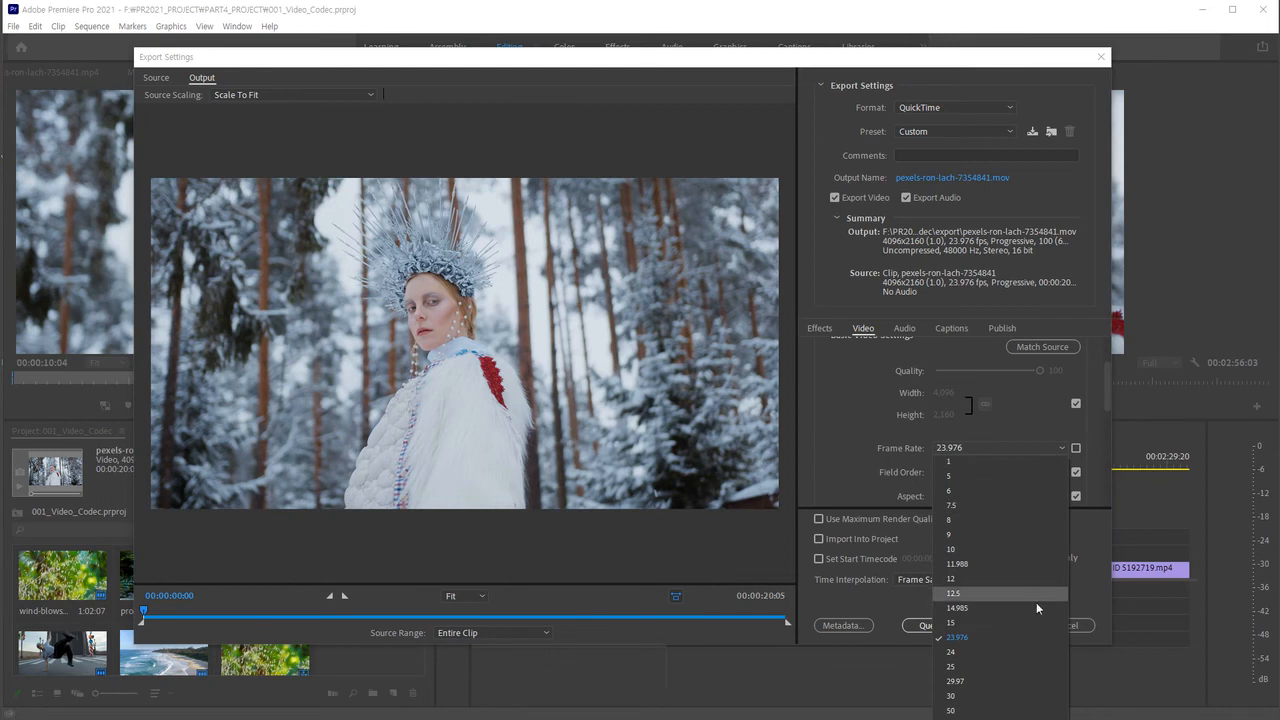
{"action": "left_click", "coordinate": [1112, 418]}
{"action": "left_click", "coordinate": [1076, 448]}
{"action": "left_click_drag", "start_coordinate": [1105, 408], "coordinate": [1107, 439]}
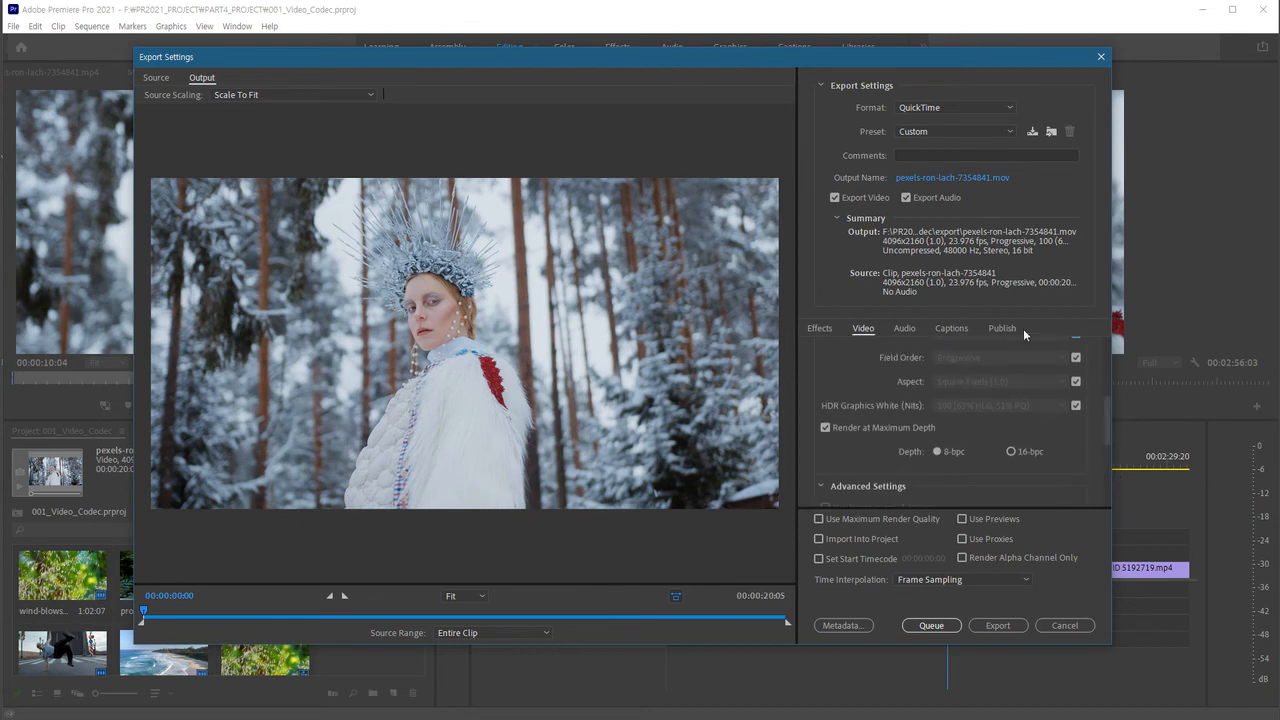
Set the export audio to a 48000 Hz sample rate and a 16 bit sample size
{"action": "left_click", "coordinate": [903, 328]}
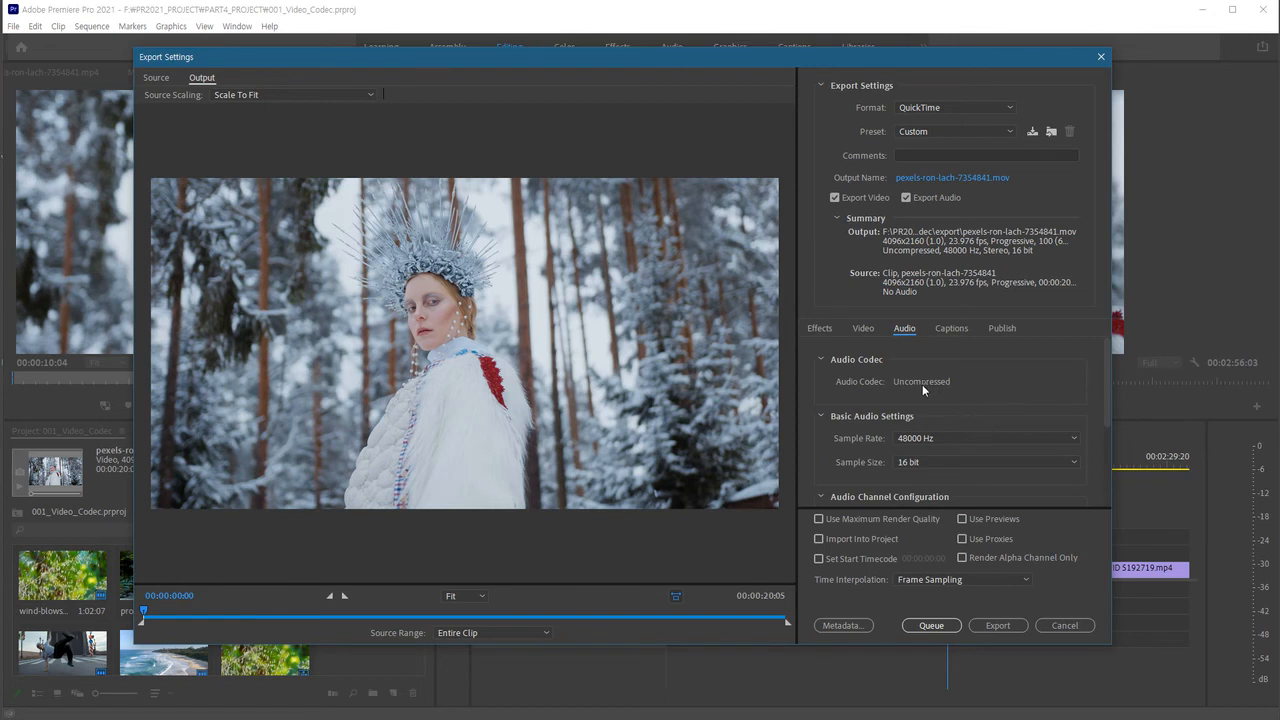
{"action": "left_click", "coordinate": [1076, 434]}
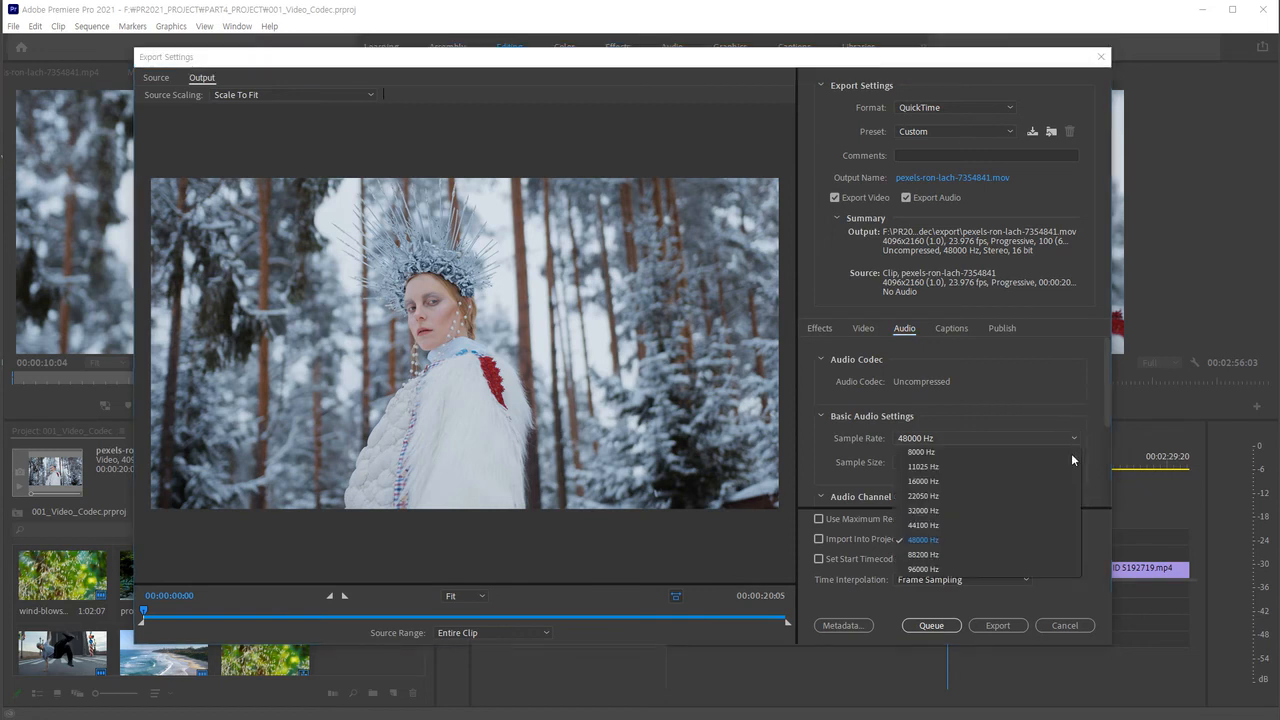
{"action": "left_click", "coordinate": [1011, 545]}
{"action": "left_click", "coordinate": [1075, 462]}
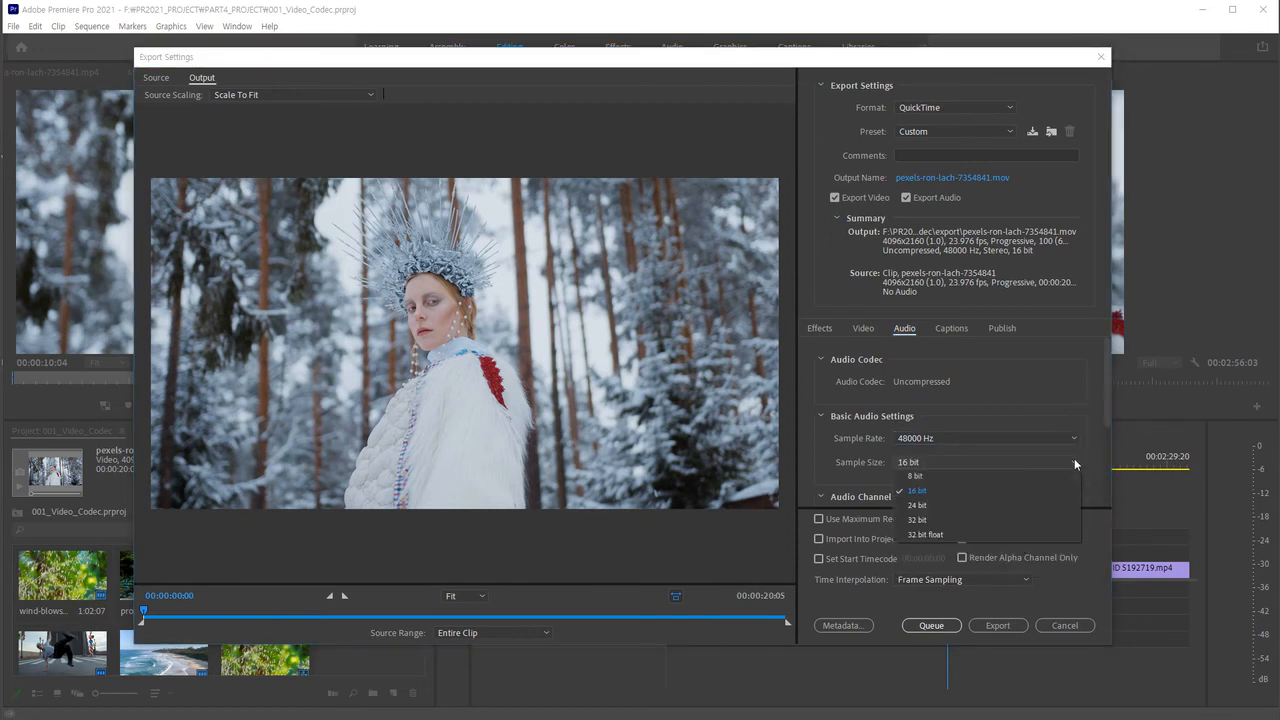
{"action": "left_click", "coordinate": [1078, 486]}
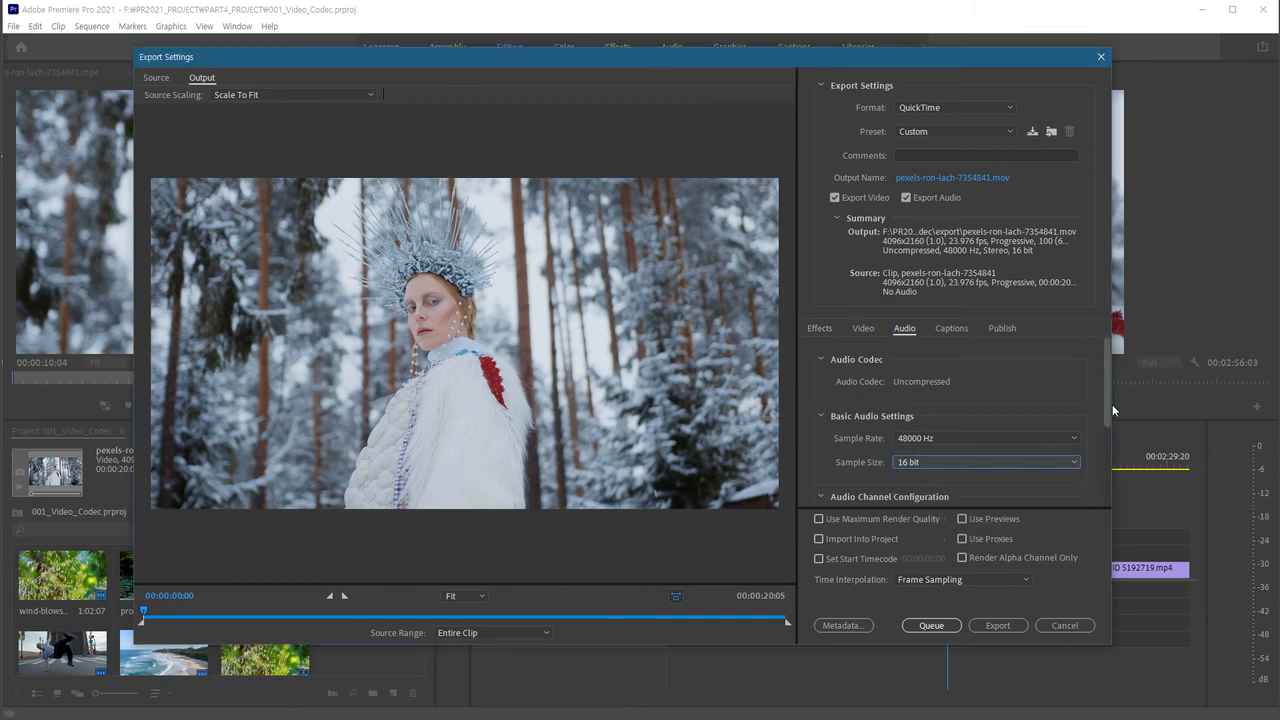
{"action": "mouse_move", "coordinate": [1112, 404]}
{"action": "left_mouse_down"}
{"action": "mouse_move", "coordinate": [1113, 476]}
{"action": "mouse_move", "coordinate": [1111, 401]}
{"action": "left_mouse_up"}
Toggle the video and audio export options and leave both enabled
{"action": "left_click", "coordinate": [862, 204]}
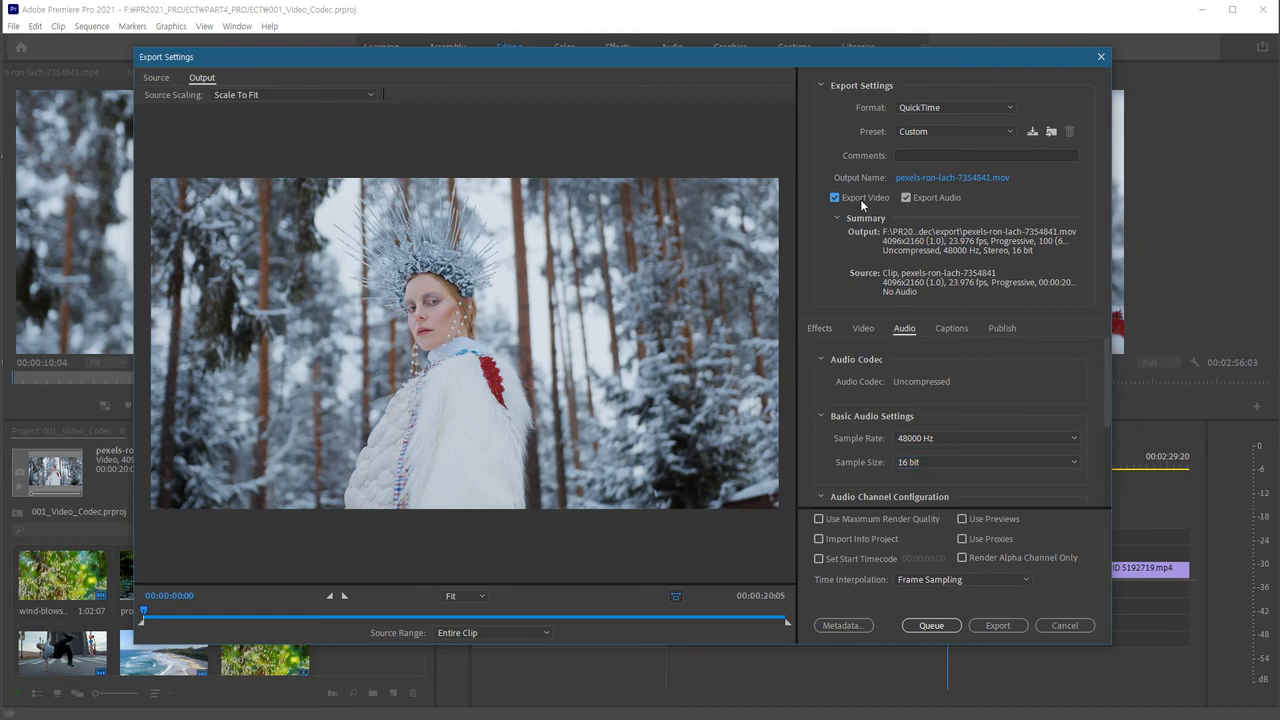
{"action": "left_click", "coordinate": [865, 203]}
{"action": "left_click", "coordinate": [933, 200]}
{"action": "left_click", "coordinate": [937, 204]}
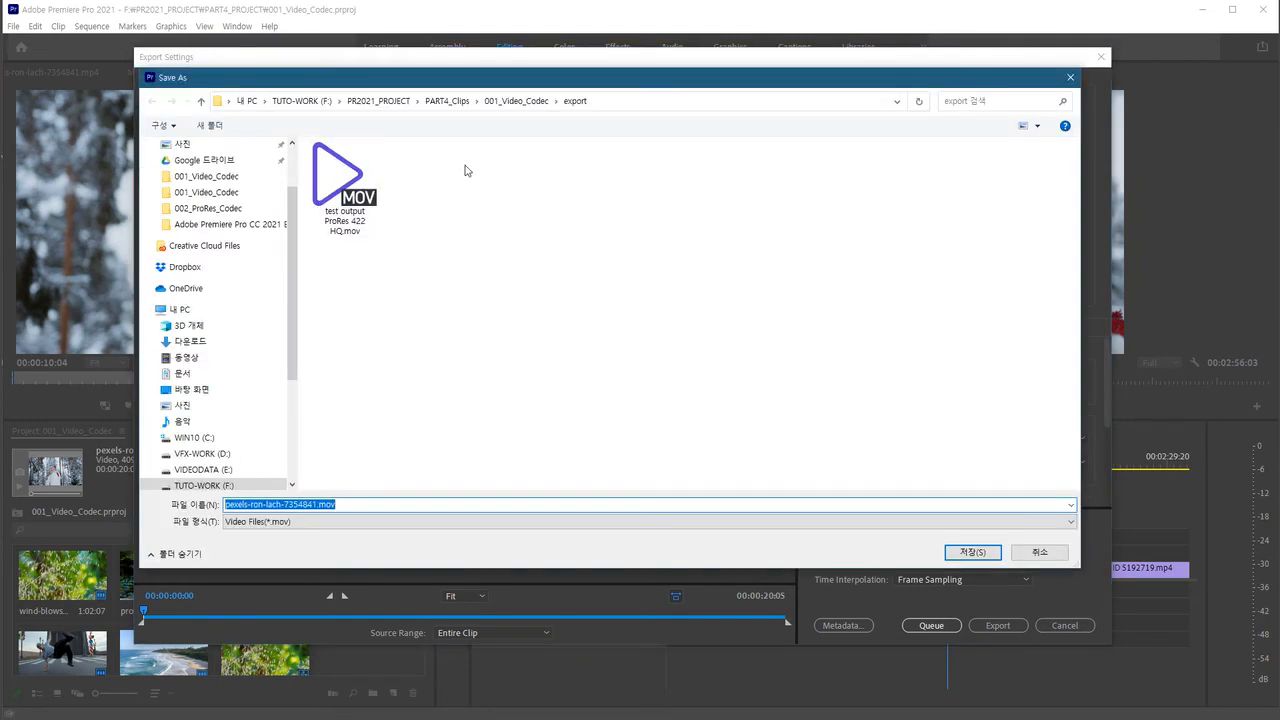
Create a folder named export inside PART4_Clips\002_ProRes and open it as the output location
{"action": "left_click", "coordinate": [516, 101]}
{"action": "left_click", "coordinate": [422, 200]}
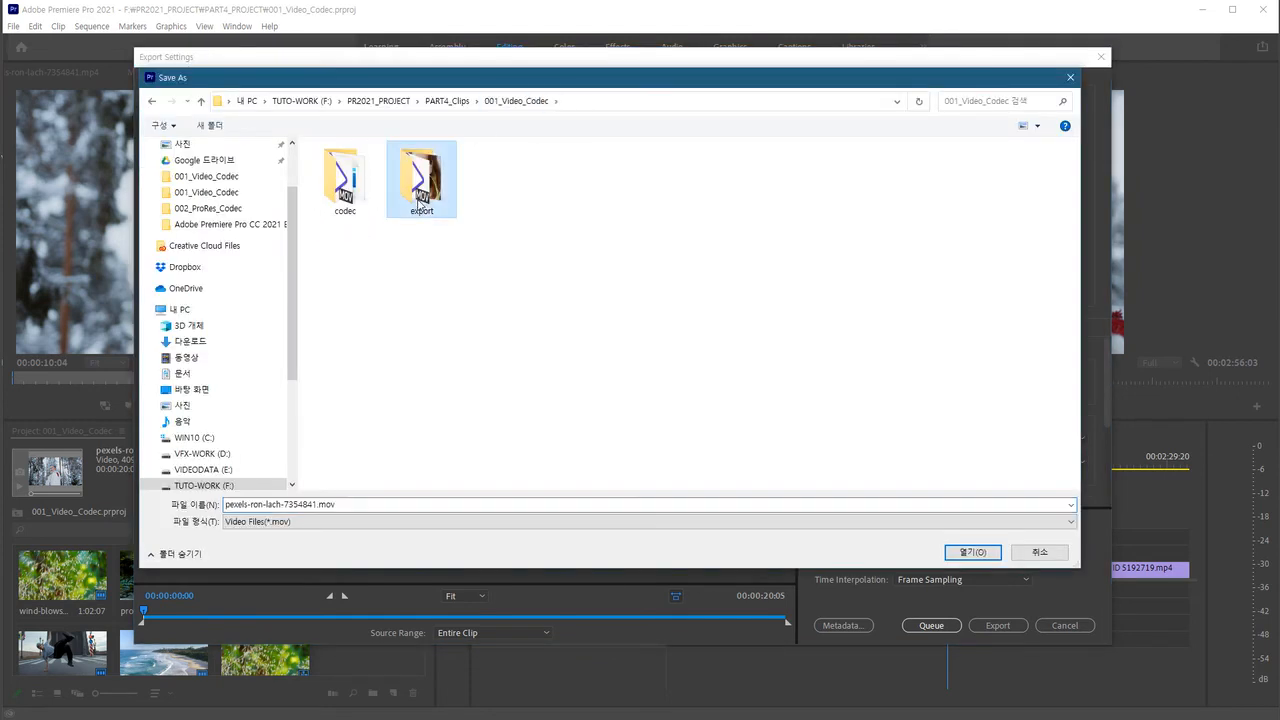
{"action": "left_click", "coordinate": [447, 101]}
{"action": "double_click", "coordinate": [345, 182]}
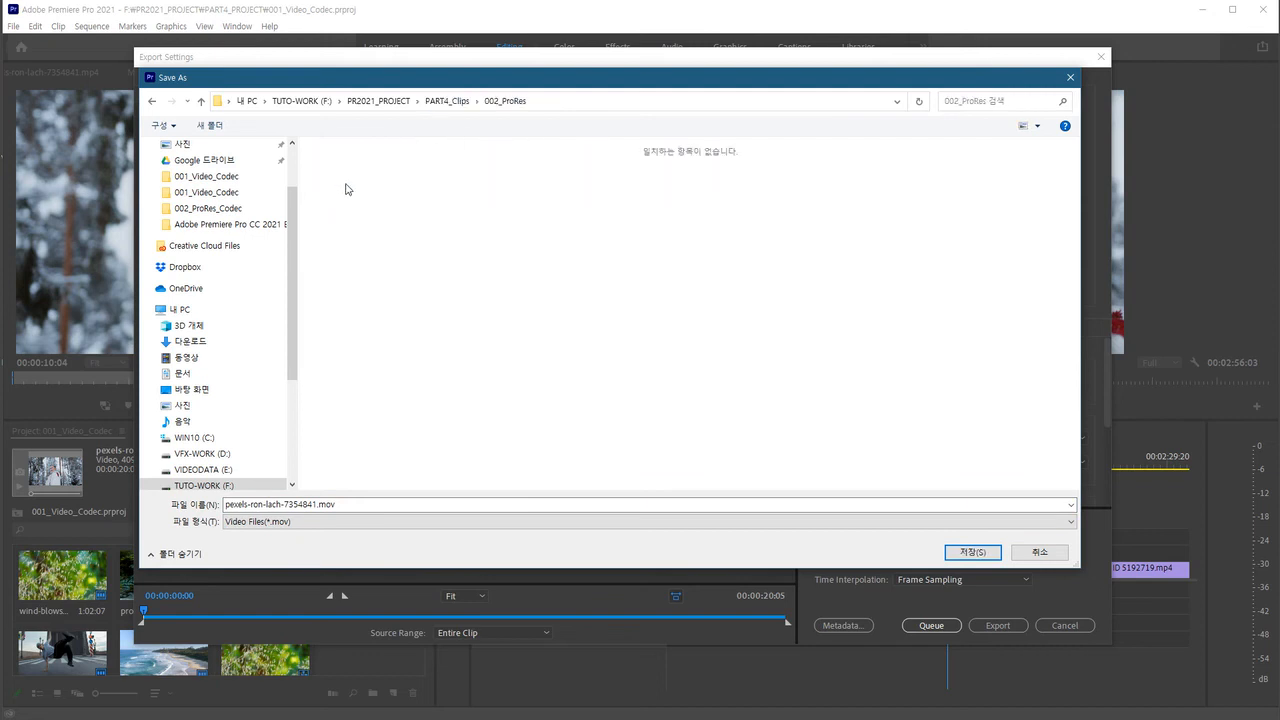
{"action": "left_click", "coordinate": [212, 126]}
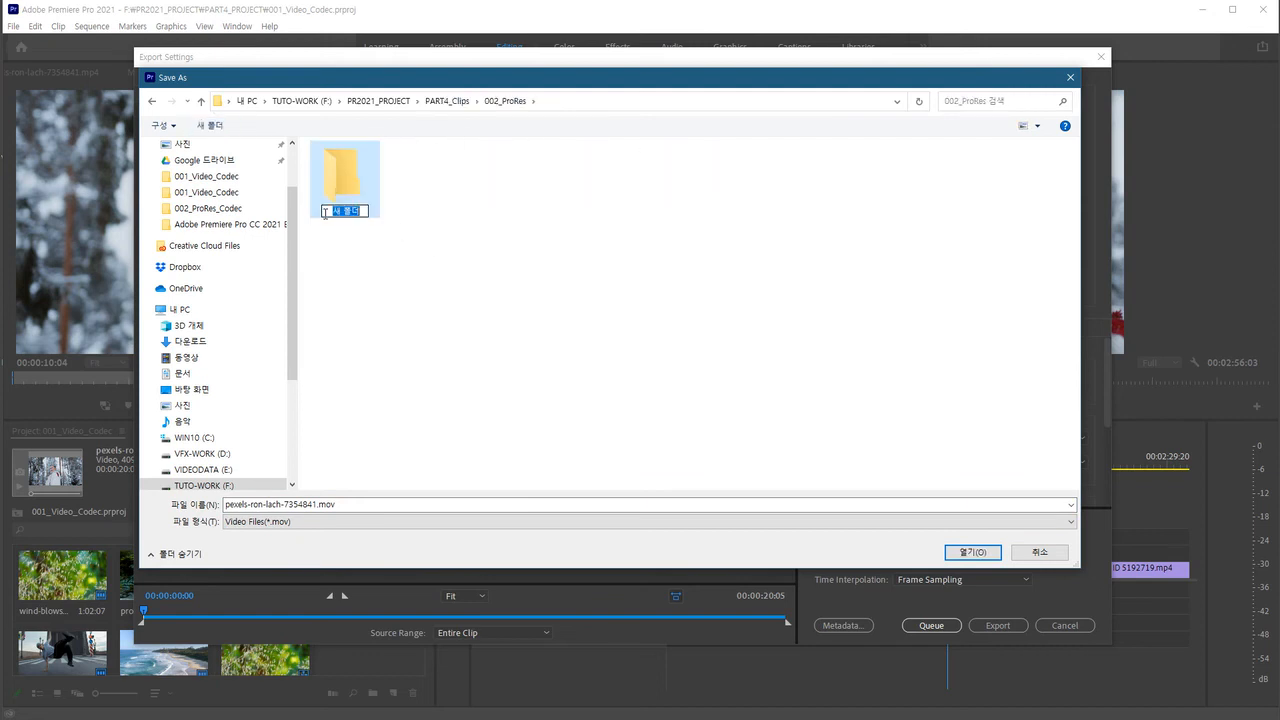
{"action": "type", "text": "ort"}
{"action": "key", "text": "Return"}
{"action": "left_click", "coordinate": [347, 230]}
{"action": "double_click", "coordinate": [349, 189]}
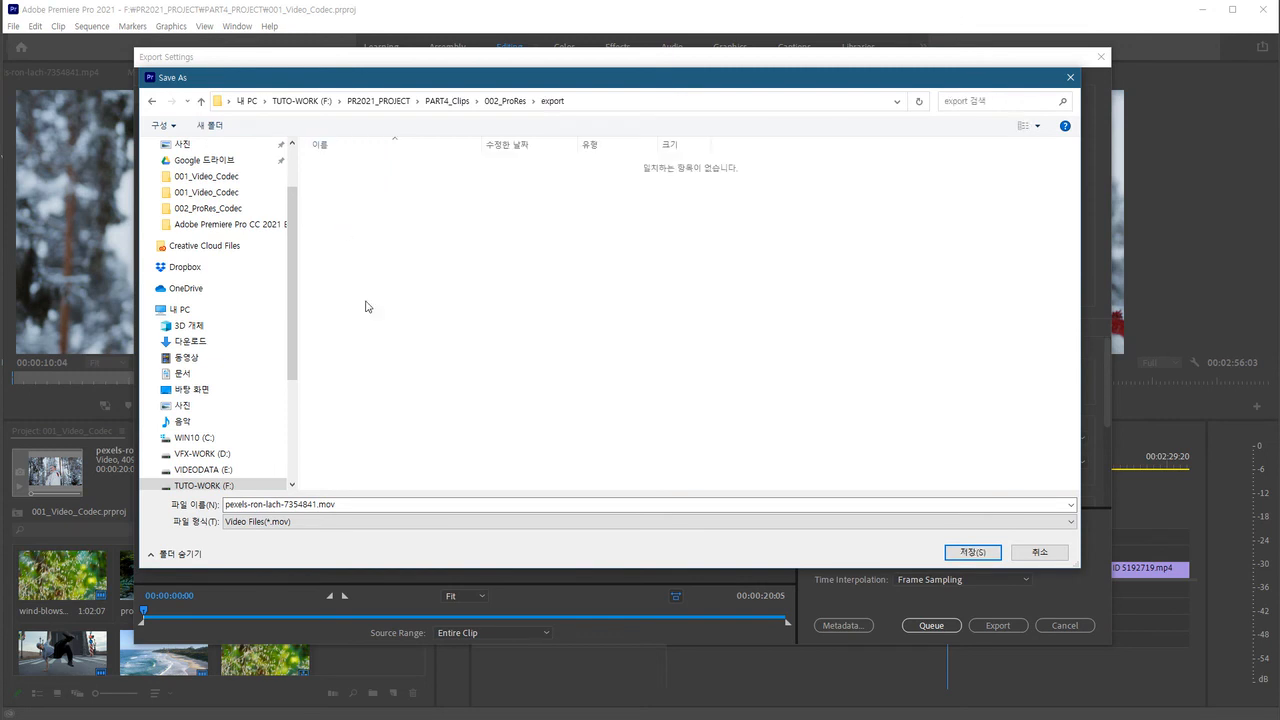
Append _ProRes422 to the output file name, save it, and export the clip
{"action": "left_click", "coordinate": [317, 504]}
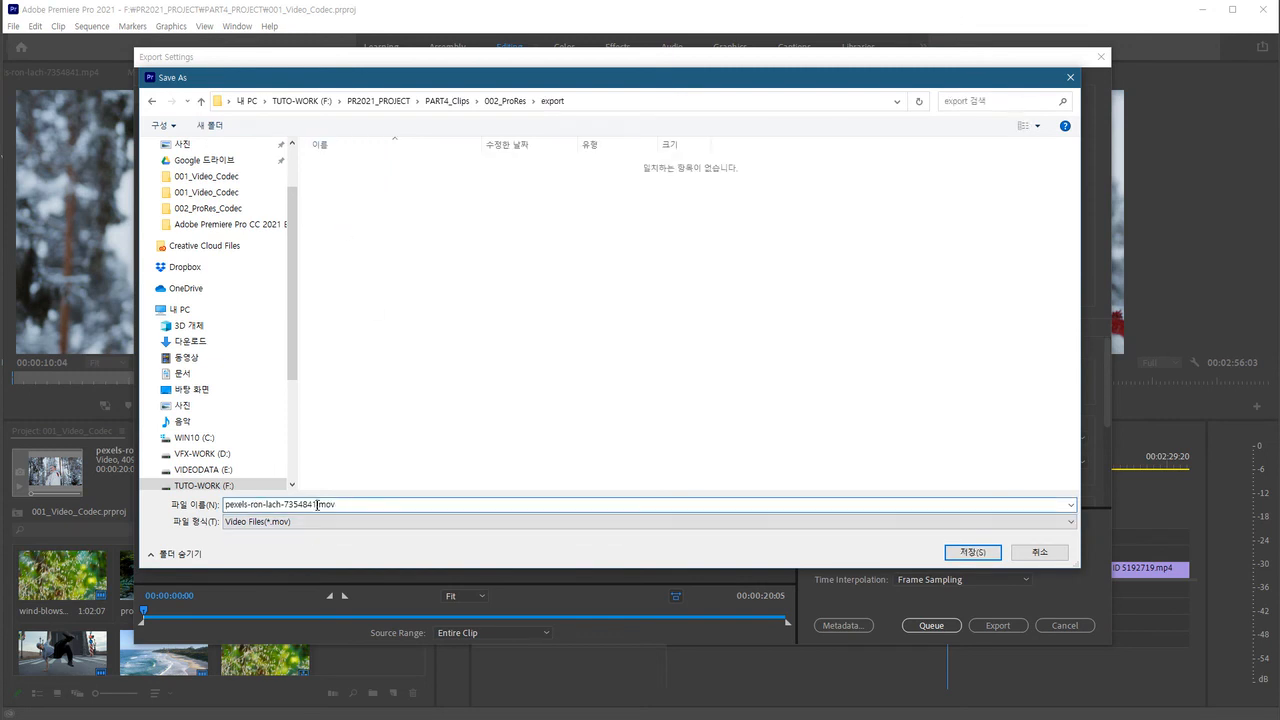
{"action": "type", "text": "_ProRes"}
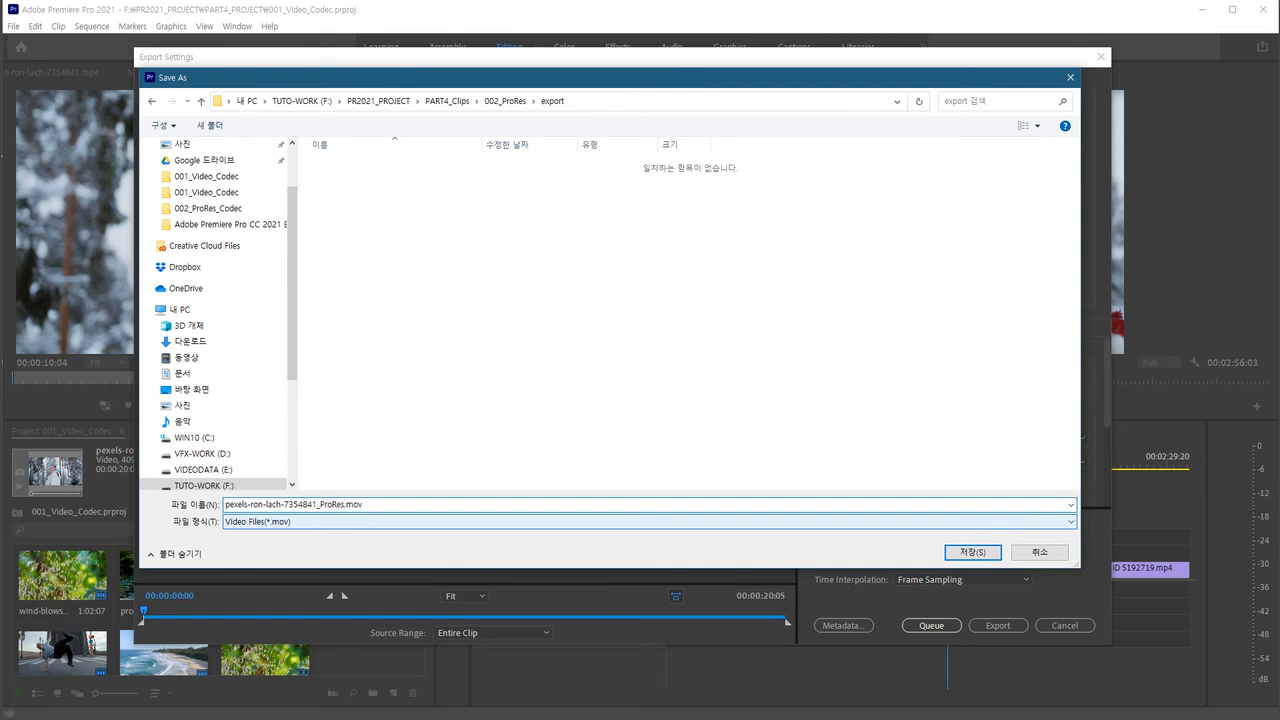
{"action": "type", "text": "422"}
{"action": "key", "text": "Return"}
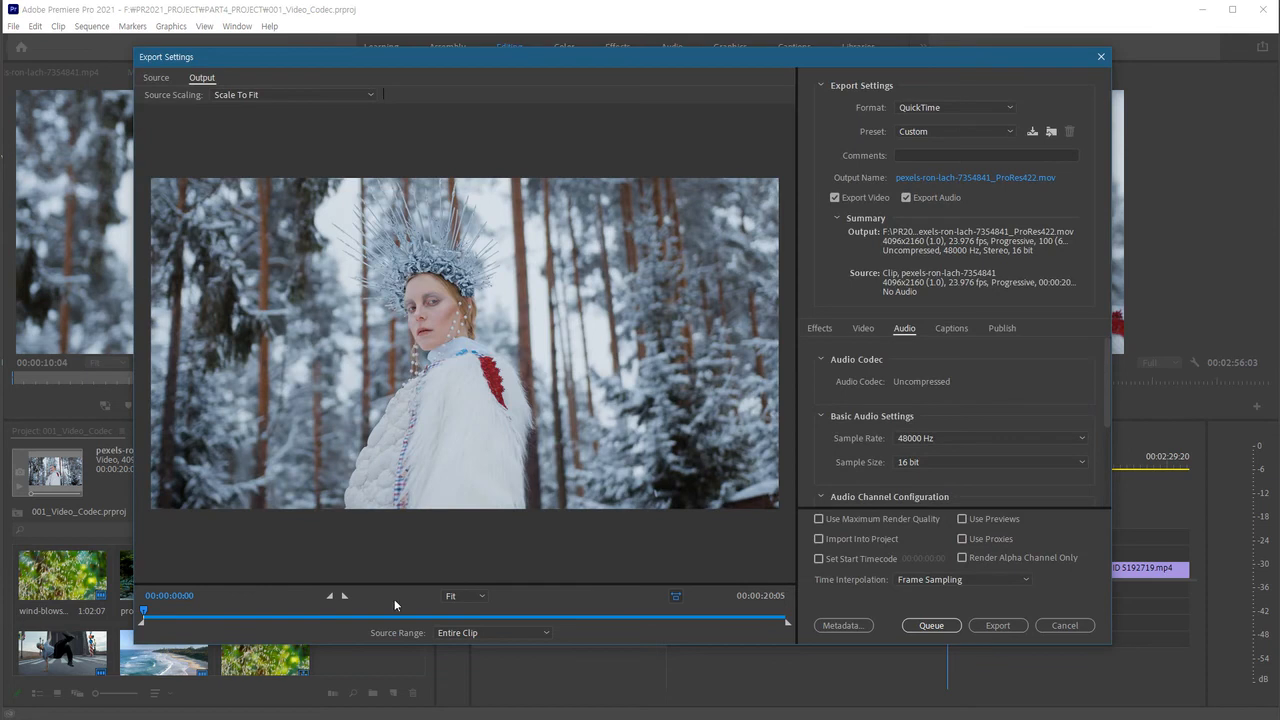
{"action": "left_click", "coordinate": [999, 626]}
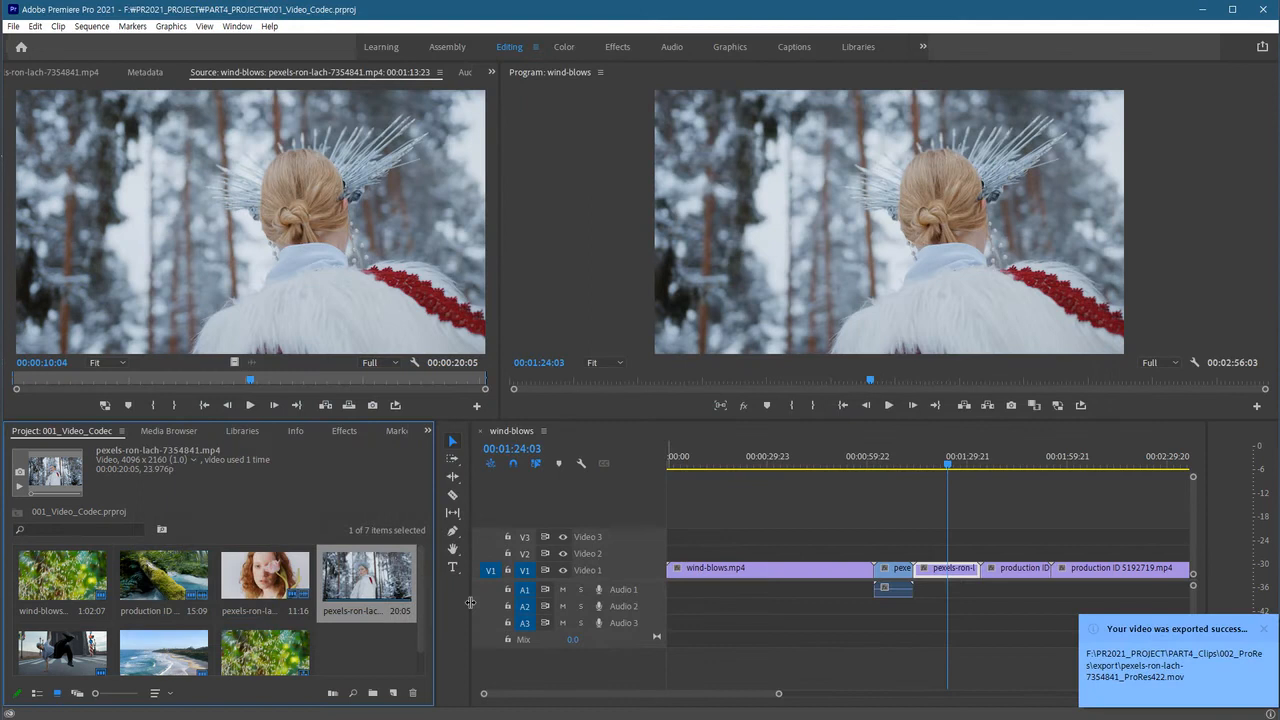
Create a bin named ProRes Codec in the project and open it
{"action": "left_click", "coordinate": [380, 648]}
{"action": "scroll", "coordinate": [378, 646], "scroll_direction": "down", "scroll_amount": 1}
{"action": "scroll", "coordinate": [378, 646], "scroll_direction": "up", "scroll_amount": 1}
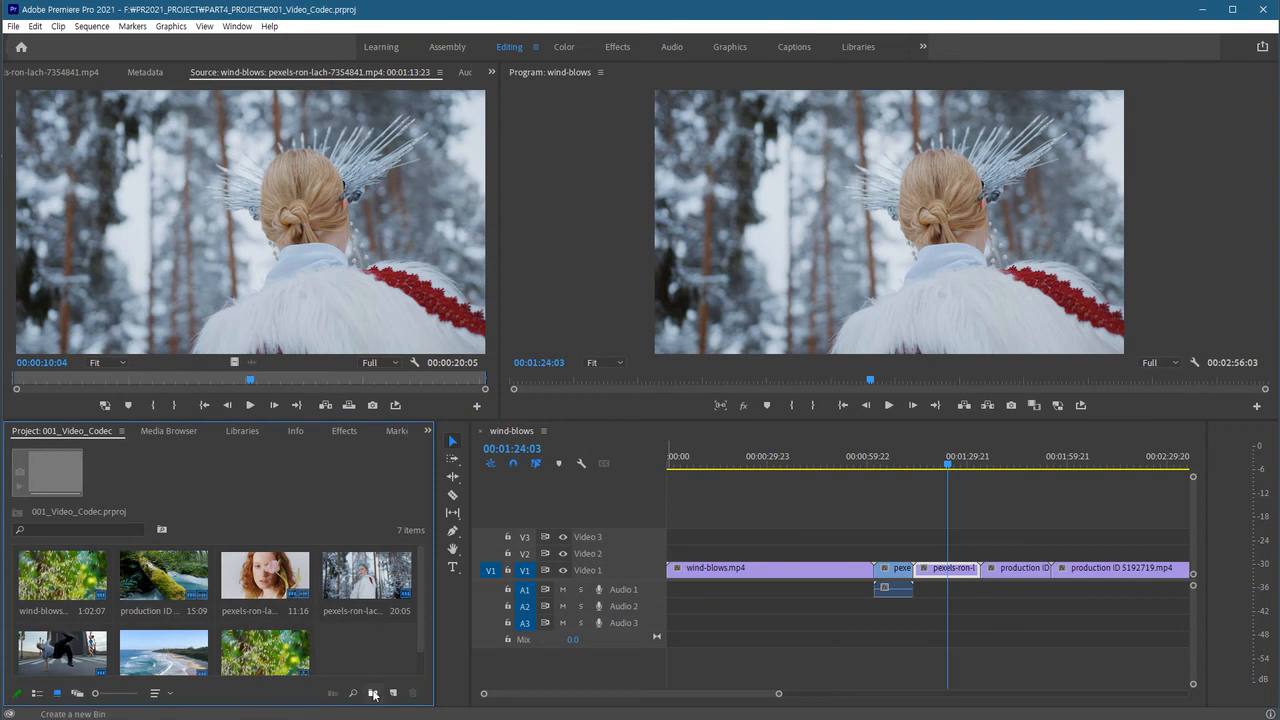
{"action": "left_click", "coordinate": [374, 694]}
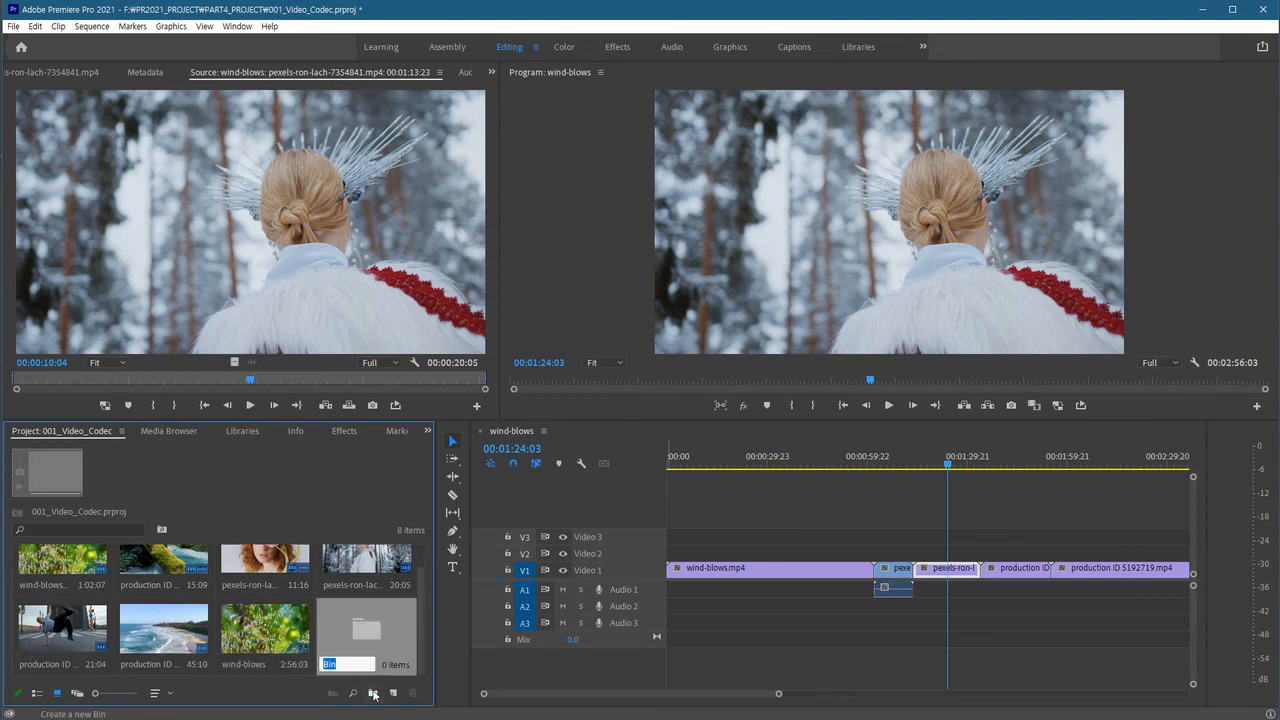
{"action": "type", "text": "ProRes CO"}
{"action": "key", "text": "BackSpace"}
{"action": "type", "text": "odec"}
{"action": "key", "text": "Tab"}
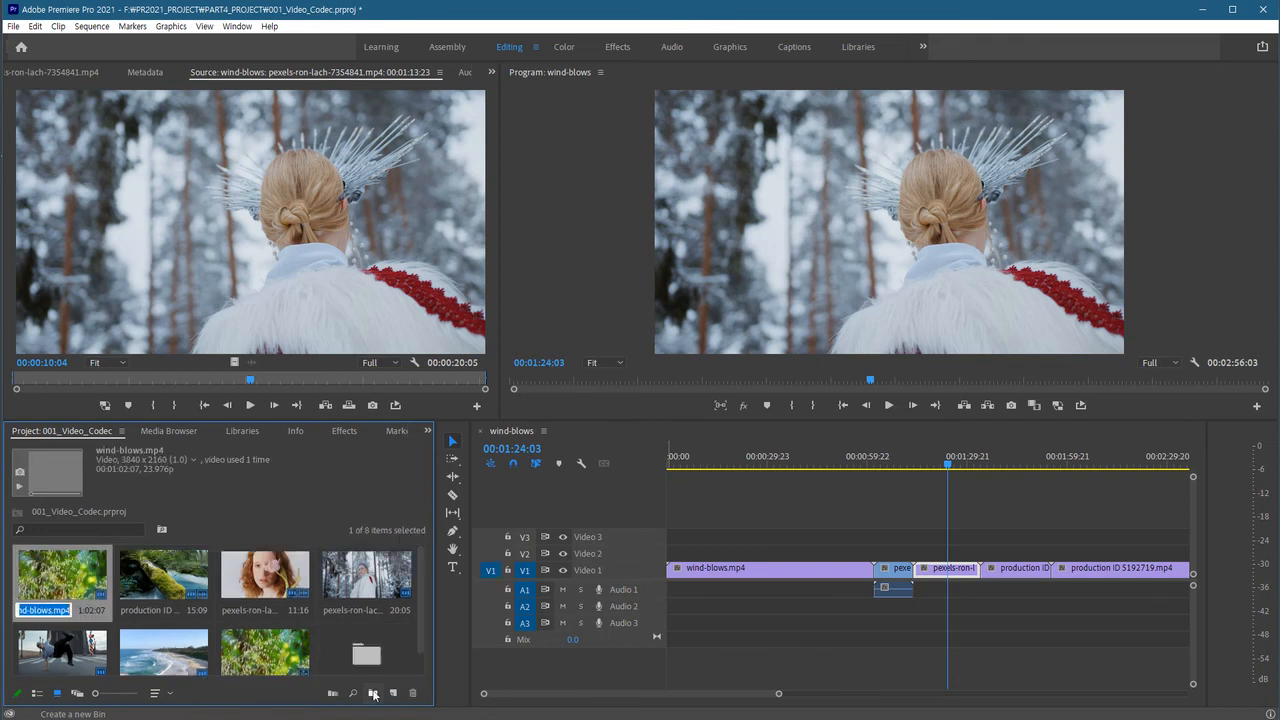
{"action": "left_click", "coordinate": [412, 645]}
{"action": "double_click", "coordinate": [379, 643]}
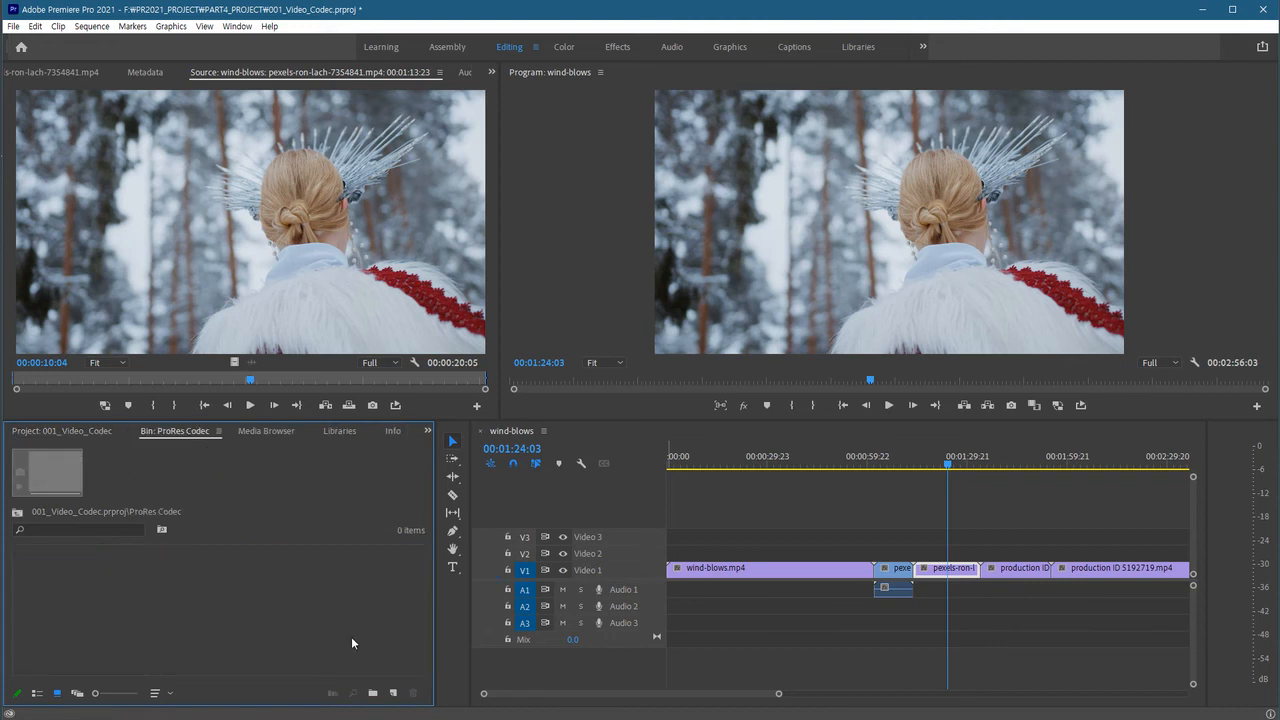
Import the exported 7354841_ProRes422.mov clip from the 002_ProRes\export folder into the ProRes Codec bin
{"action": "double_click", "coordinate": [225, 587]}
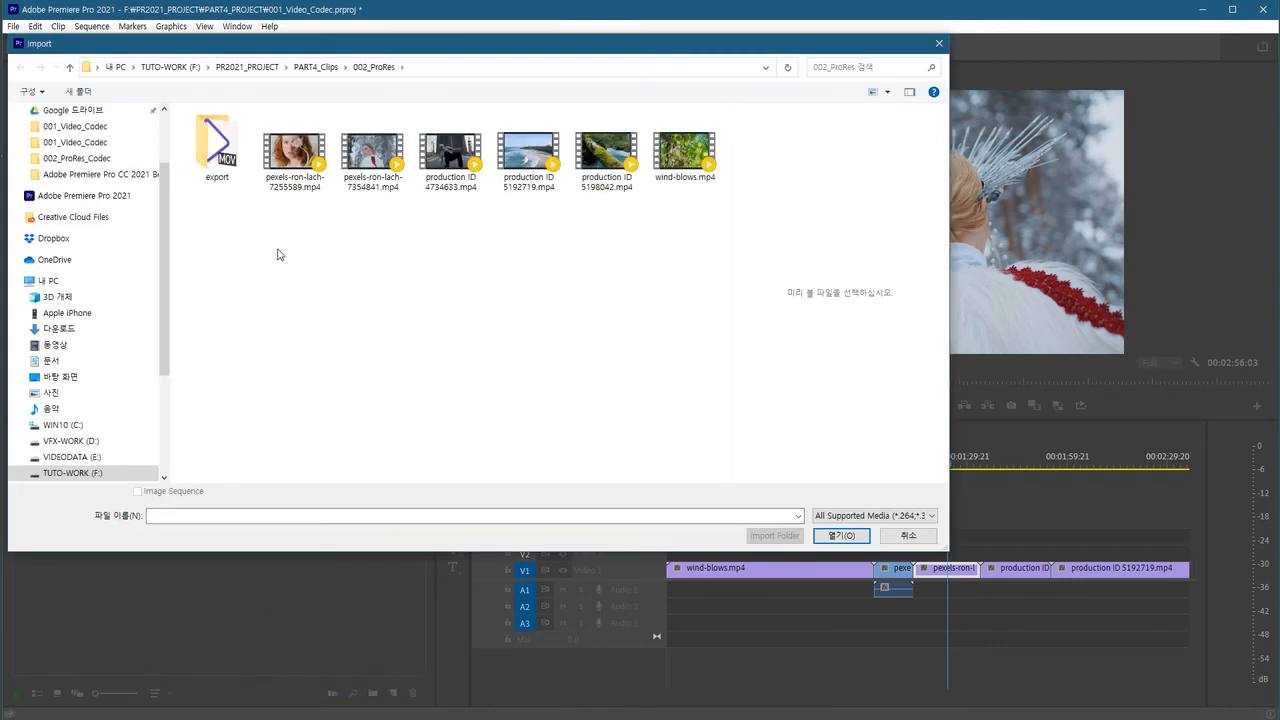
{"action": "double_click", "coordinate": [220, 148]}
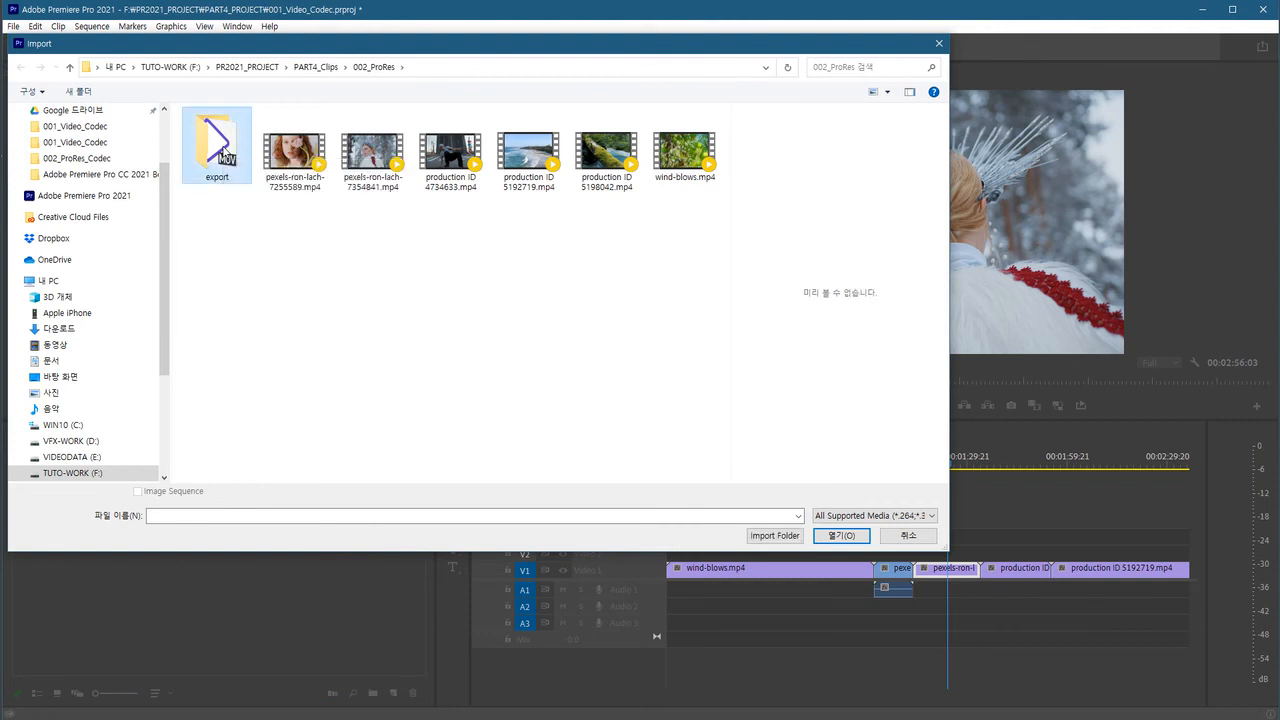
{"action": "left_click", "coordinate": [218, 150]}
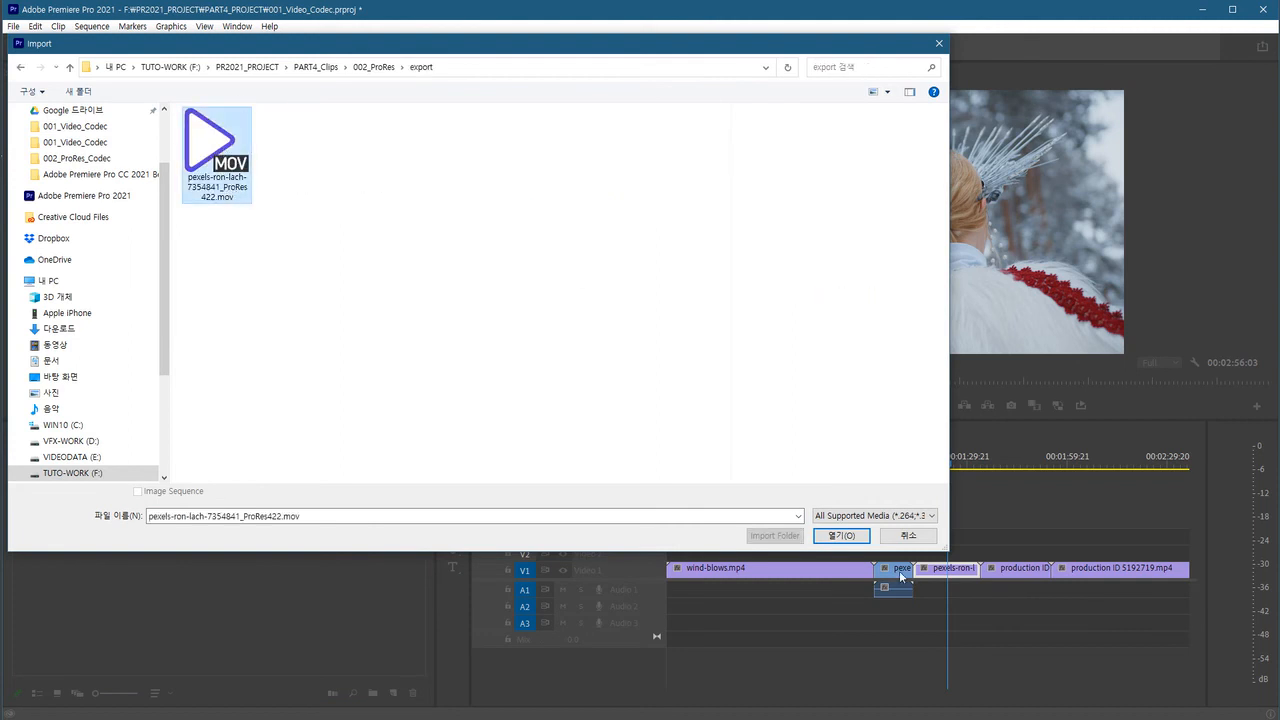
{"action": "left_click", "coordinate": [852, 539]}
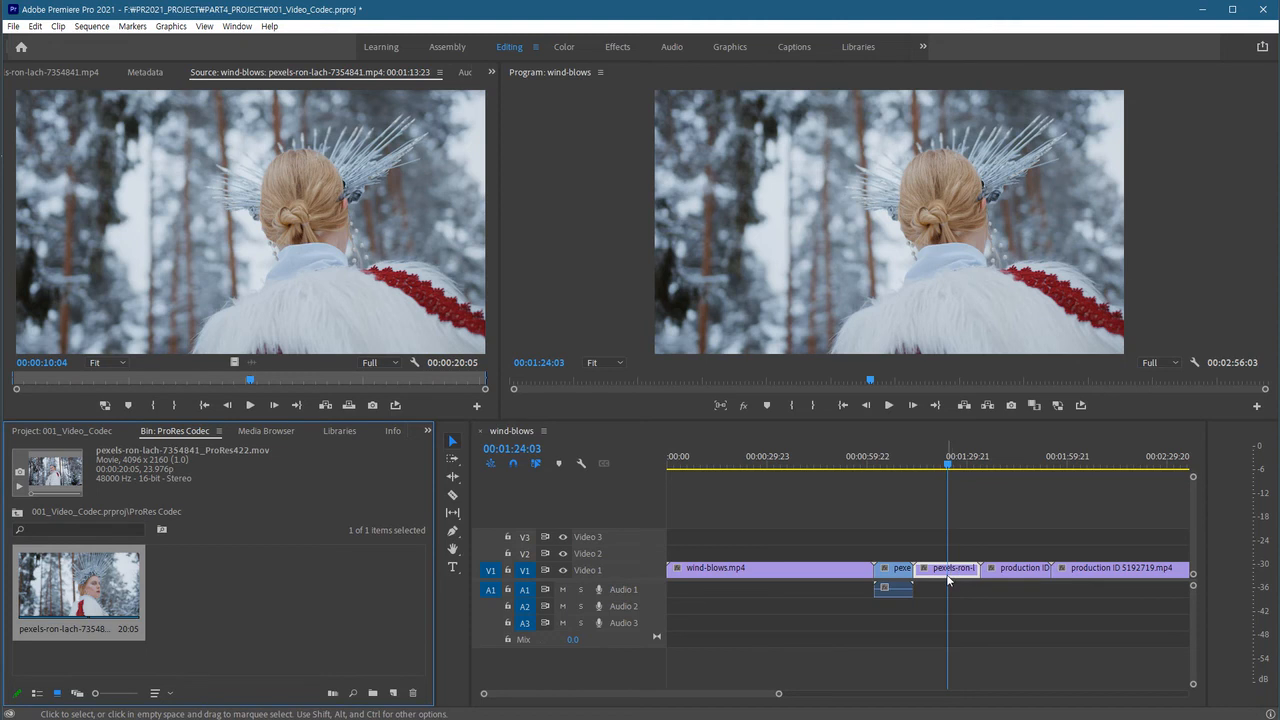
Replace the 7354841 MP4 clip on Video 1 with the ProRes422 clip from the bin and load it in the Source monitor
{"action": "left_click", "coordinate": [948, 579]}
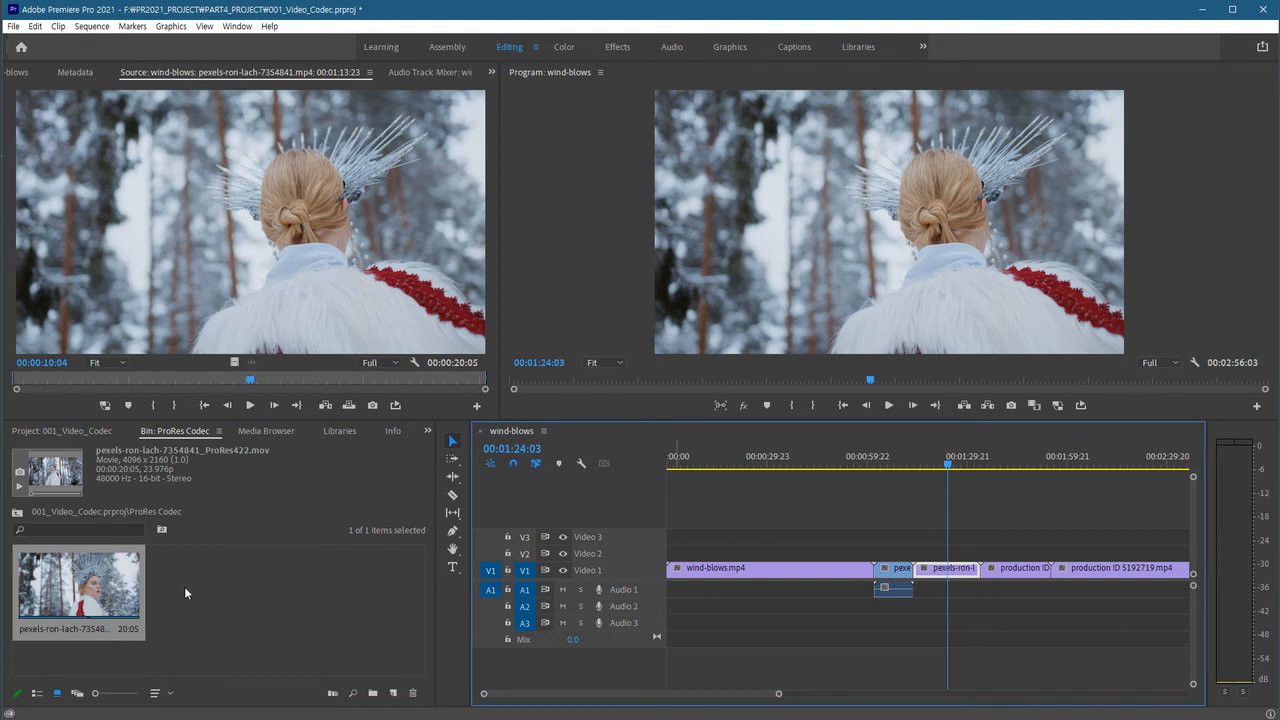
{"action": "left_click", "coordinate": [157, 616]}
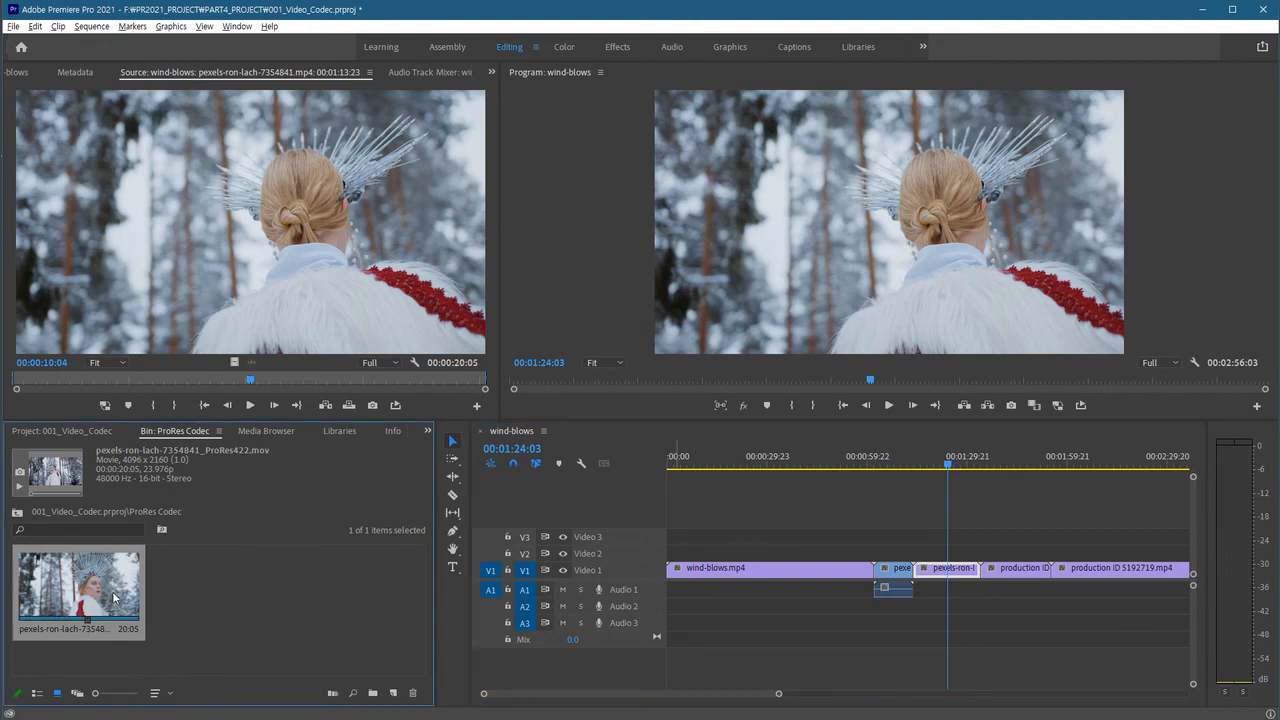
{"action": "left_click_drag", "start_coordinate": [353, 374], "coordinate": [936, 568]}
{"action": "double_click", "coordinate": [936, 568]}
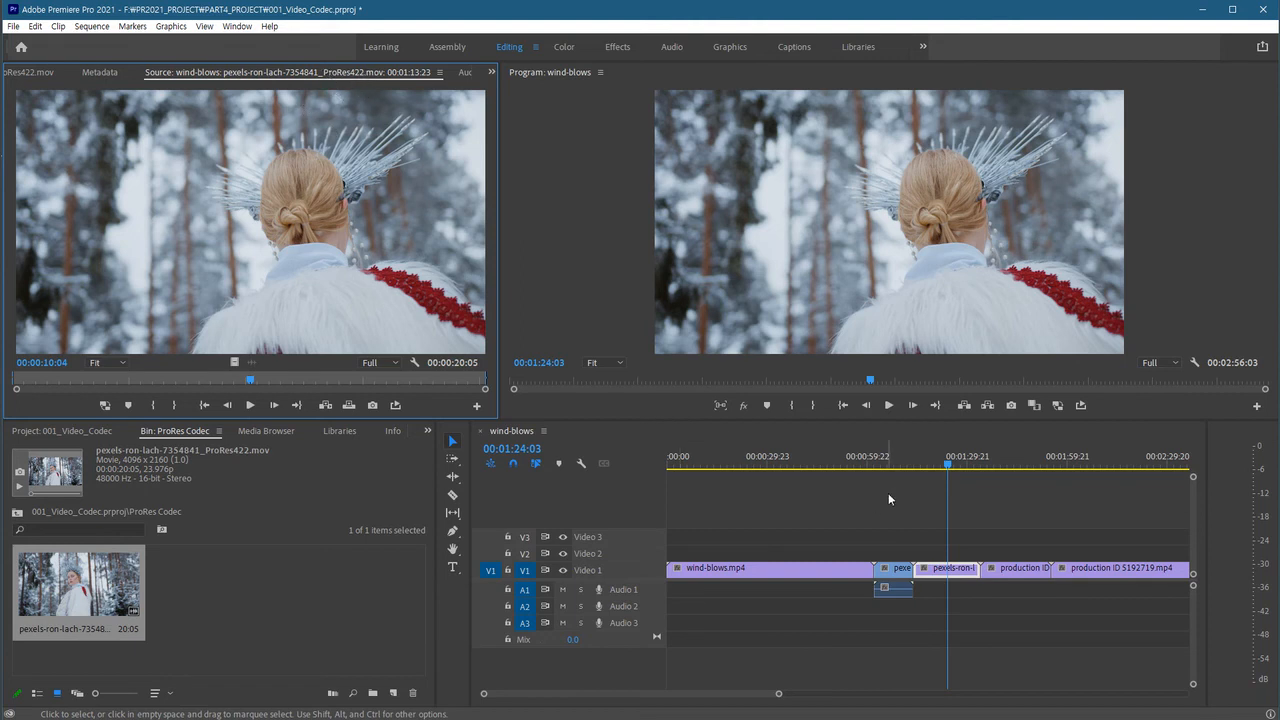
Scrub and play the ProRes422 clip in the sequence, leaving the playhead at 00:01:17:04
{"action": "mouse_move", "coordinate": [940, 465]}
{"action": "left_mouse_down"}
{"action": "mouse_move", "coordinate": [927, 465]}
{"action": "mouse_move", "coordinate": [951, 465]}
{"action": "mouse_move", "coordinate": [937, 468]}
{"action": "left_mouse_up"}
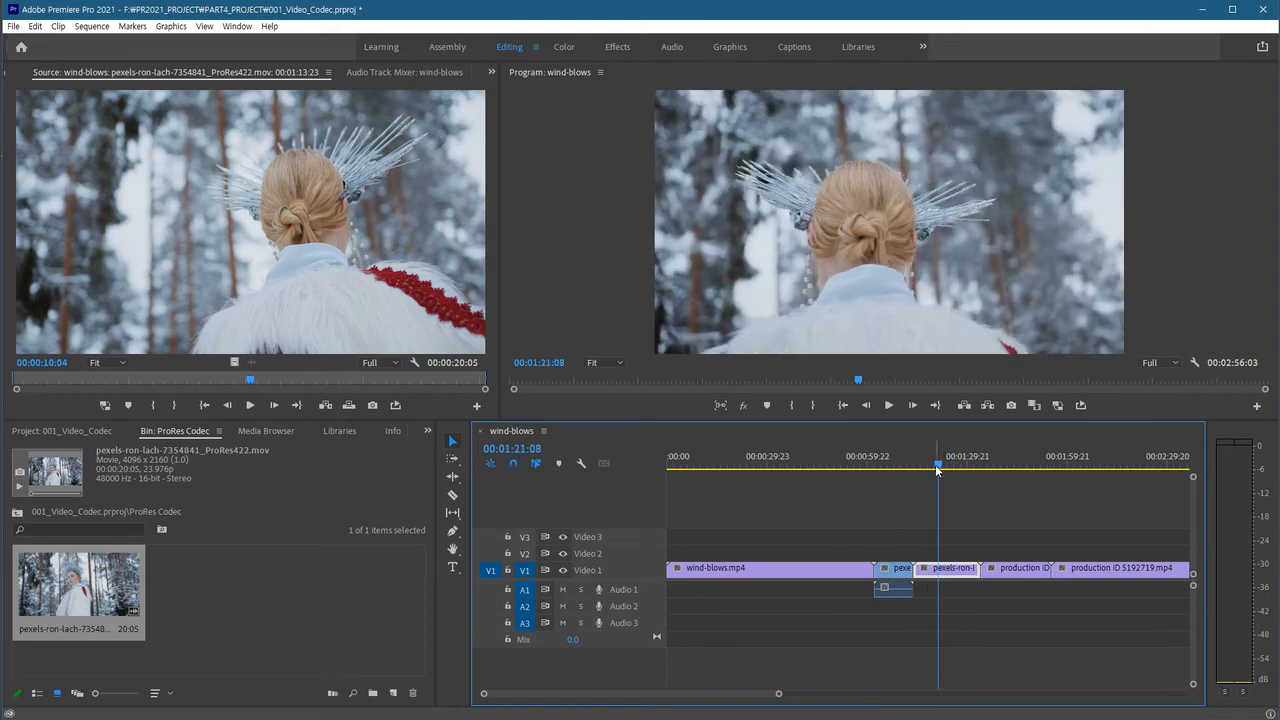
{"action": "scroll", "coordinate": [928, 516], "scroll_direction": "down", "scroll_amount": 1}
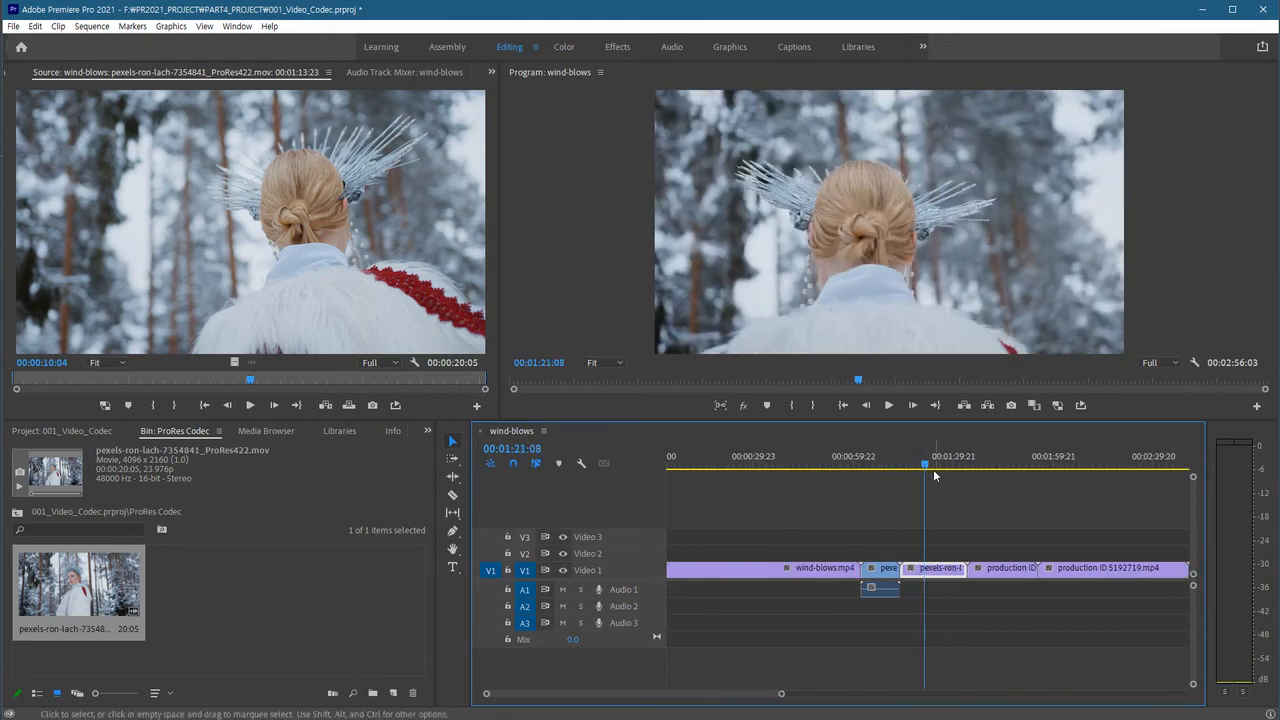
{"action": "scroll", "coordinate": [930, 529], "scroll_direction": "up", "scroll_amount": 4}
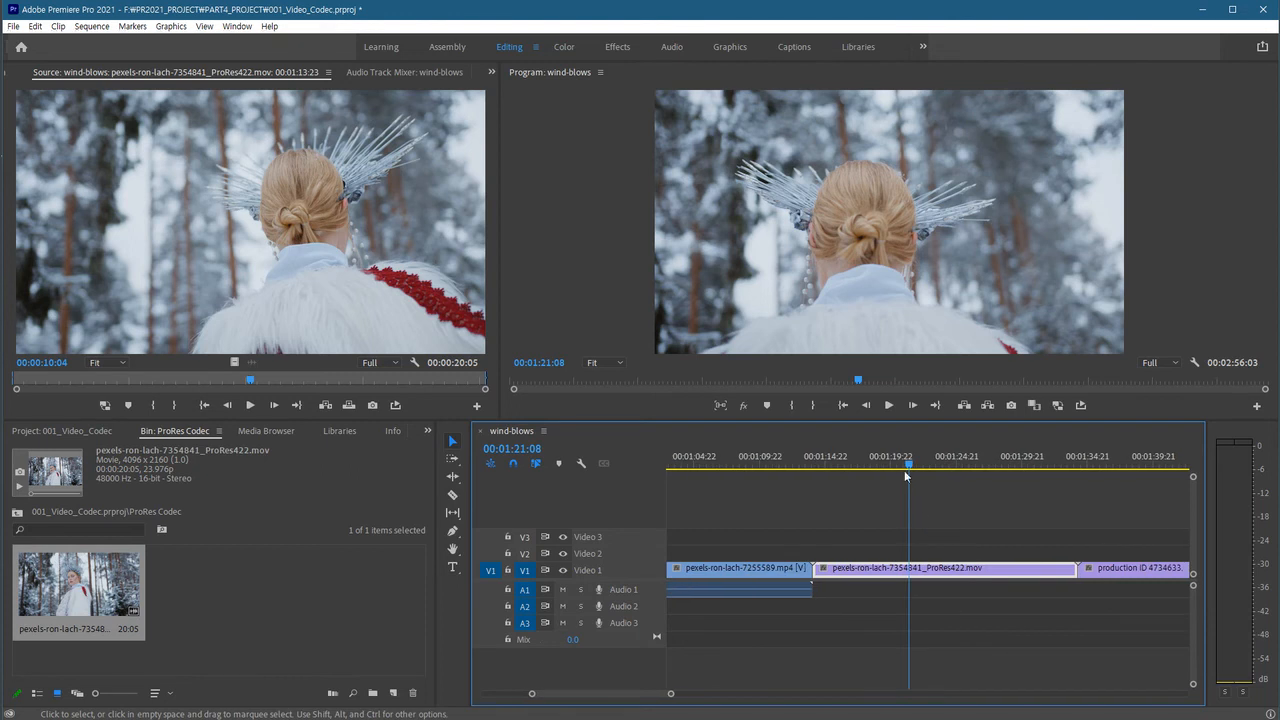
{"action": "left_click", "coordinate": [877, 467]}
{"action": "mouse_move", "coordinate": [877, 467]}
{"action": "left_mouse_down"}
{"action": "mouse_move", "coordinate": [1008, 477]}
{"action": "mouse_move", "coordinate": [856, 478]}
{"action": "left_mouse_up"}
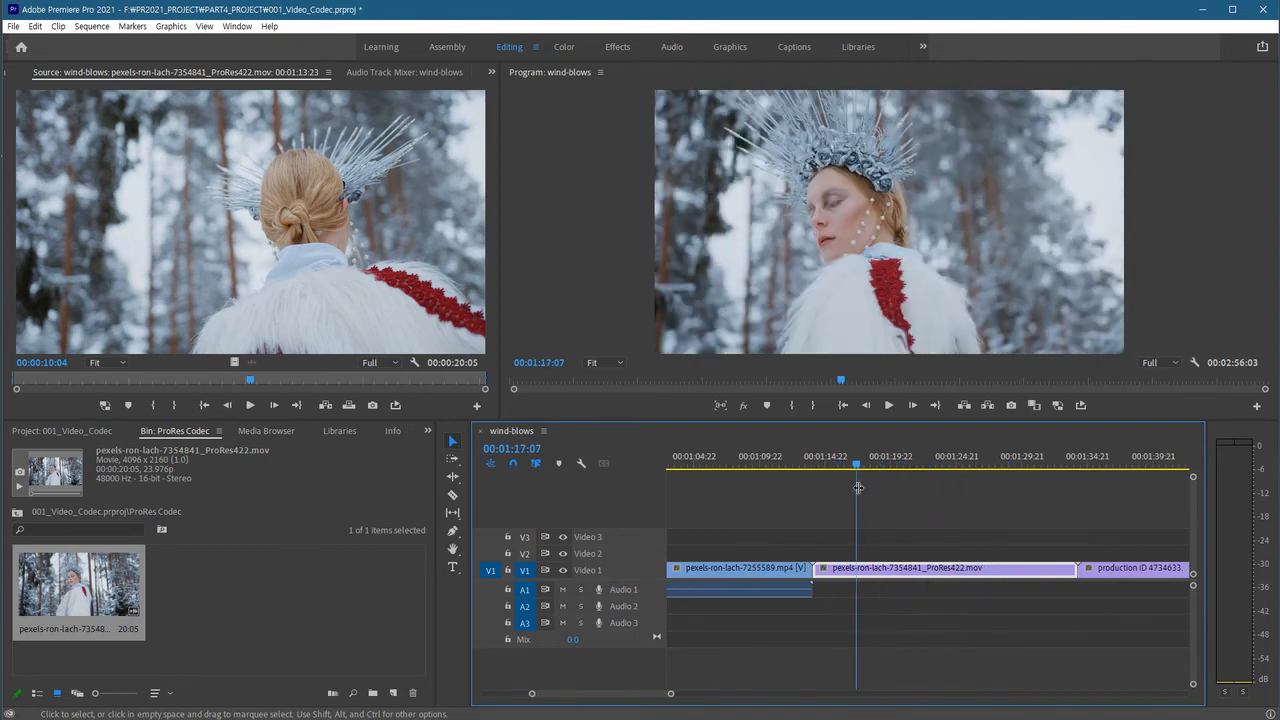
{"action": "key", "text": "space"}
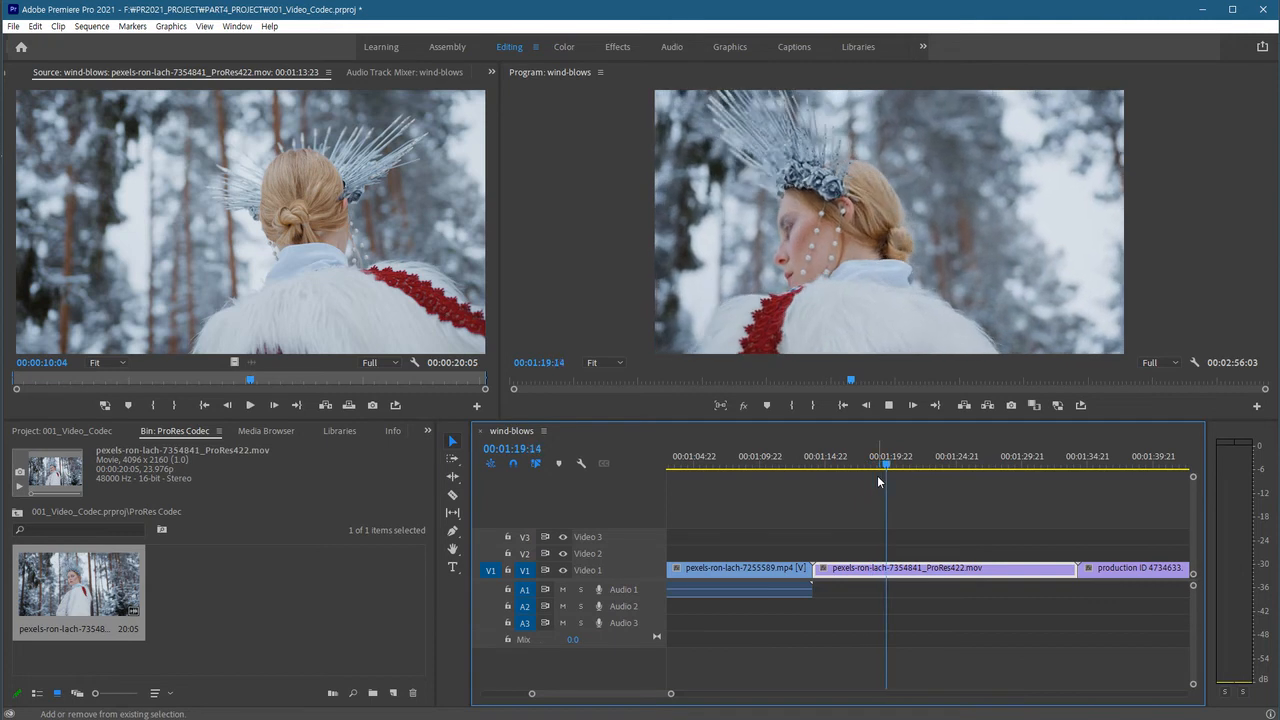
{"action": "left_click_drag", "start_coordinate": [918, 462], "coordinate": [869, 543]}
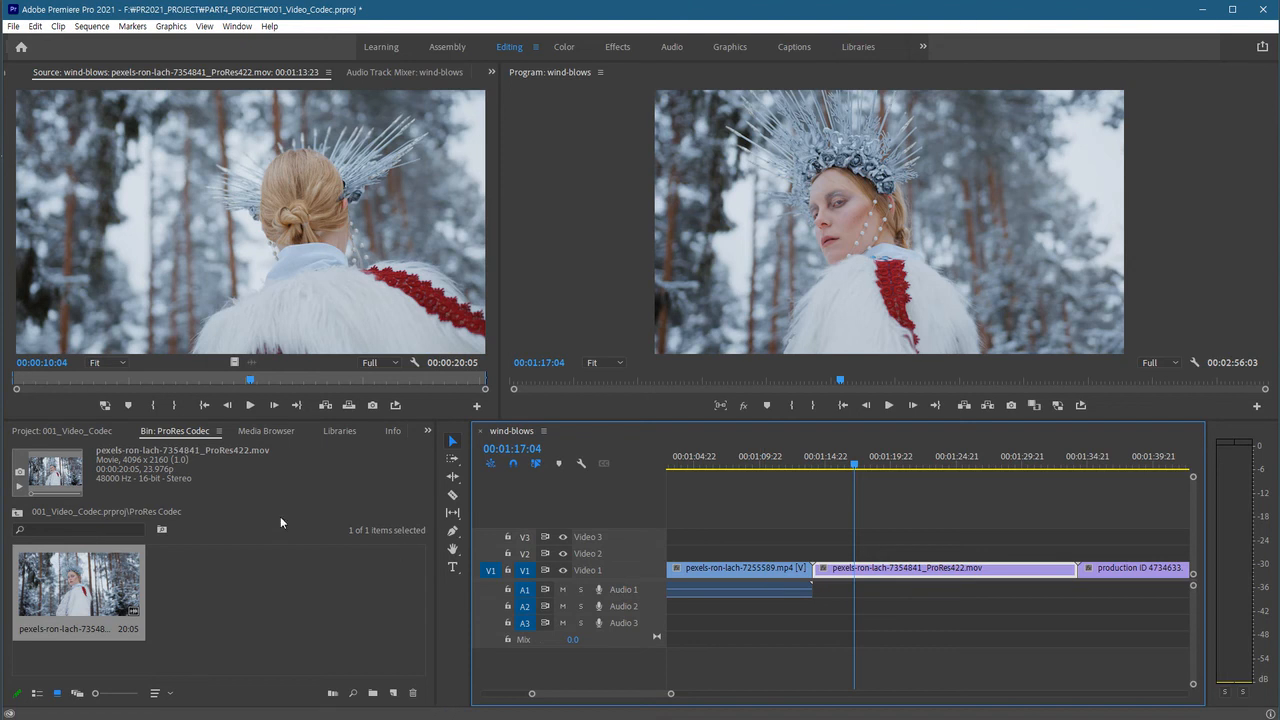
Open the original 7354841 MP4 clip from the main project bin in the Source monitor and cue it to 00:00:02:22
{"action": "left_click", "coordinate": [77, 432]}
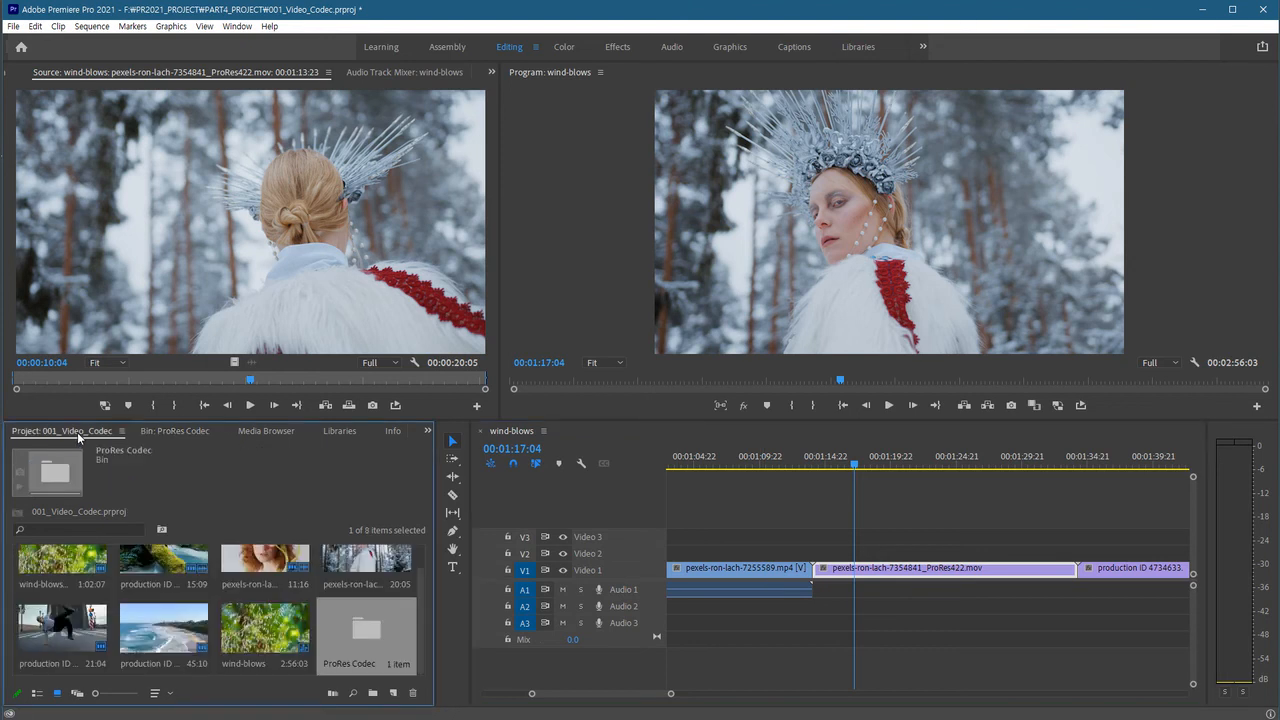
{"action": "double_click", "coordinate": [366, 560]}
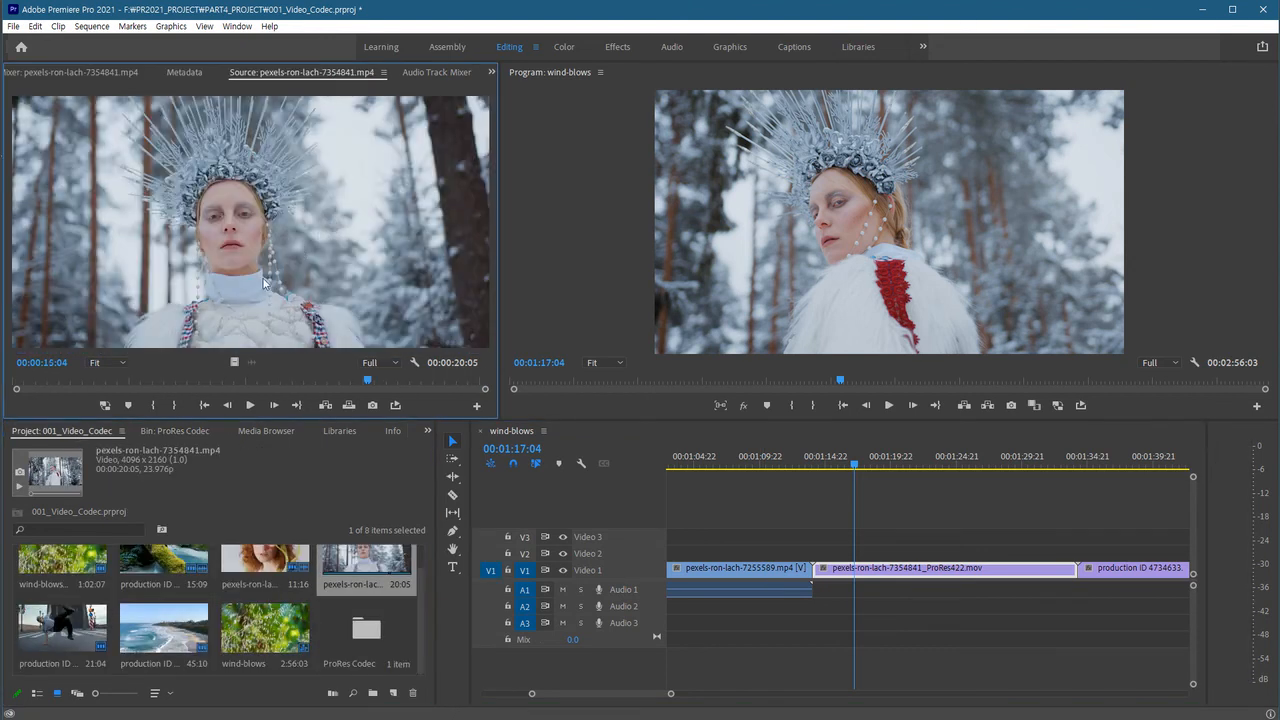
{"action": "left_click", "coordinate": [322, 384]}
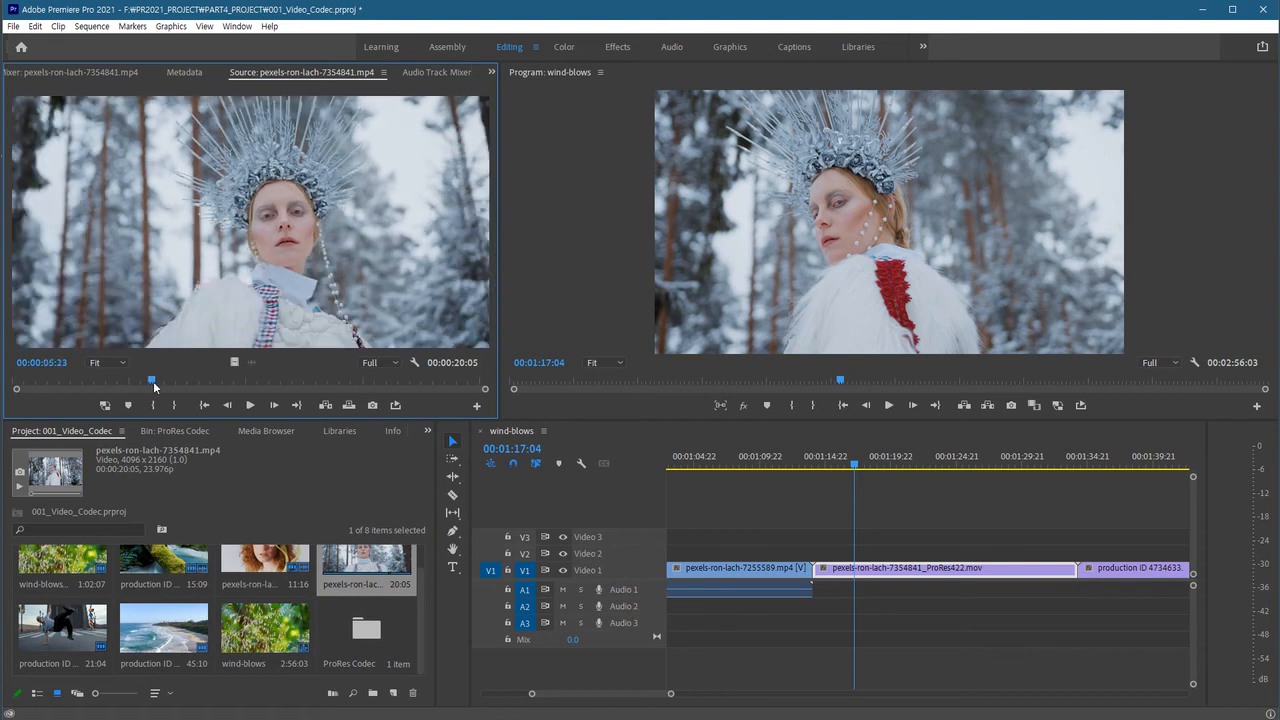
{"action": "left_click", "coordinate": [151, 384]}
{"action": "left_click_drag", "start_coordinate": [151, 381], "coordinate": [84, 400]}
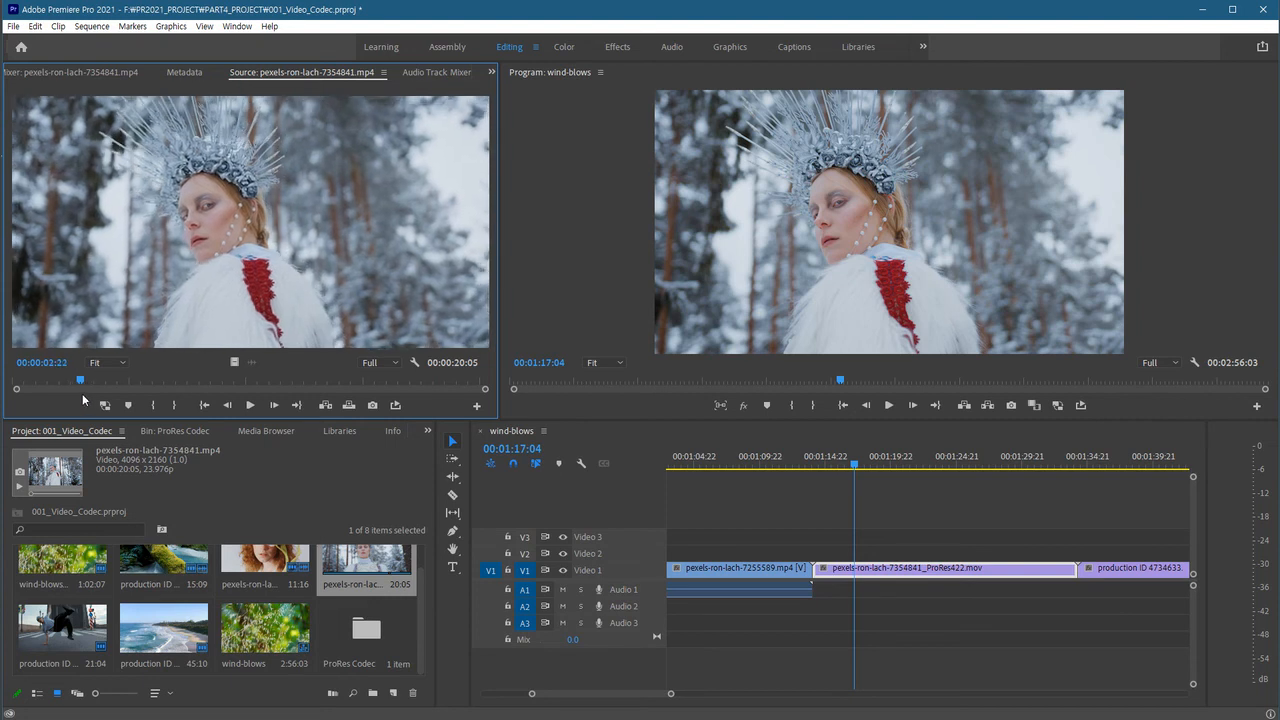
Magnify the original clip and the ProRes version to 400% and frame the woman's eye in both monitors
{"action": "left_click", "coordinate": [108, 362]}
{"action": "left_click", "coordinate": [109, 495]}
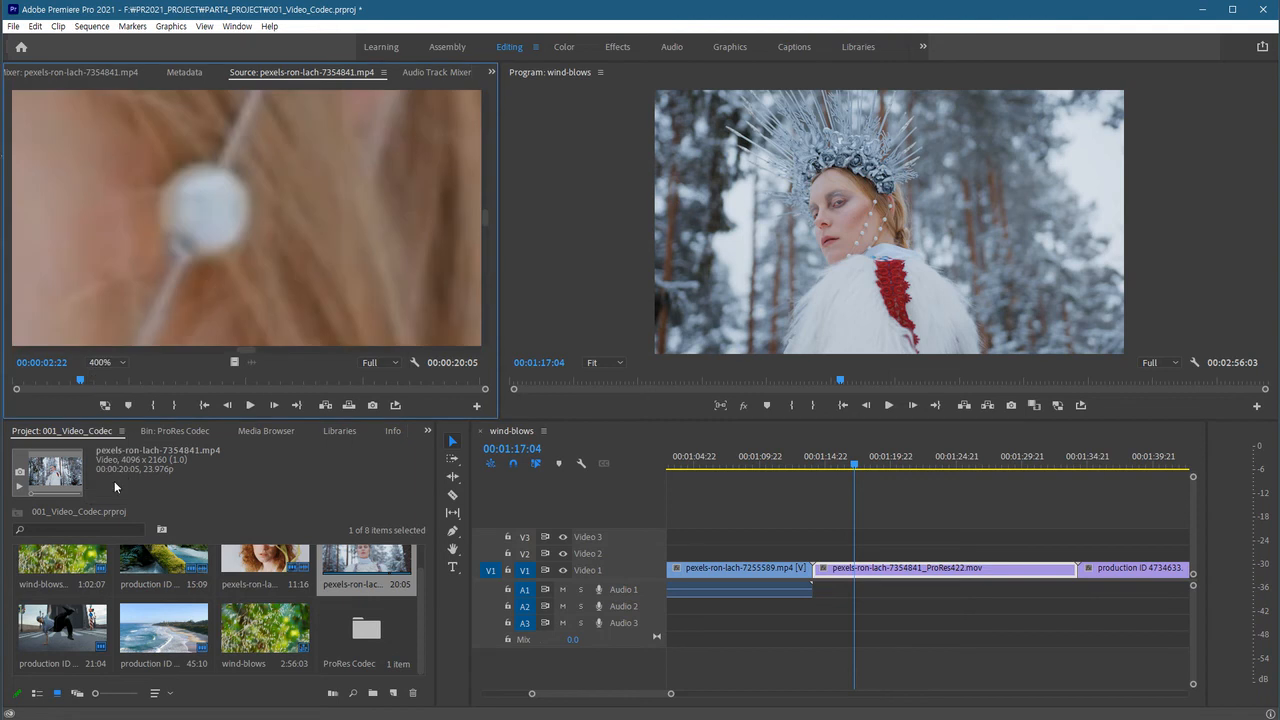
{"action": "left_click", "coordinate": [248, 345]}
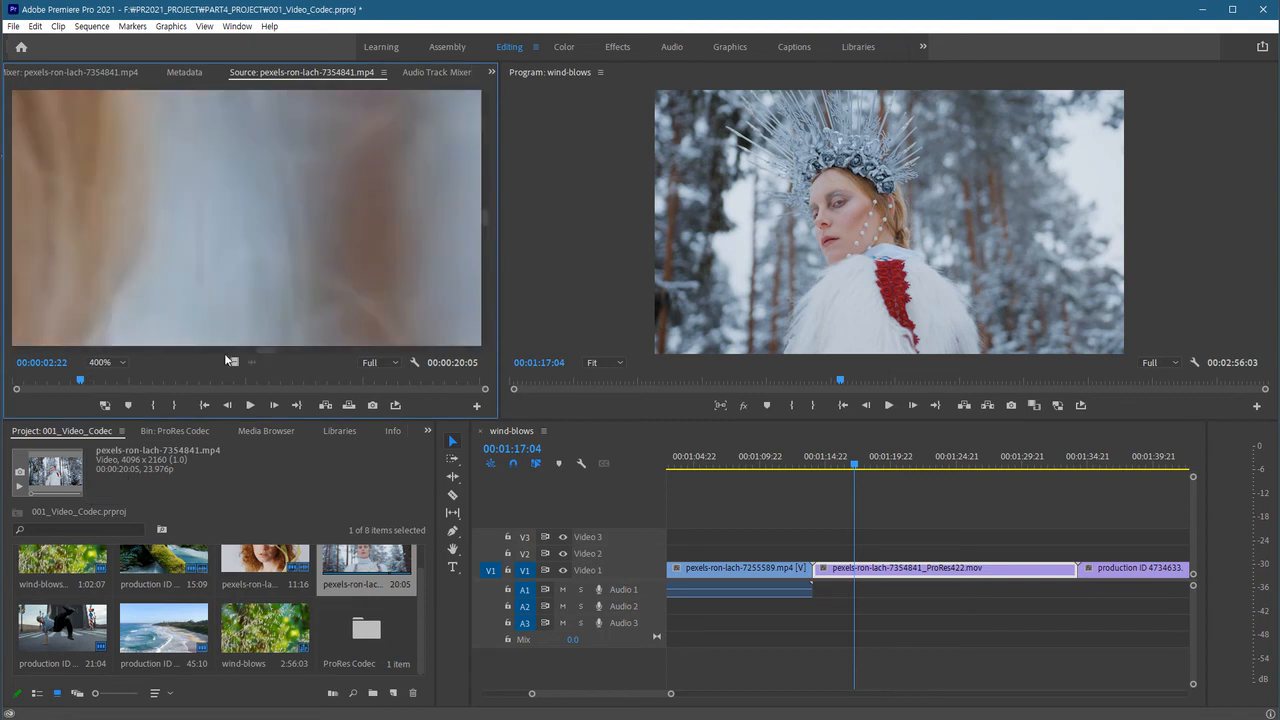
{"action": "left_click_drag", "start_coordinate": [261, 350], "coordinate": [185, 349]}
{"action": "left_click_drag", "start_coordinate": [484, 217], "coordinate": [485, 207]}
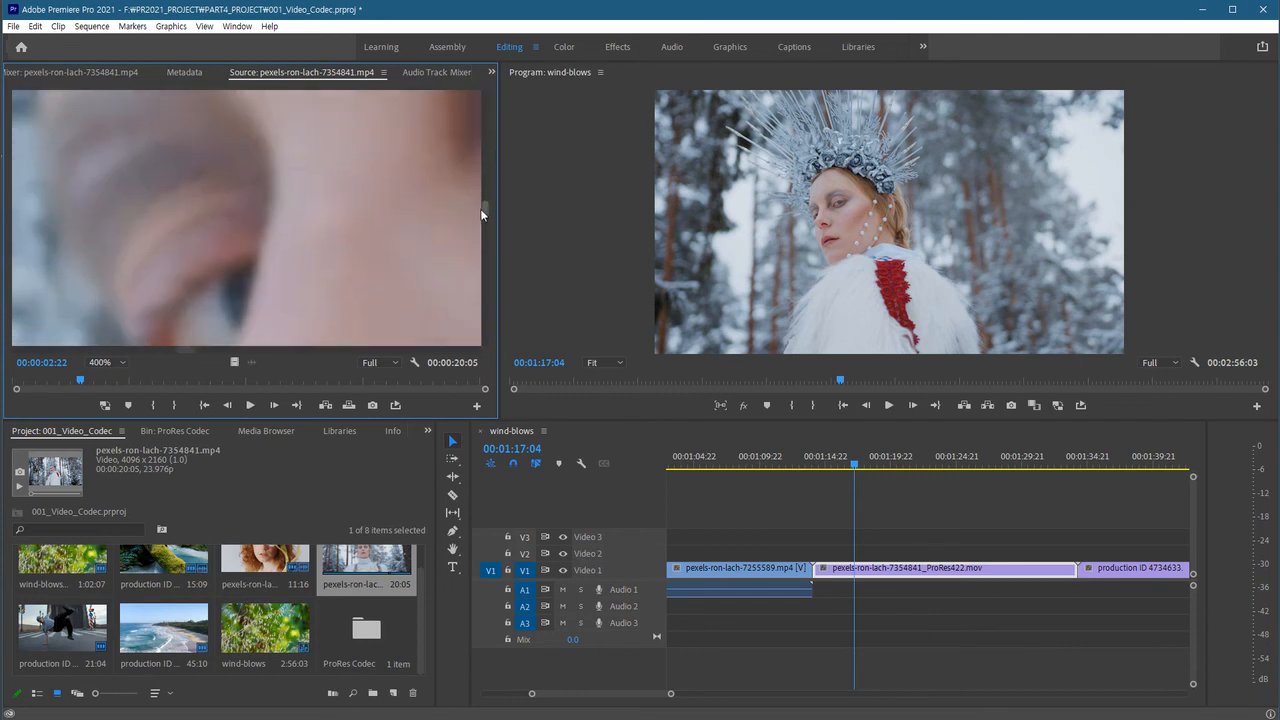
{"action": "left_click", "coordinate": [607, 363]}
{"action": "left_click", "coordinate": [606, 495]}
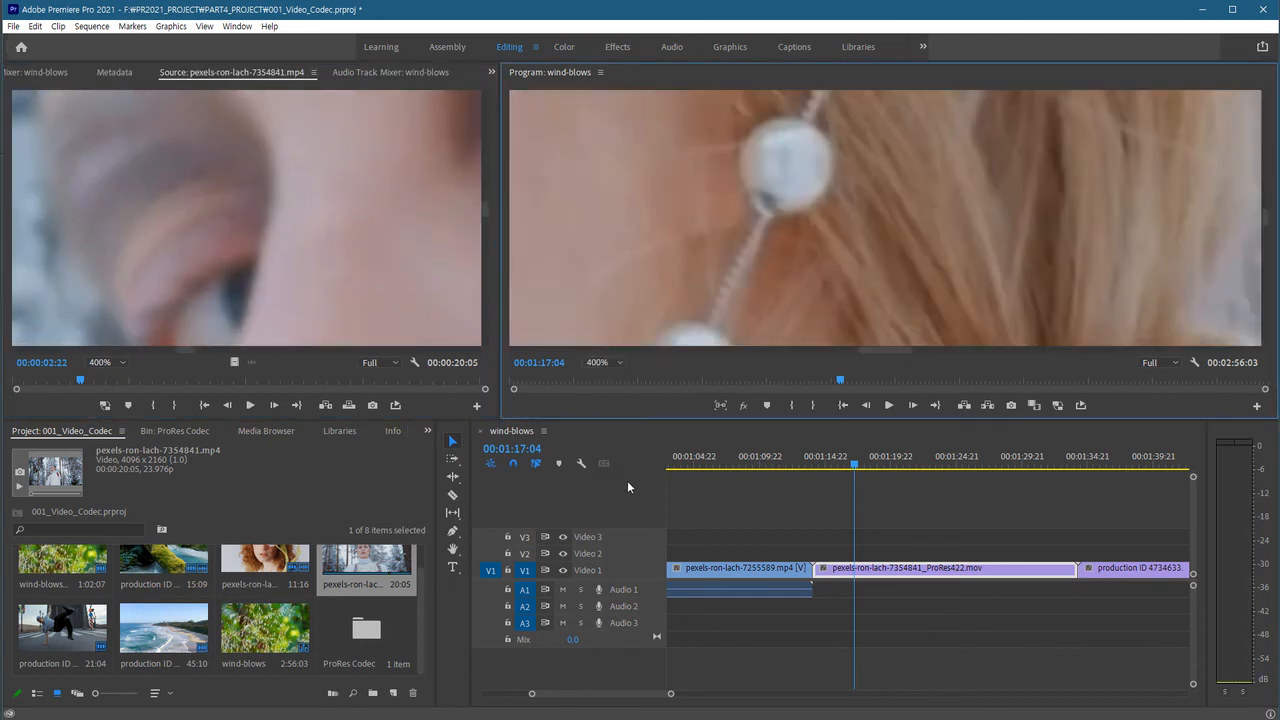
{"action": "left_click_drag", "start_coordinate": [889, 348], "coordinate": [784, 353]}
{"action": "left_click_drag", "start_coordinate": [1264, 221], "coordinate": [1262, 212]}
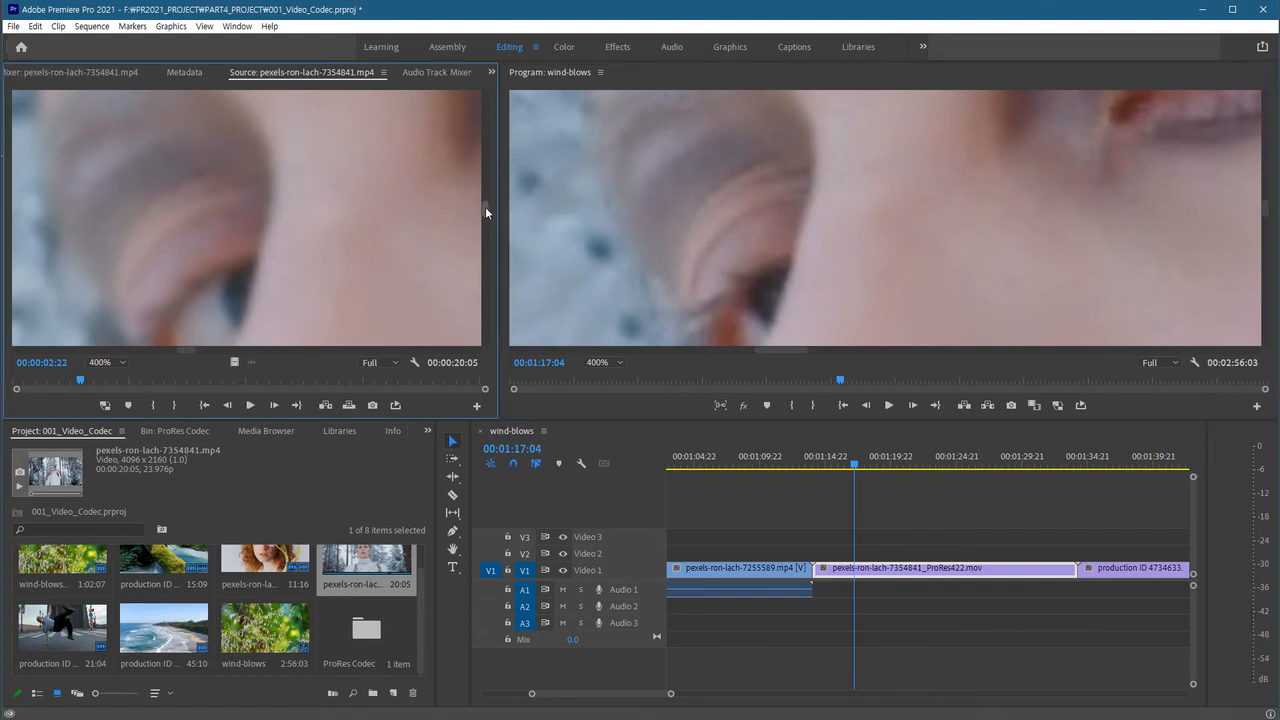
Compare fine detail around the eye in both versions, moving the sequence playhead to the matching frame at 00:01:16:05
{"action": "left_click_drag", "start_coordinate": [485, 206], "coordinate": [487, 210]}
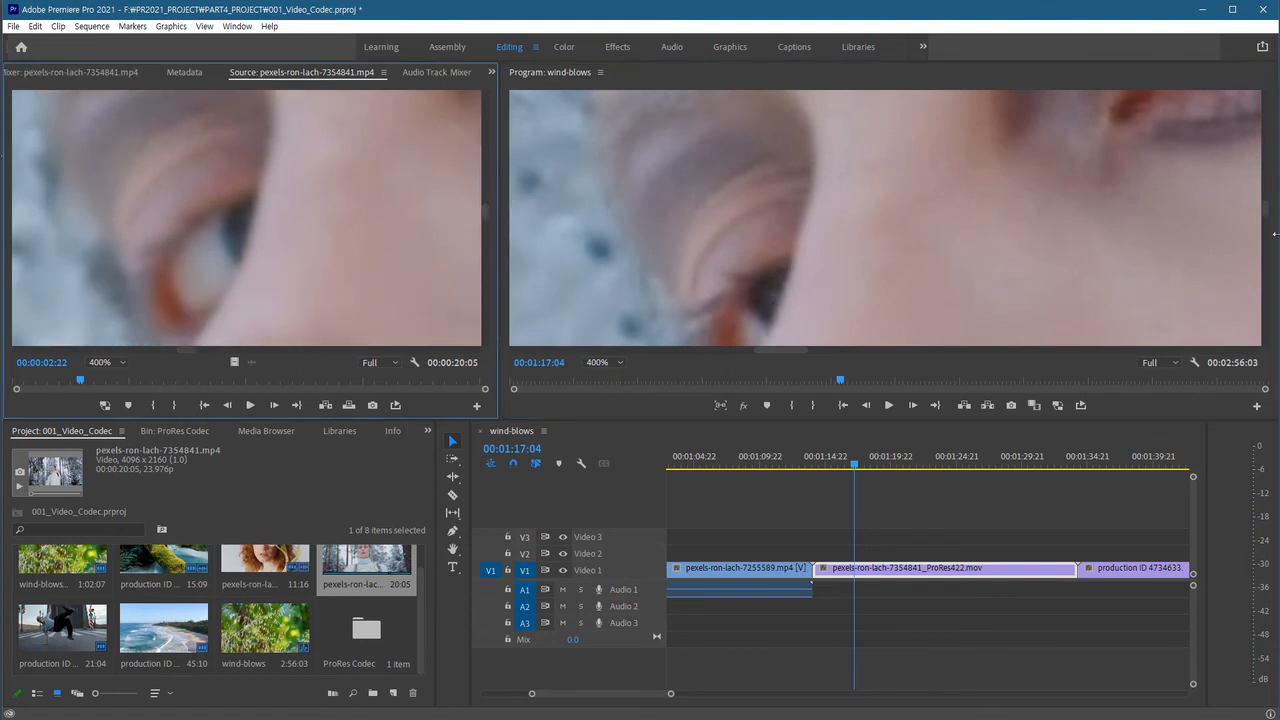
{"action": "left_click_drag", "start_coordinate": [1265, 206], "coordinate": [1267, 218]}
{"action": "scroll", "coordinate": [1266, 218], "scroll_direction": "down", "scroll_amount": 3}
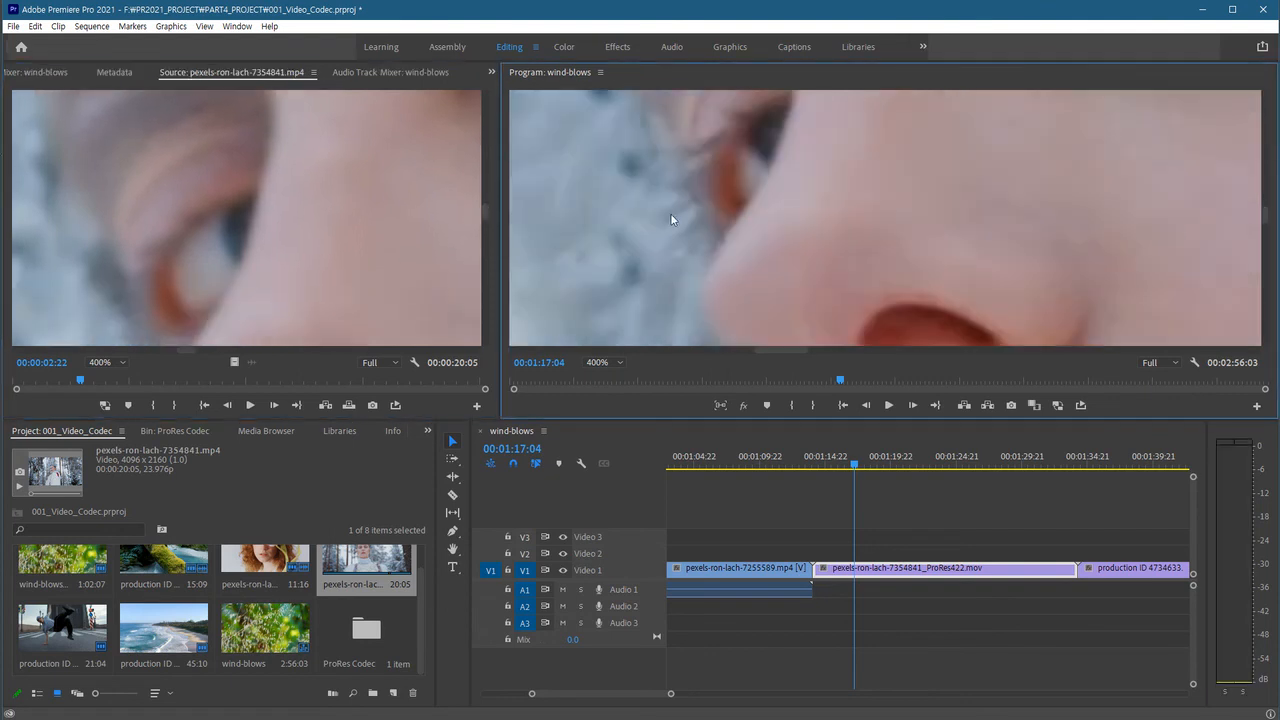
{"action": "left_click", "coordinate": [488, 211]}
{"action": "scroll", "coordinate": [489, 213], "scroll_direction": "down", "scroll_amount": 3}
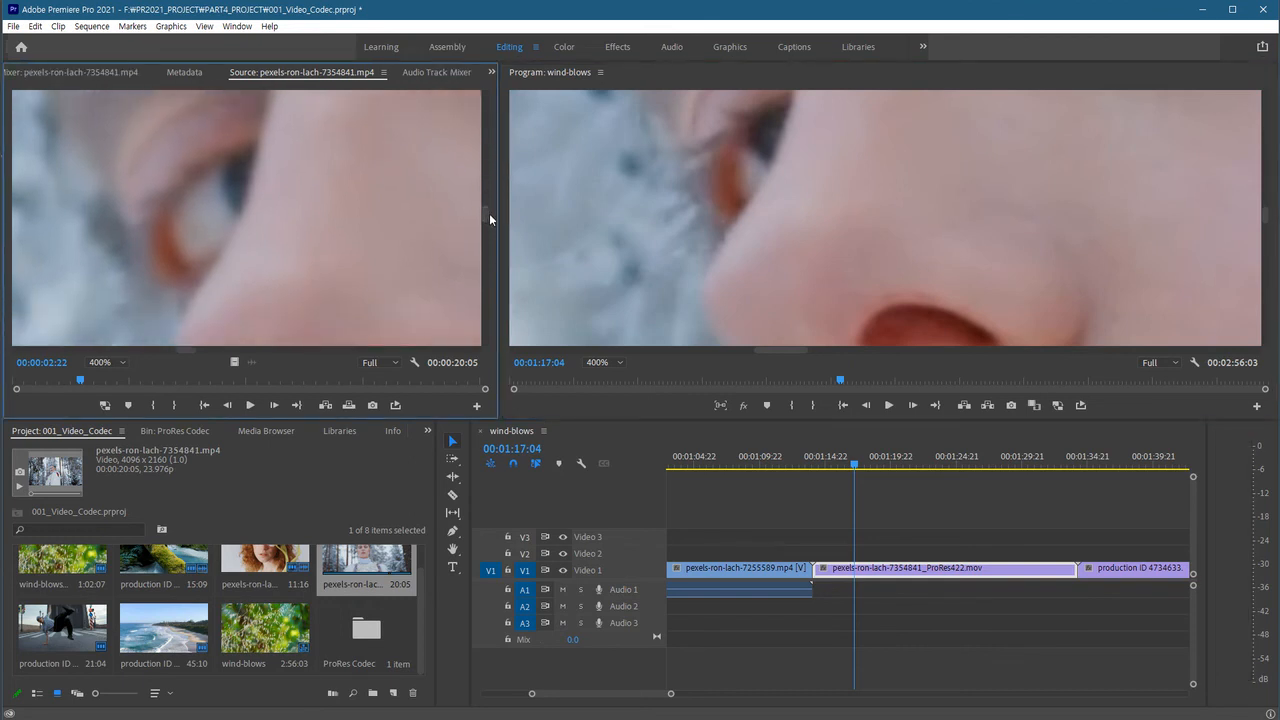
{"action": "left_click", "coordinate": [1264, 215]}
{"action": "scroll", "coordinate": [1264, 215], "scroll_direction": "up", "scroll_amount": 3}
{"action": "scroll", "coordinate": [1264, 215], "scroll_direction": "up", "scroll_amount": 3}
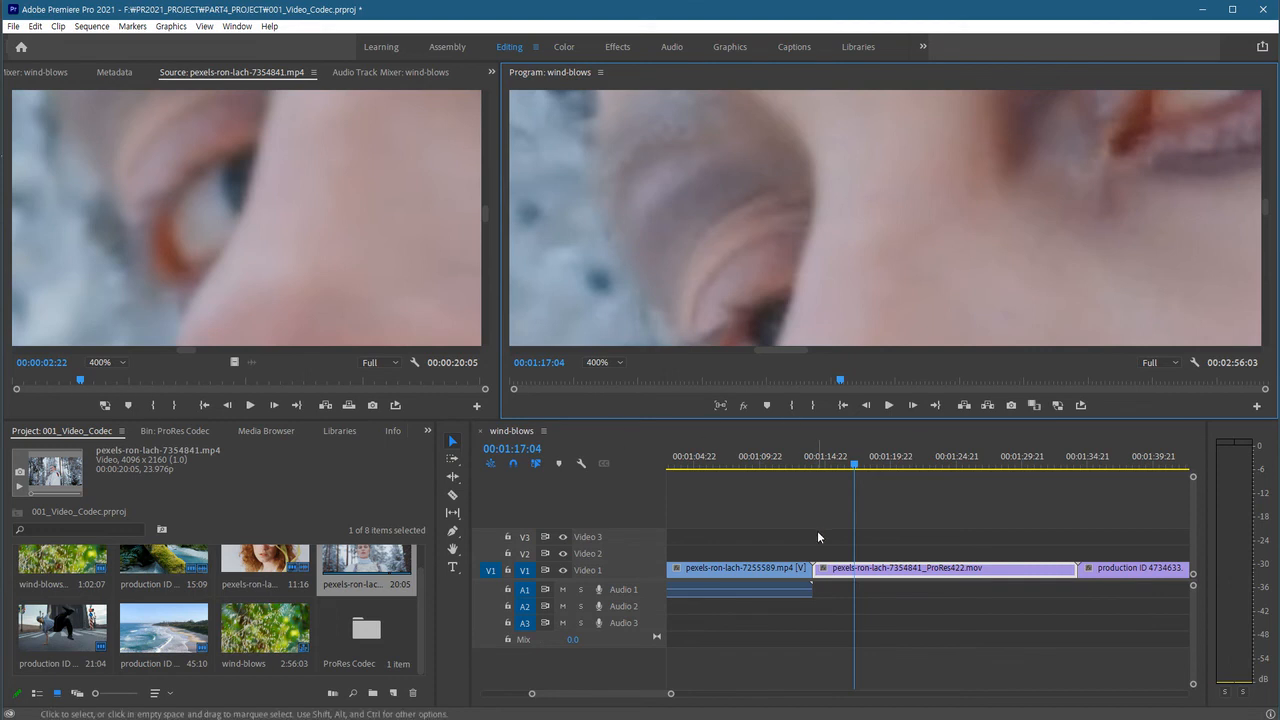
{"action": "mouse_move", "coordinate": [858, 462]}
{"action": "left_mouse_down"}
{"action": "mouse_move", "coordinate": [936, 470]}
{"action": "mouse_move", "coordinate": [856, 472]}
{"action": "left_mouse_up"}
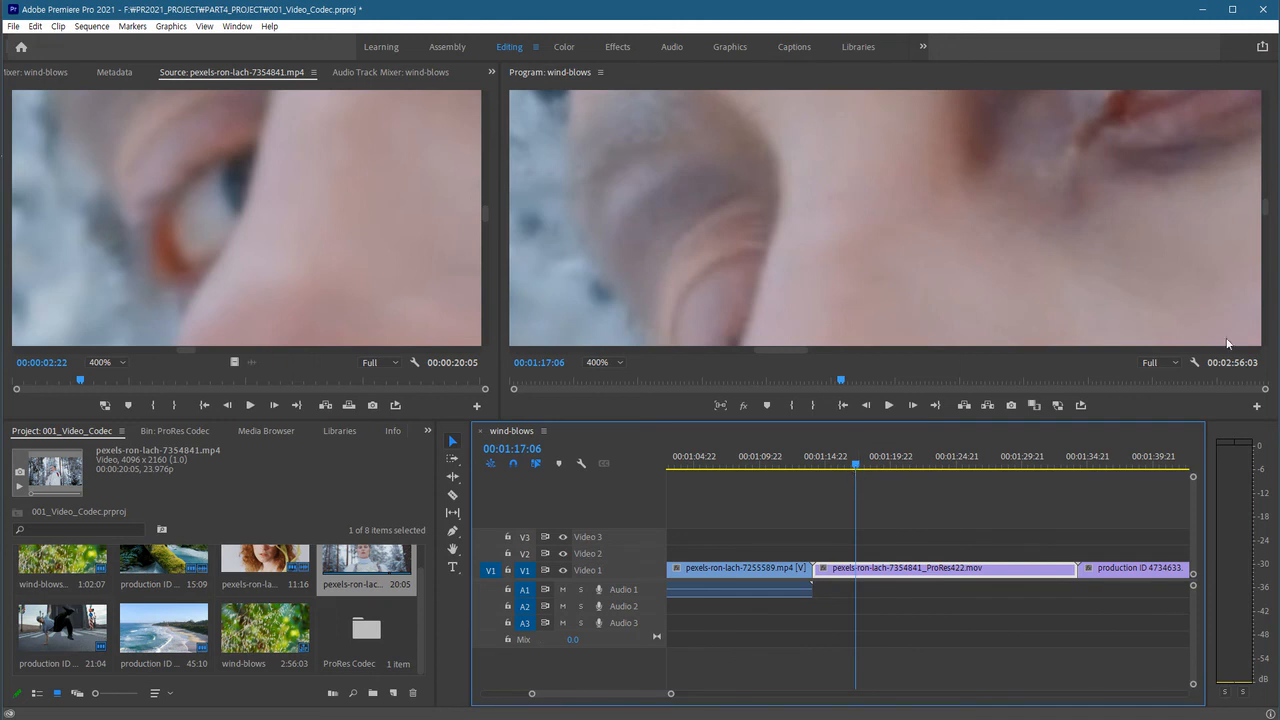
{"action": "left_click_drag", "start_coordinate": [1266, 206], "coordinate": [1266, 207]}
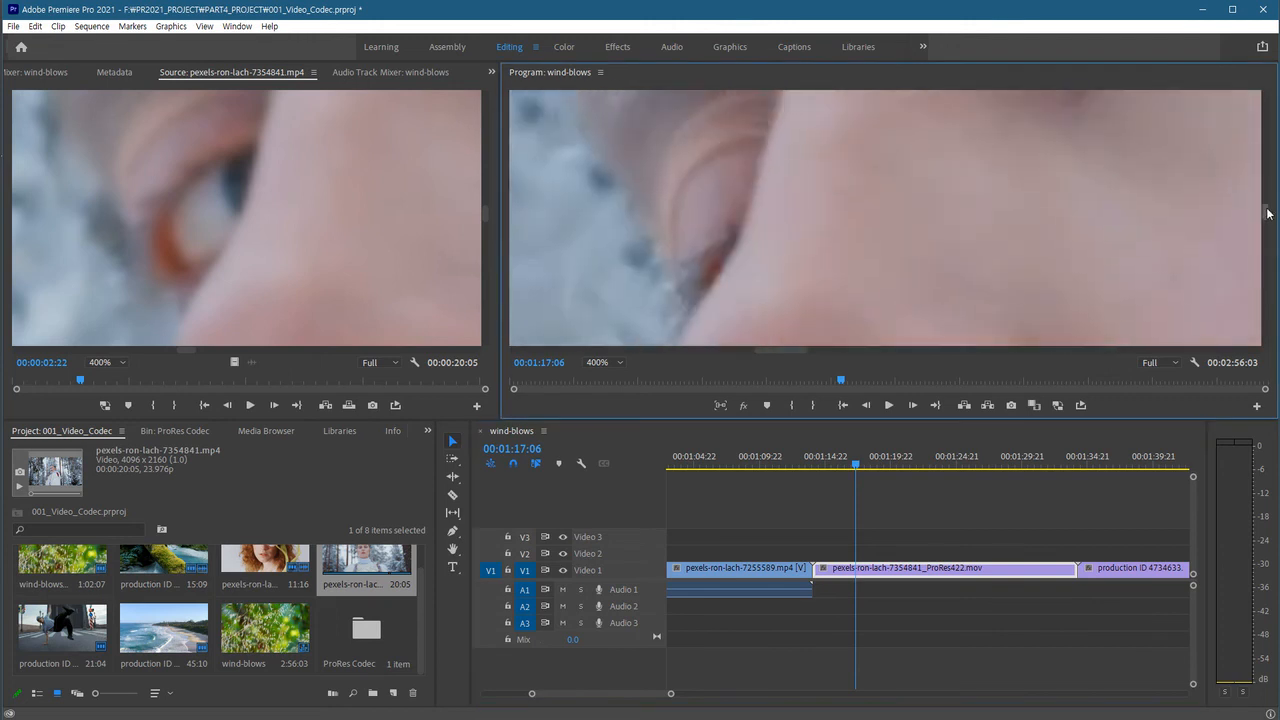
{"action": "left_click_drag", "start_coordinate": [856, 465], "coordinate": [843, 473]}
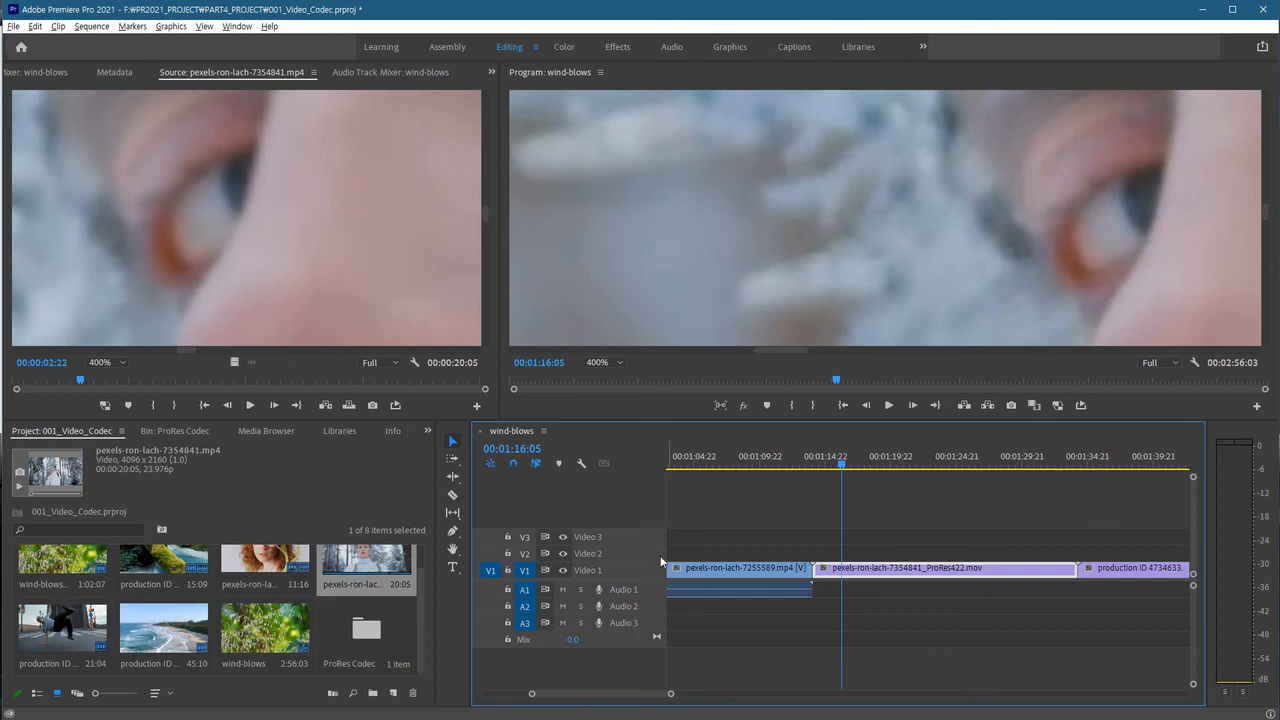
Replace the ProRes422 clip on Video 1 with the original 7354841 MP4 clip
{"action": "left_click", "coordinate": [854, 599]}
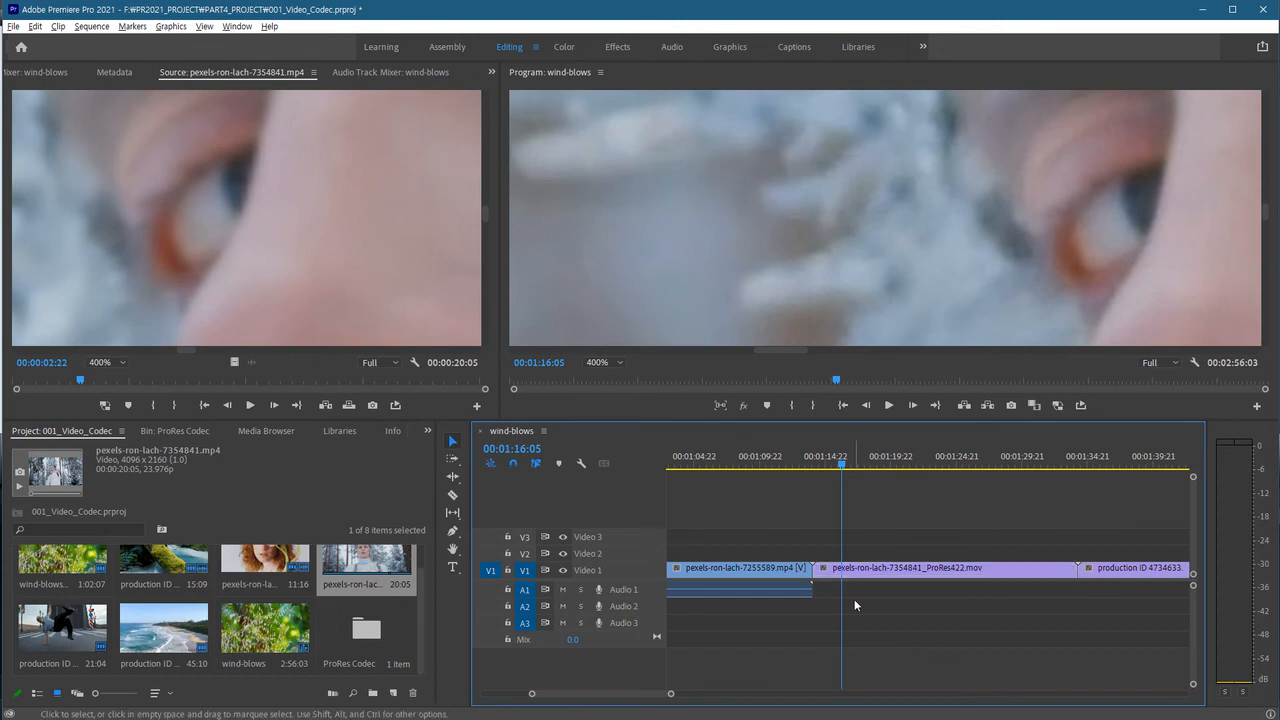
{"action": "left_click", "coordinate": [906, 570]}
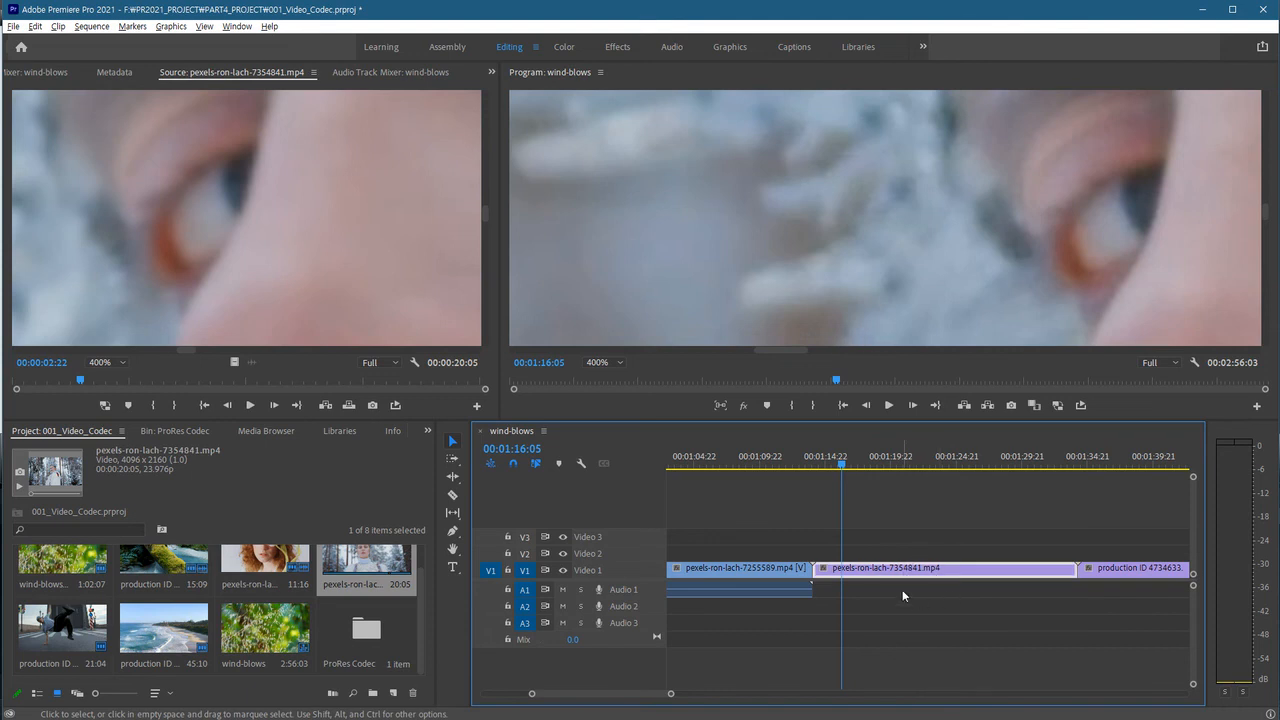
Show the whole wind-blows sequence and review its clips alongside the production ID 5198042 clip in the project bin
{"action": "left_click", "coordinate": [854, 605]}
{"action": "key", "text": "backslash"}
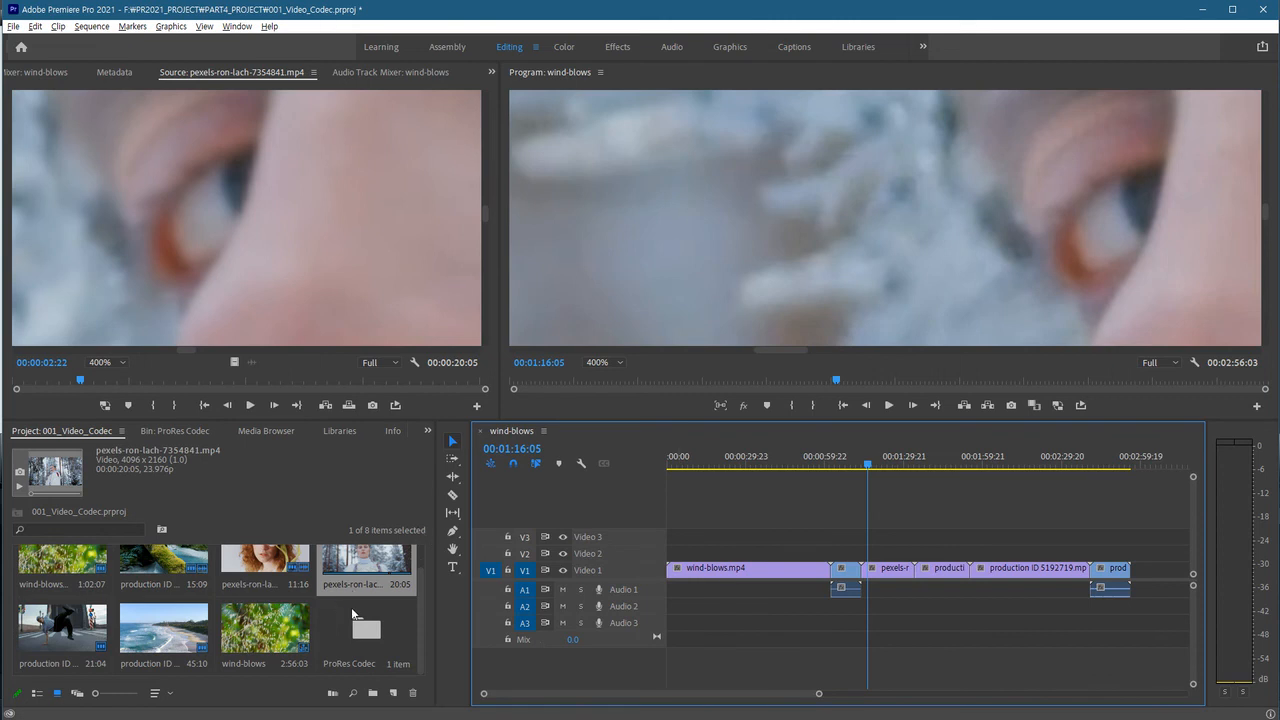
{"action": "left_click", "coordinate": [156, 567]}
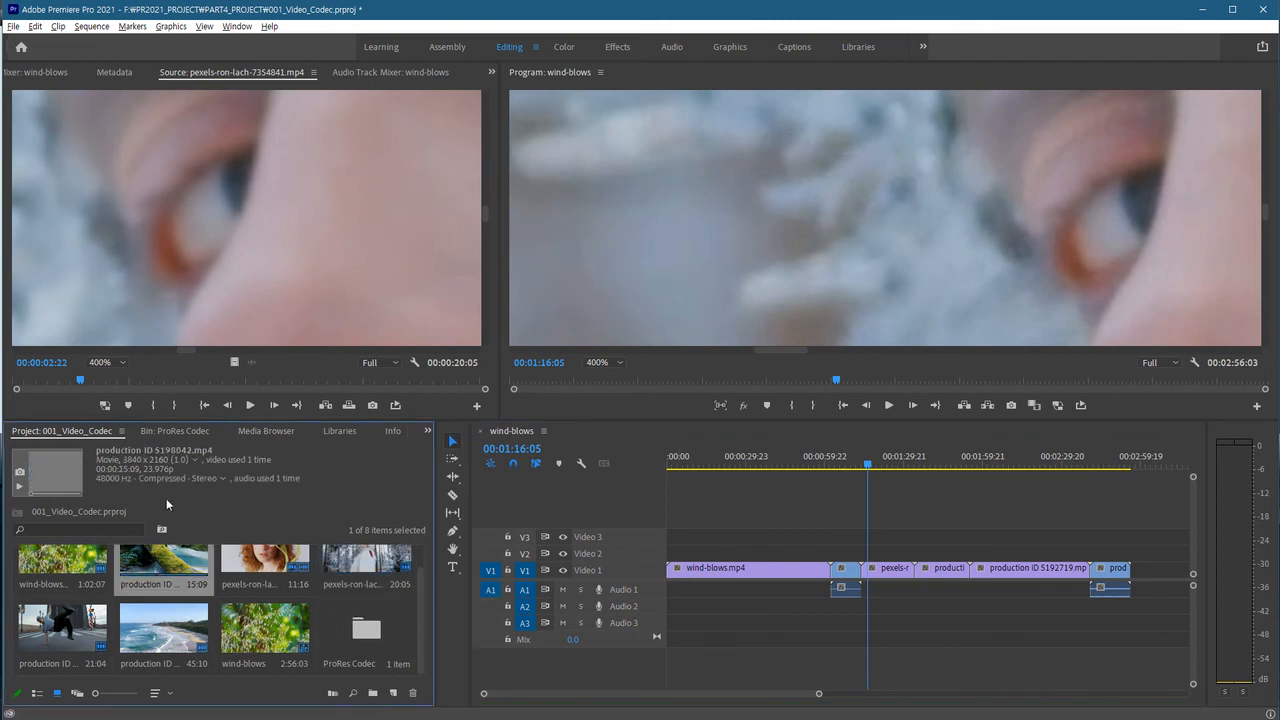
{"action": "left_click", "coordinate": [745, 568]}
{"action": "left_click", "coordinate": [845, 568]}
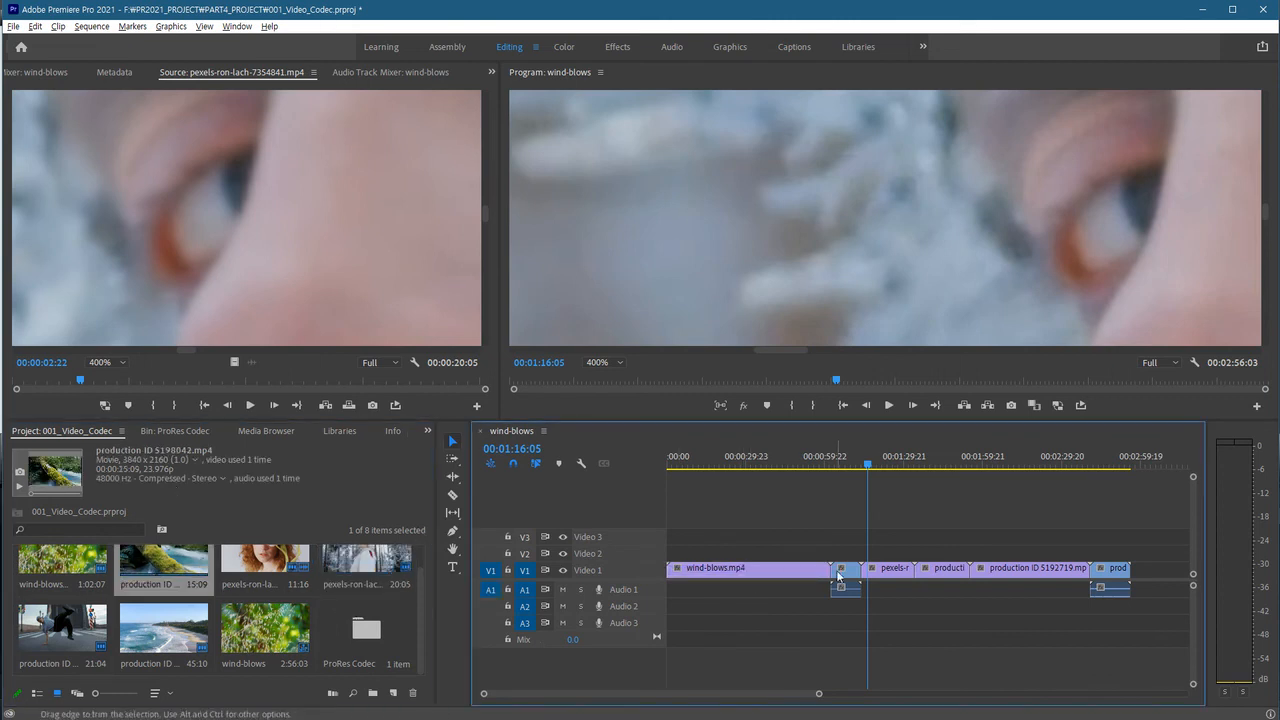
{"action": "left_click", "coordinate": [1110, 568]}
Fit the full frame in the Program monitor and move the playhead to 00:00:28:14 in the wind-blows clip
{"action": "left_click", "coordinate": [618, 362]}
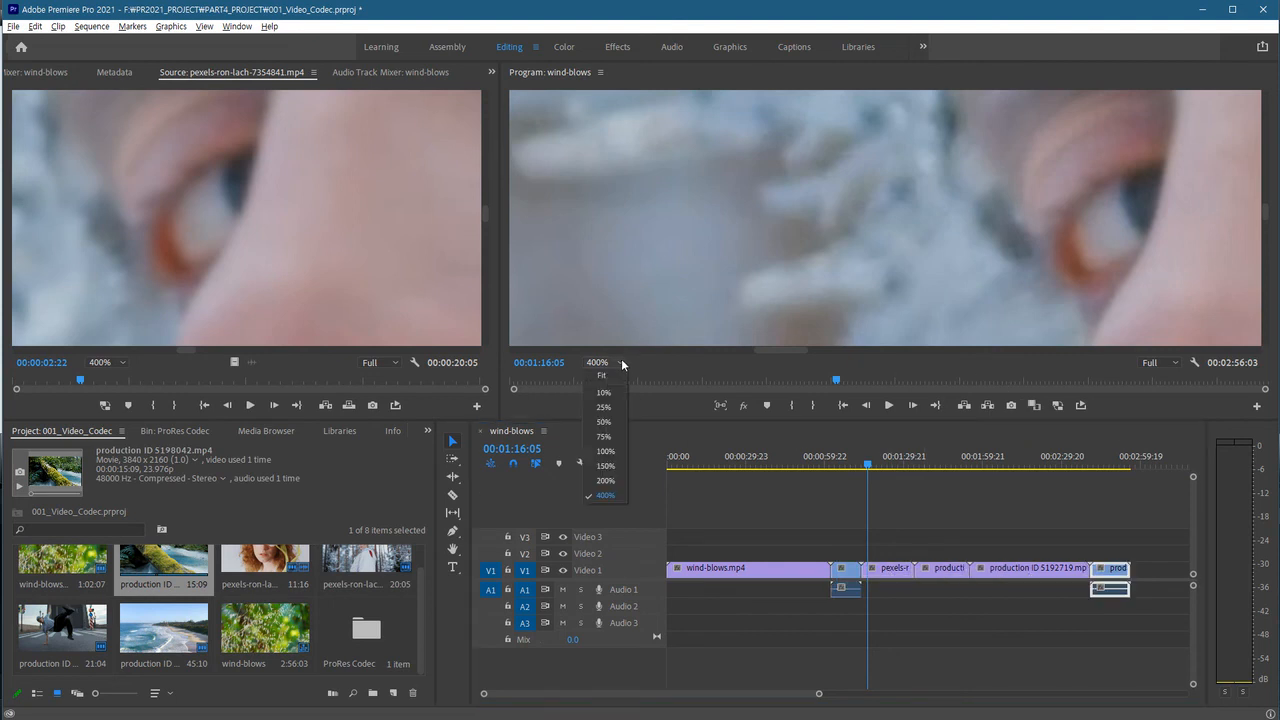
{"action": "left_click", "coordinate": [600, 372]}
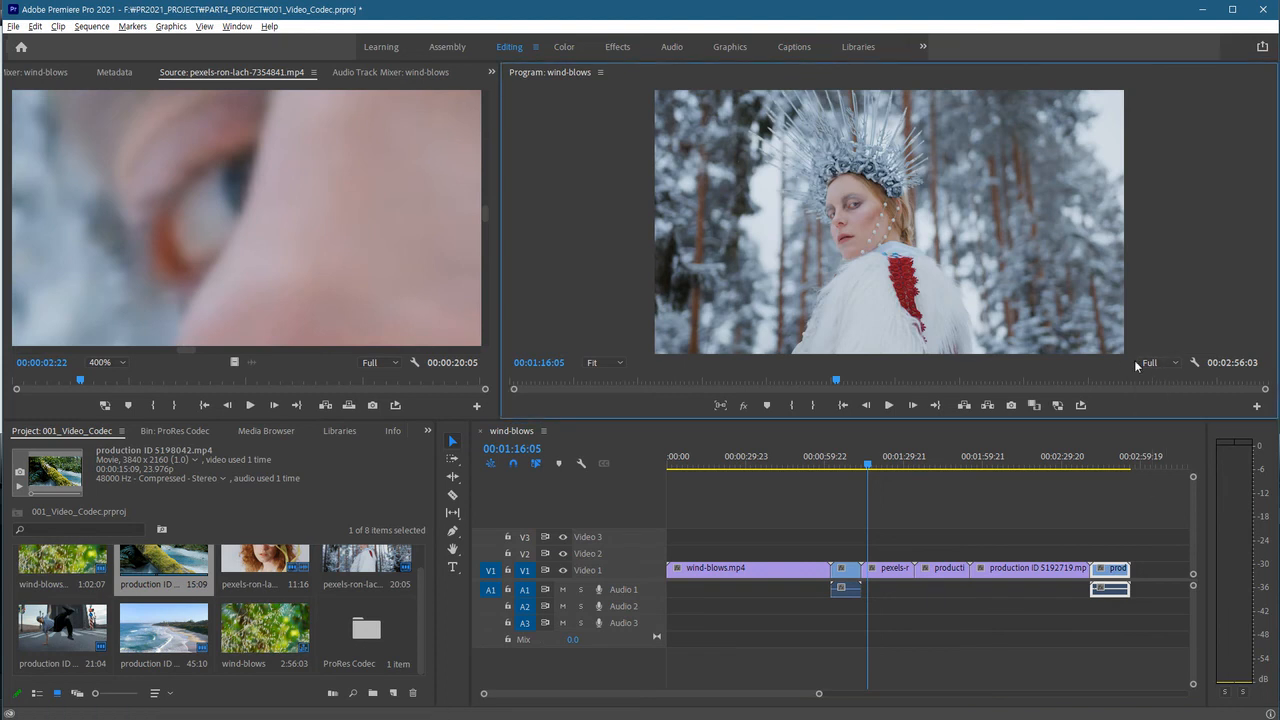
{"action": "left_click_drag", "start_coordinate": [772, 463], "coordinate": [743, 489]}
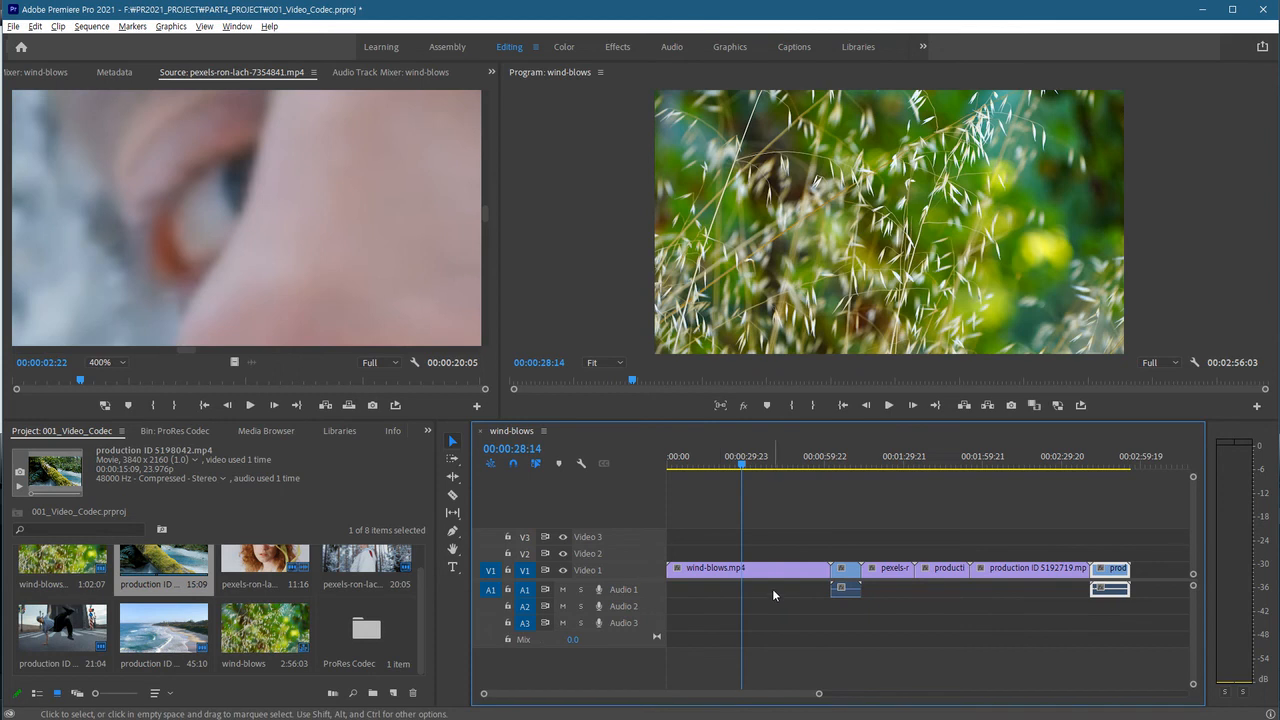
Select every project item except the ProRes Codec bin and open the proxy creation settings for them
{"action": "left_click", "coordinate": [266, 648]}
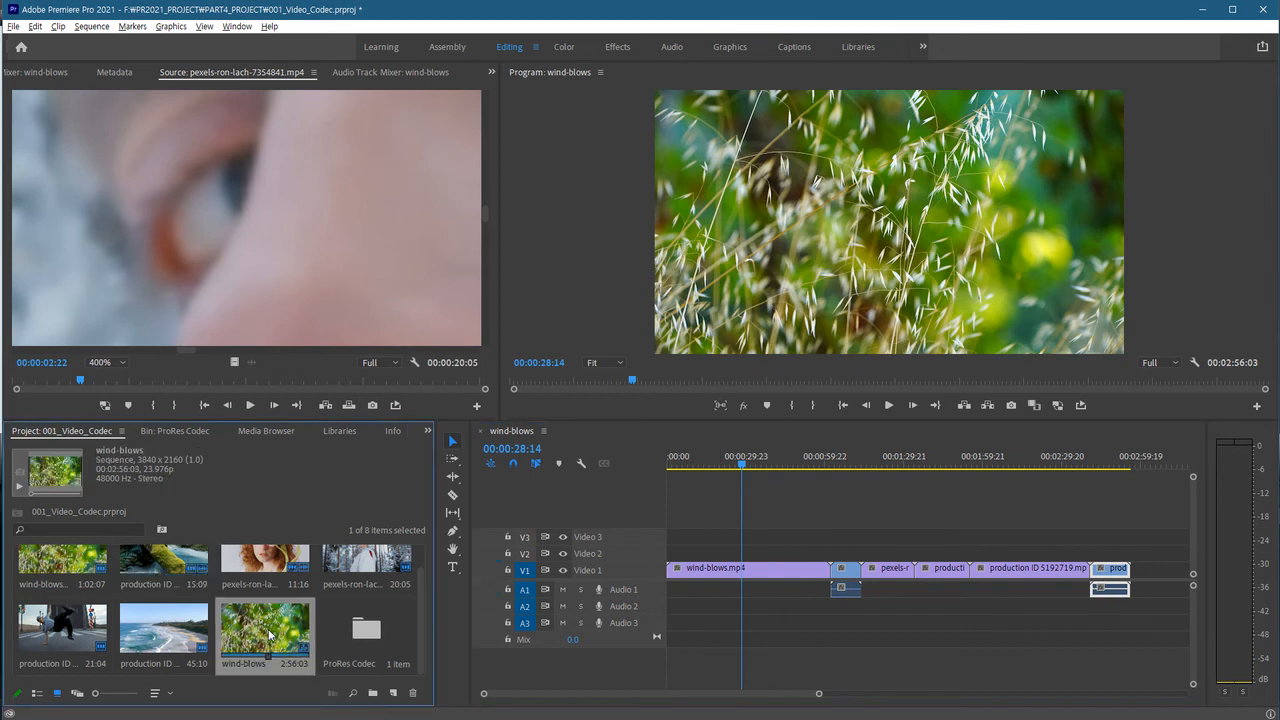
{"action": "scroll", "coordinate": [266, 645], "scroll_direction": "up", "scroll_amount": 1}
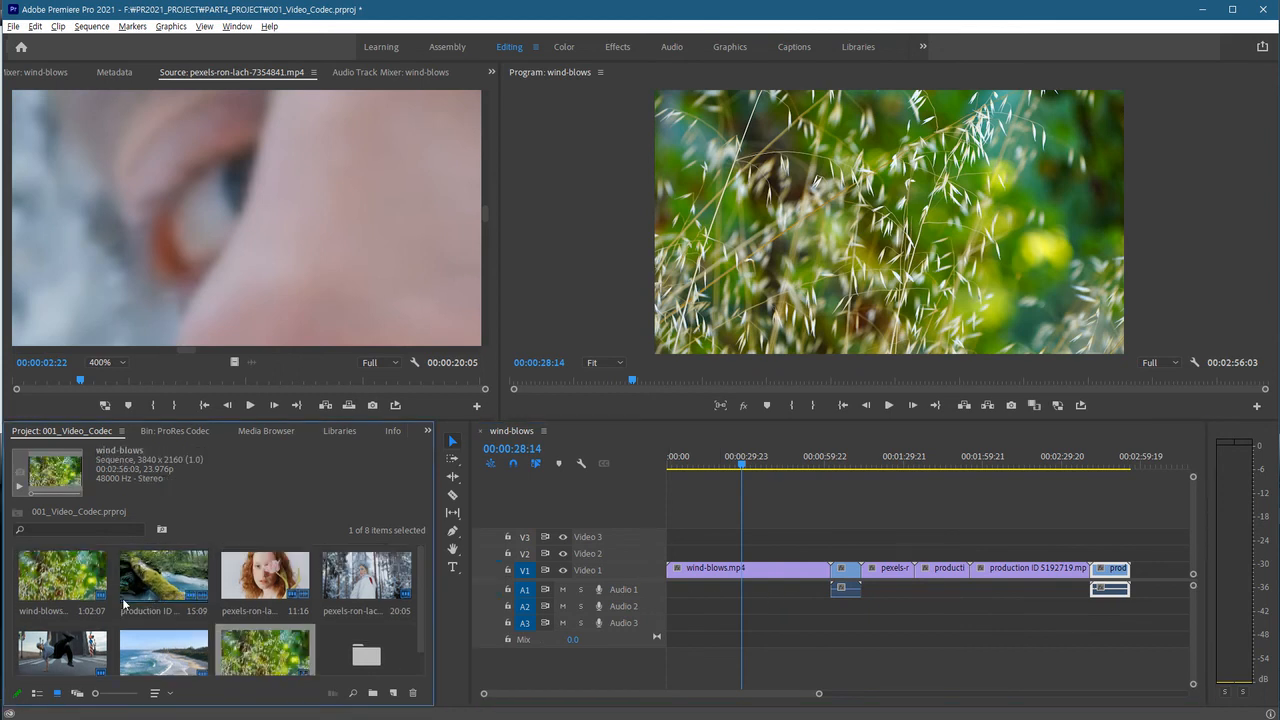
{"action": "left_click", "coordinate": [85, 578], "text": "shift"}
{"action": "scroll", "coordinate": [328, 588], "scroll_direction": "down", "scroll_amount": 1}
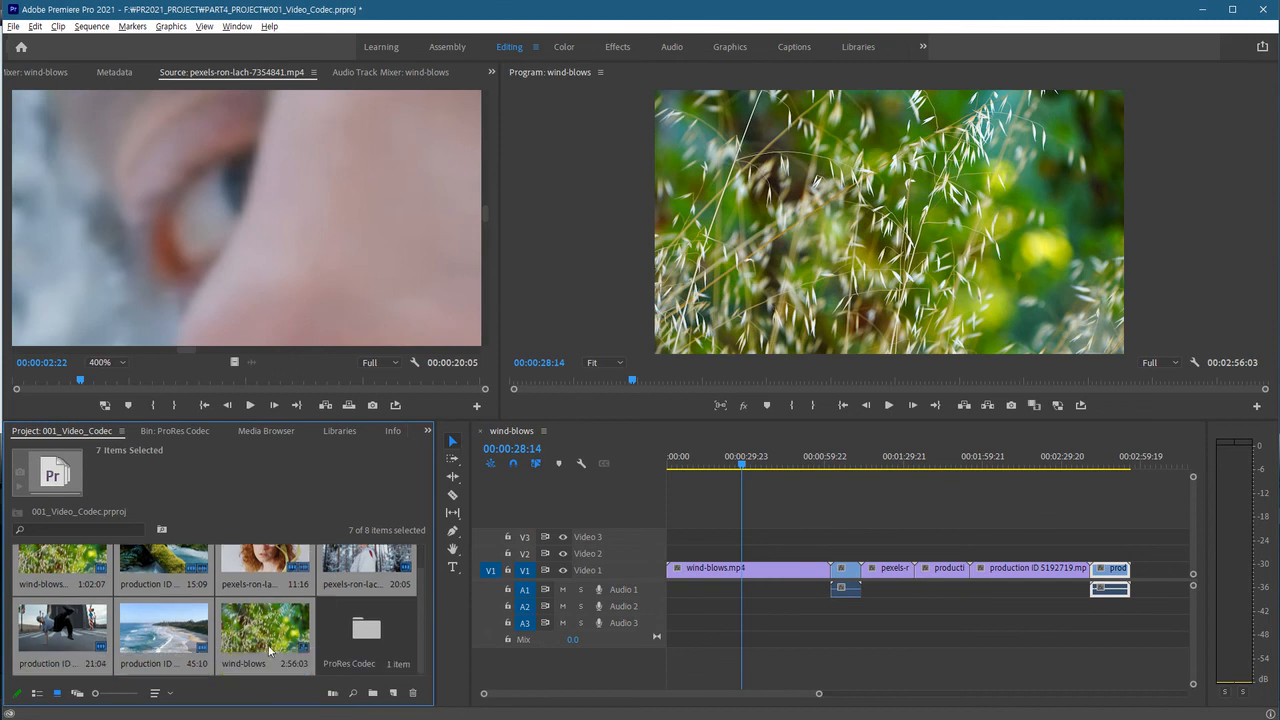
{"action": "right_click", "coordinate": [262, 558]}
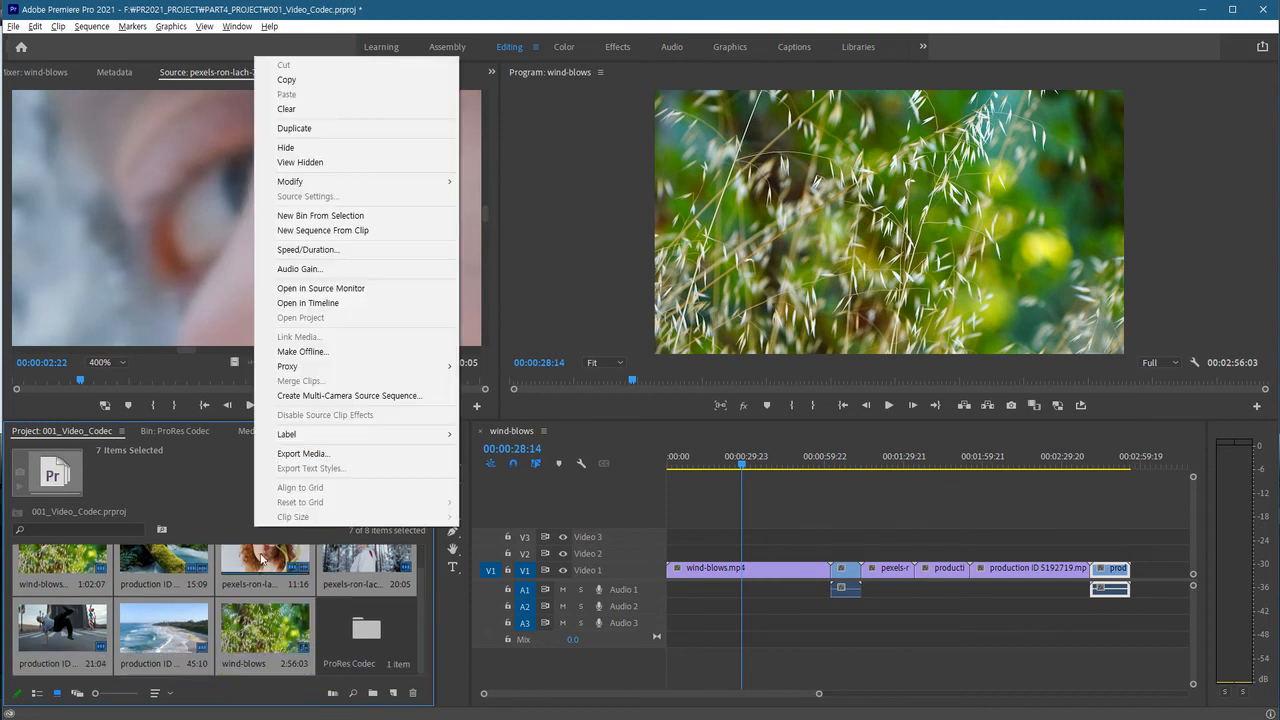
{"action": "mouse_move", "coordinate": [316, 372]}
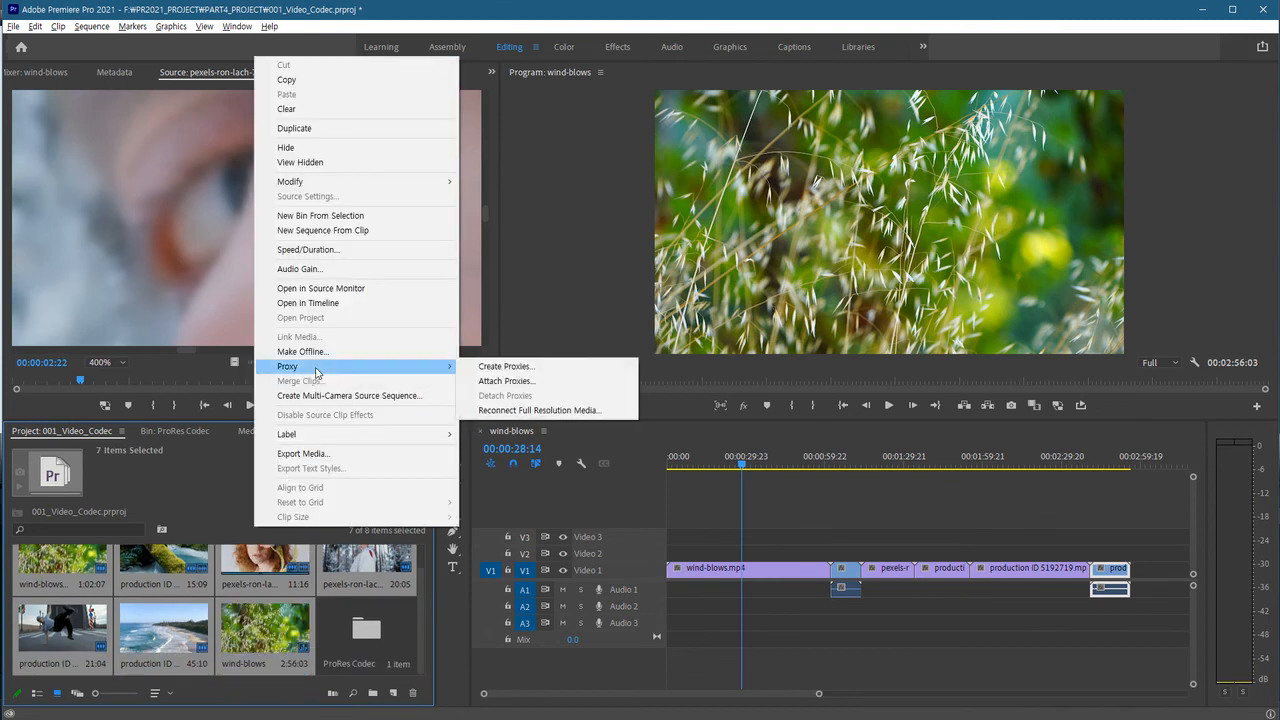
{"action": "left_click", "coordinate": [521, 370]}
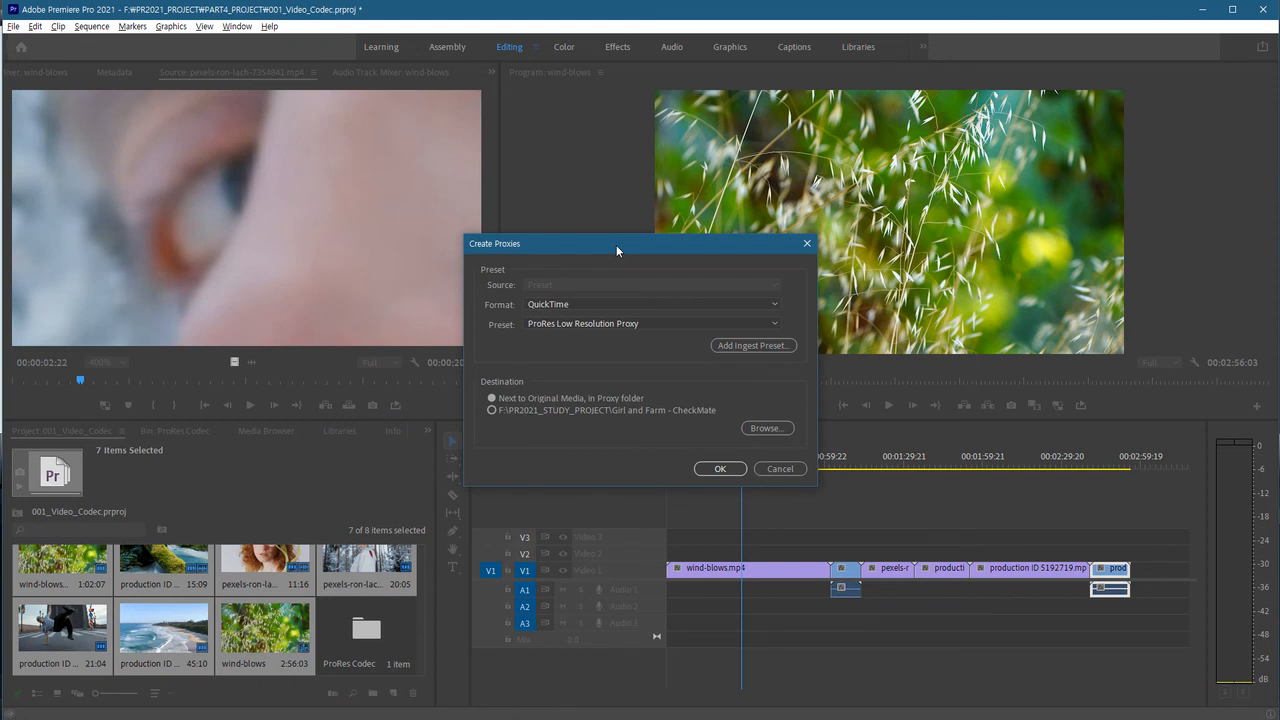
Create QuickTime proxies with the ProRes Medium Resolution Proxy preset, stored next to the original media in a Proxy folder
{"action": "left_click_drag", "start_coordinate": [615, 244], "coordinate": [456, 297]}
{"action": "left_click", "coordinate": [390, 357]}
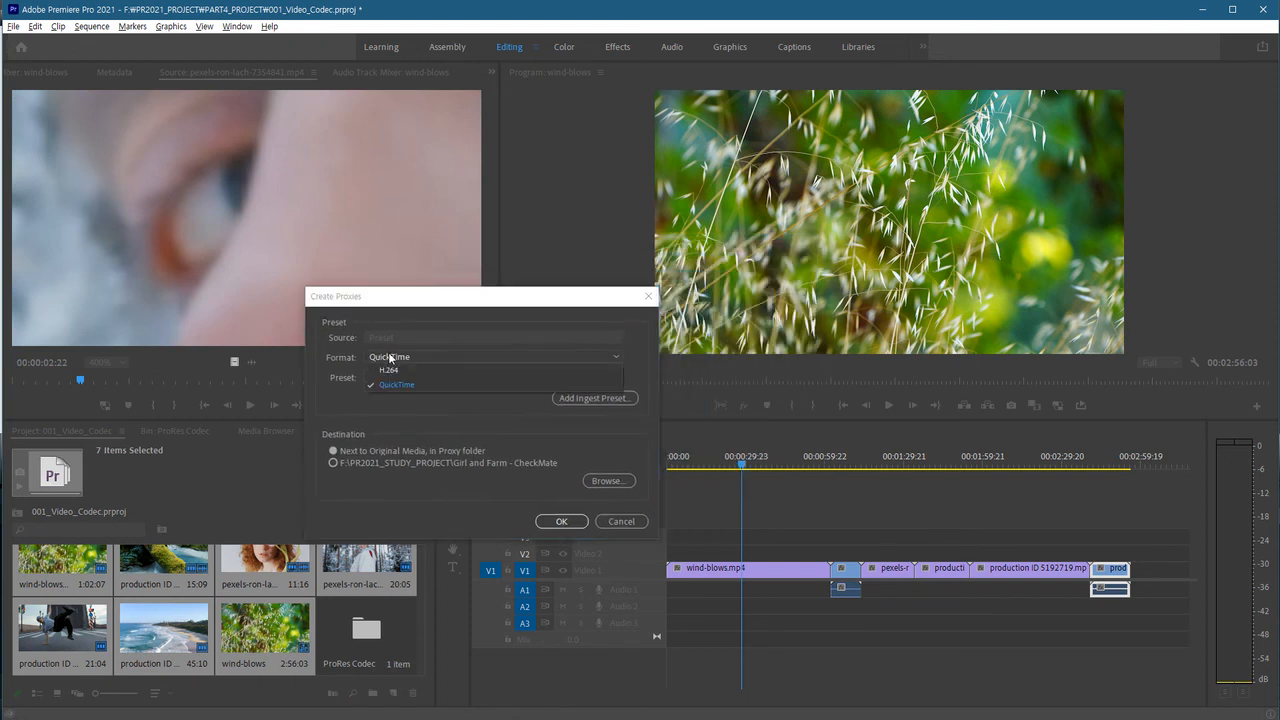
{"action": "left_click", "coordinate": [390, 385]}
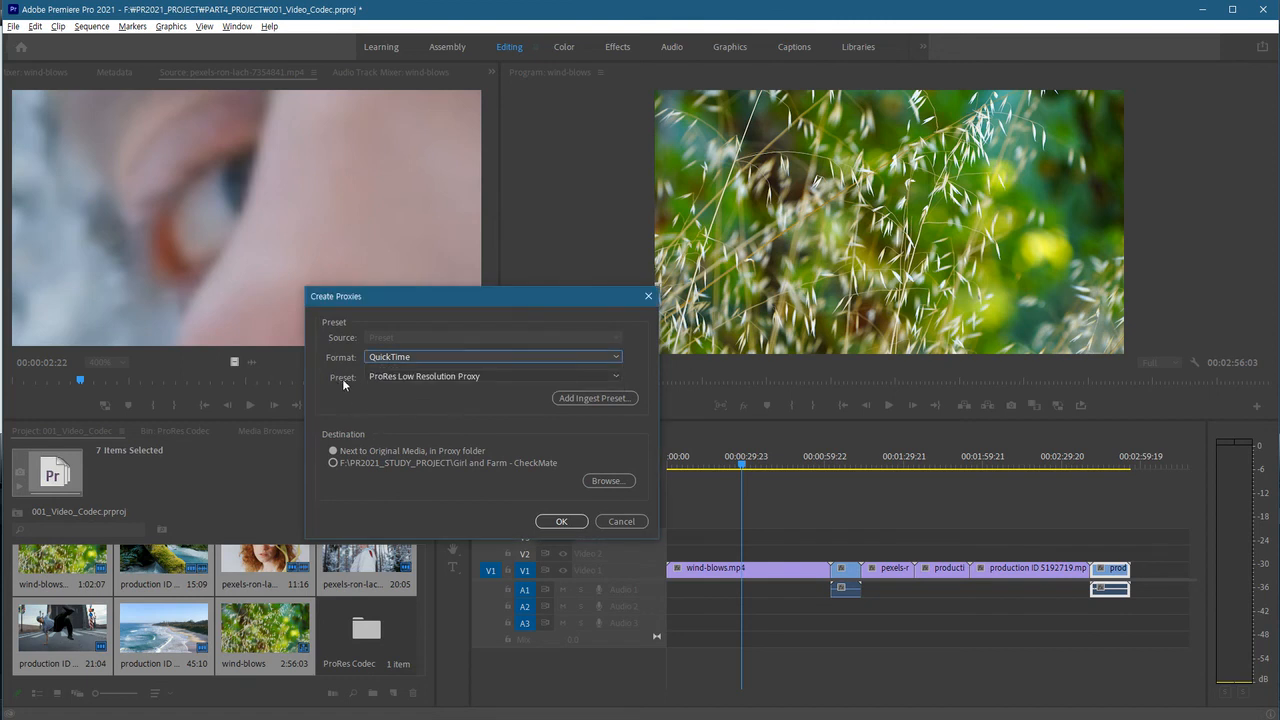
{"action": "left_click", "coordinate": [484, 376]}
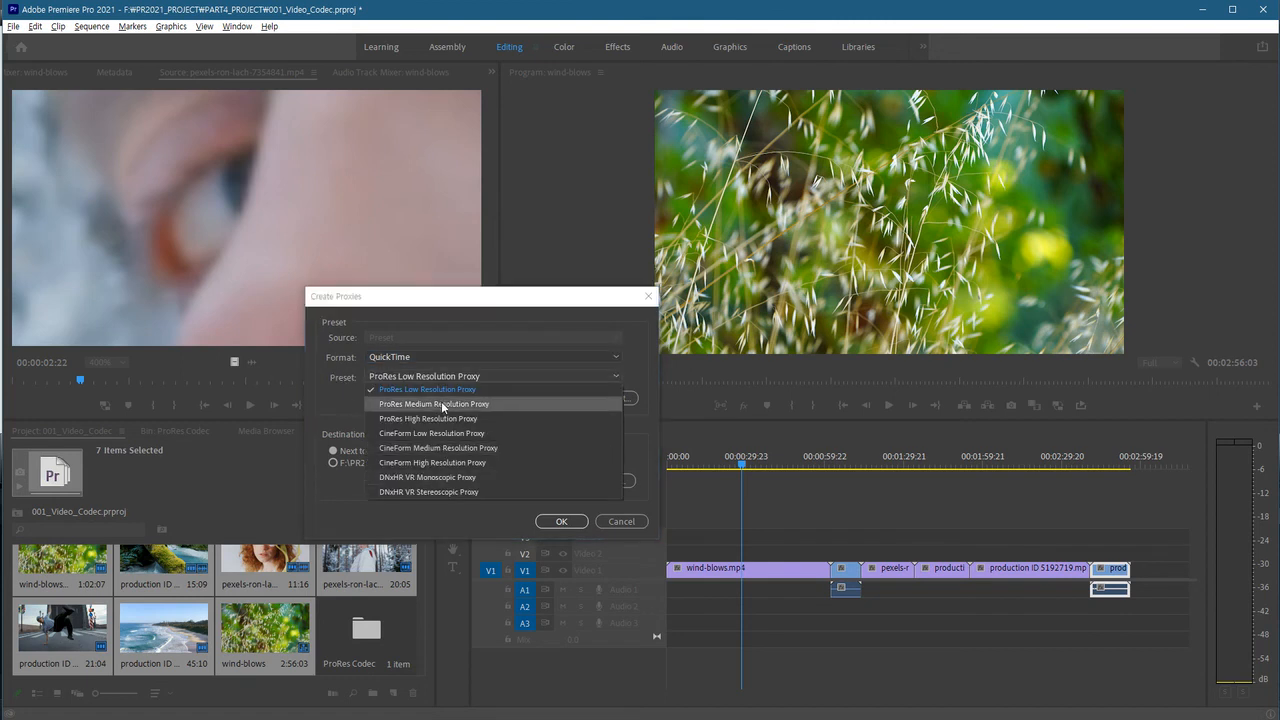
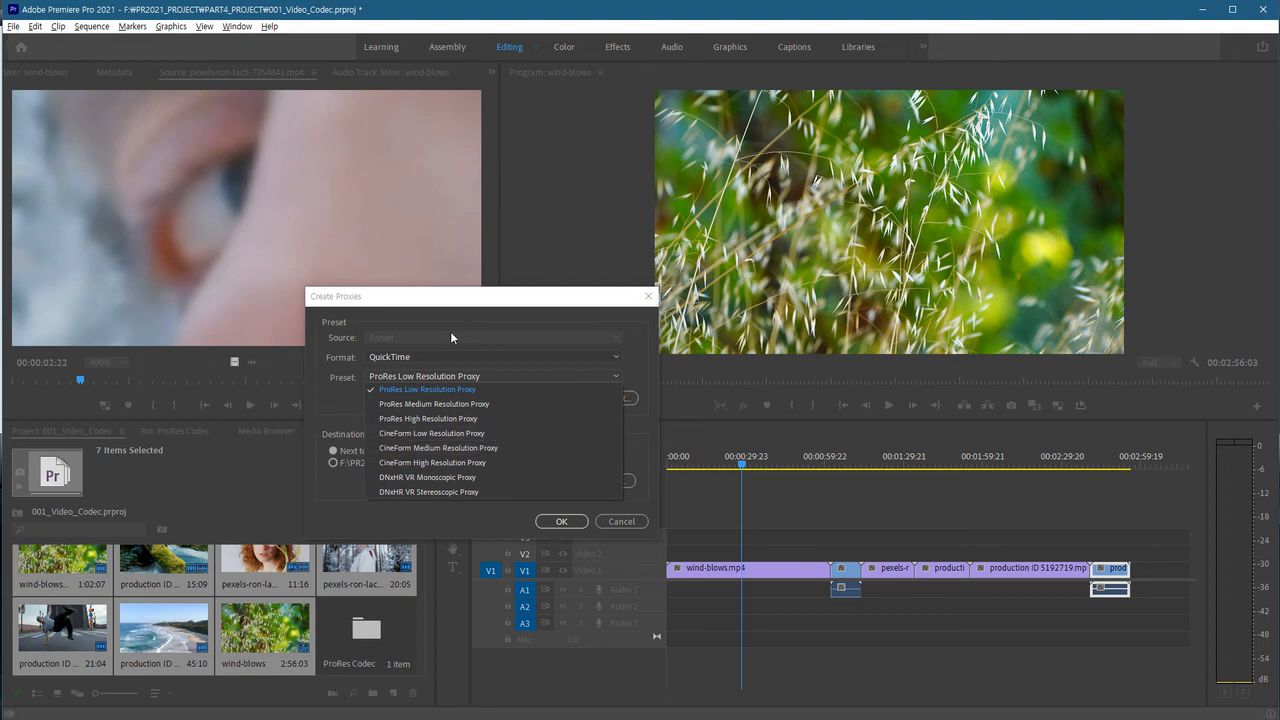
{"action": "left_click", "coordinate": [446, 406]}
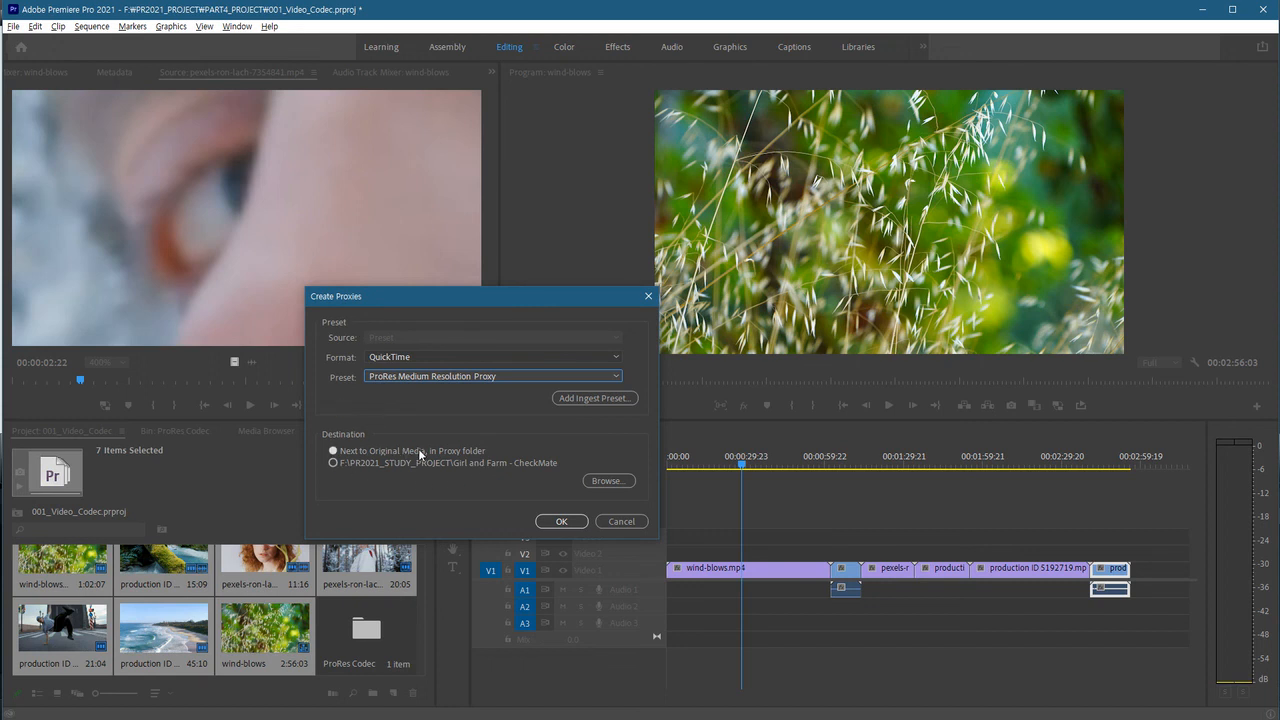
{"action": "left_click", "coordinate": [477, 449]}
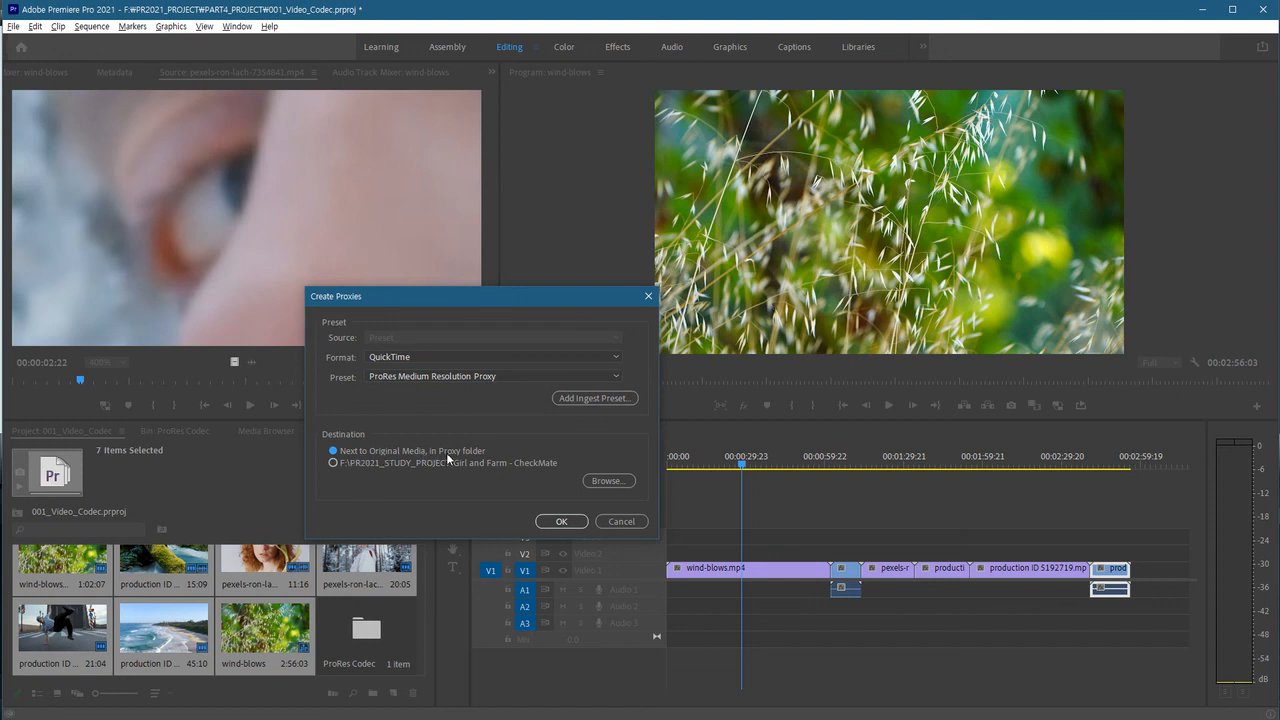
{"action": "left_click", "coordinate": [331, 462]}
{"action": "left_click", "coordinate": [333, 451]}
{"action": "left_click", "coordinate": [557, 520]}
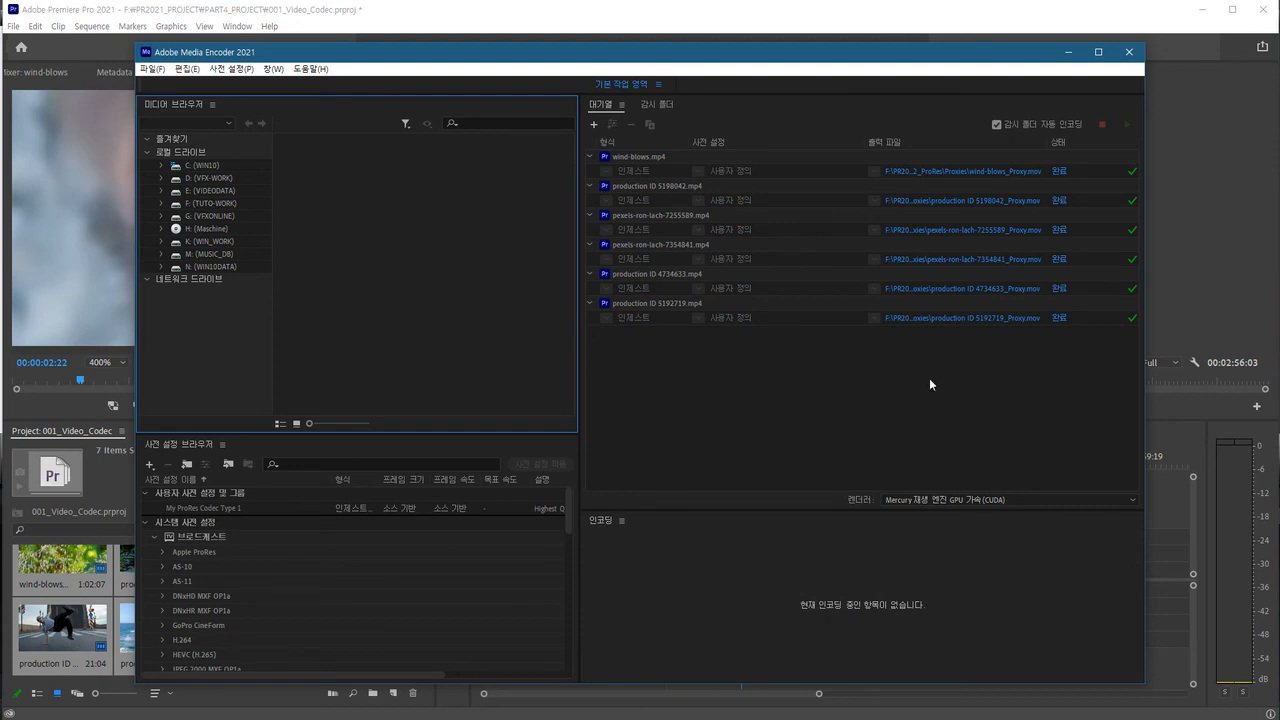
Minimize Media Encoder and add the Toggle Proxies control to the Program monitor's controls in Premiere Pro
{"action": "left_click", "coordinate": [1069, 52]}
{"action": "left_click", "coordinate": [742, 468]}
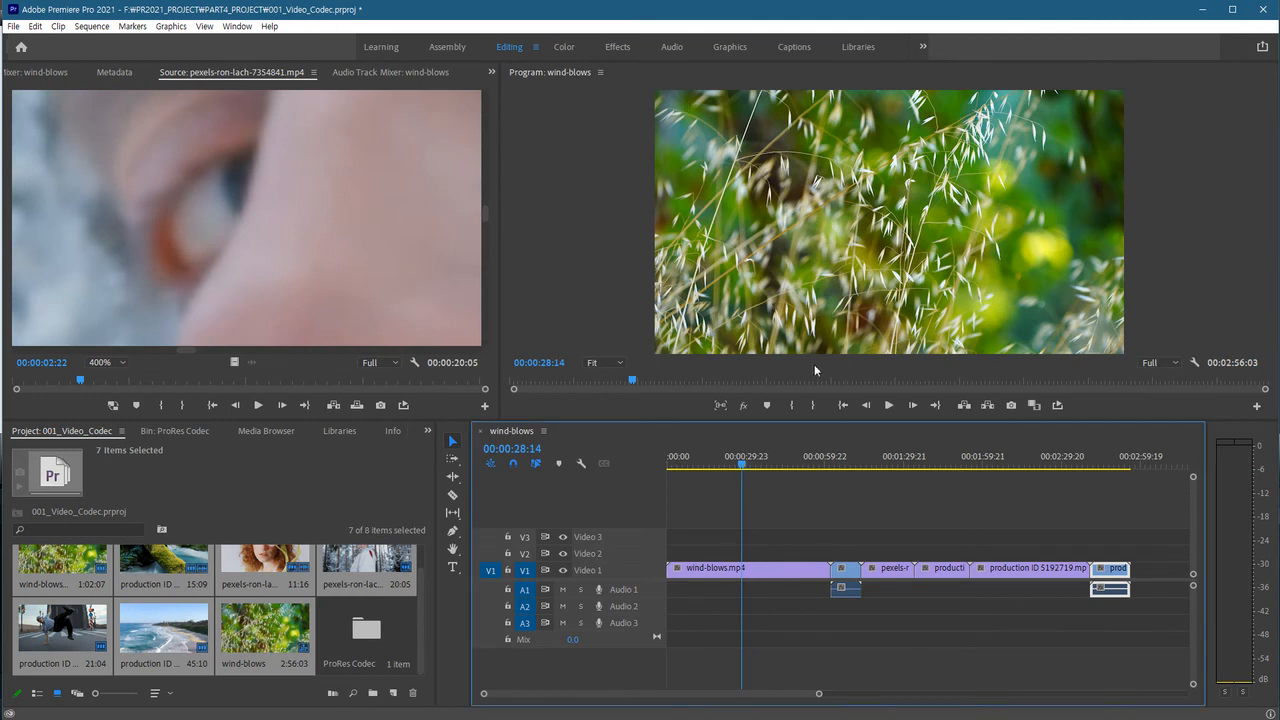
{"action": "left_click", "coordinate": [1257, 409]}
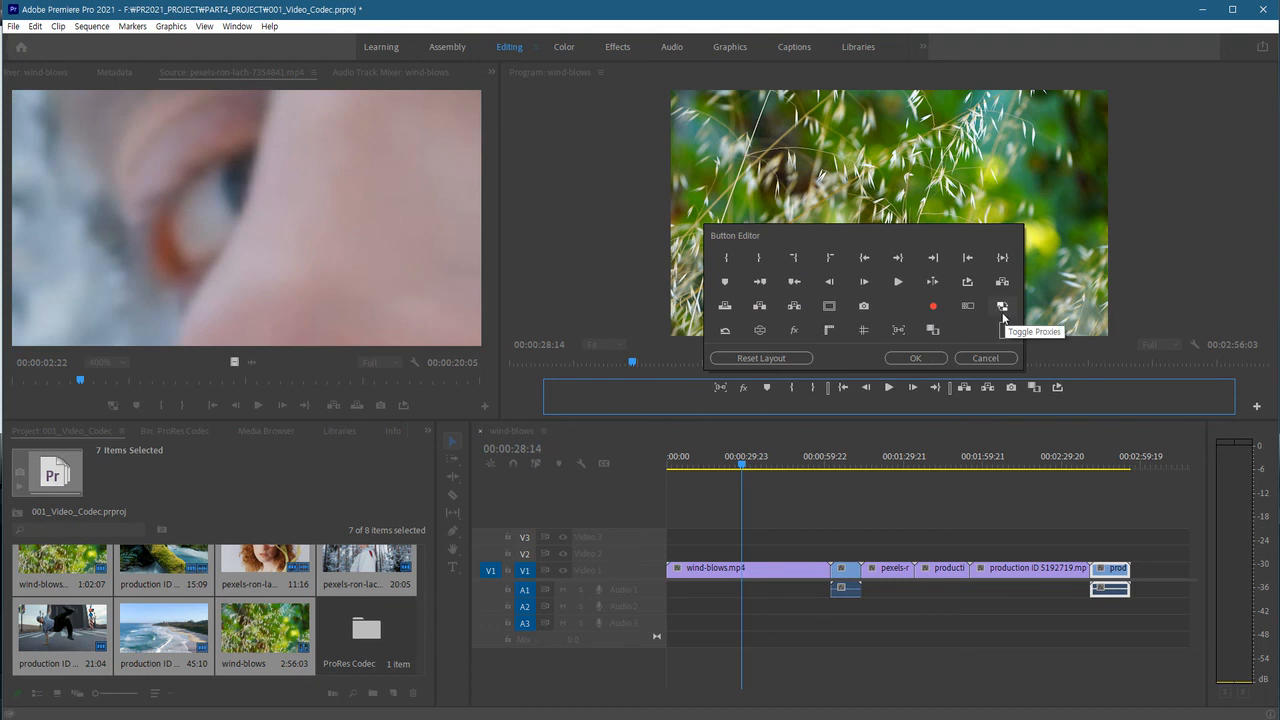
{"action": "left_click_drag", "start_coordinate": [1005, 312], "coordinate": [1083, 389]}
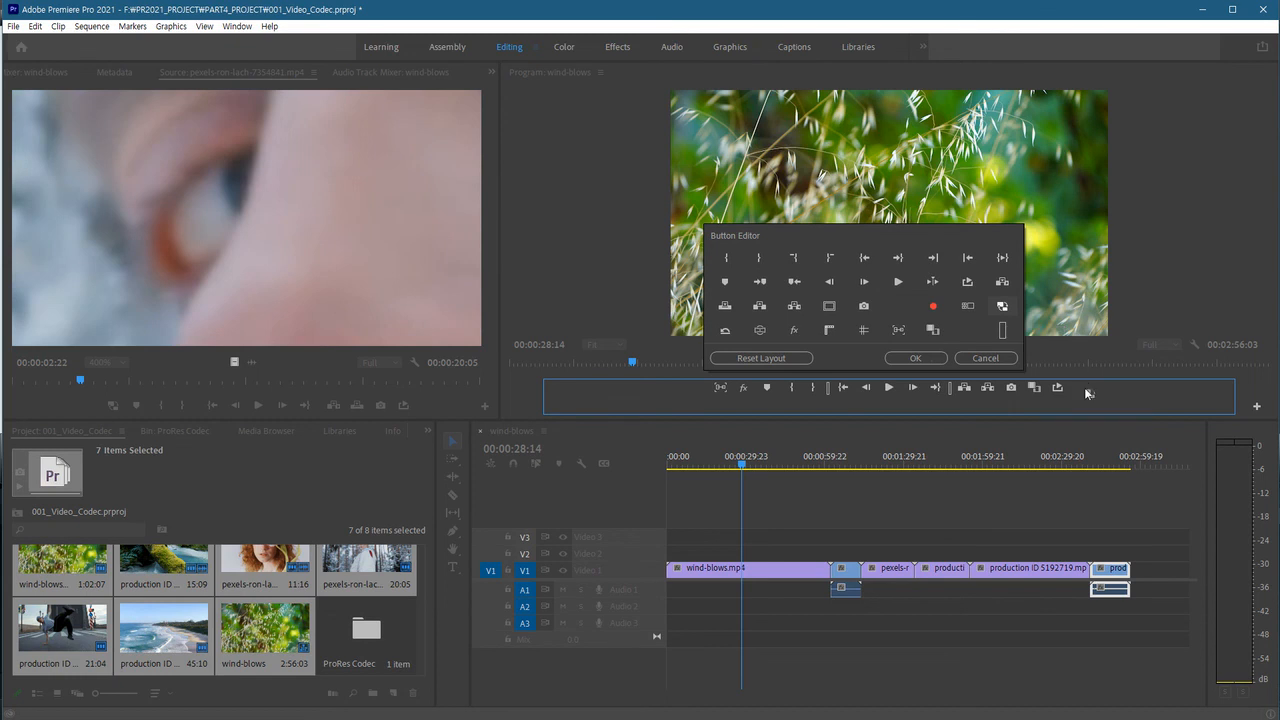
{"action": "left_click", "coordinate": [925, 361]}
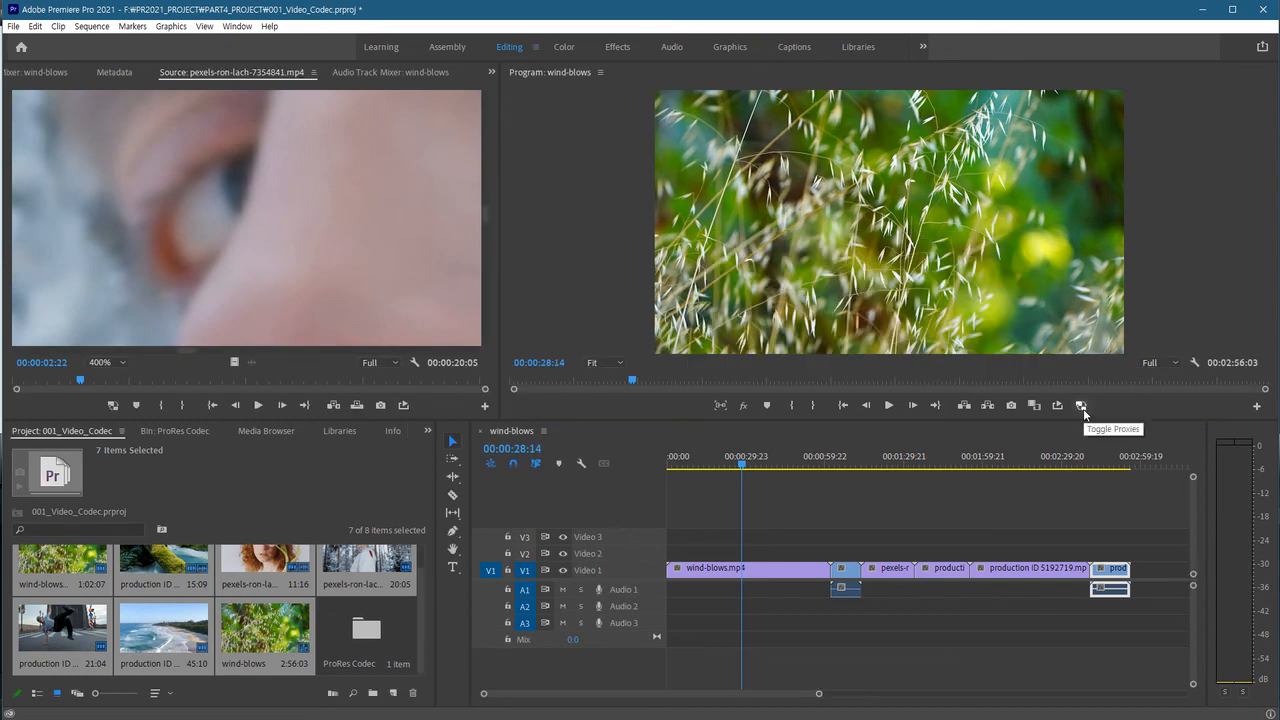
Turn on proxy display and play the wind-blows clip from near its end
{"action": "left_click", "coordinate": [1081, 406]}
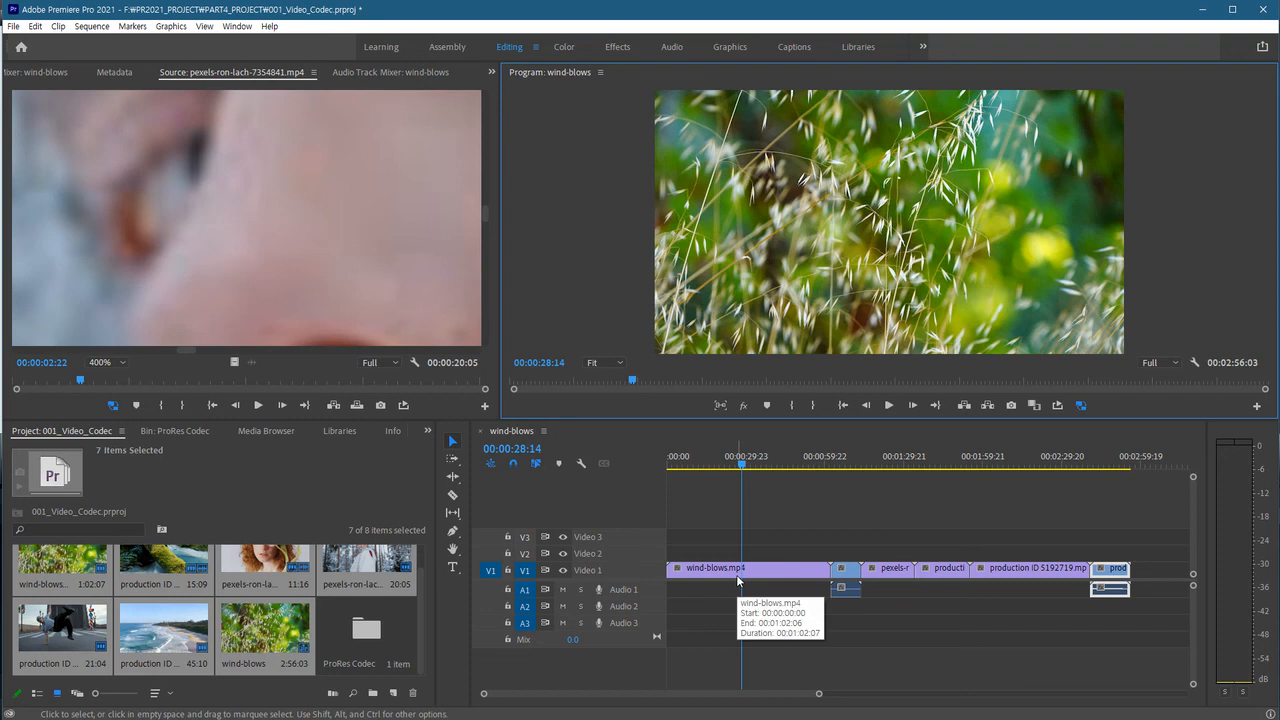
{"action": "left_click_drag", "start_coordinate": [742, 463], "coordinate": [818, 471]}
{"action": "key", "text": "space"}
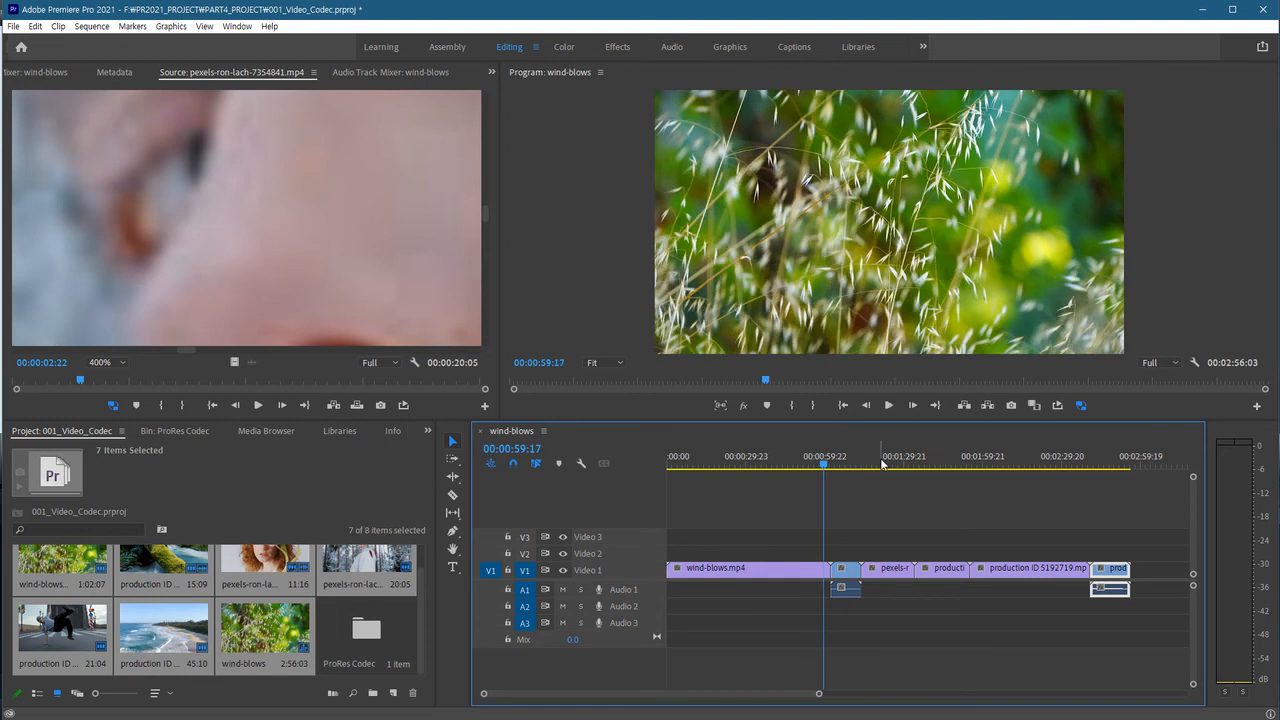
Cue the sequence to the woman's close-up at 00:01:25:19 and inspect the proxy image around her face at 400%
{"action": "left_click", "coordinate": [911, 465]}
{"action": "left_click_drag", "start_coordinate": [911, 465], "coordinate": [893, 465]}
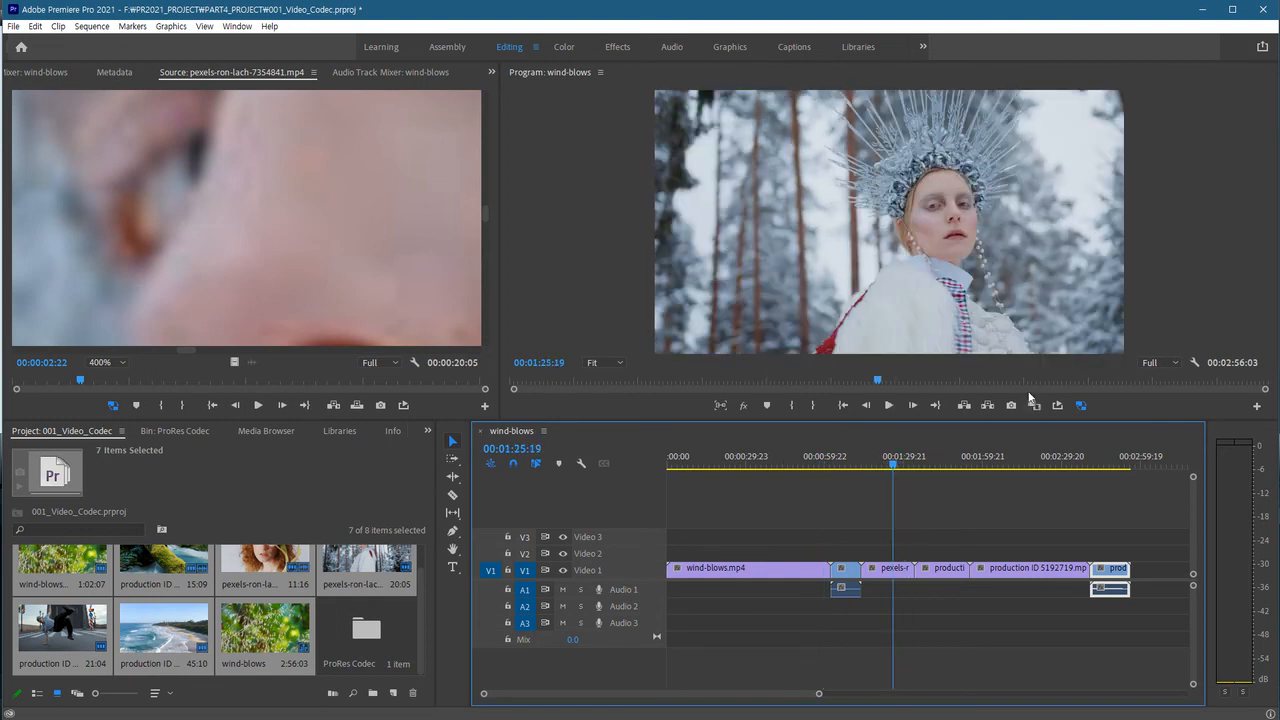
{"action": "left_click", "coordinate": [605, 362]}
{"action": "left_click", "coordinate": [606, 495]}
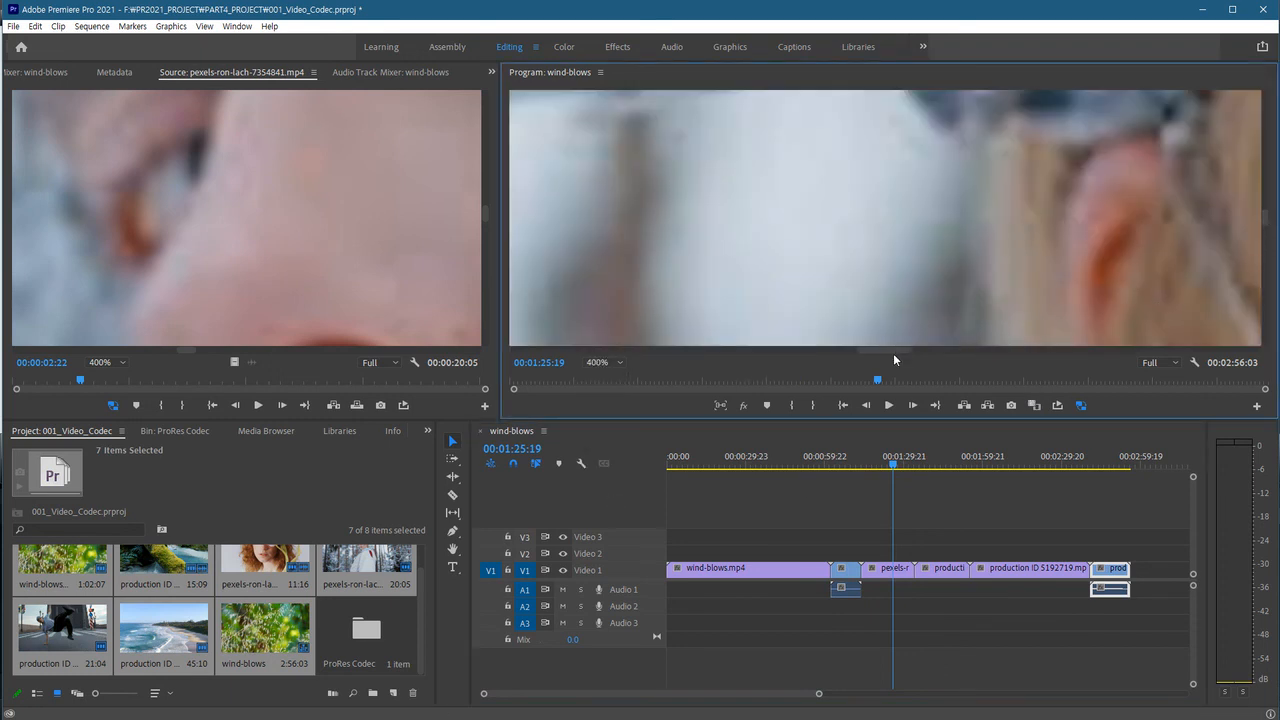
{"action": "left_click_drag", "start_coordinate": [891, 350], "coordinate": [947, 353]}
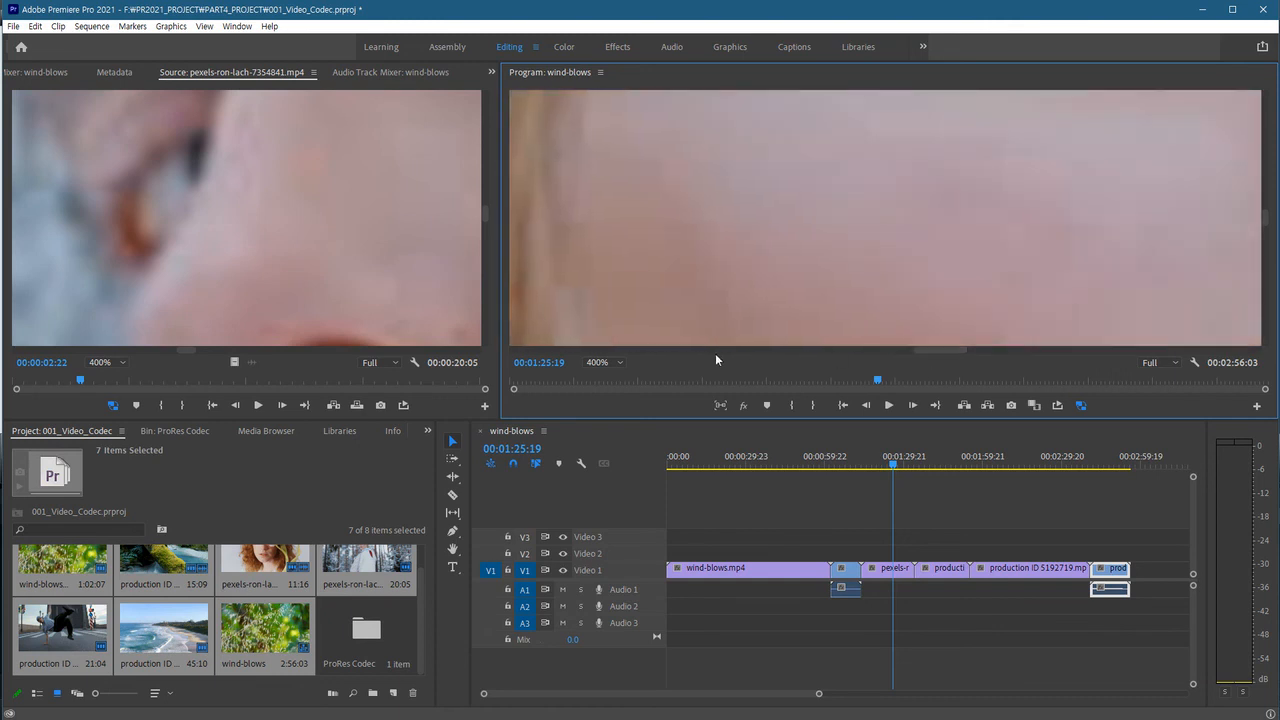
Set the Program monitor magnification to 100%, frame the woman's face and enlarge the monitor area
{"action": "left_click", "coordinate": [612, 362]}
{"action": "left_click", "coordinate": [616, 447]}
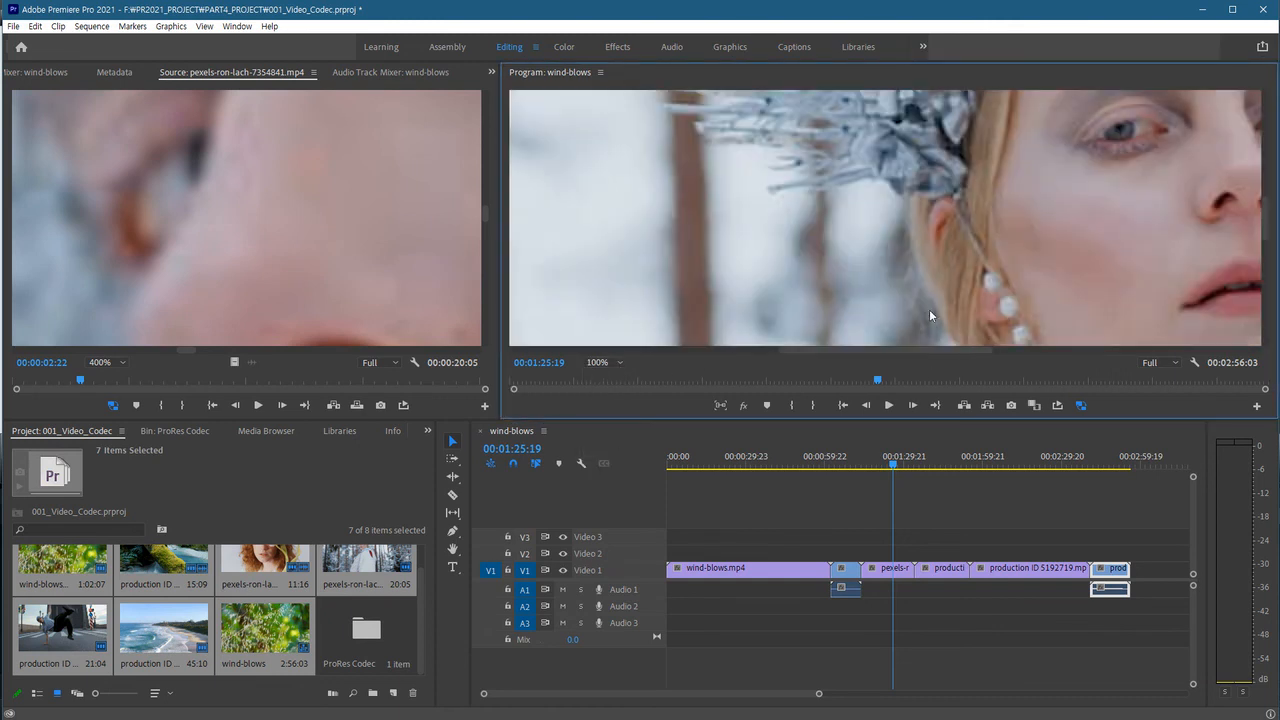
{"action": "left_click_drag", "start_coordinate": [948, 348], "coordinate": [1013, 349]}
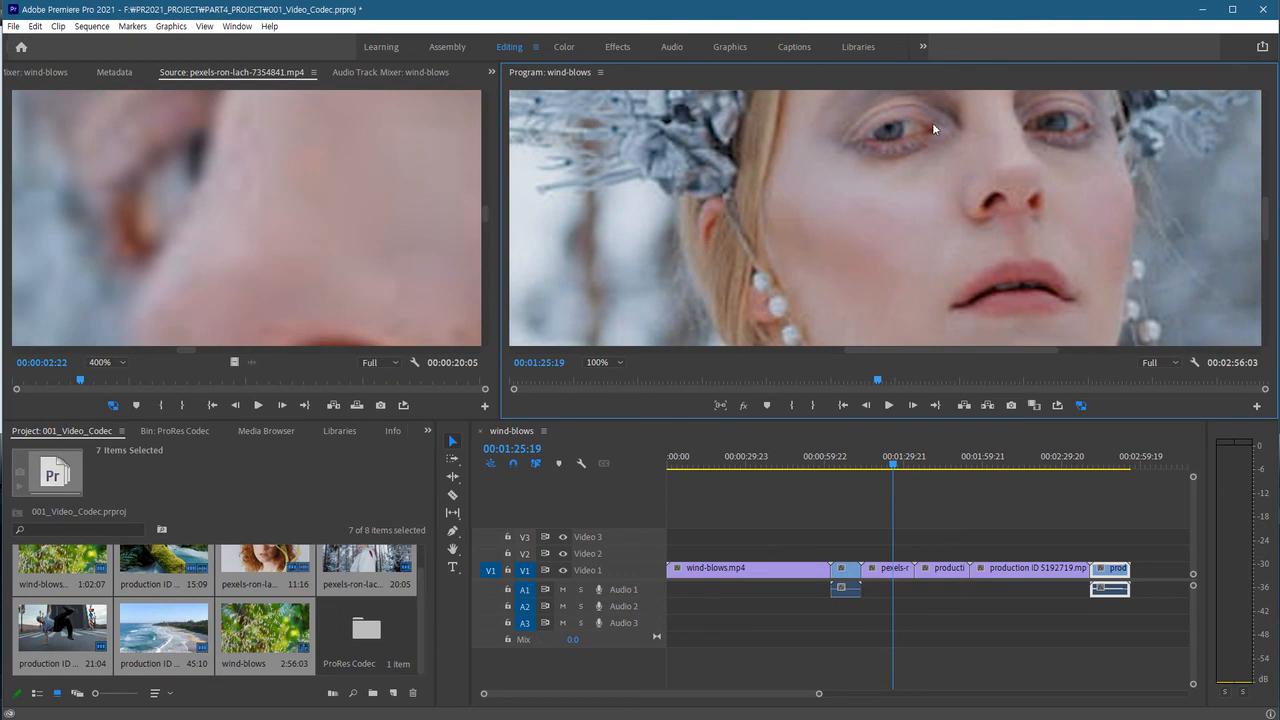
{"action": "left_click_drag", "start_coordinate": [1269, 222], "coordinate": [1265, 210]}
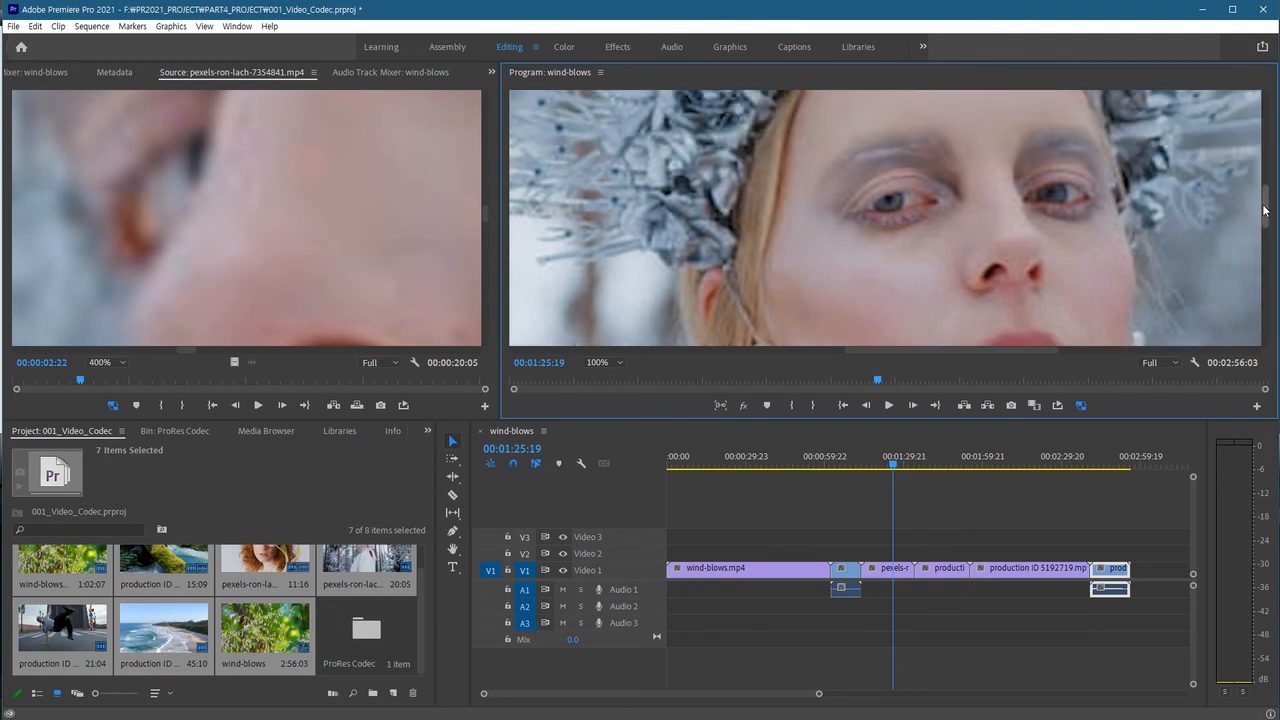
{"action": "left_click_drag", "start_coordinate": [840, 419], "coordinate": [843, 492]}
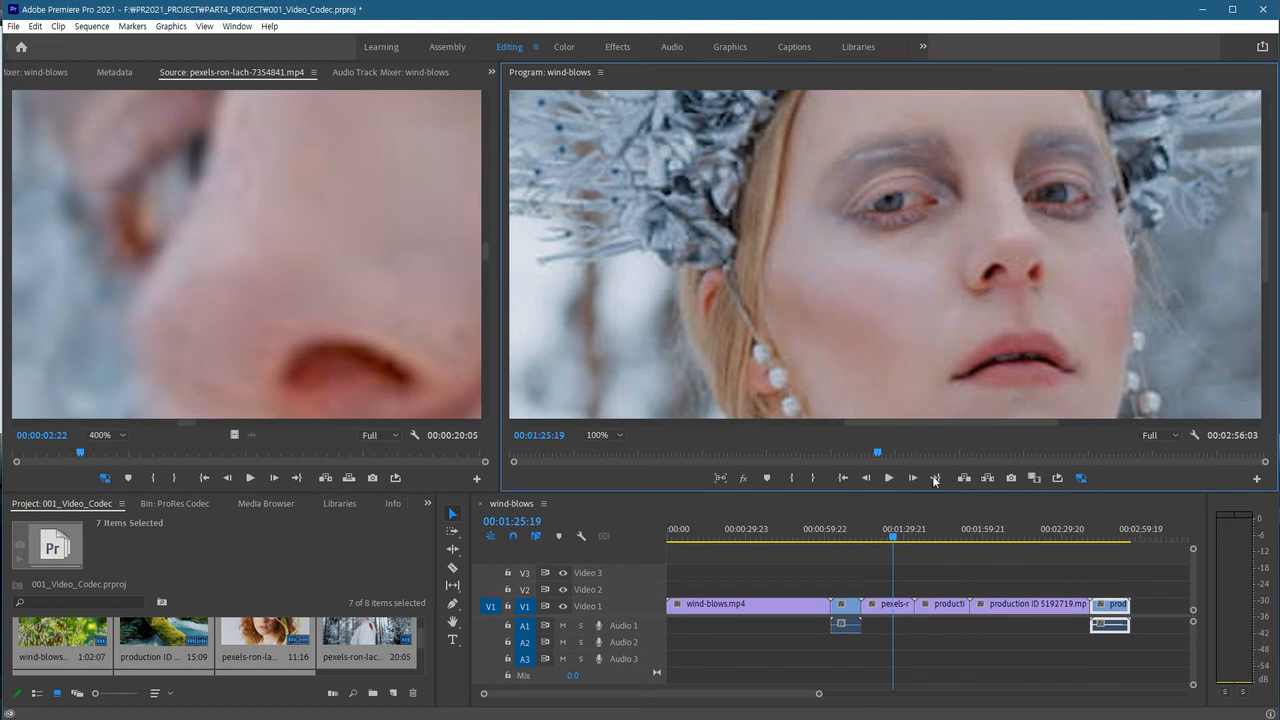
Switch from the proxies to the original media and examine the woman's facial detail, moving the playhead to 00:01:26:19
{"action": "left_click", "coordinate": [1080, 478]}
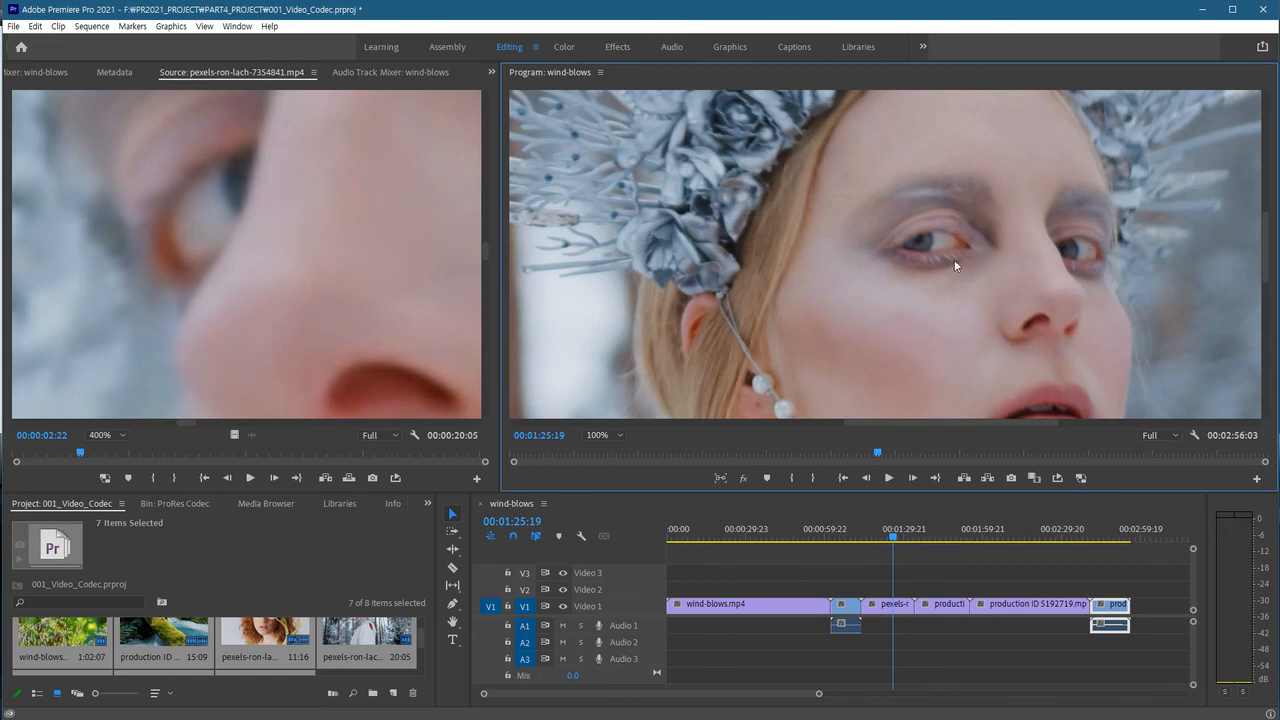
{"action": "left_click", "coordinate": [890, 541]}
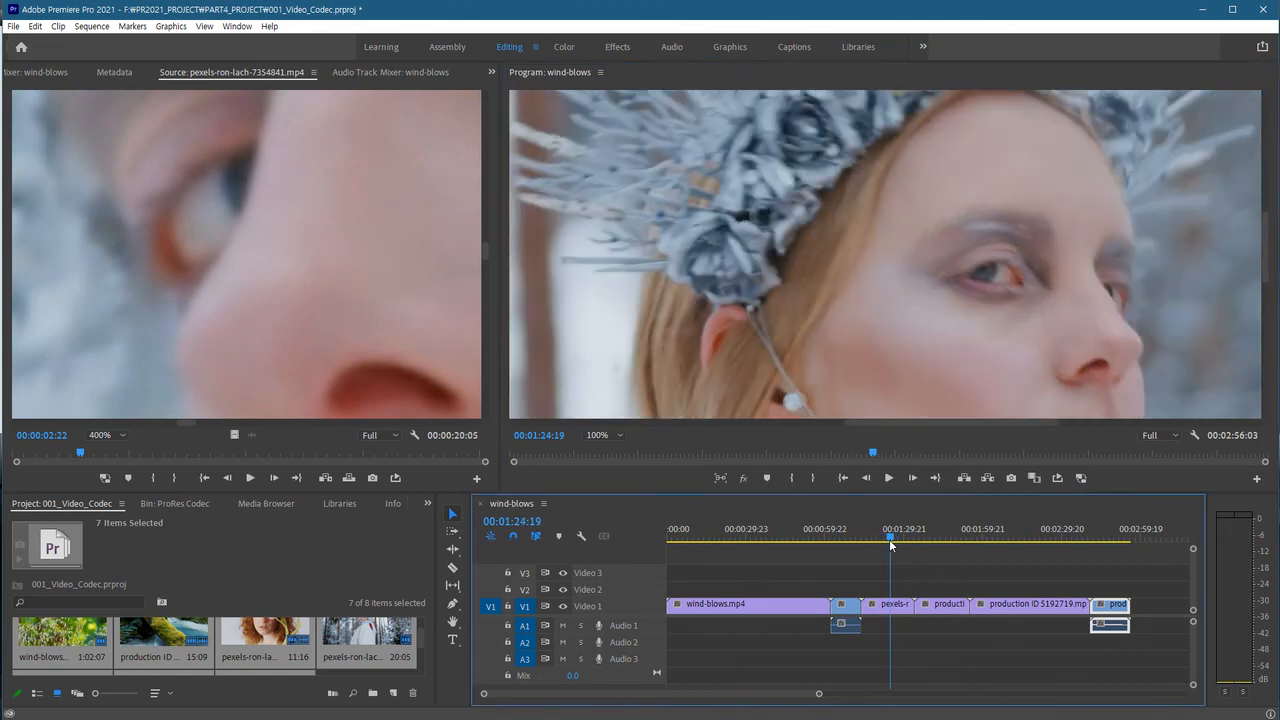
{"action": "mouse_move", "coordinate": [889, 539]}
{"action": "left_mouse_down"}
{"action": "mouse_move", "coordinate": [878, 542]}
{"action": "mouse_move", "coordinate": [894, 540]}
{"action": "left_mouse_up"}
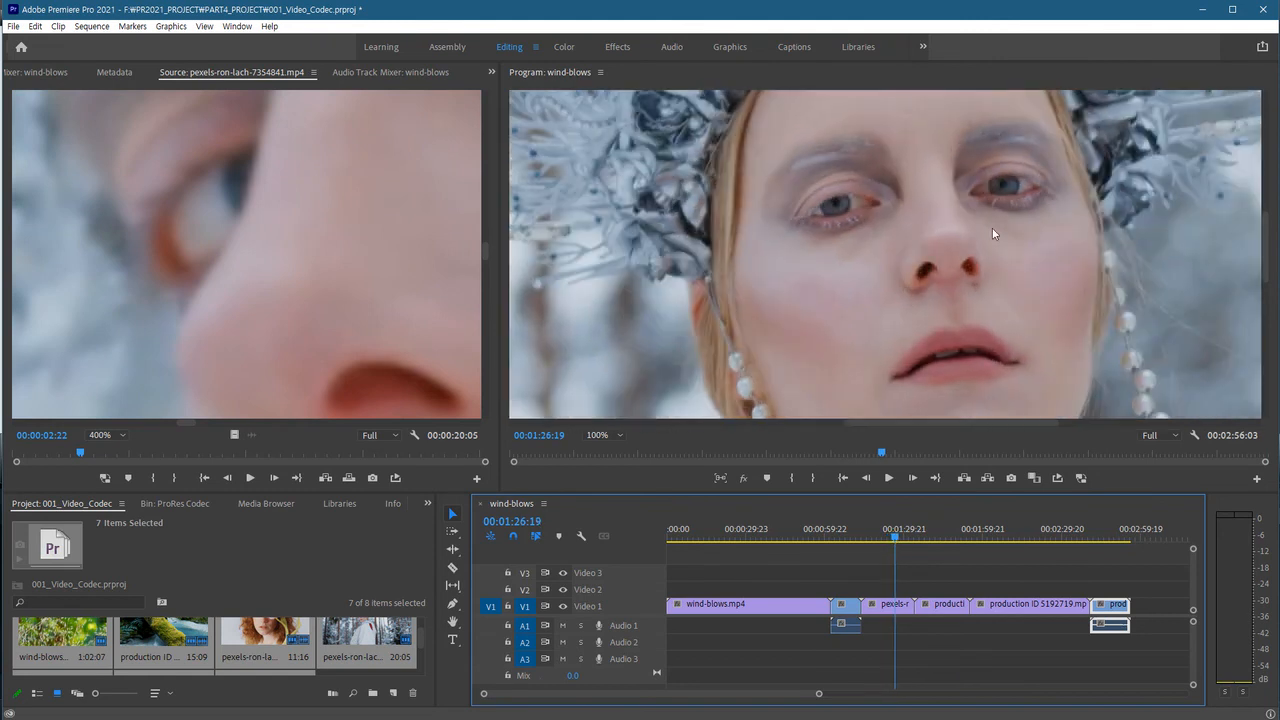
Switch from the original media back to the proxies and examine the woman's facial detail, moving the playhead to 00:01:26:01
{"action": "left_click", "coordinate": [1082, 481]}
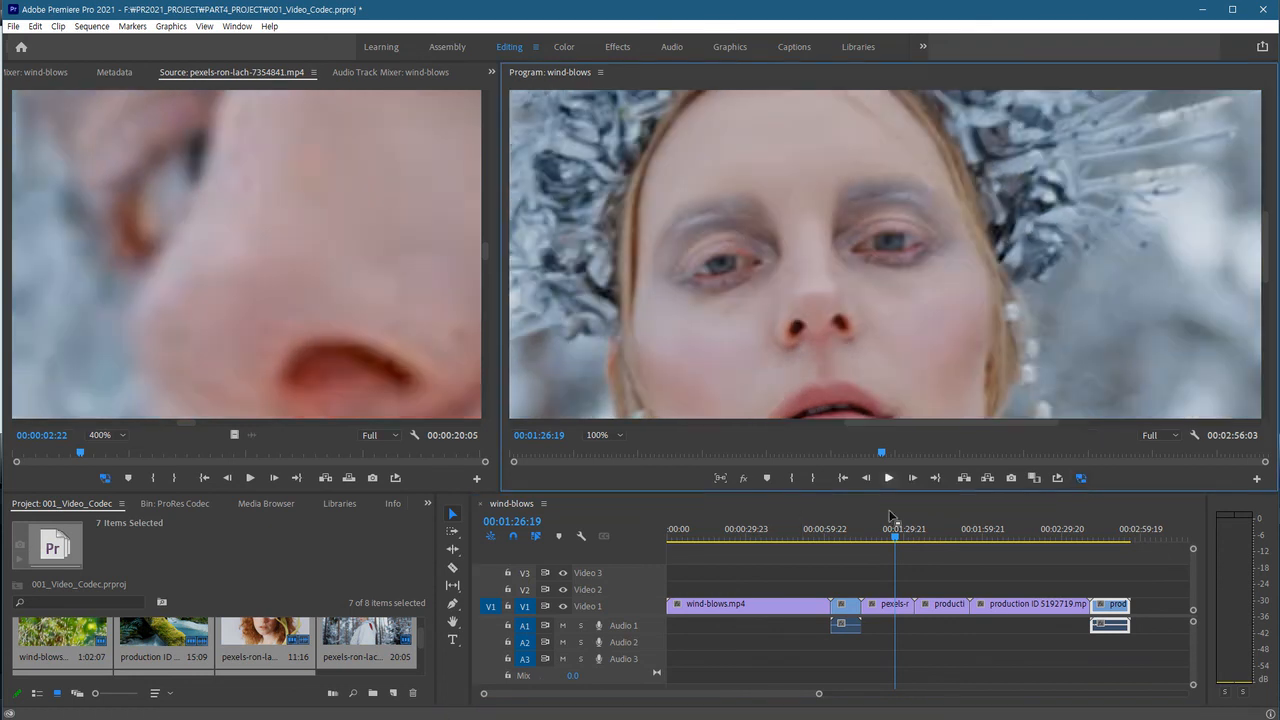
{"action": "left_click_drag", "start_coordinate": [895, 540], "coordinate": [895, 543]}
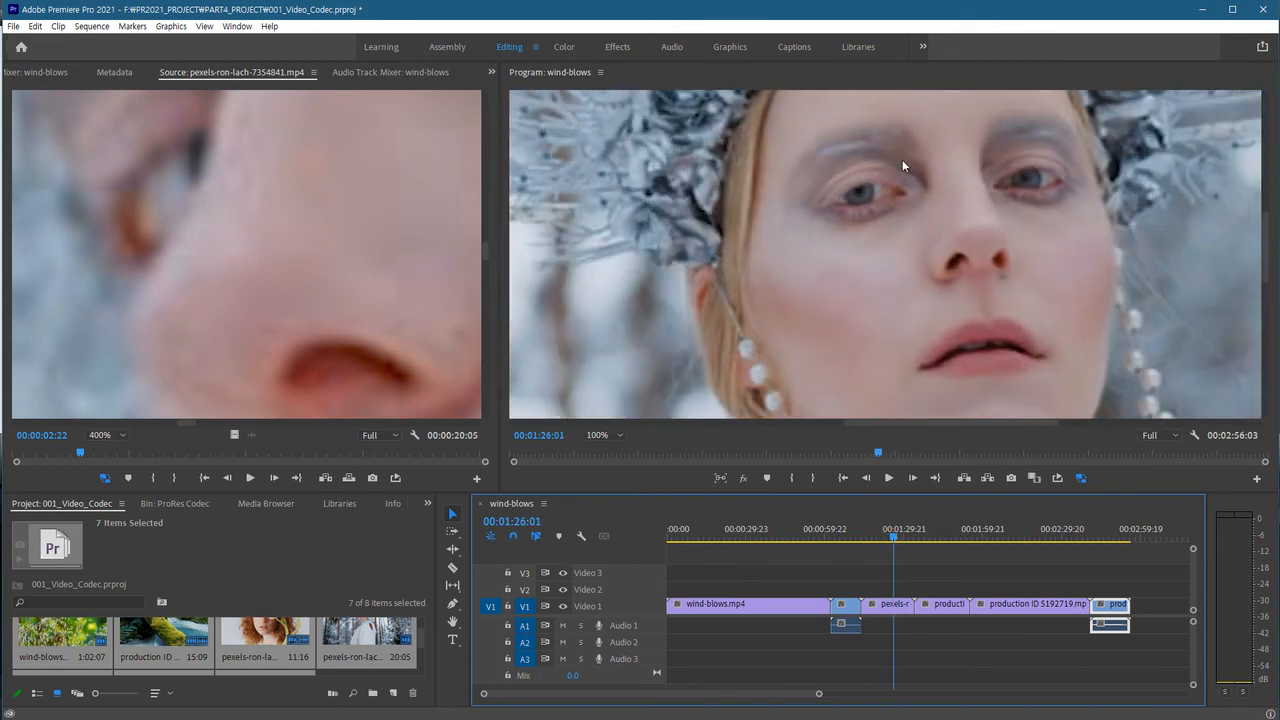
{"action": "left_click_drag", "start_coordinate": [900, 542], "coordinate": [895, 540]}
Enlarge the project area, create a bin named Proxy in the project root and open it
{"action": "left_click_drag", "start_coordinate": [461, 491], "coordinate": [461, 313]}
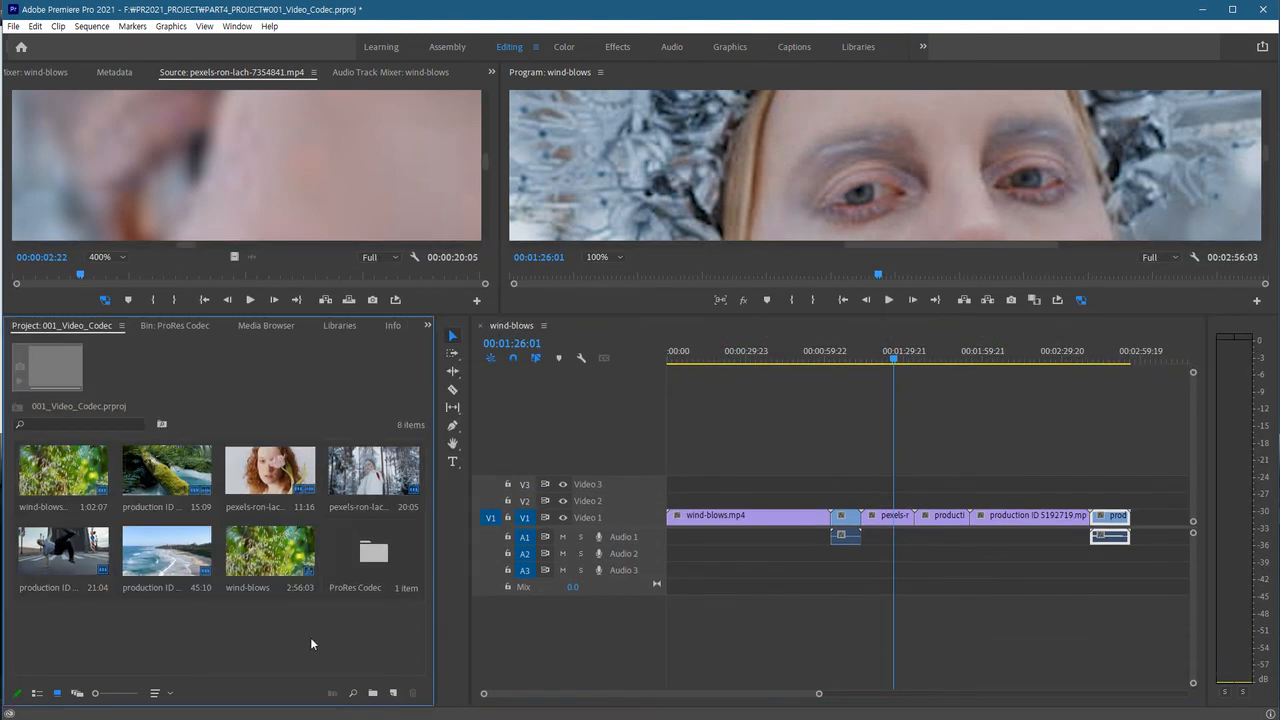
{"action": "left_click", "coordinate": [373, 693]}
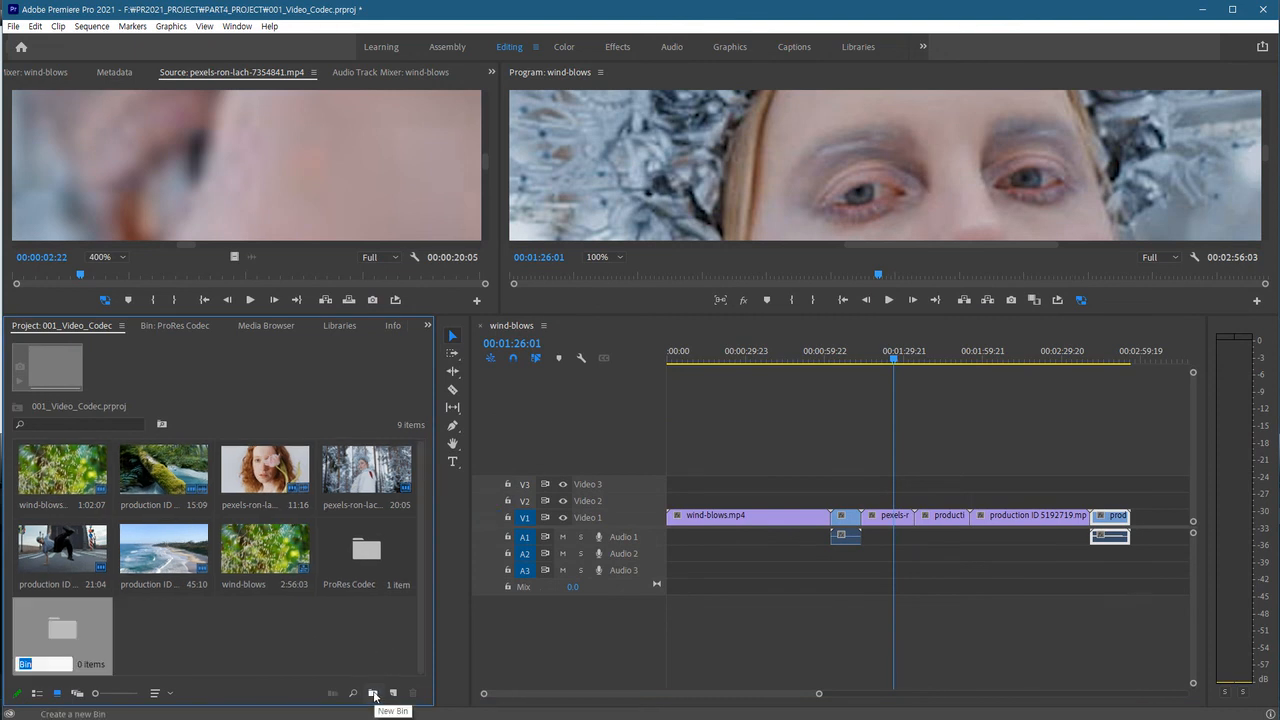
{"action": "type", "text": "Proxy"}
{"action": "key", "text": "Return"}
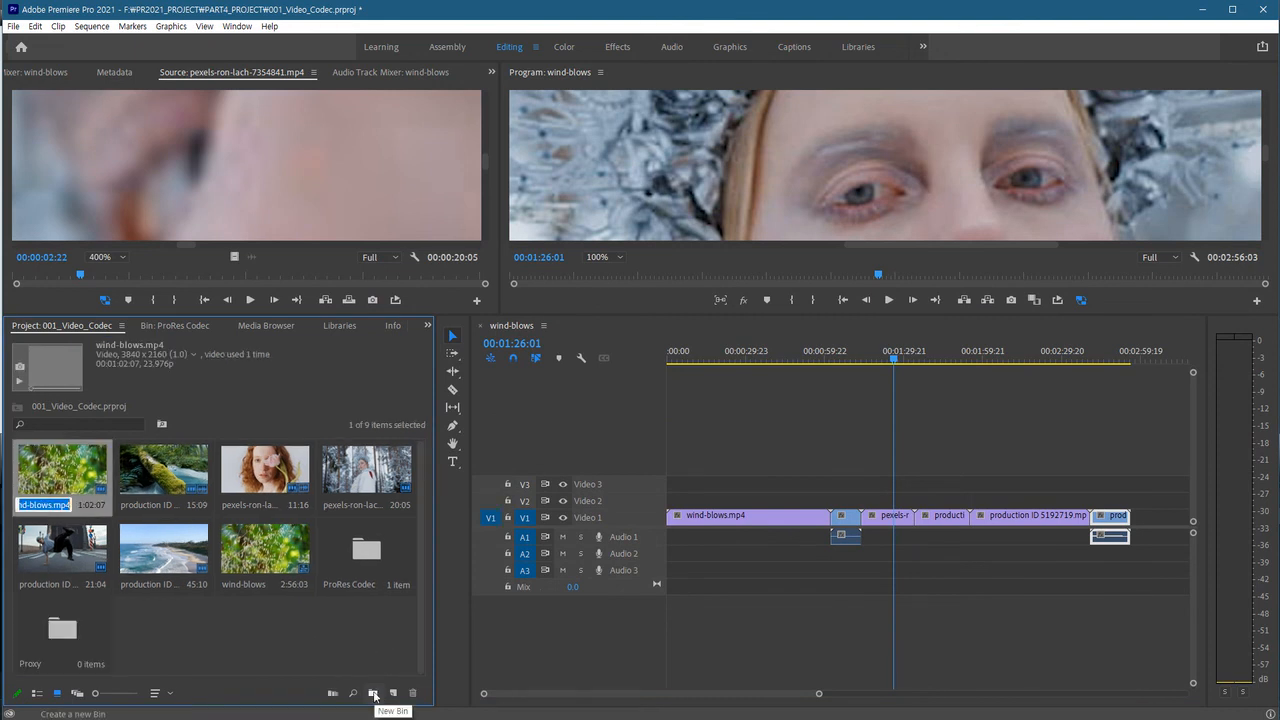
{"action": "left_click", "coordinate": [150, 642]}
{"action": "double_click", "coordinate": [60, 633]}
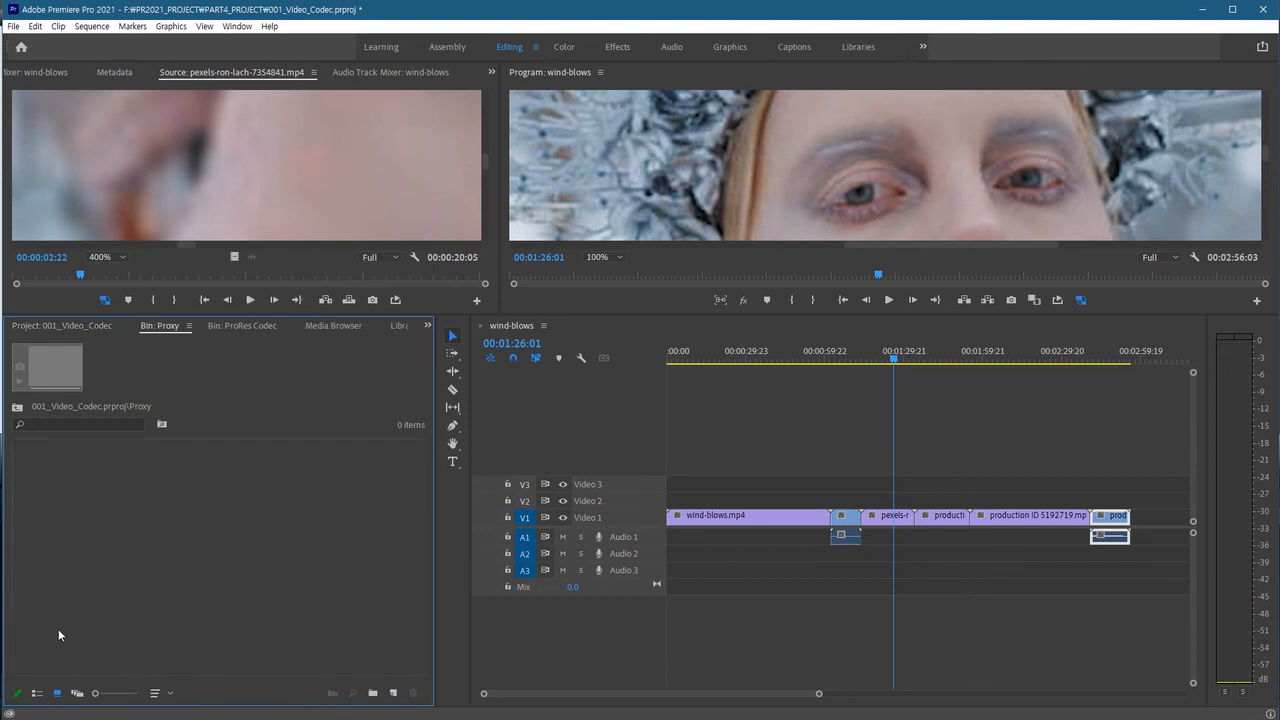
Start importing media into the empty Proxy bin and browse to the Proxies folder inside 002_ProRes
{"action": "double_click", "coordinate": [293, 512]}
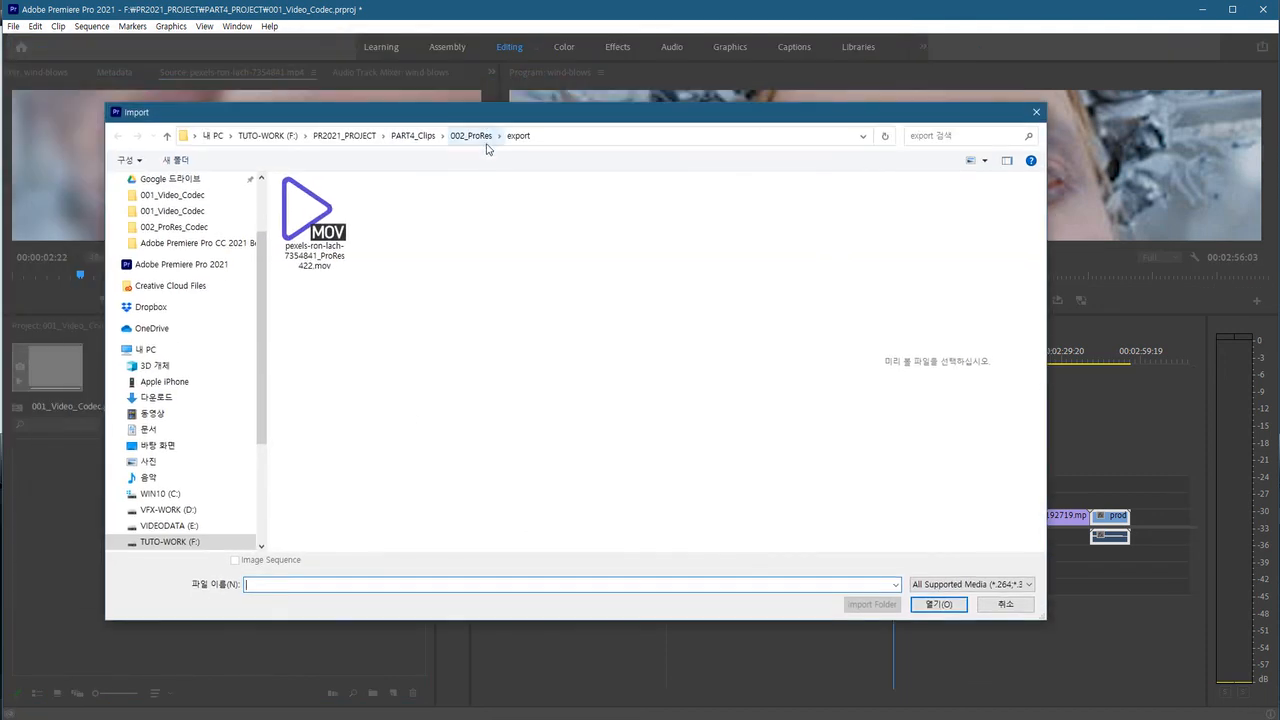
{"action": "left_click", "coordinate": [472, 136]}
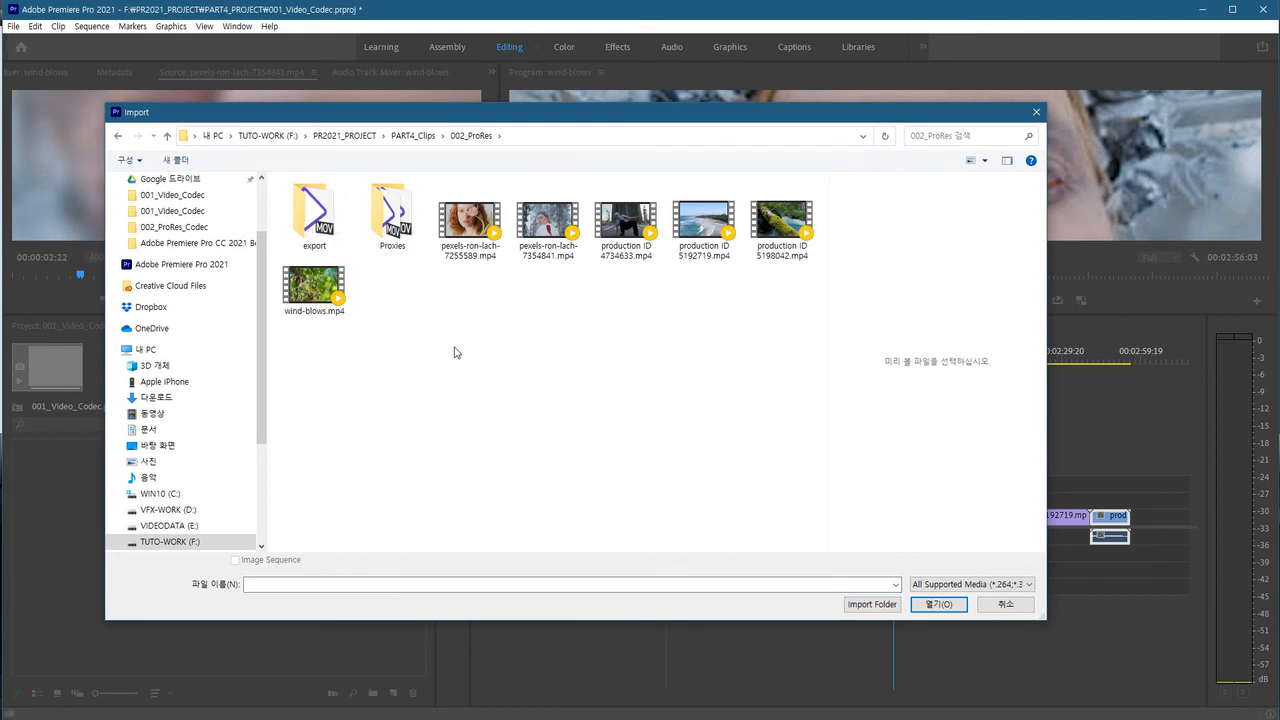
{"action": "left_click", "coordinate": [482, 252]}
{"action": "left_click", "coordinate": [556, 242]}
{"action": "left_click", "coordinate": [630, 234]}
{"action": "left_click", "coordinate": [705, 232]}
{"action": "left_click", "coordinate": [773, 235]}
{"action": "left_click", "coordinate": [441, 270]}
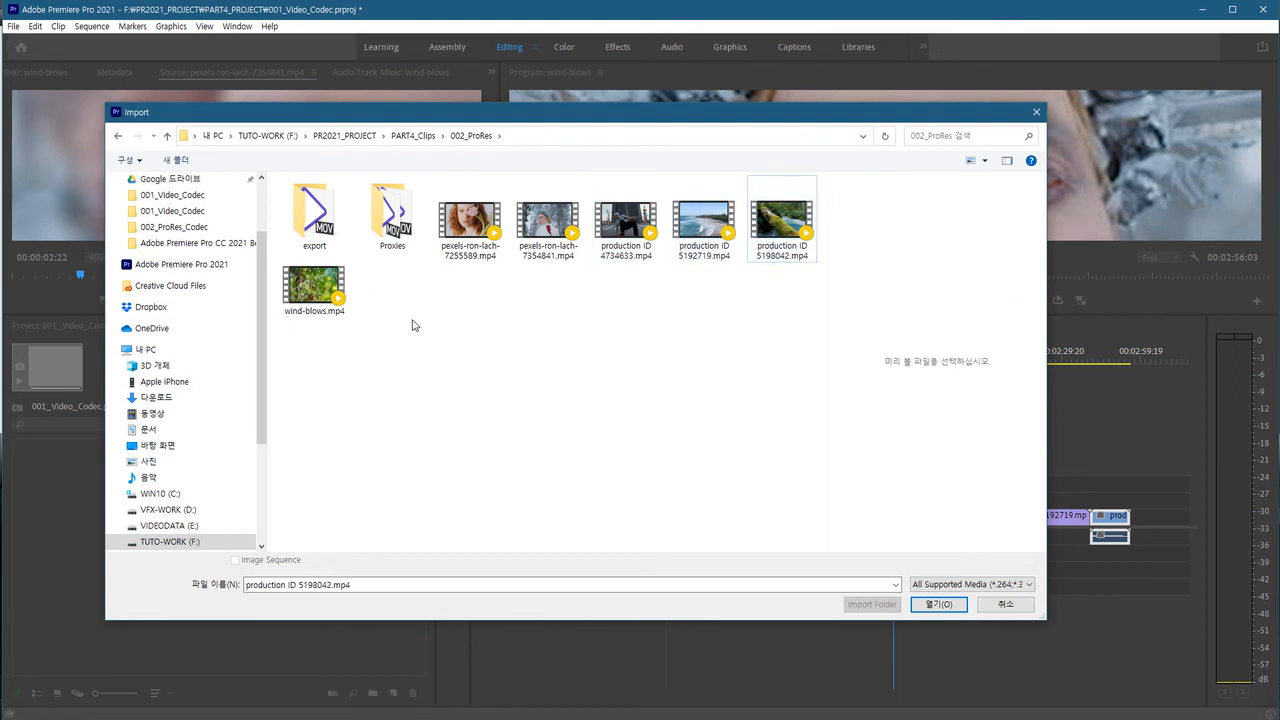
{"action": "left_click", "coordinate": [395, 215]}
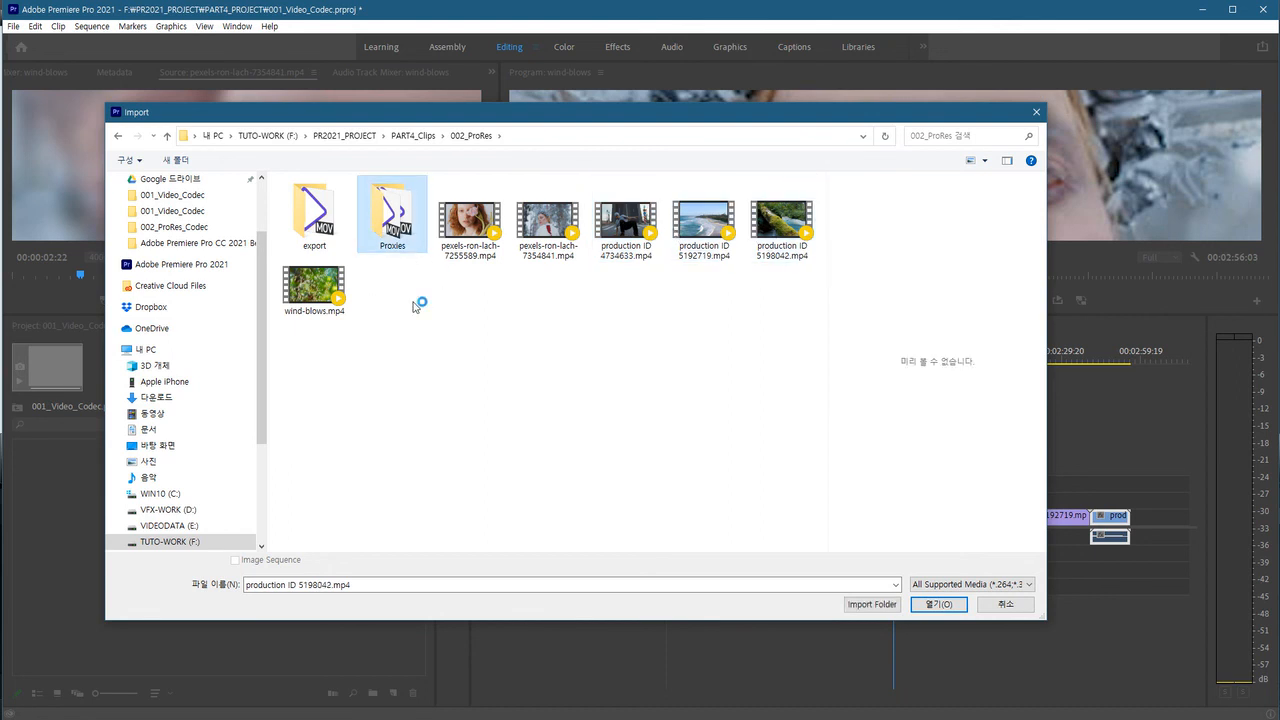
{"action": "double_click", "coordinate": [406, 220]}
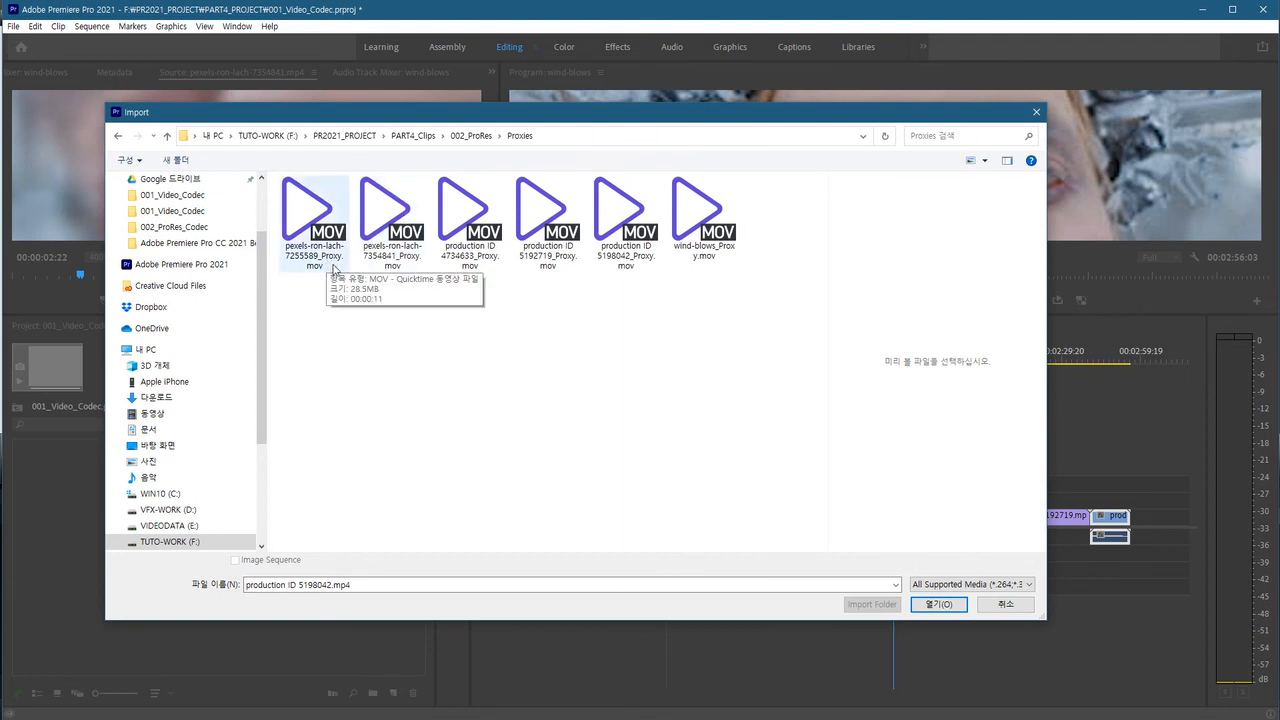
Import all six proxy MOV files from the Proxies folder into the Proxy bin
{"action": "left_click", "coordinate": [398, 262]}
{"action": "left_click", "coordinate": [478, 260]}
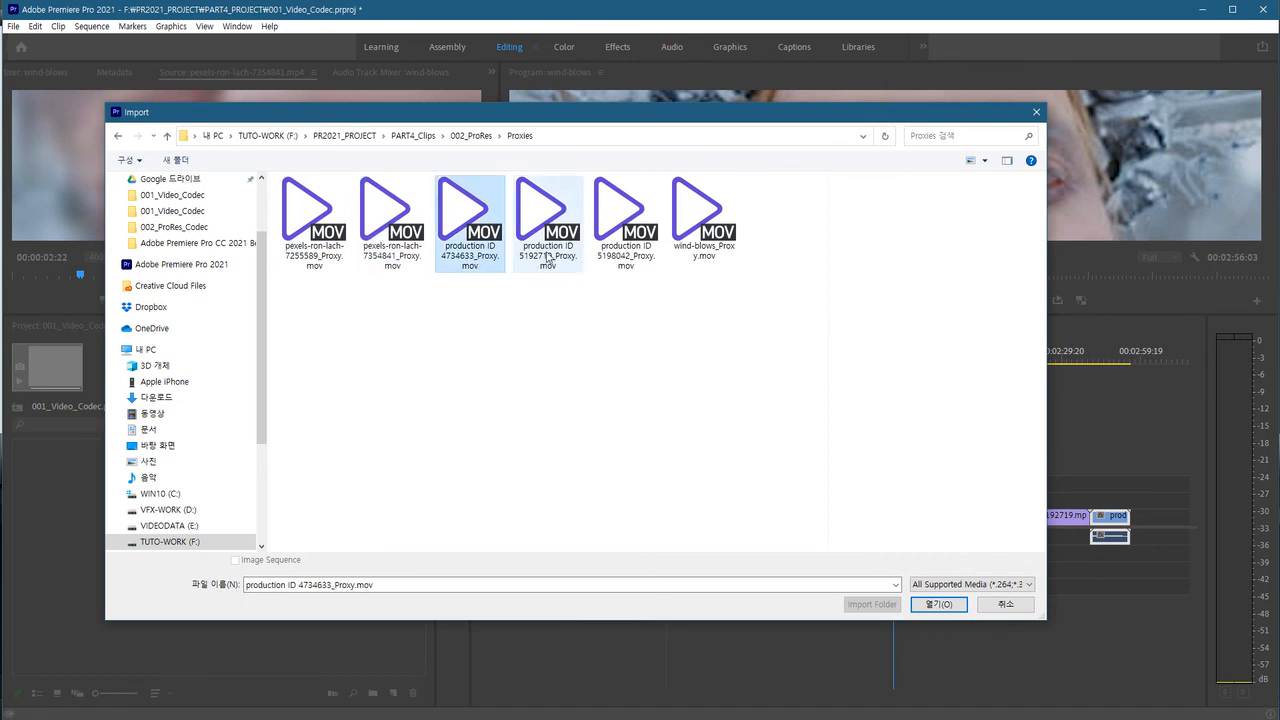
{"action": "left_click", "coordinate": [545, 262]}
{"action": "left_click", "coordinate": [626, 250]}
{"action": "left_click_drag", "start_coordinate": [735, 333], "coordinate": [313, 186]}
{"action": "left_click", "coordinate": [938, 604]}
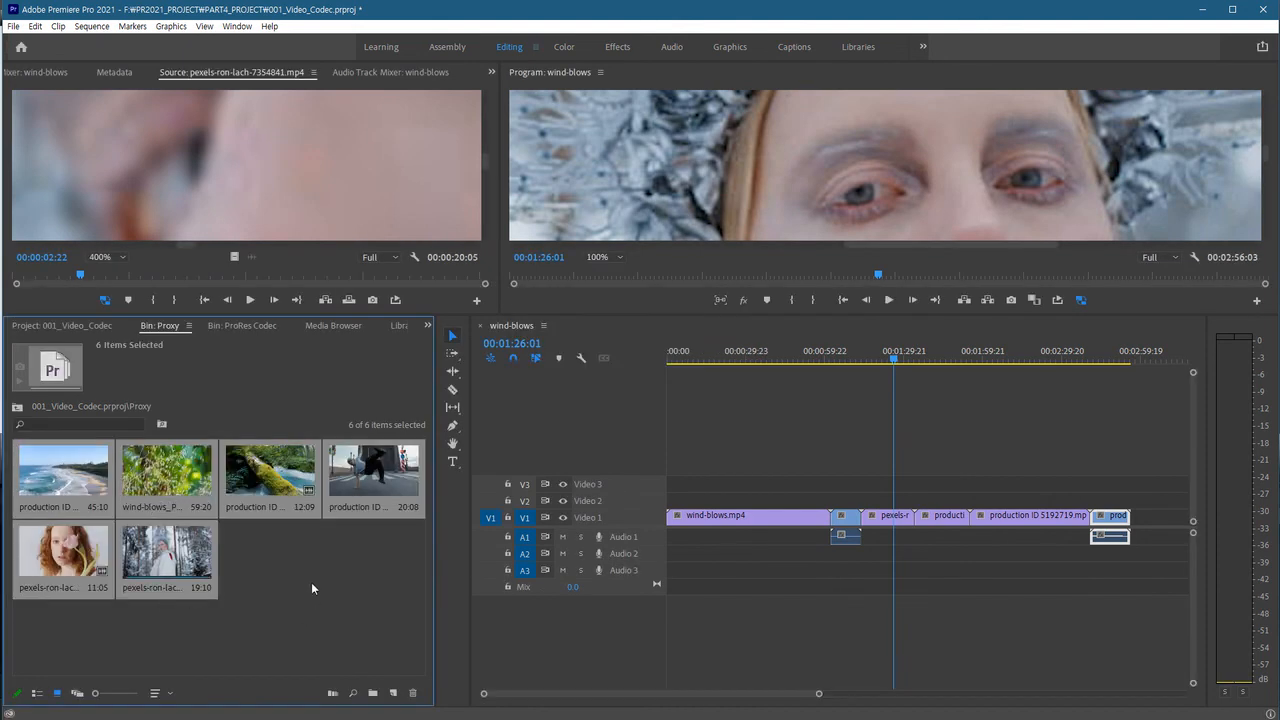
Examine the file properties of the 7354841 proxy clip, including its image size and compressor, and close them
{"action": "left_click", "coordinate": [313, 590]}
{"action": "key", "text": "Right"}
{"action": "key", "text": "Right"}
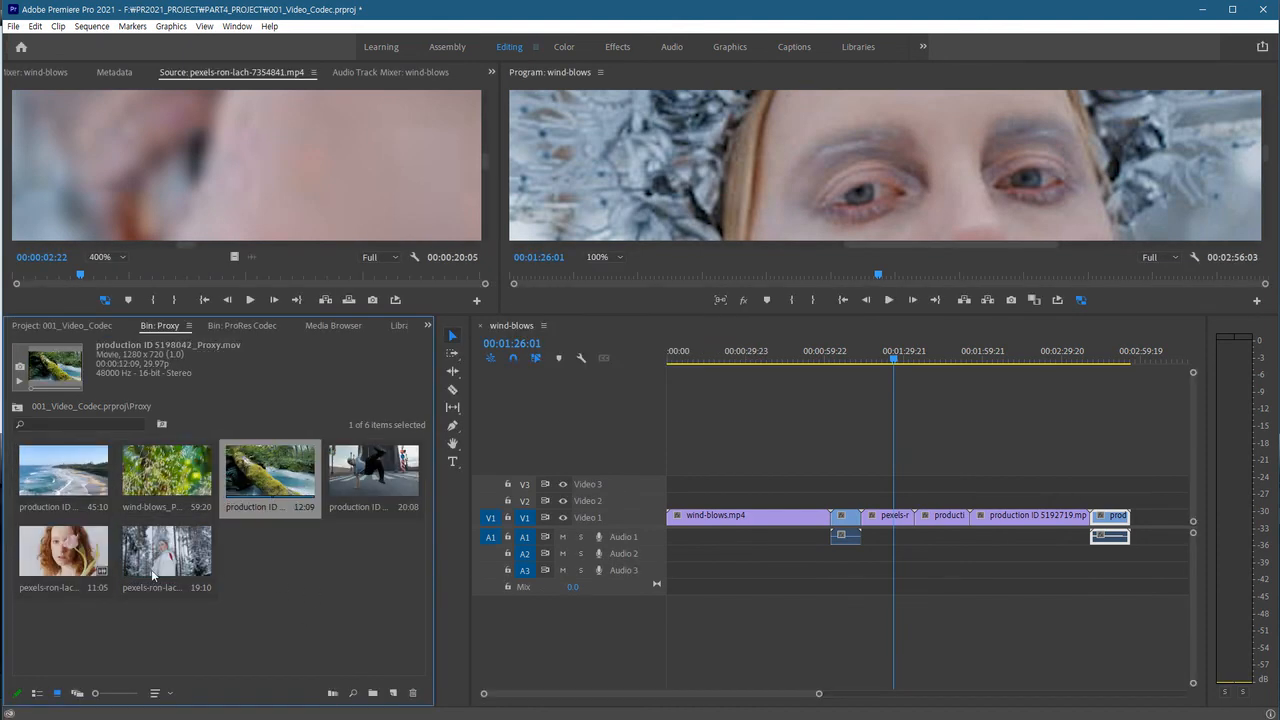
{"action": "left_click", "coordinate": [189, 566]}
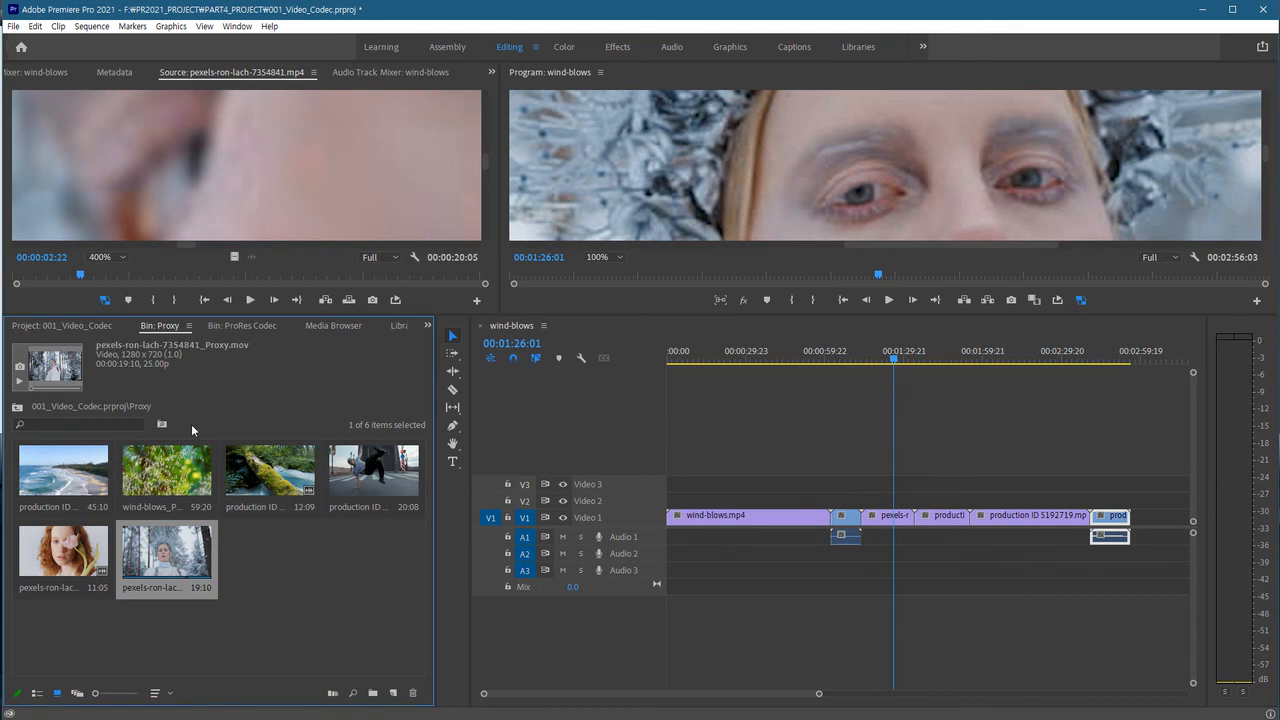
{"action": "right_click", "coordinate": [193, 555]}
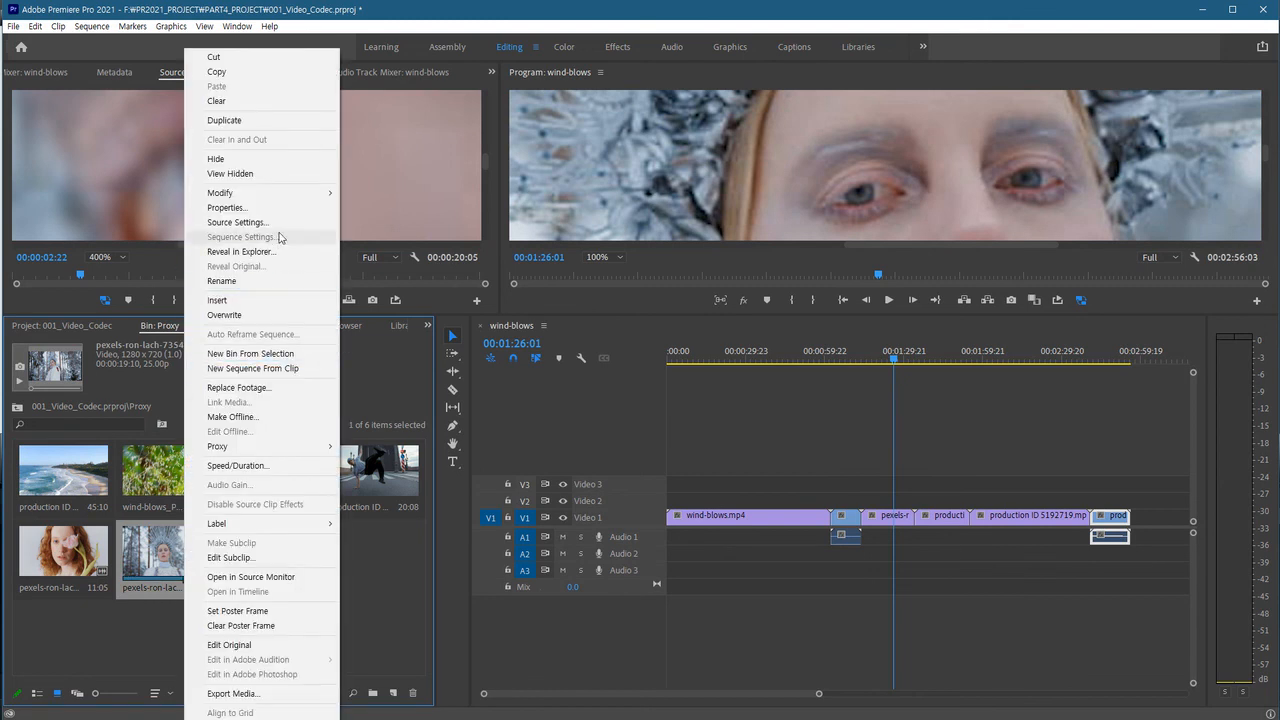
{"action": "left_click", "coordinate": [285, 211]}
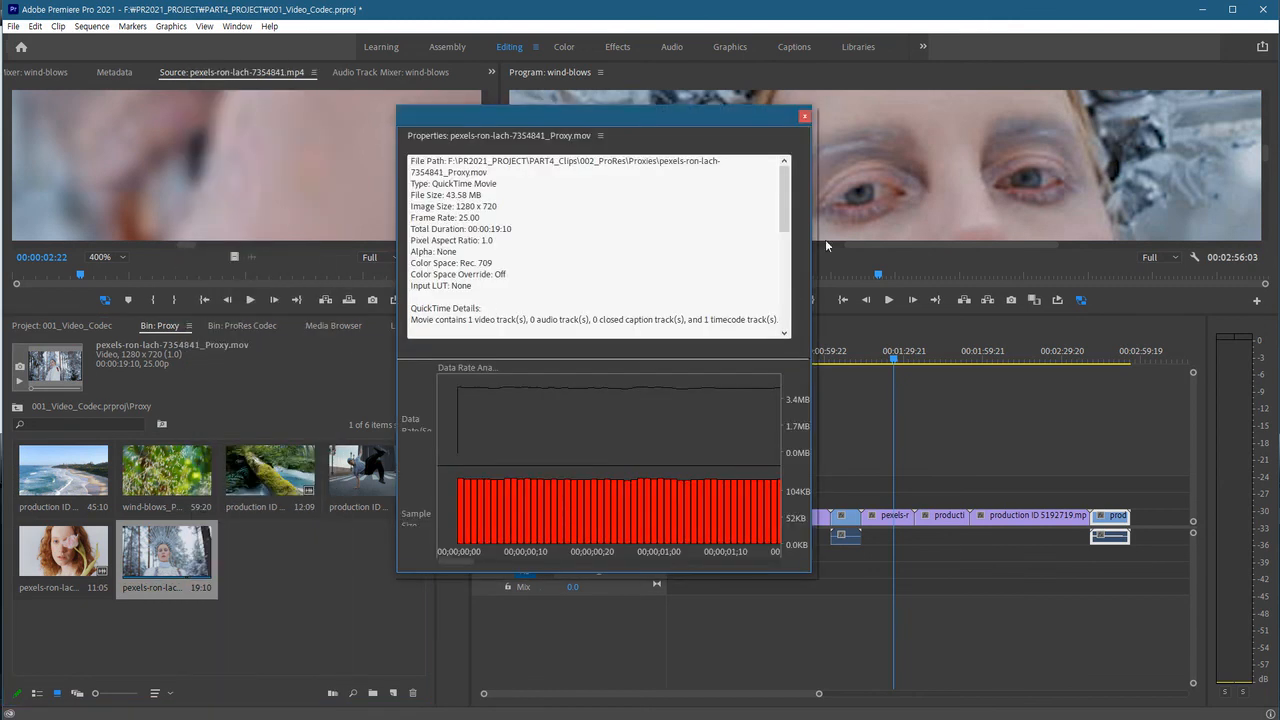
{"action": "left_click_drag", "start_coordinate": [785, 217], "coordinate": [768, 302]}
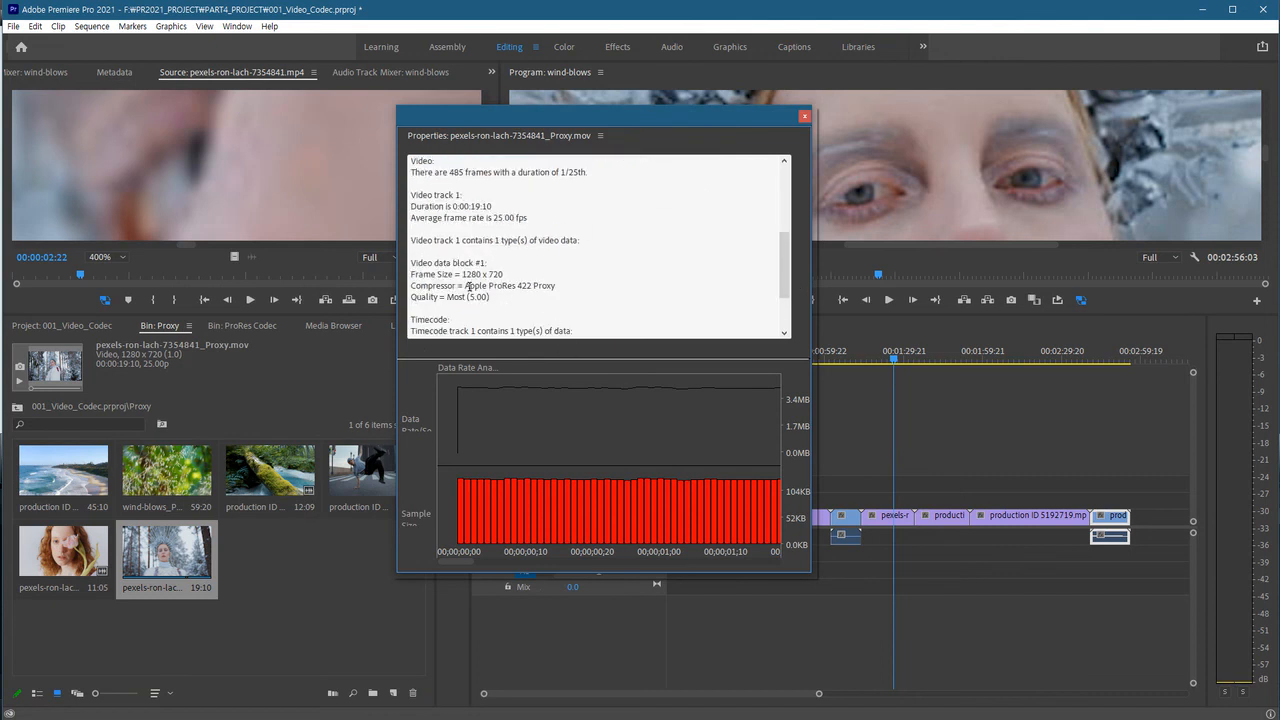
{"action": "left_click_drag", "start_coordinate": [469, 286], "coordinate": [550, 286]}
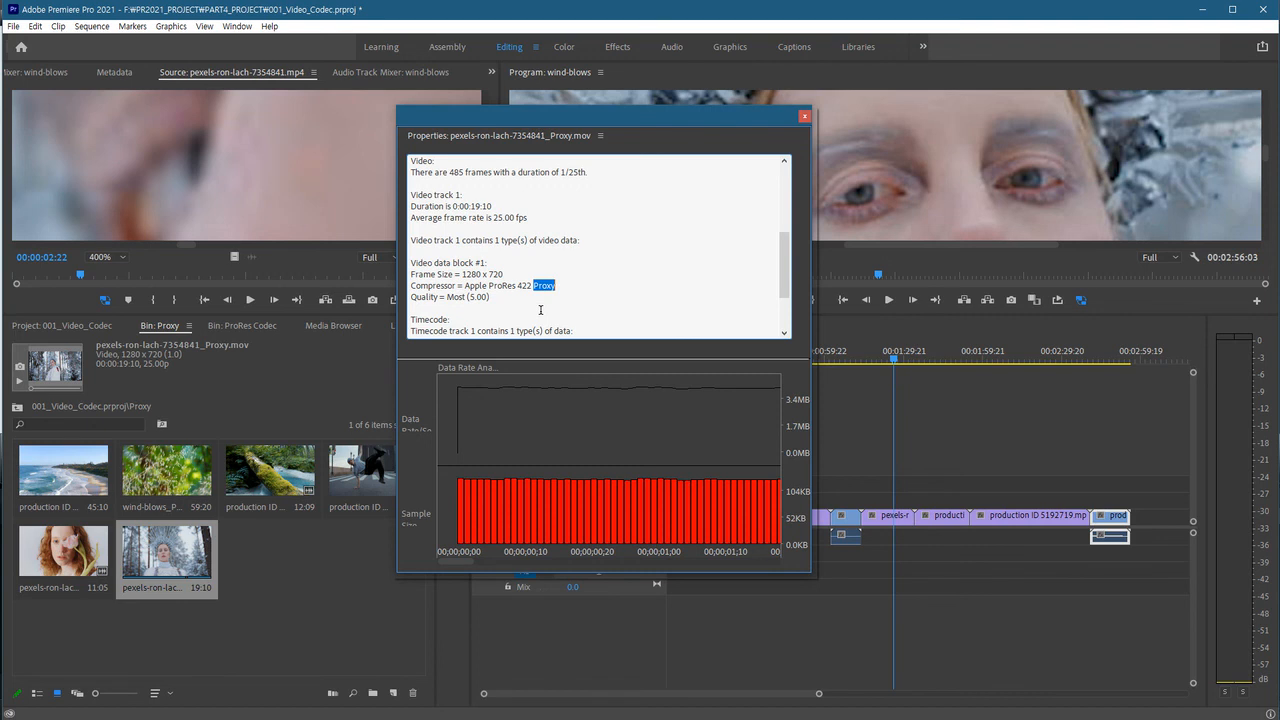
{"action": "left_click", "coordinate": [350, 599]}
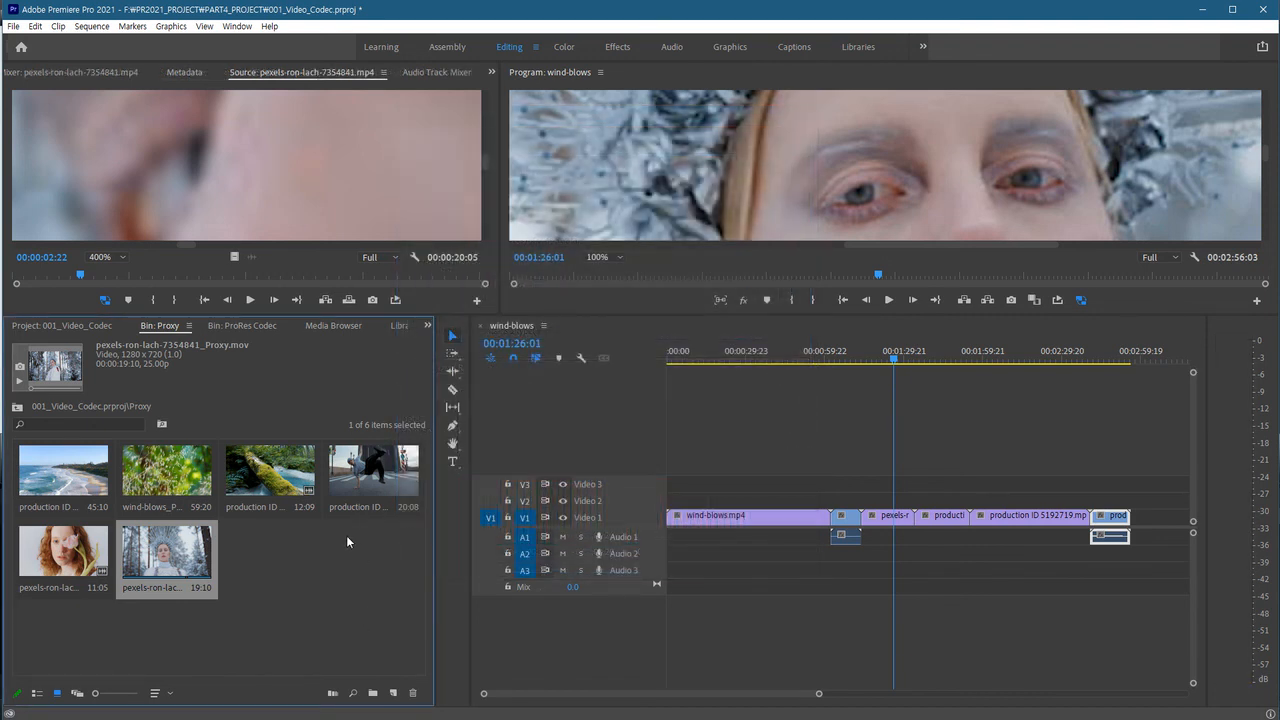